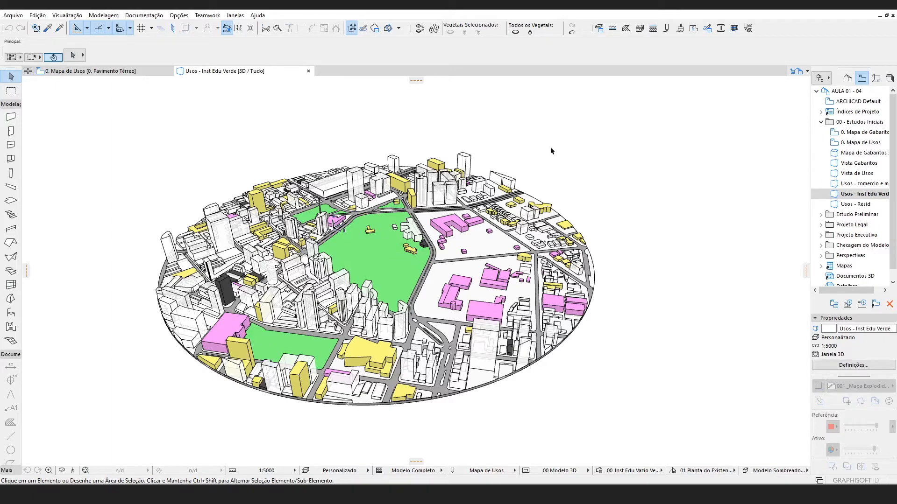
- Start a new master layout in the layout book and name it "A2 Expandido"
click(876, 78)
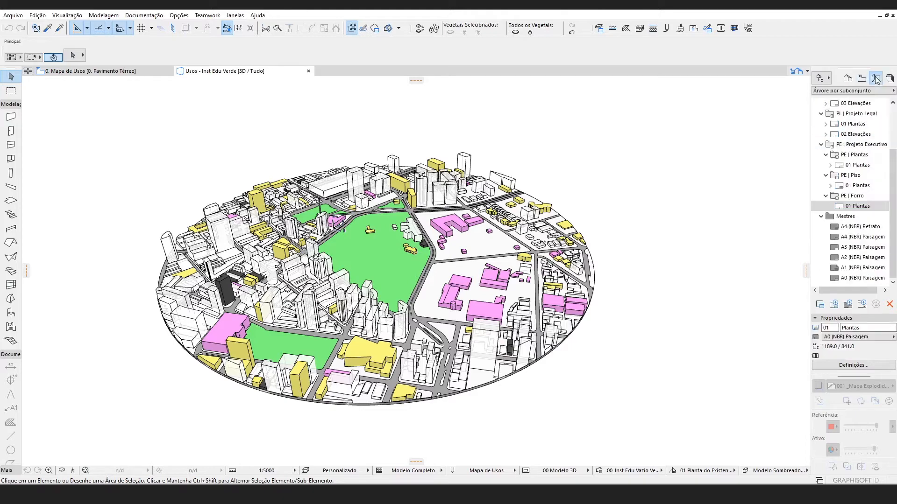
scroll(857, 103, up, 3)
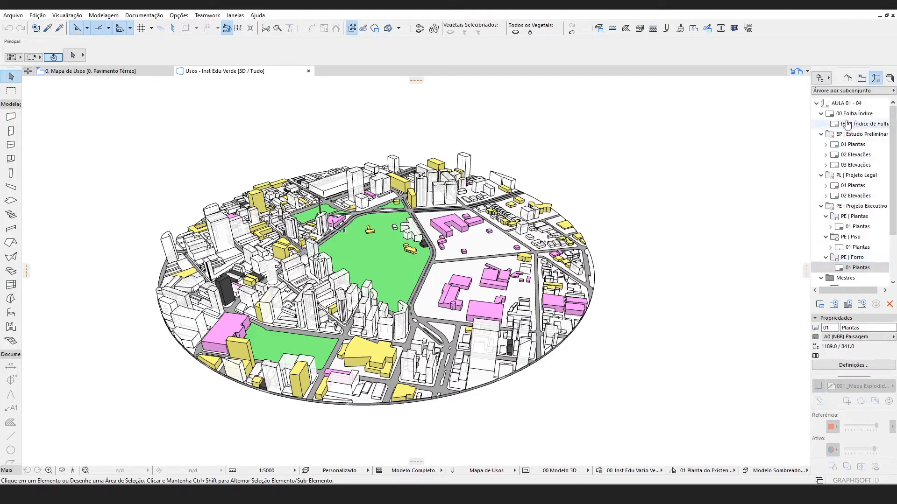
click(816, 103)
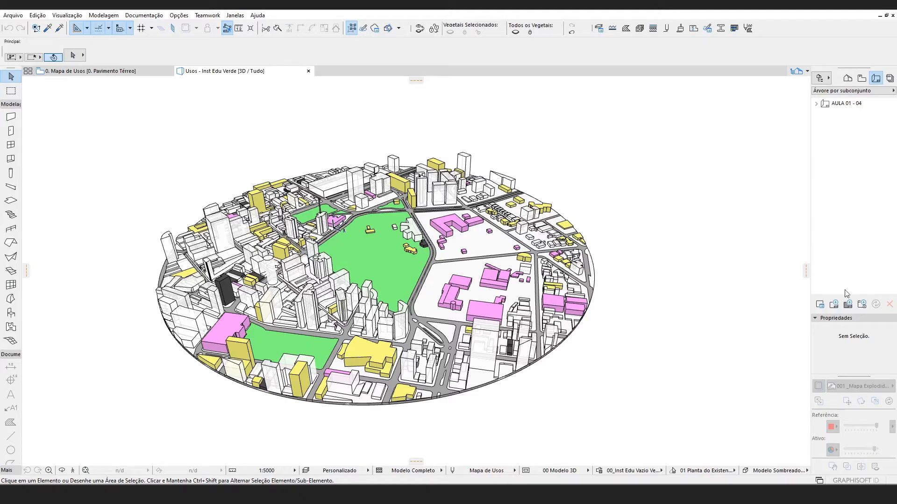
click(848, 305)
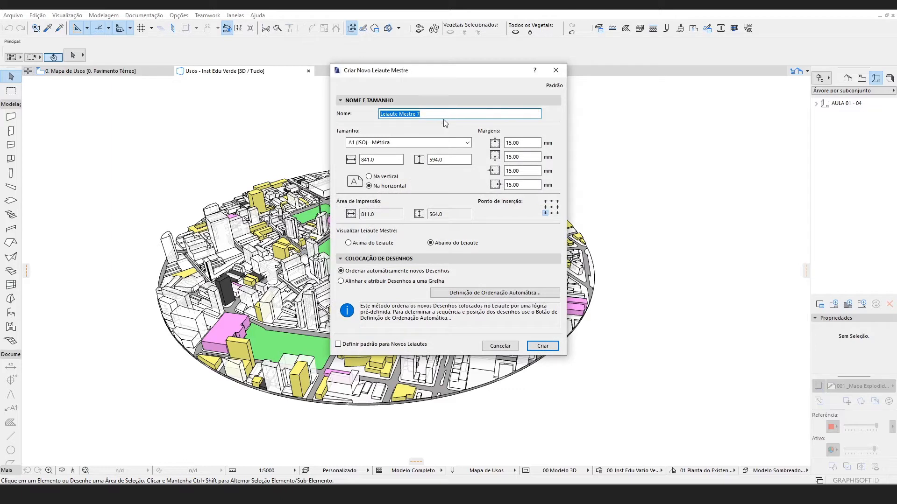
text(A2 Expandido)
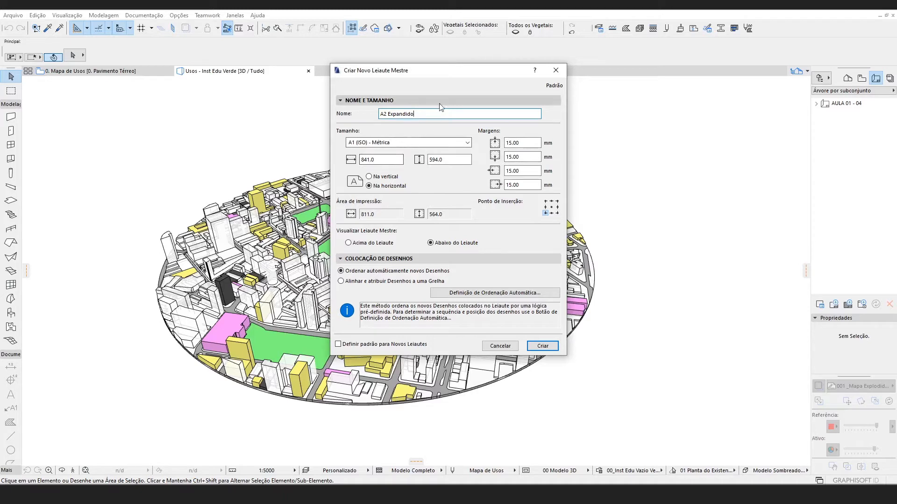
- Set the master layout's size to a custom 700 × 500 mm in horizontal orientation, starting from A2 (ISO) - Métrica
click(407, 142)
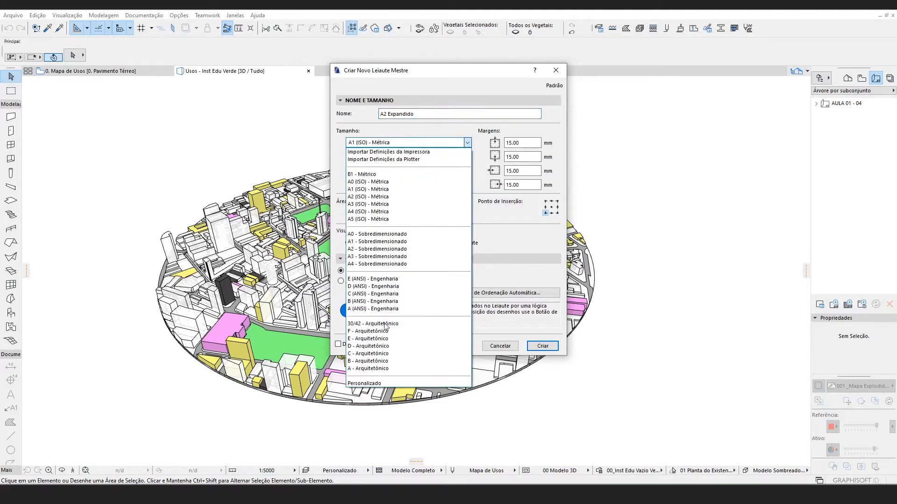
click(378, 197)
click(402, 113)
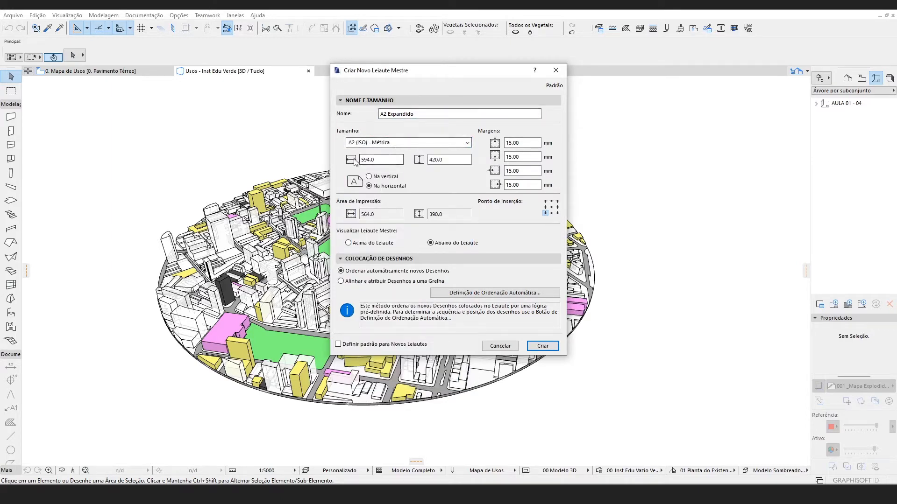
drag(382, 158, 333, 160)
text(700)
key(Tab)
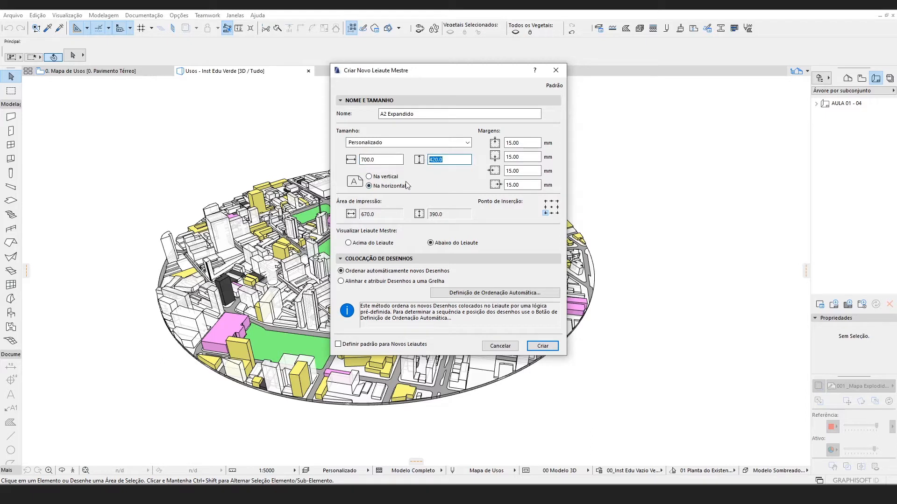
text(500)
key(Tab)
drag(380, 159, 329, 162)
click(398, 185)
- Set all four margins of the master layout to 0 mm and create it
double_click(522, 144)
text(0)
double_click(526, 156)
text(0.00)
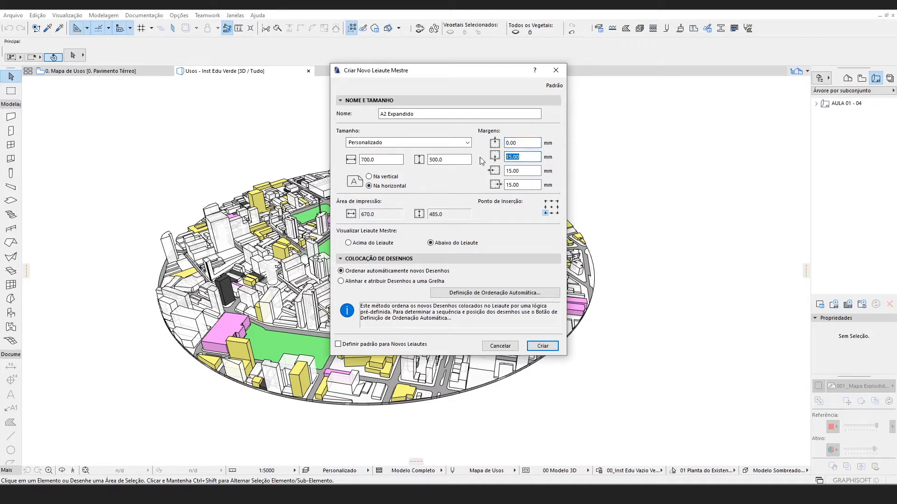
text(0)
key(Tab)
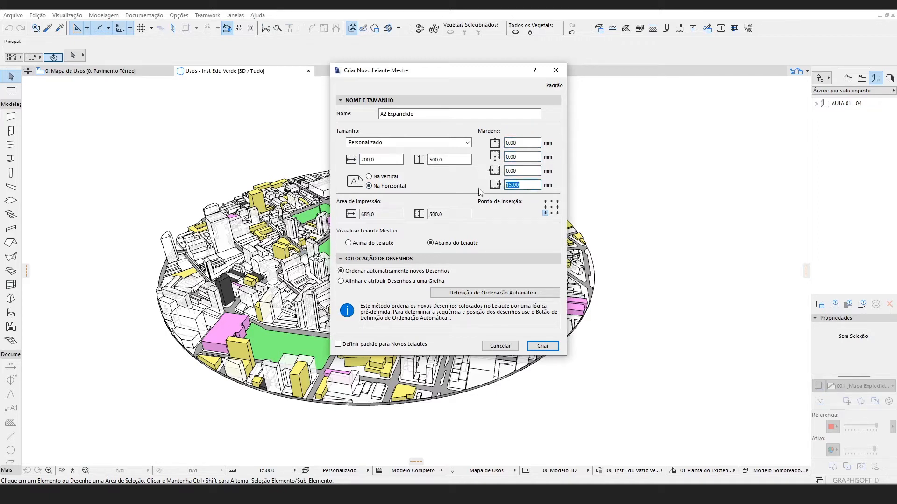
text(0)
click(546, 349)
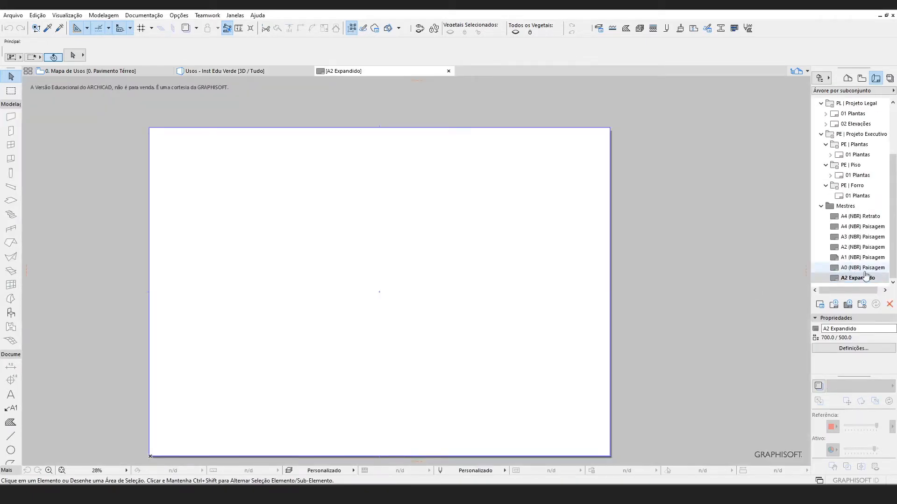
- Collapse the Estudo Preliminar, Projeto Legal and Projeto Executivo subsets and the whole AULA 01 - 04 layout tree
scroll(837, 196, up, 1)
click(826, 216)
click(825, 195)
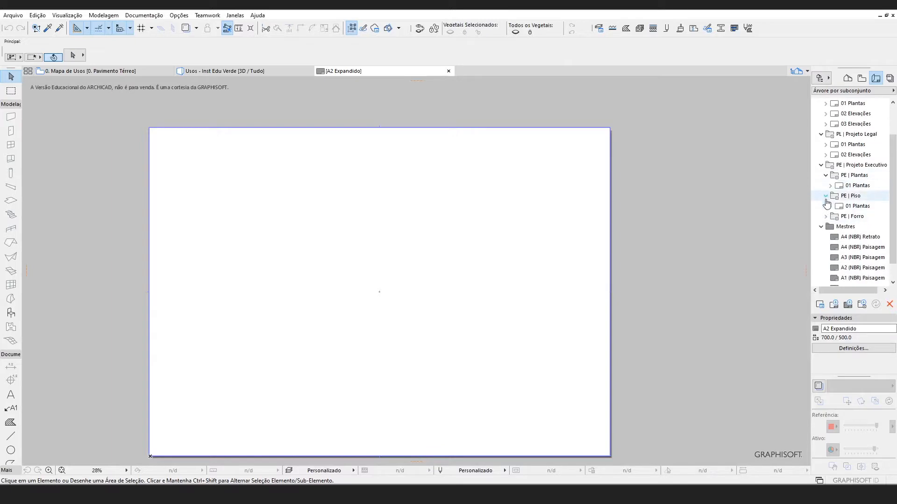
click(826, 175)
click(821, 164)
click(821, 165)
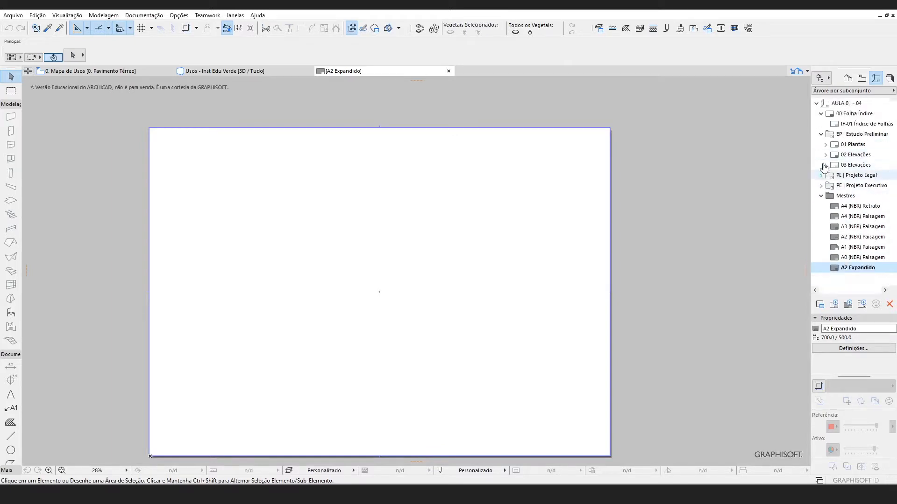
click(820, 135)
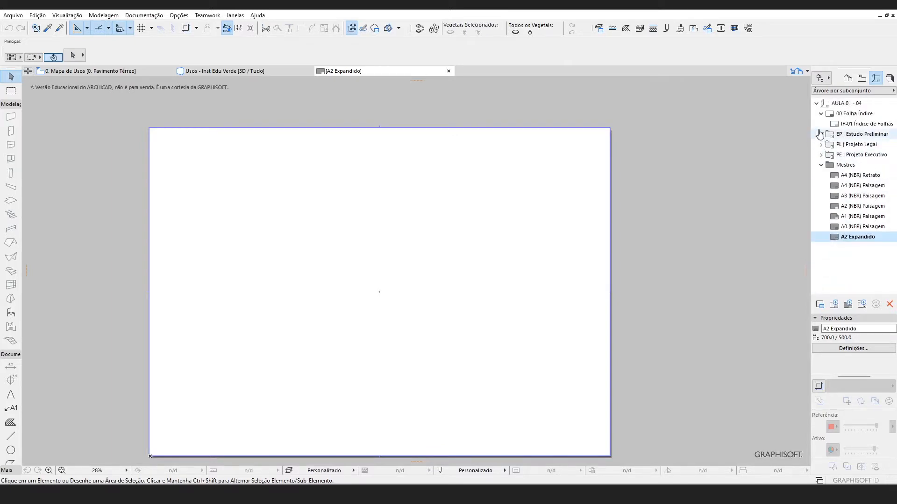
click(816, 103)
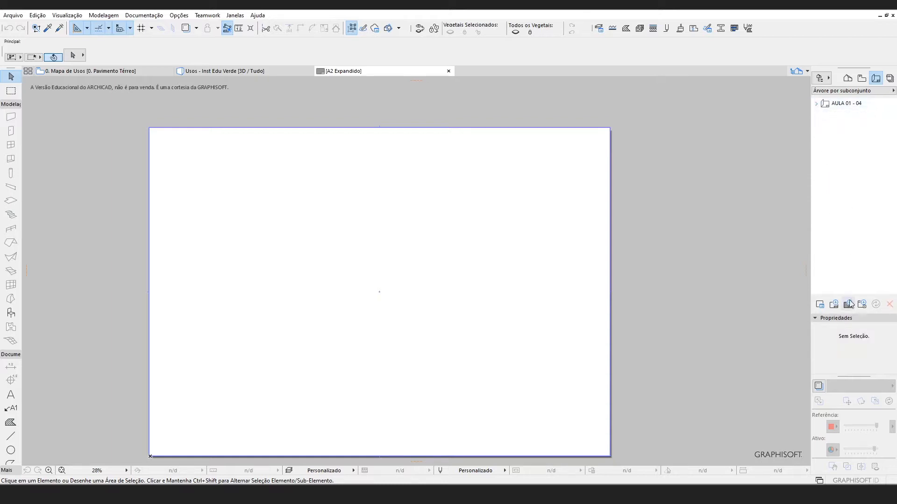
- Create a new subset named "AULA Archi" in the layout book
click(862, 305)
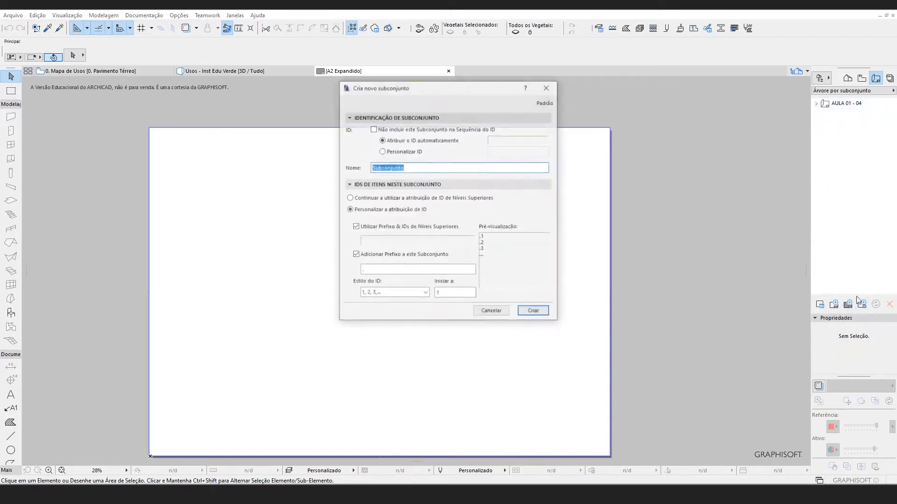
text(AULA Arch)
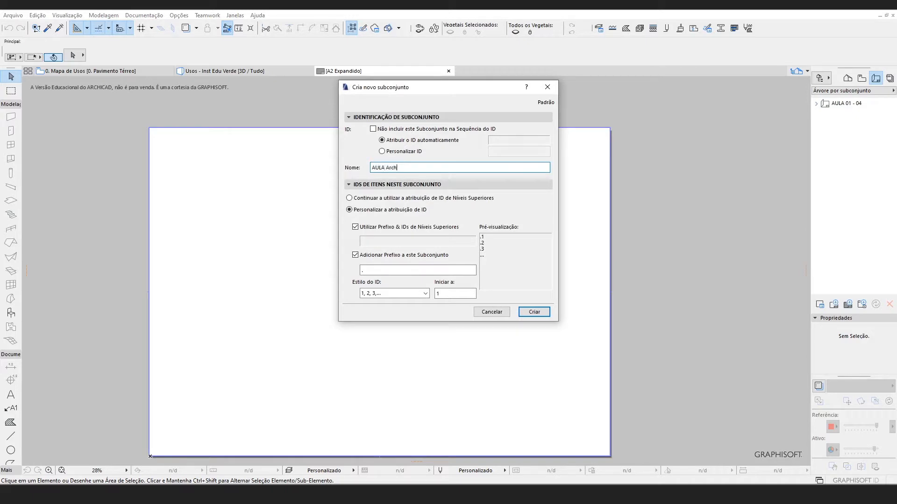
text(i)
key(Return)
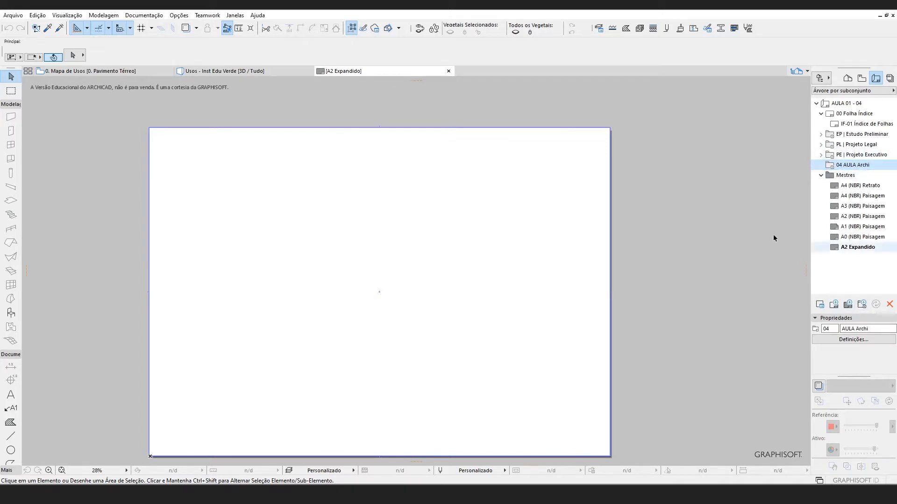
- Draw a rectangular polyline along the sheet's outline, from its upper-left to its lower-right corner
scroll(351, 167, down, 2)
scroll(388, 223, up, 1)
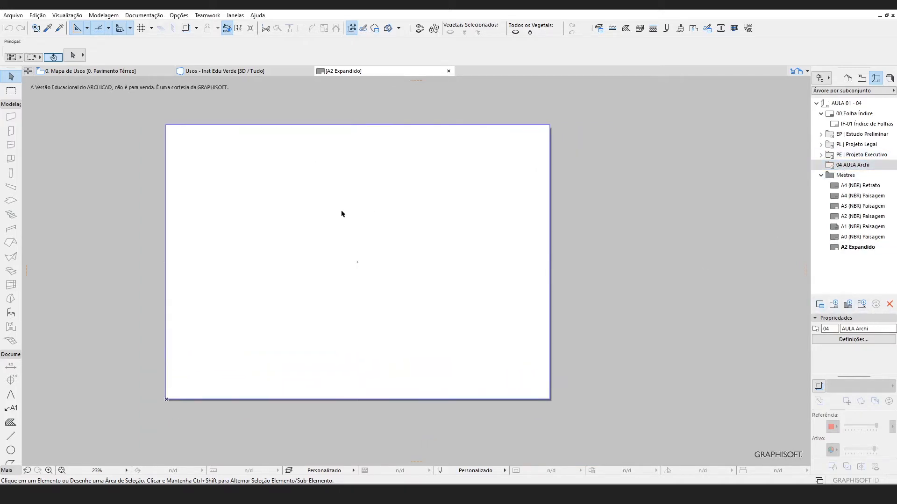
scroll(347, 227, up, 1)
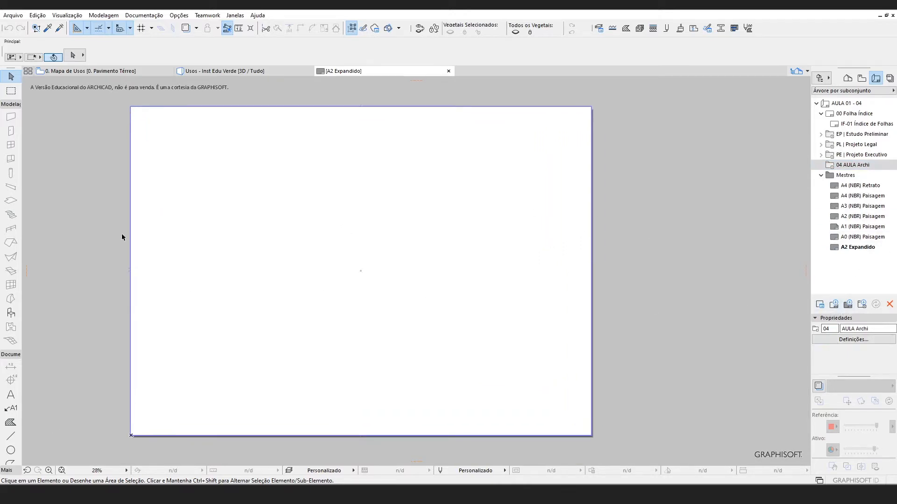
scroll(122, 237, down, 1)
click(10, 461)
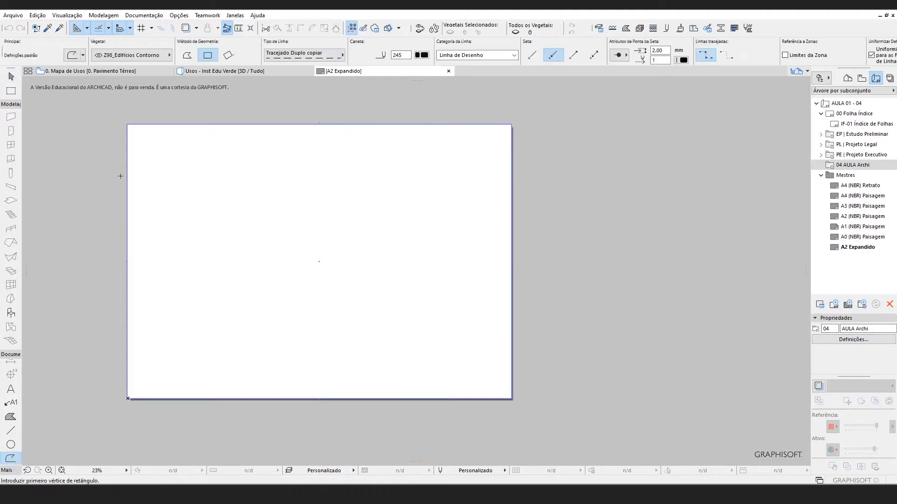
click(123, 124)
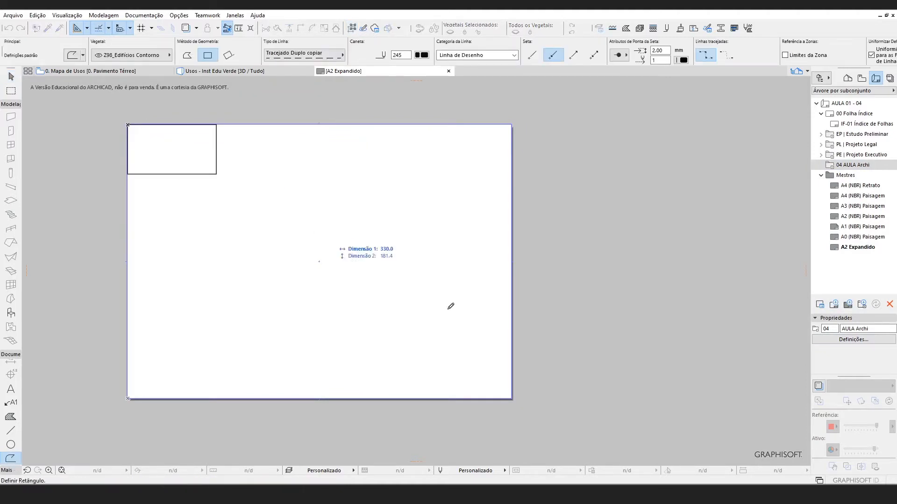
click(512, 399)
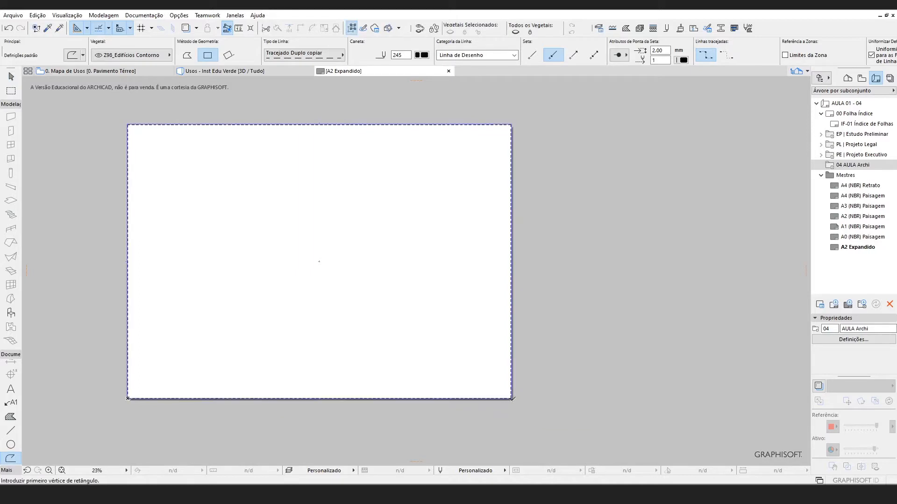
key(Escape)
- Change the line type of the sheet-outline rectangle to Linha Contínua
click(497, 400)
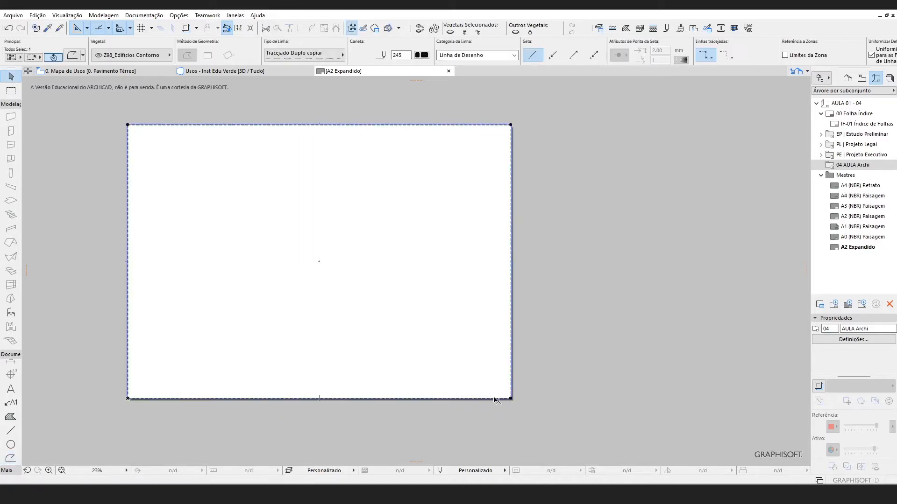
click(327, 55)
click(367, 14)
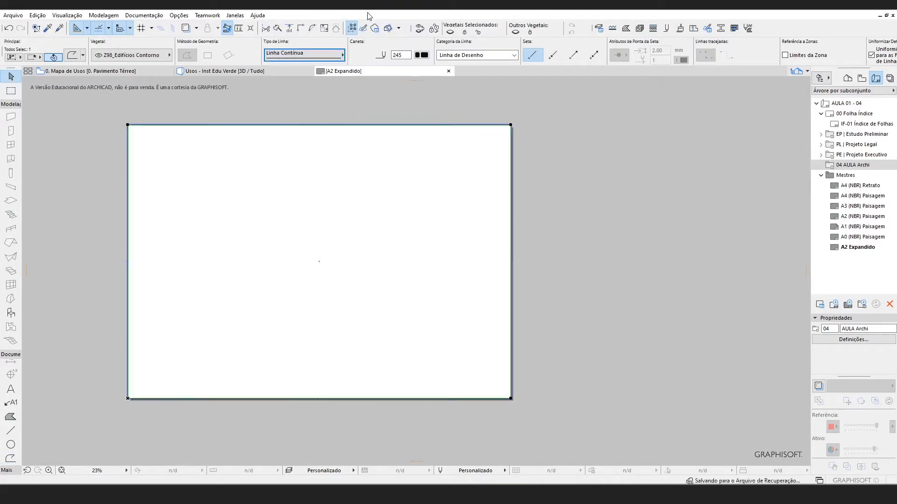
- Offset the rectangle's upper edge inward by 10 mm and its left edge inward by 25 mm
click(344, 123)
click(474, 194)
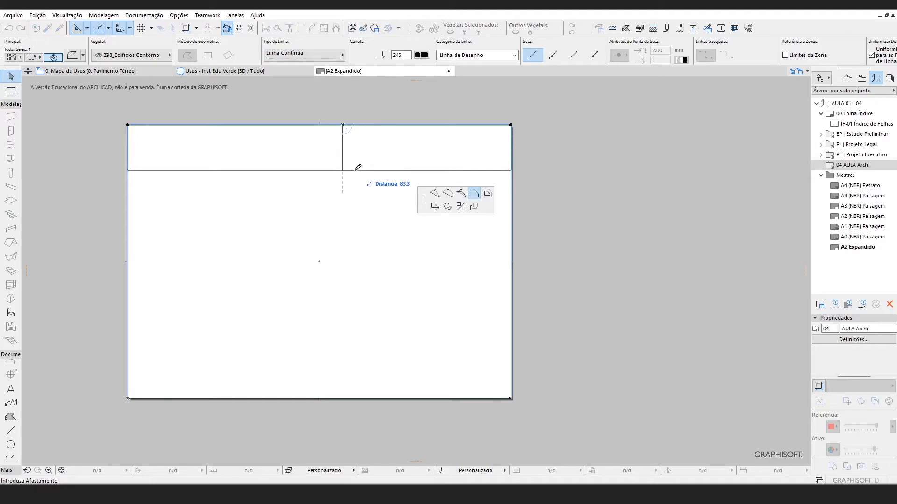
text(10)
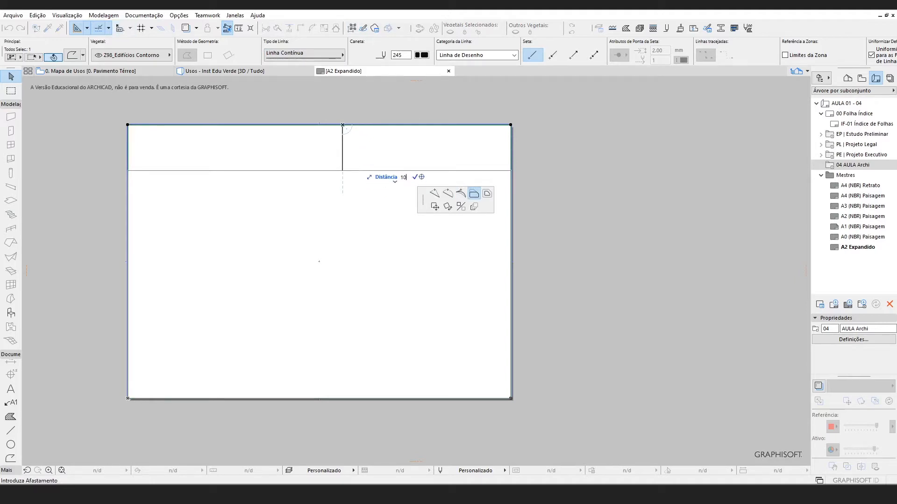
key(Return)
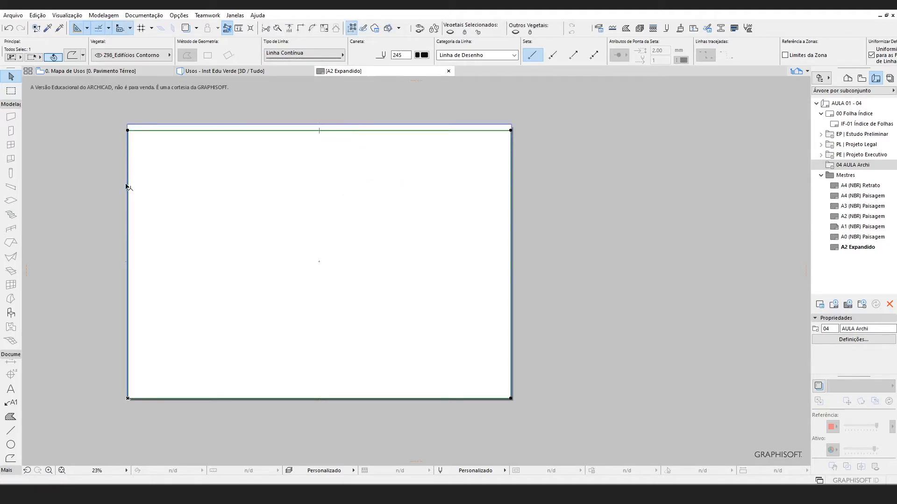
click(127, 187)
text(25)
key(Return)
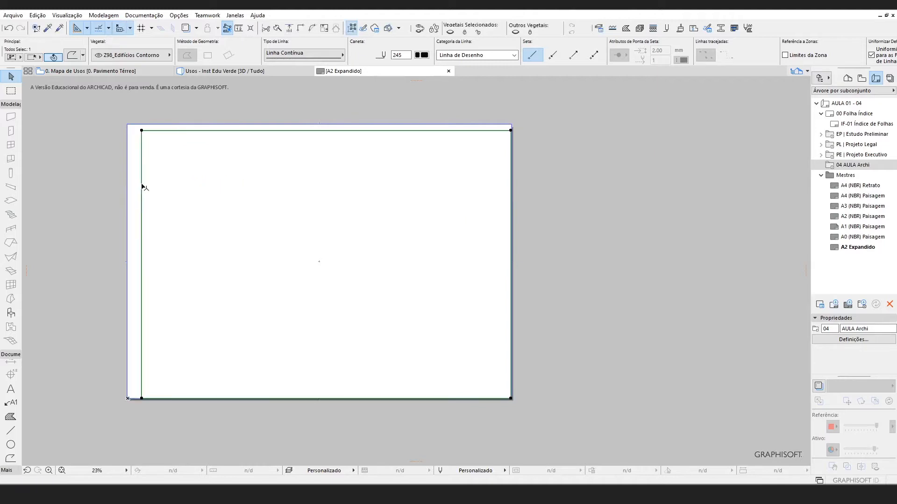
- Offset the rectangle's lower and right edges inward by 10 mm each, completing the sheet frame
click(220, 399)
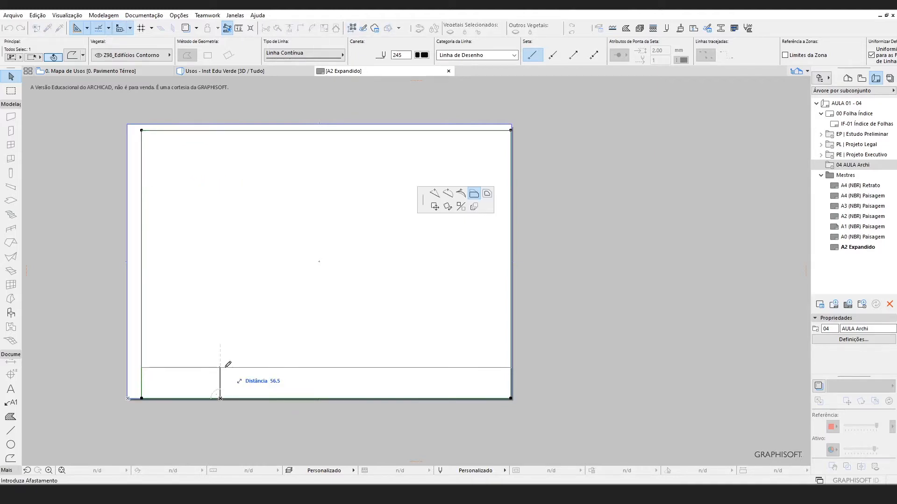
text(10)
key(Return)
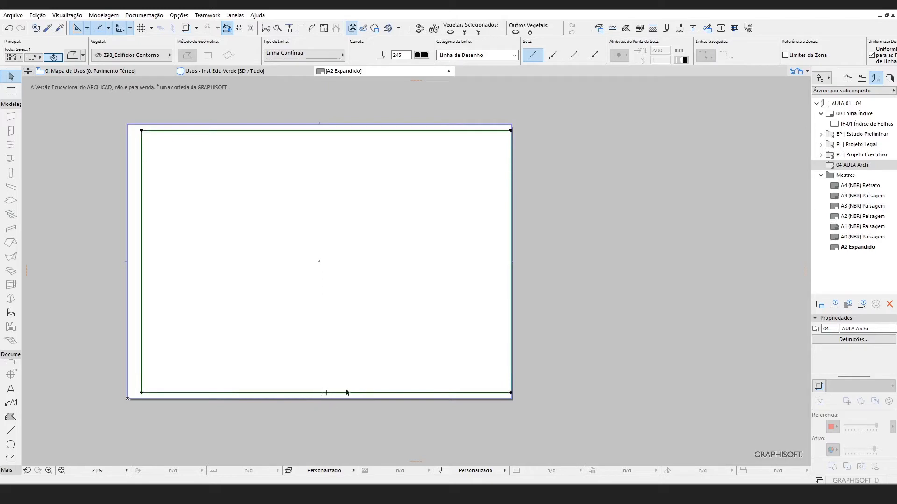
click(512, 332)
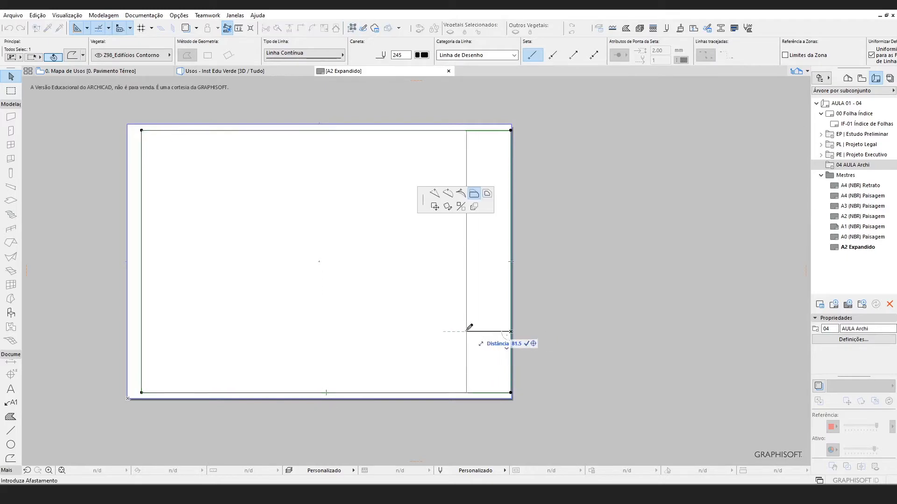
text(10)
key(Return)
key(Escape)
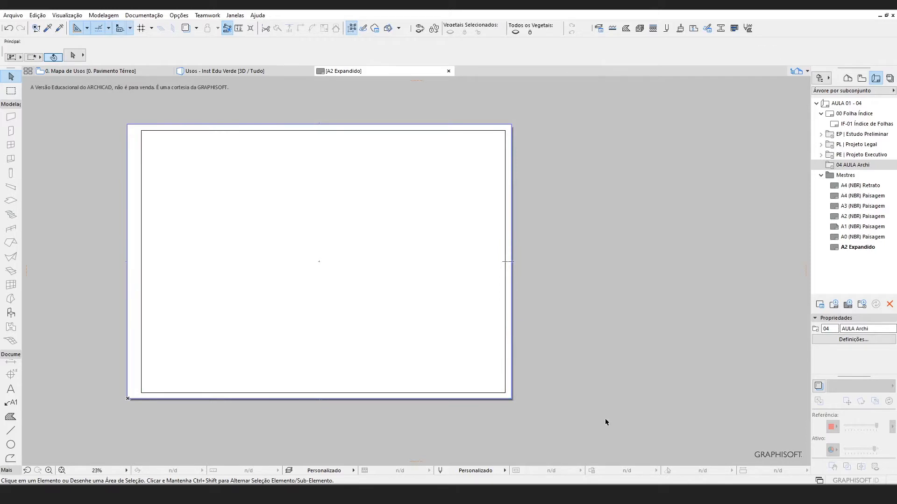
- Draw a wide rectangular polyline for the title block, starting at the sheet frame's lower-right inner corner
scroll(509, 404, up, 3)
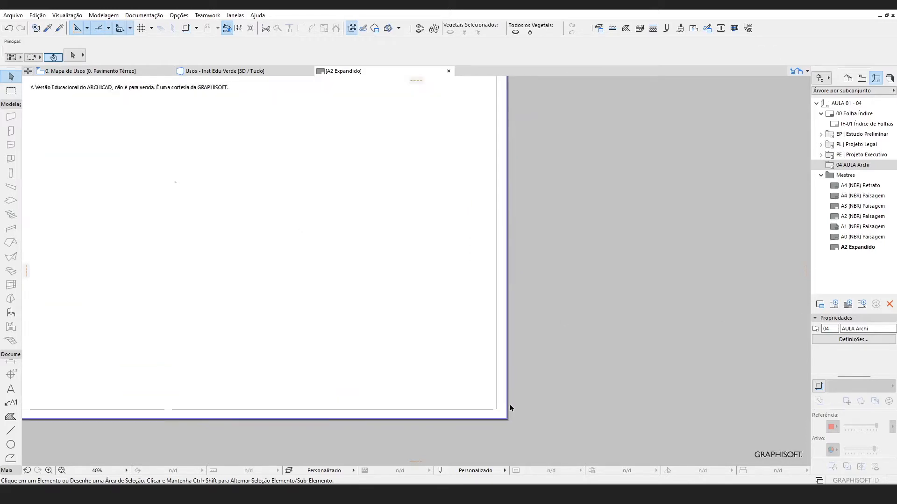
click(10, 458)
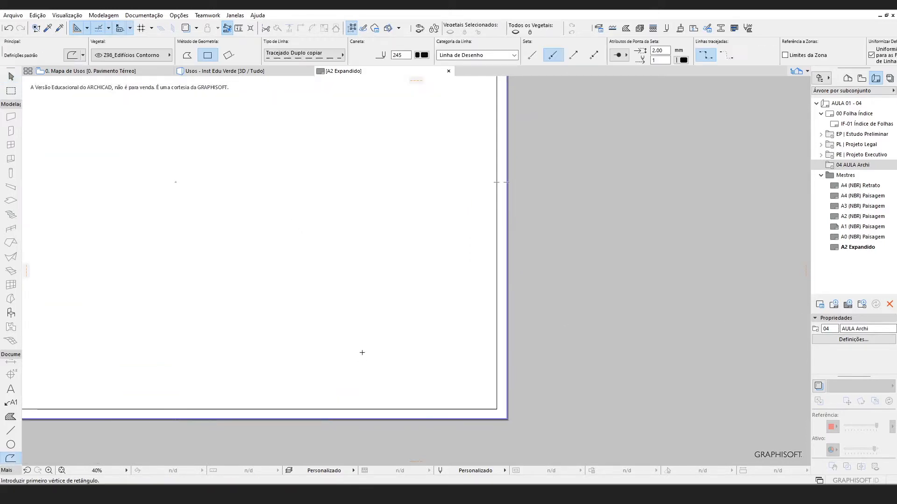
click(496, 409)
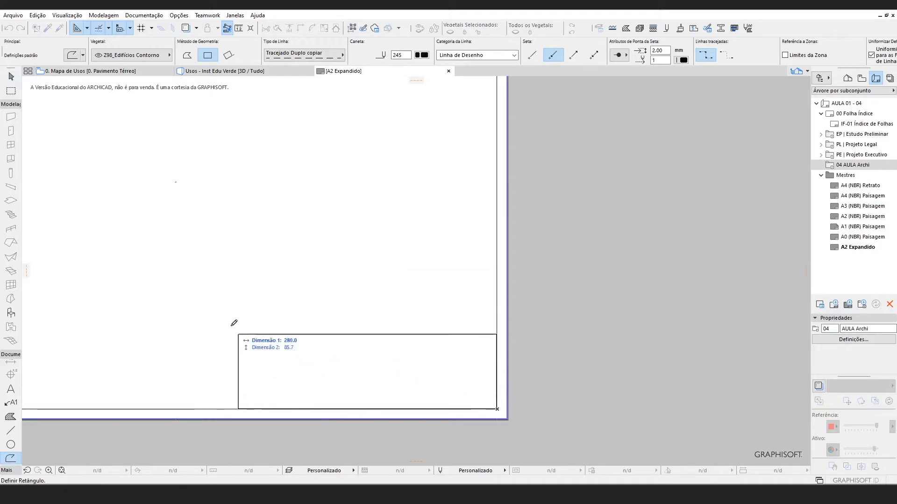
click(209, 345)
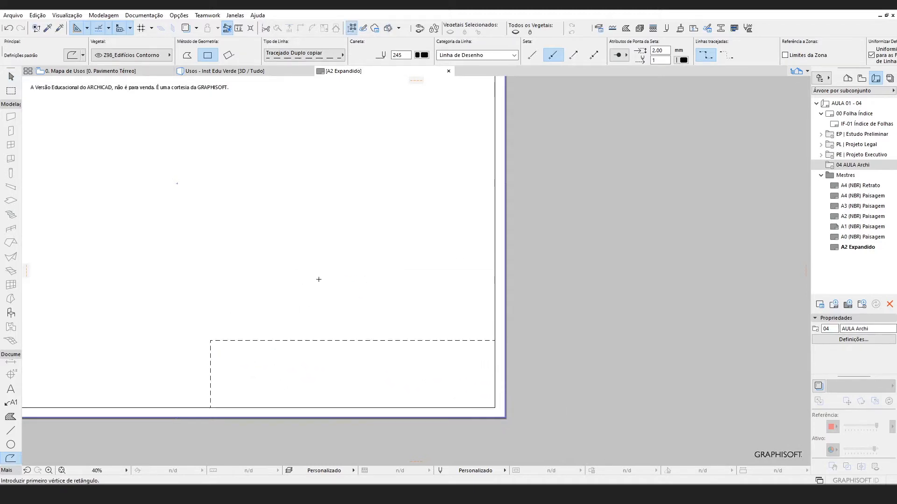
scroll(322, 273, down, 2)
key(Escape)
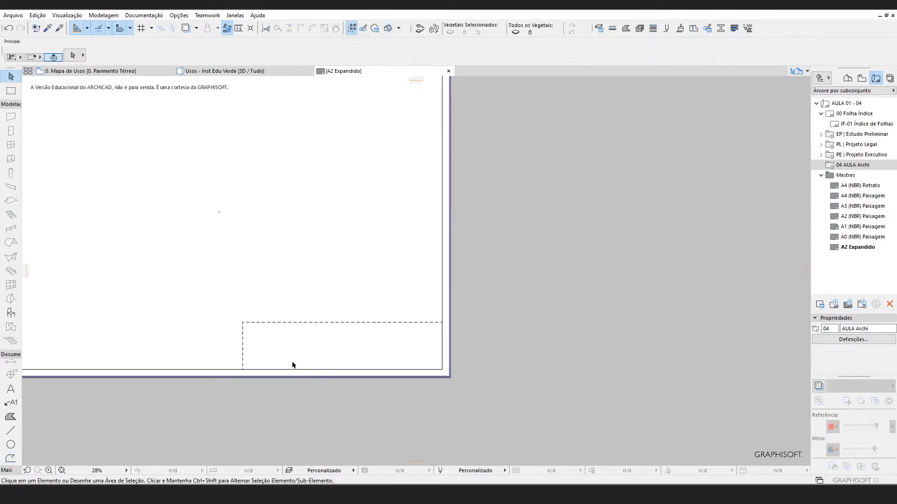
- Create a fixed-size text block just inside the title block's upper-left corner, spanning most of its width
scroll(294, 363, up, 2)
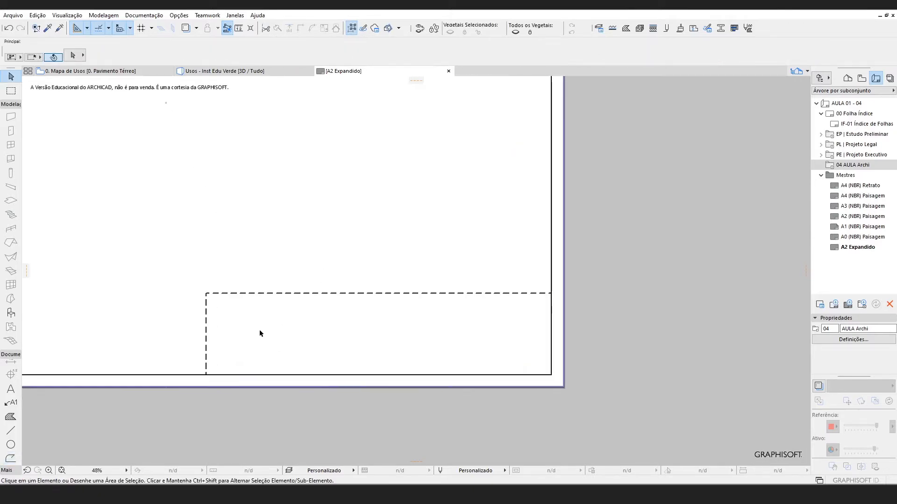
click(10, 389)
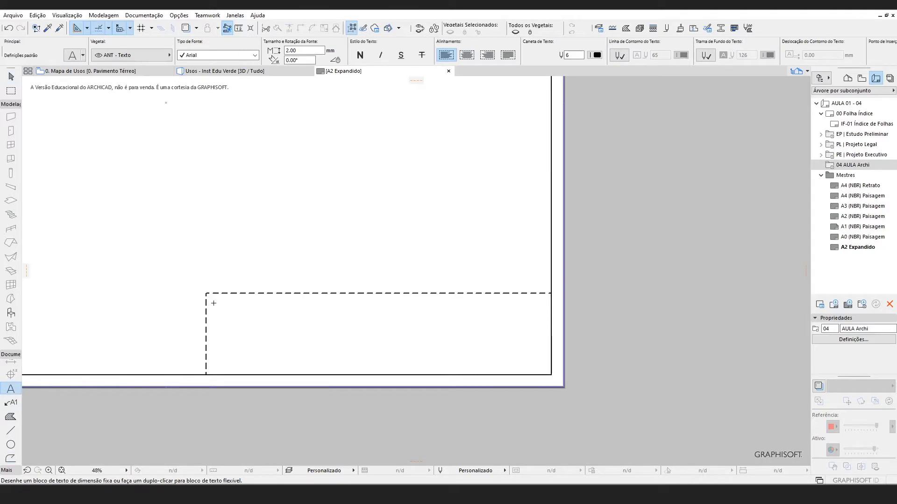
click(212, 301)
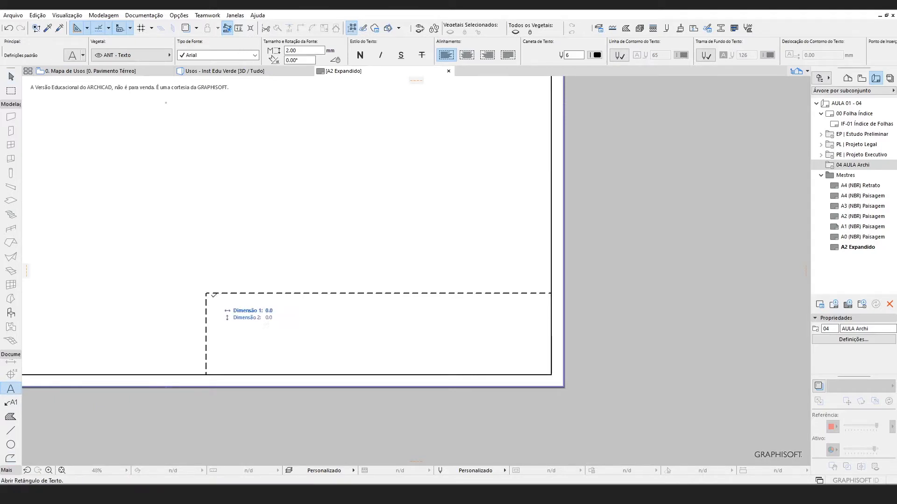
click(460, 336)
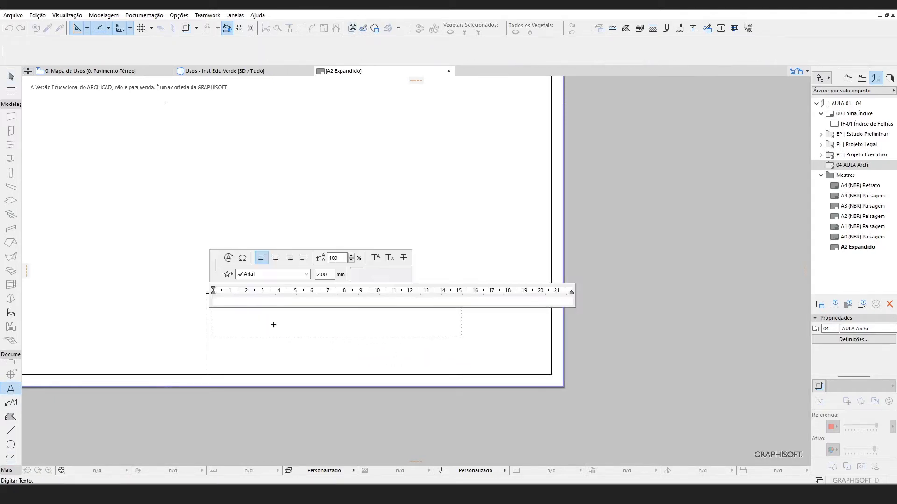
click(228, 258)
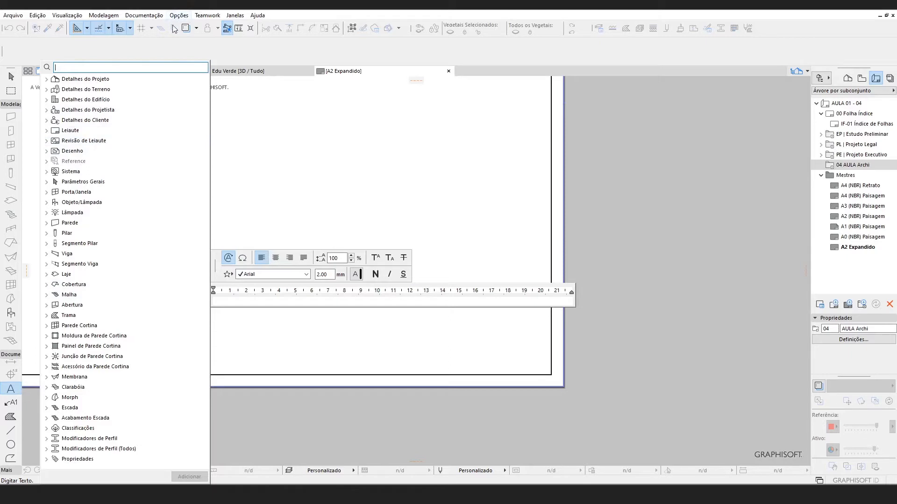
click(46, 110)
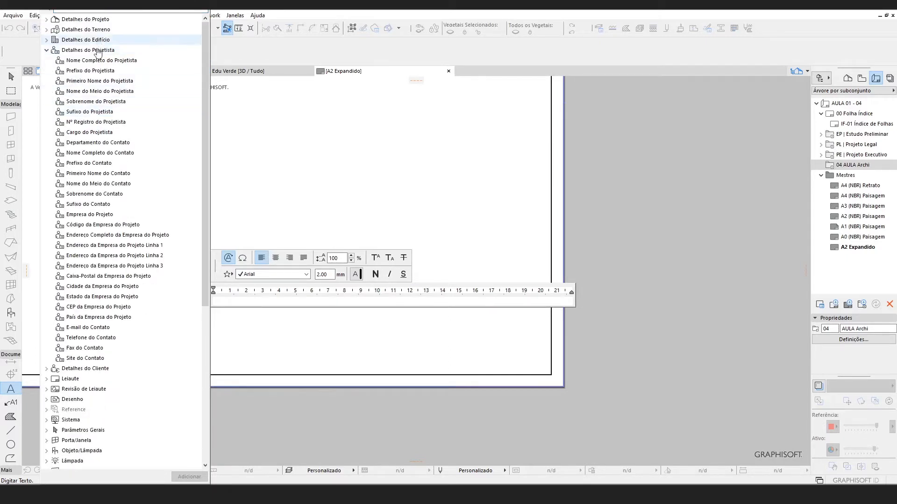
click(267, 49)
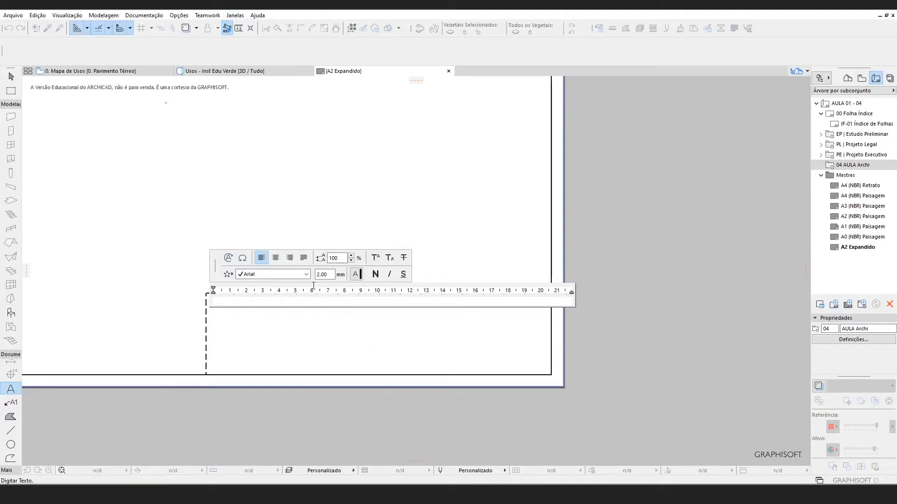
- Insert the layout autotext Número do Leiaute no Subconjunto for the AULA Archi subset into the new text block
click(228, 258)
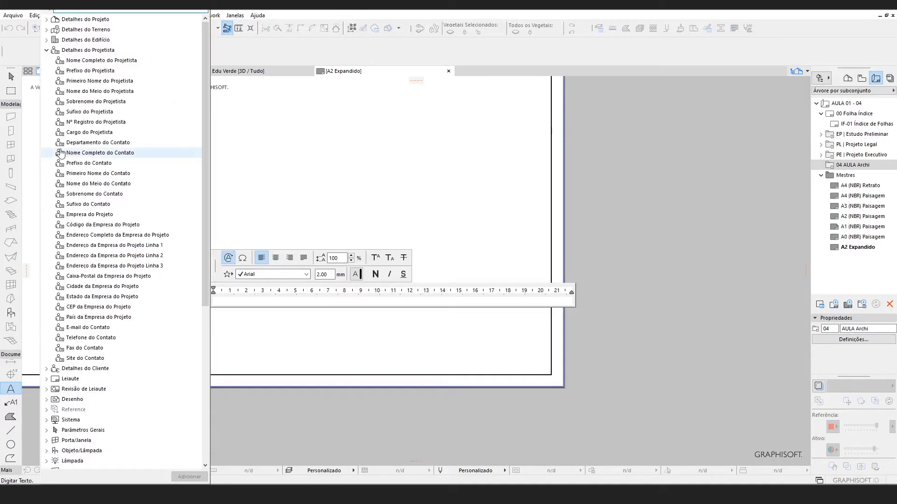
click(47, 51)
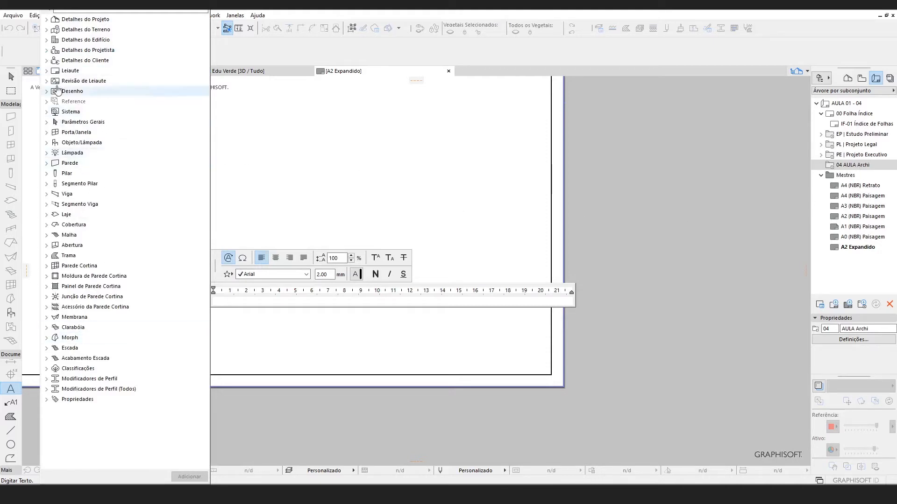
click(47, 70)
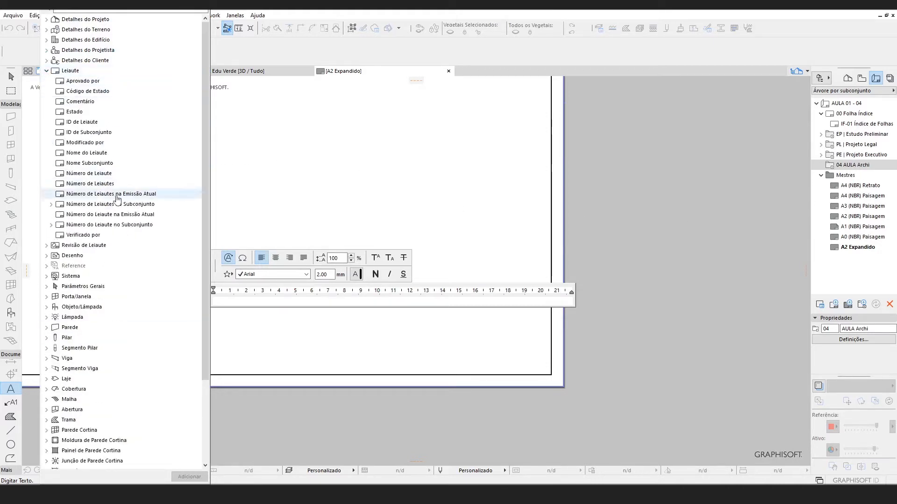
click(148, 206)
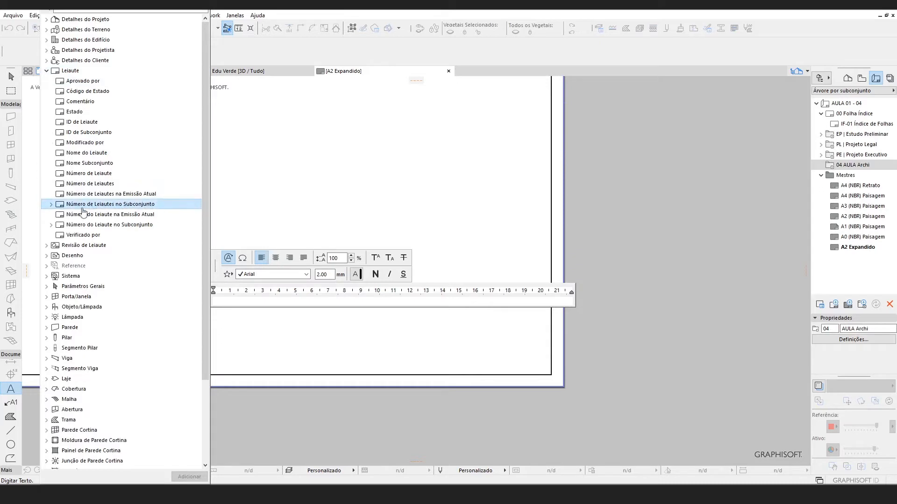
click(51, 206)
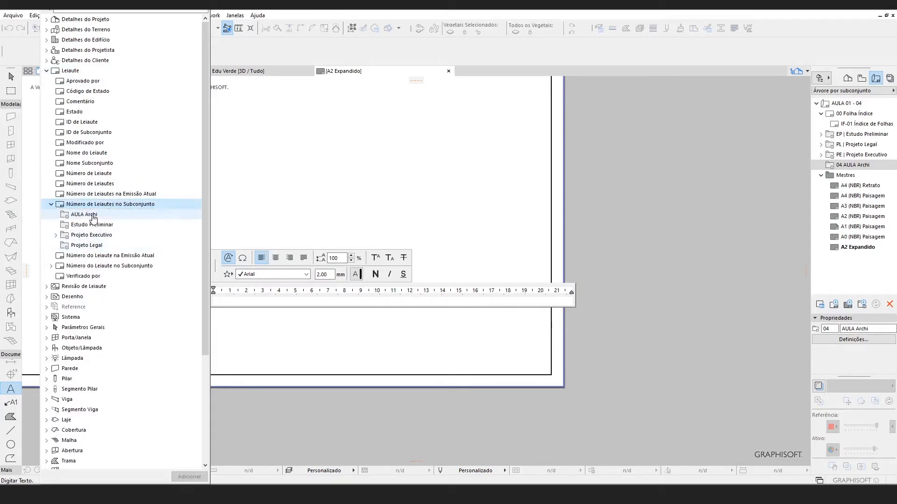
click(108, 213)
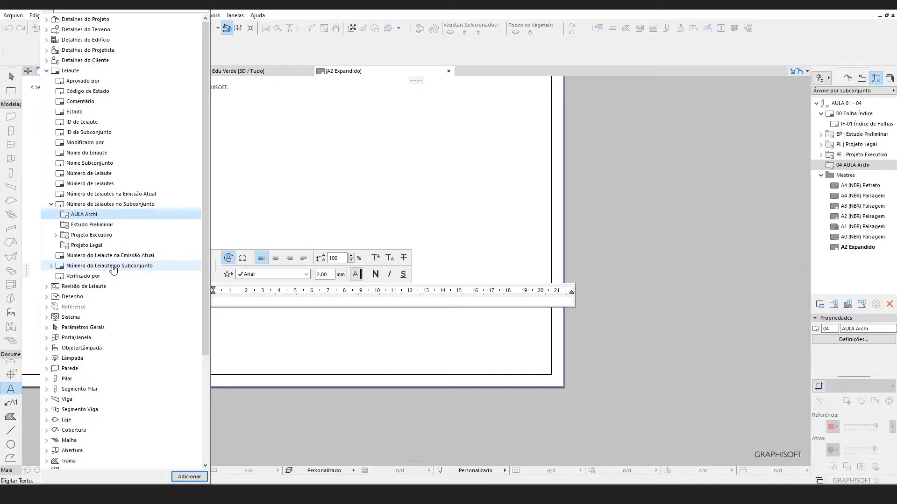
click(51, 205)
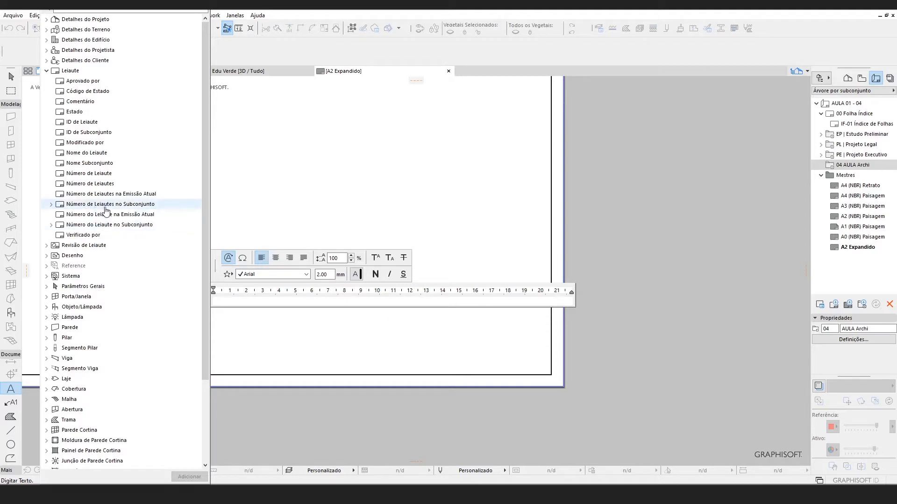
click(52, 204)
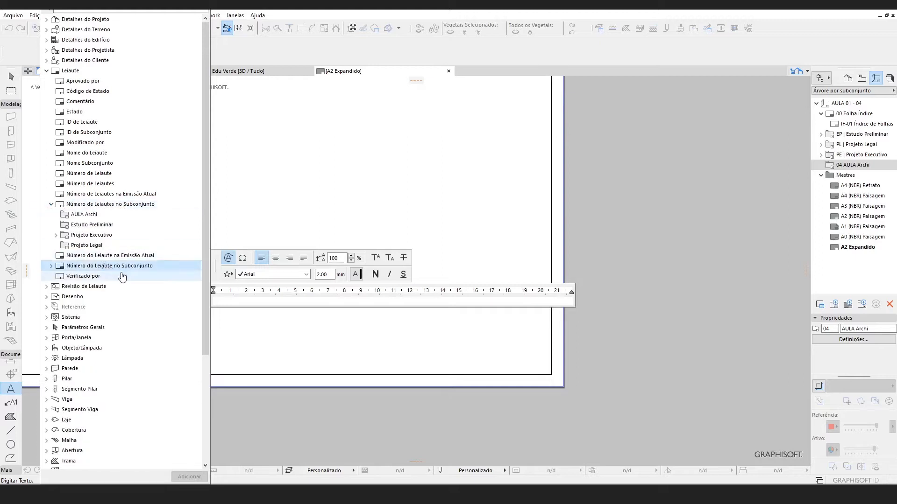
click(51, 266)
click(94, 276)
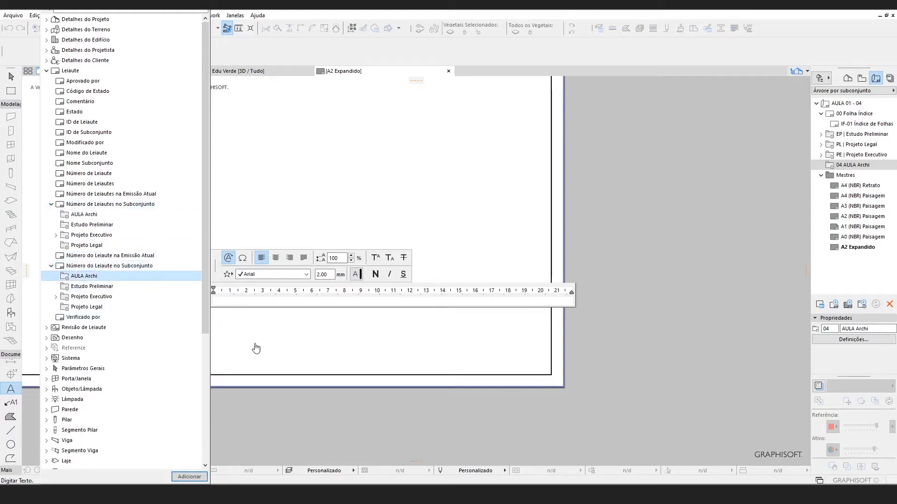
double_click(96, 277)
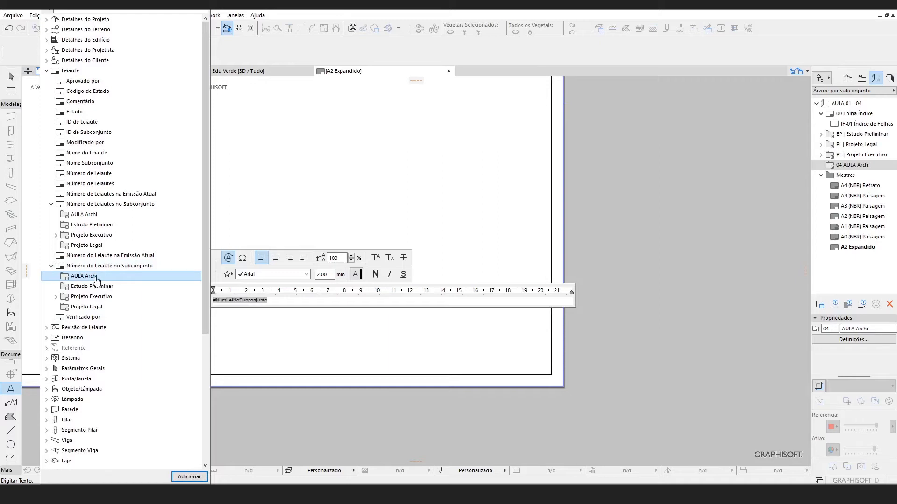
- Append a " / " separator and the autotext Número de Leiautes no Subconjunto for the AULA Archi subset
click(283, 300)
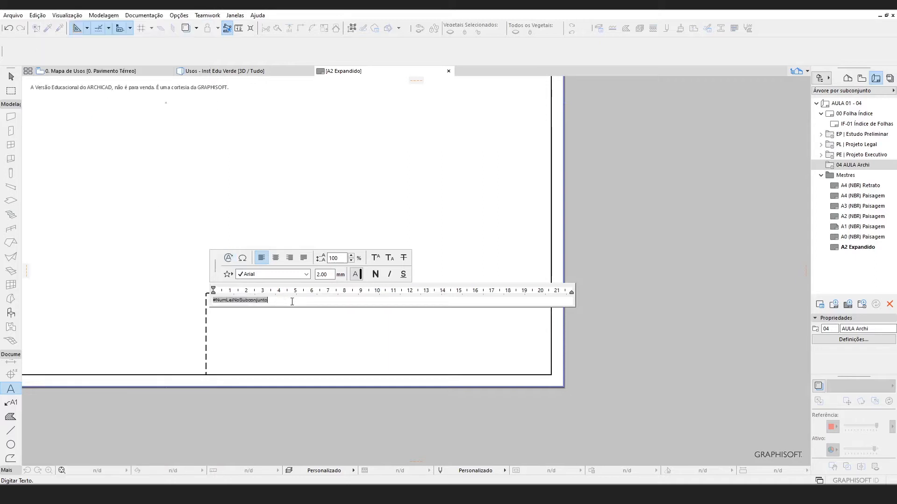
click(229, 259)
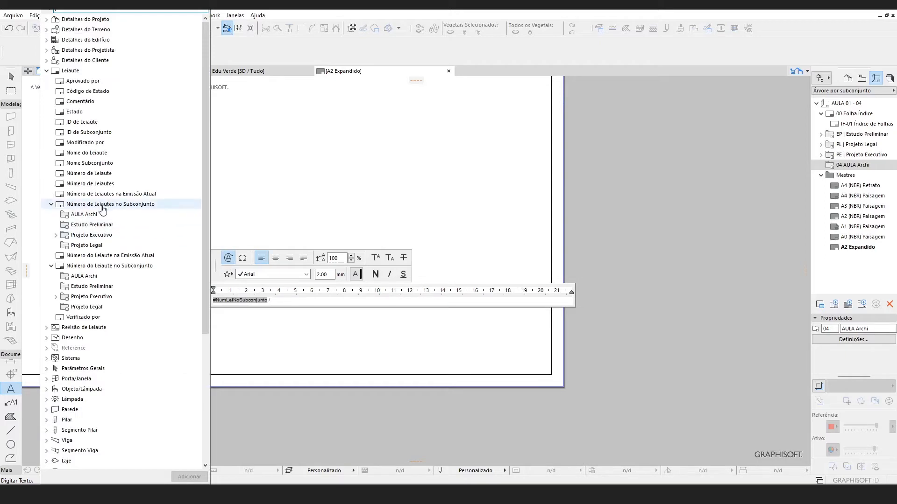
click(85, 214)
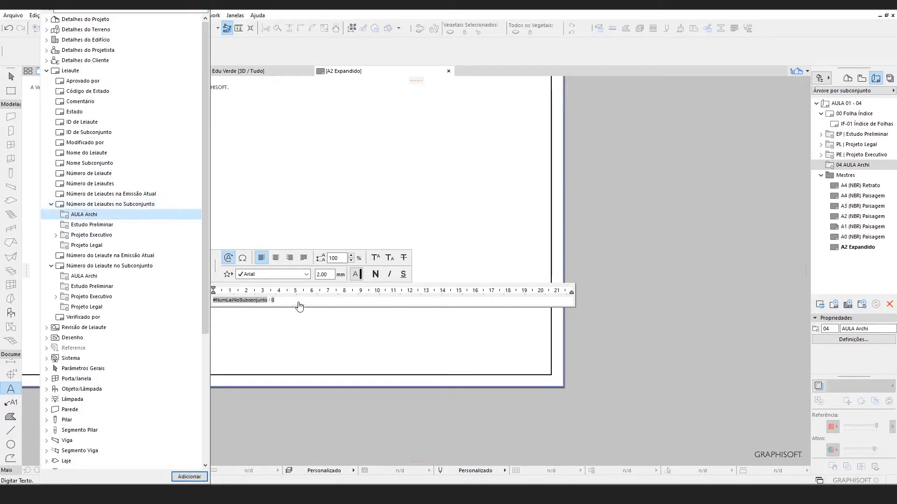
click(333, 356)
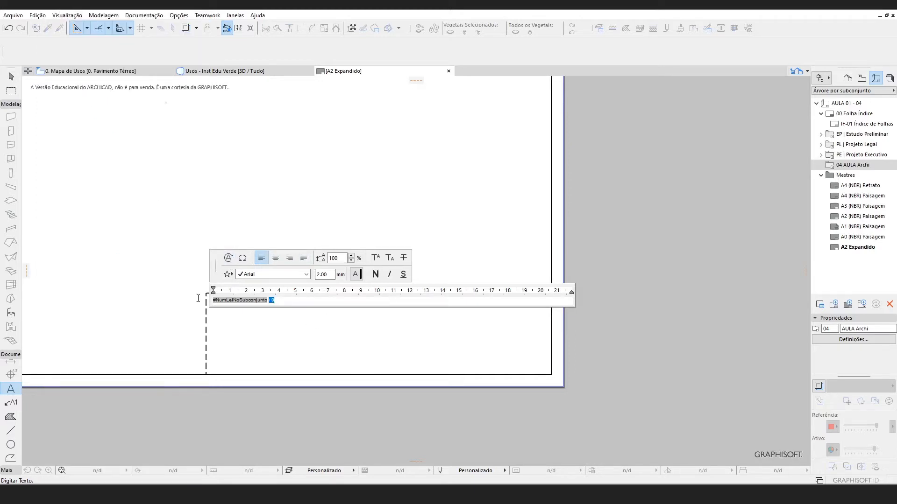
- Format the whole sheet-number text as bold with a height of 5 mm and finish the text block
drag(211, 300, 365, 290)
click(332, 274)
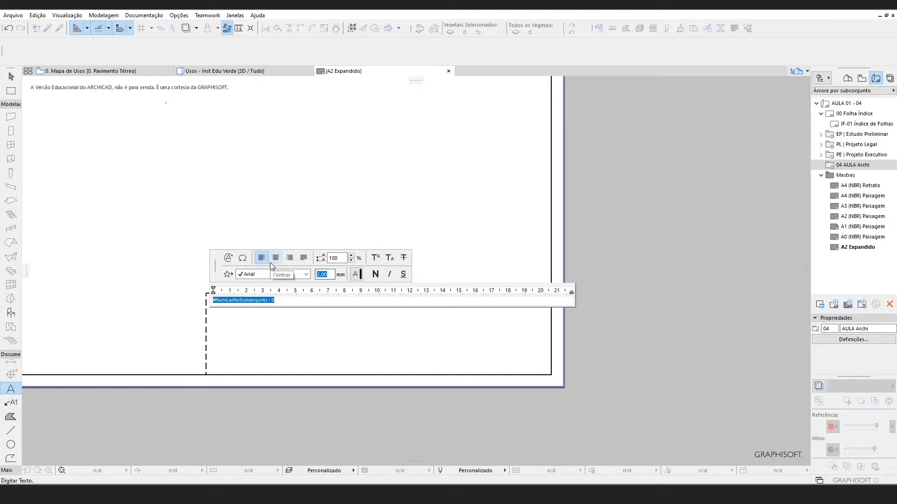
text(5)
key(Return)
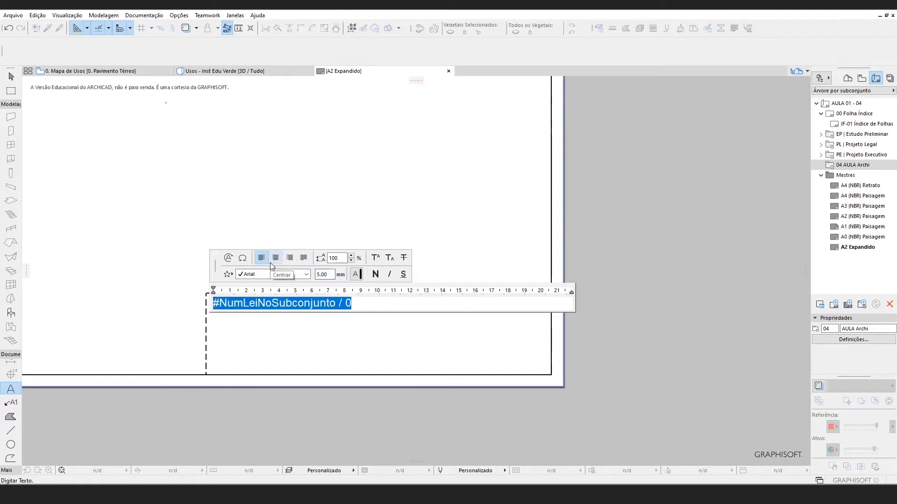
click(375, 274)
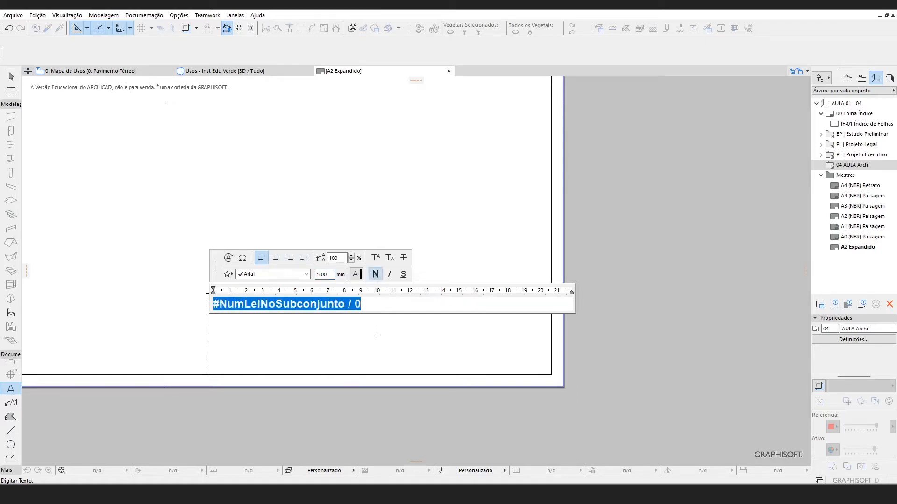
click(378, 346)
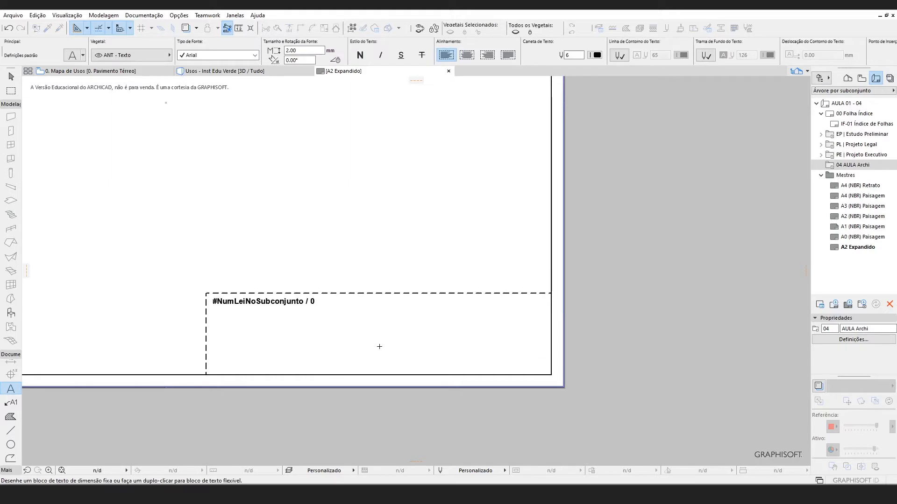
- Stretch the sheet-number text block so its right side reaches the sheet frame's right edge
key(Escape)
click(239, 303)
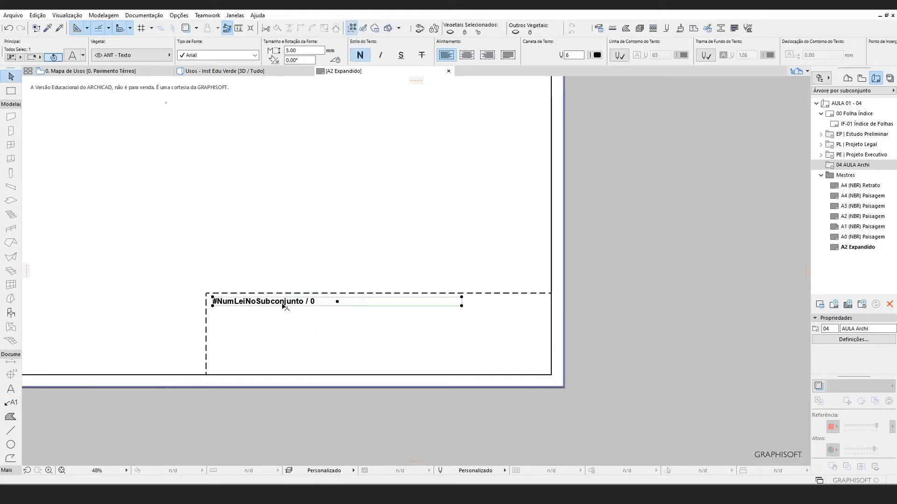
click(461, 306)
click(550, 373)
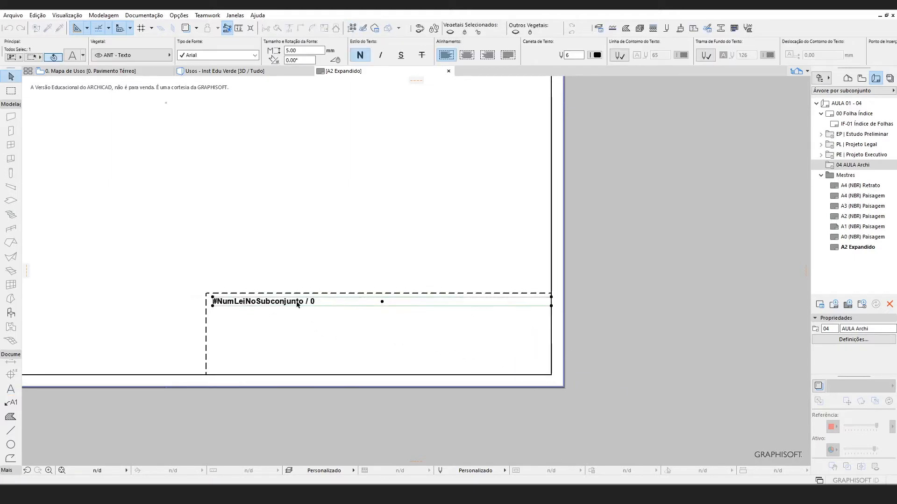
- Move the sheet-number text block straight down so its lower-right corner meets the sheet frame's lower-right corner
key(ctrl+d)
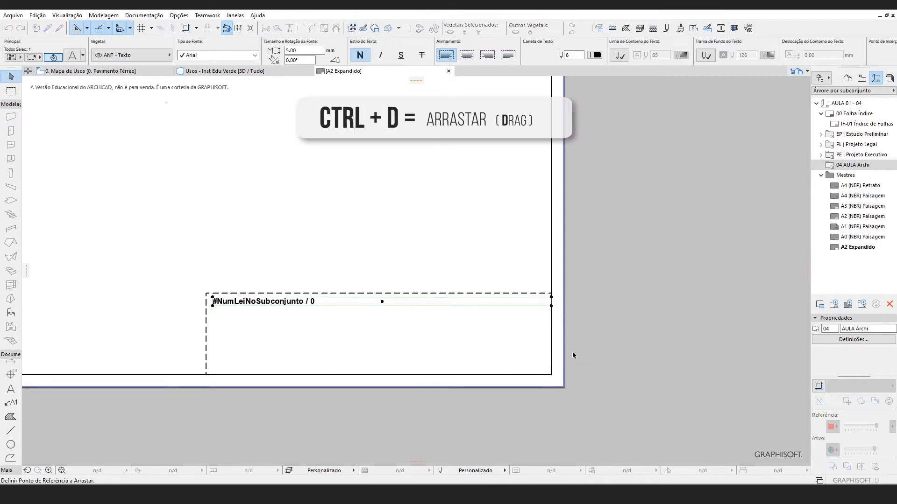
click(551, 306)
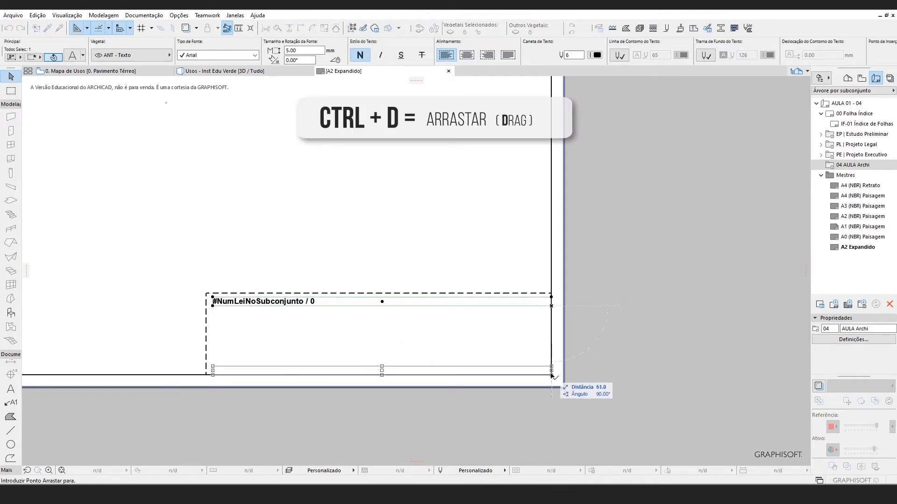
click(551, 375)
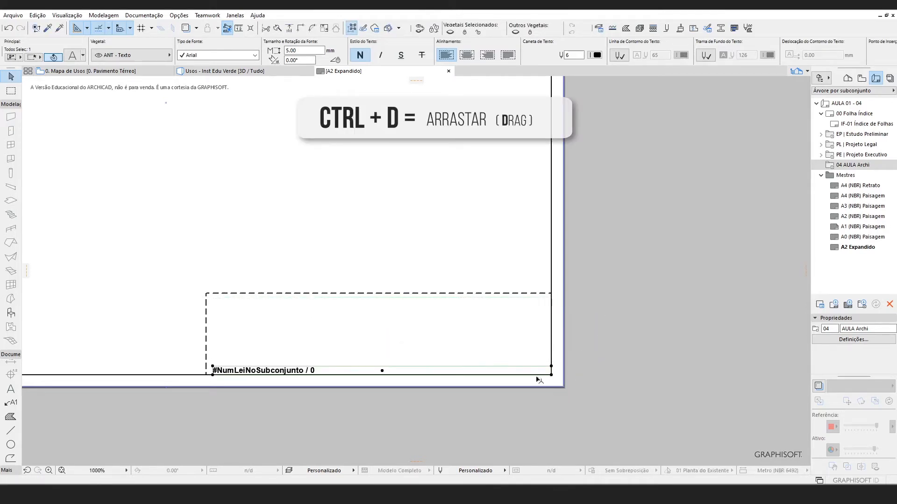
- Right-align the sheet-number text block and set its text height to 10 mm
click(489, 55)
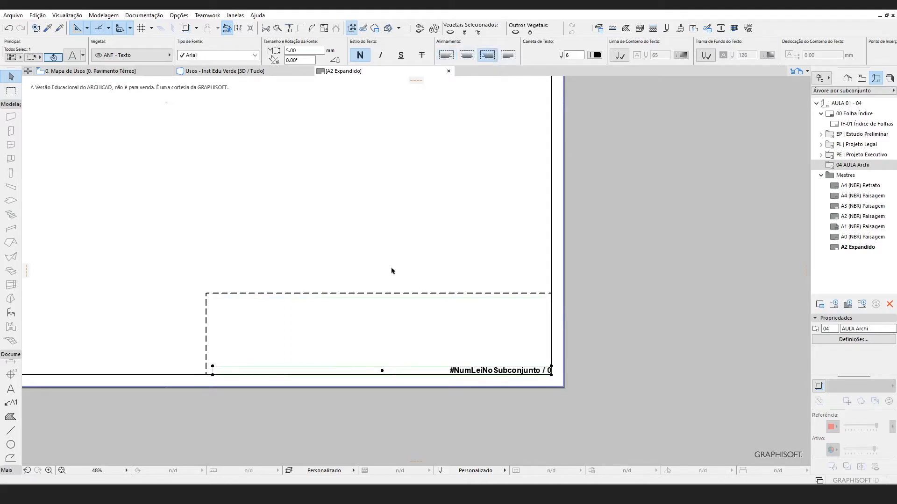
drag(300, 51, 251, 53)
text(10)
key(Return)
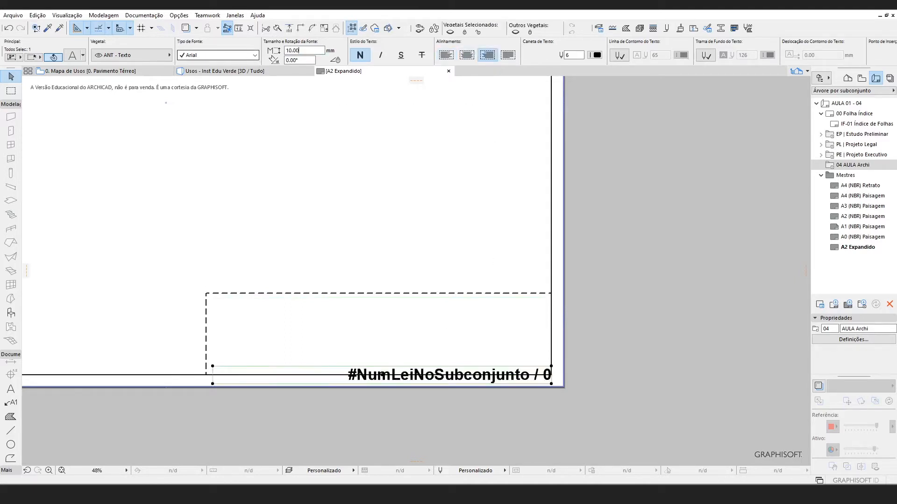
- Move the enlarged sheet-number text up so its lower-right corner meets the sheet frame's lower-right corner, and deselect it
click(552, 385)
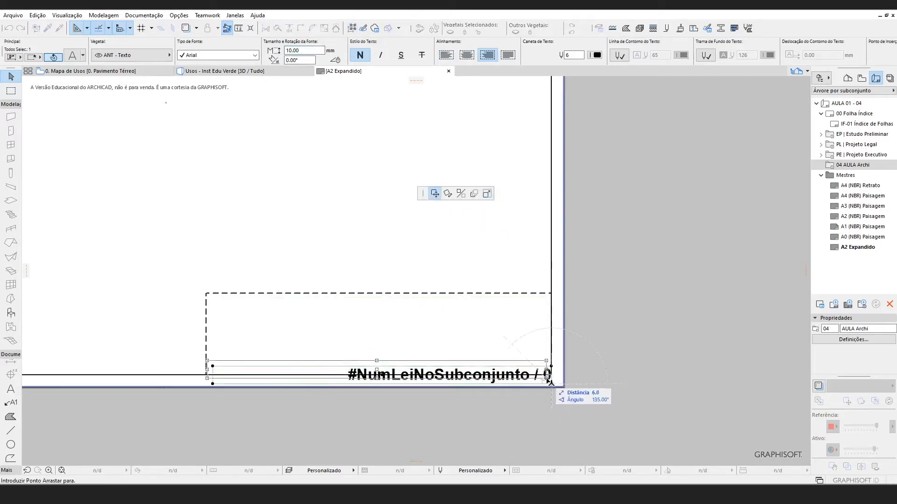
click(551, 375)
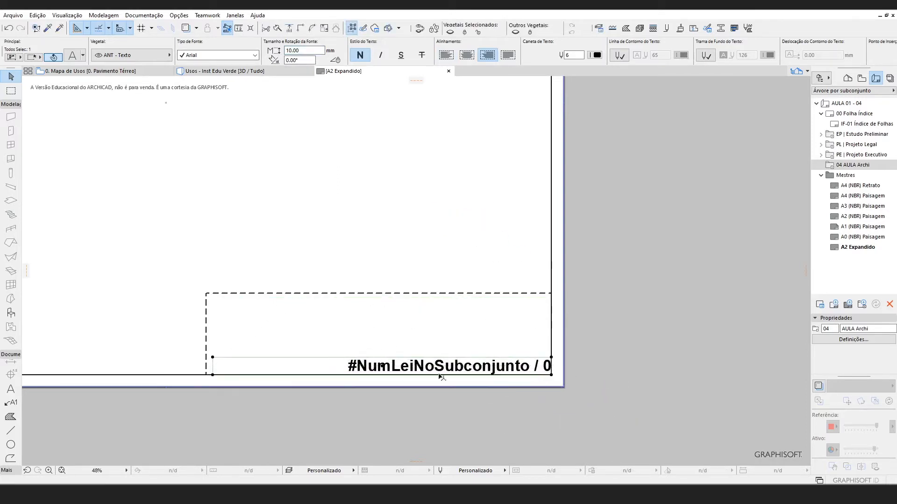
click(469, 346)
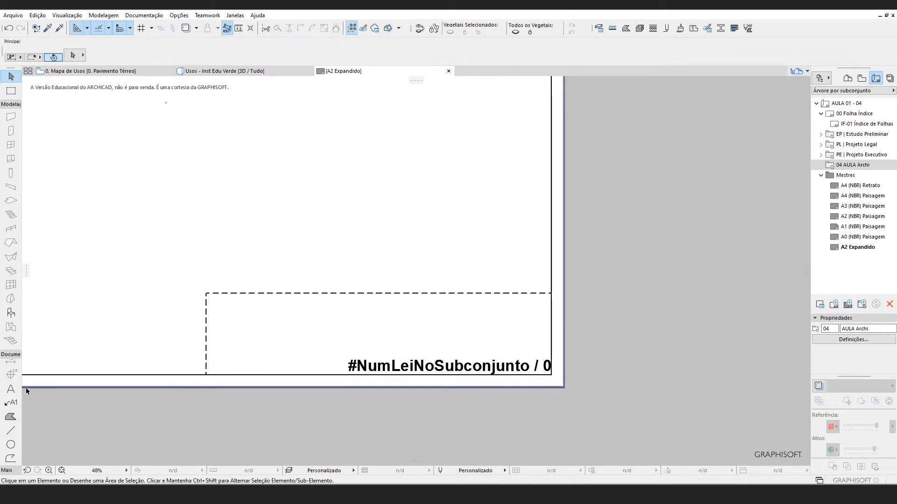
- Add a text block near the dashed title block's upper-left corner reading "Prancha - Projeto blablabla"
click(11, 388)
click(213, 297)
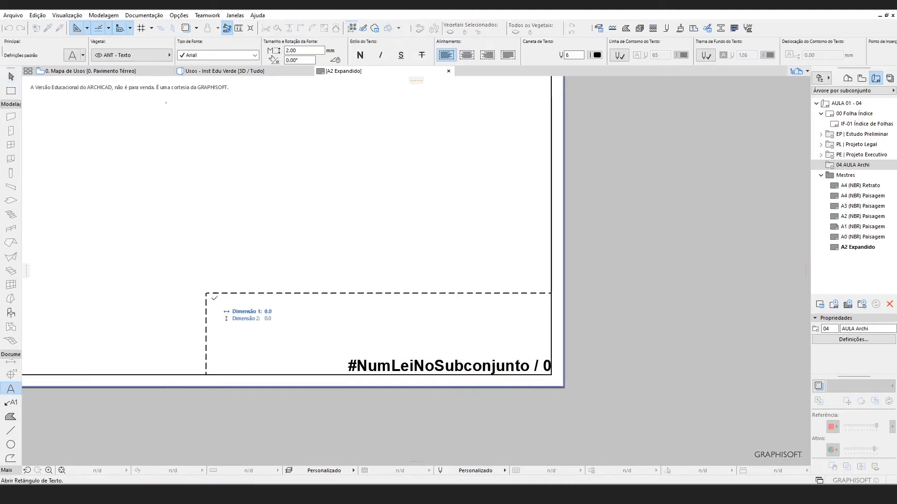
click(496, 319)
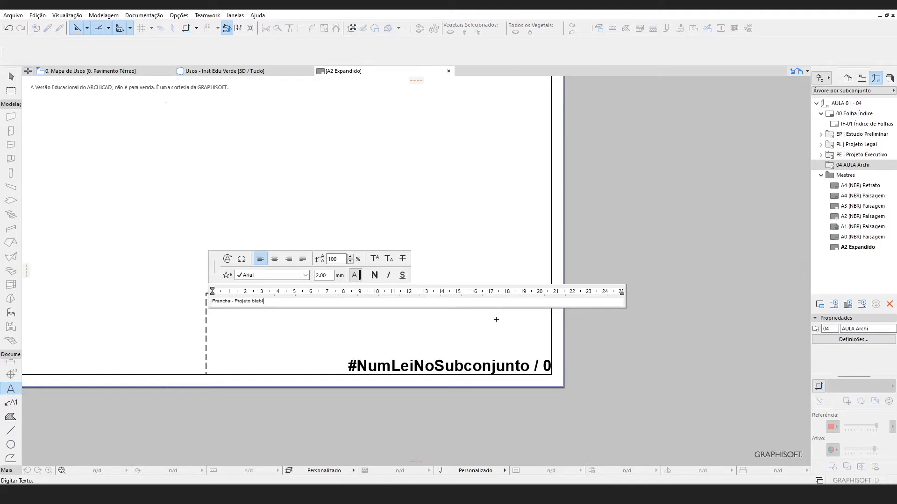
key(BackSpace)
key(Return)
key(BackSpace)
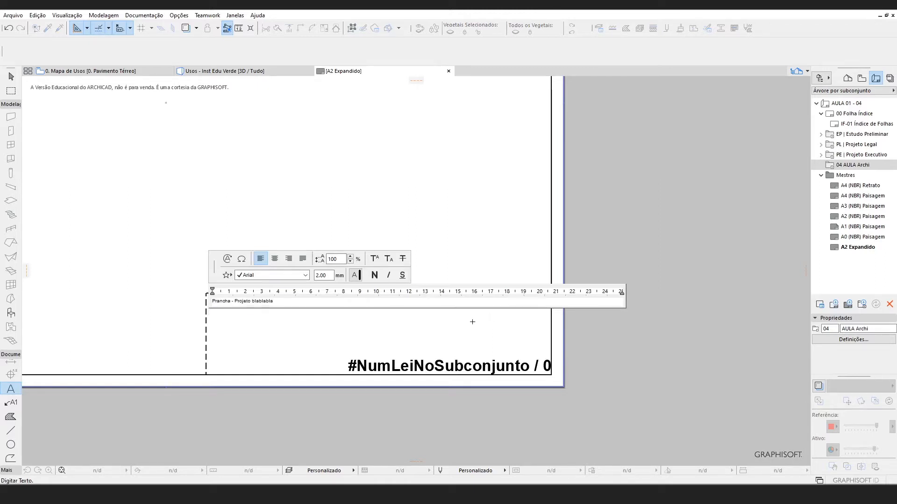
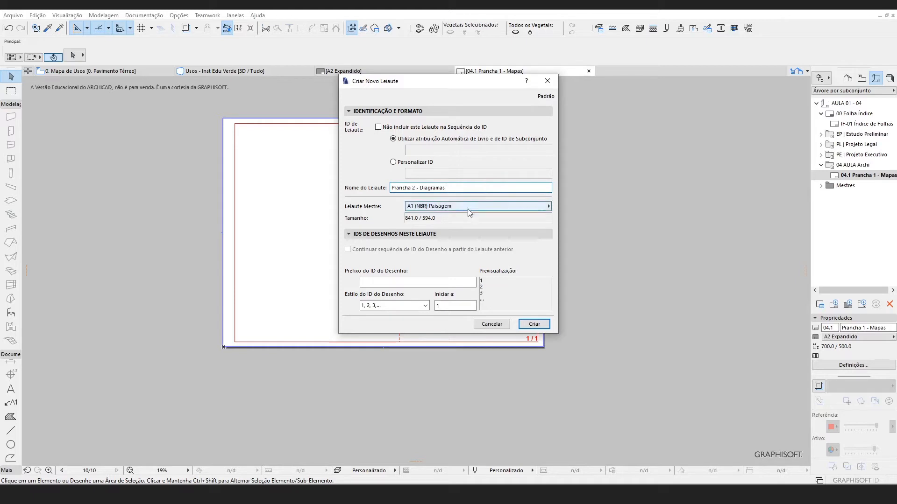
- Create the new layout Prancha 2 - Diagramas using the A2 Expandido master
click(461, 206)
click(598, 228)
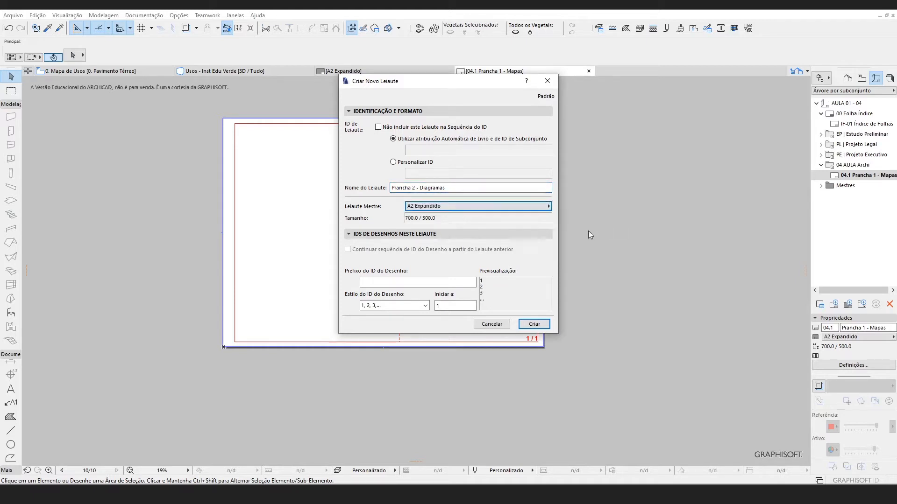
click(532, 323)
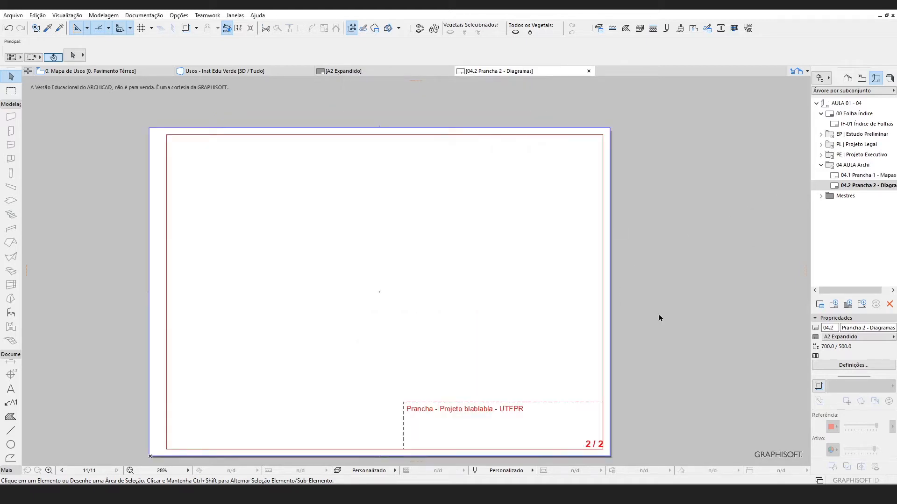
- Check the automatic sheet number on Prancha 2 - Diagramas, open layout 04.1 Prancha 1 - Mapas and check its number too
scroll(597, 439, up, 5)
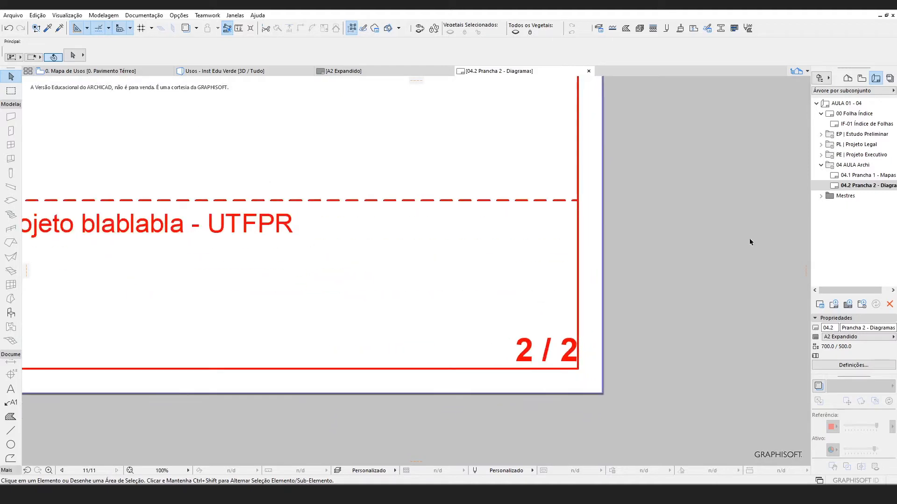
double_click(862, 176)
scroll(610, 346, down, 5)
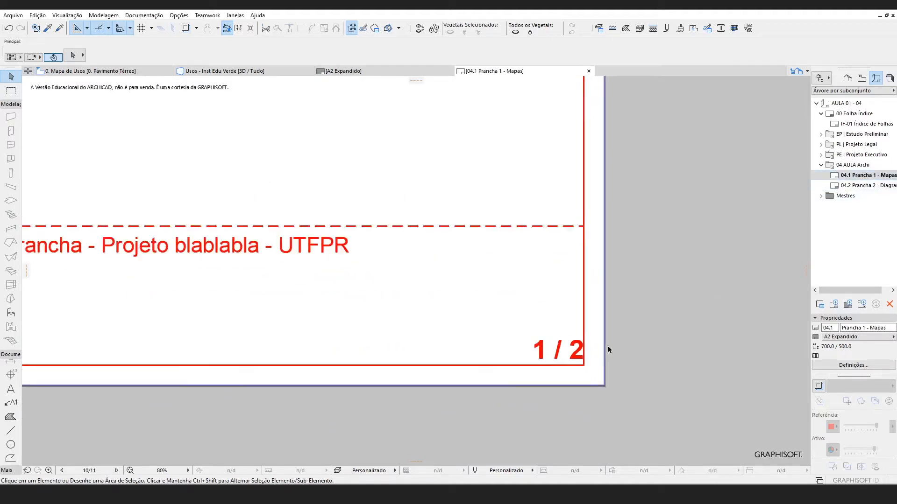
scroll(563, 355, down, 2)
scroll(357, 238, up, 2)
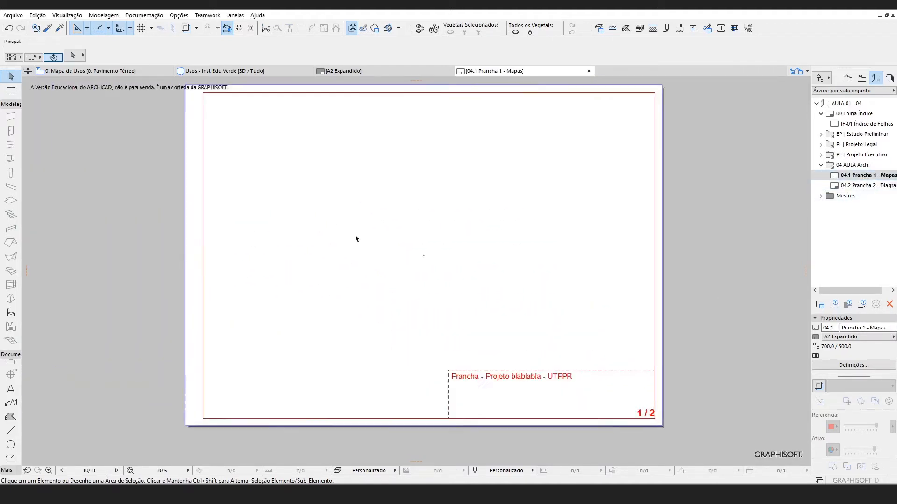
scroll(357, 238, down, 1)
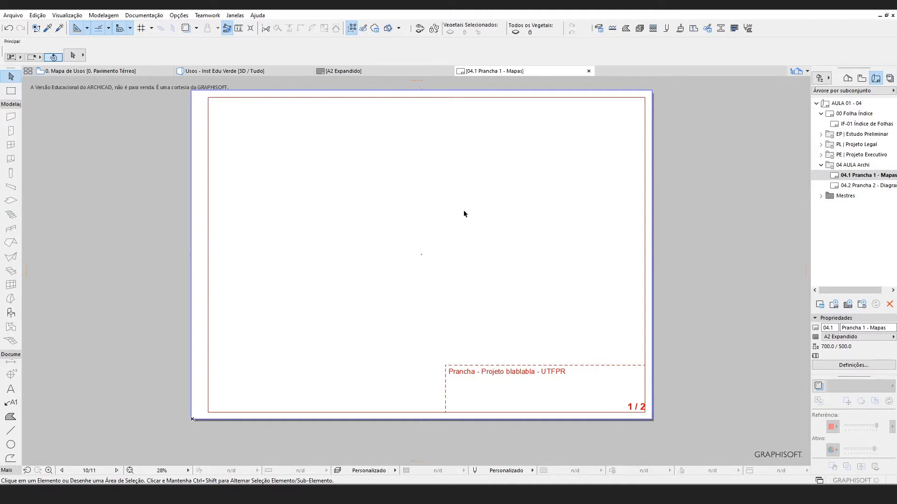
middle_drag(556, 155, 535, 188)
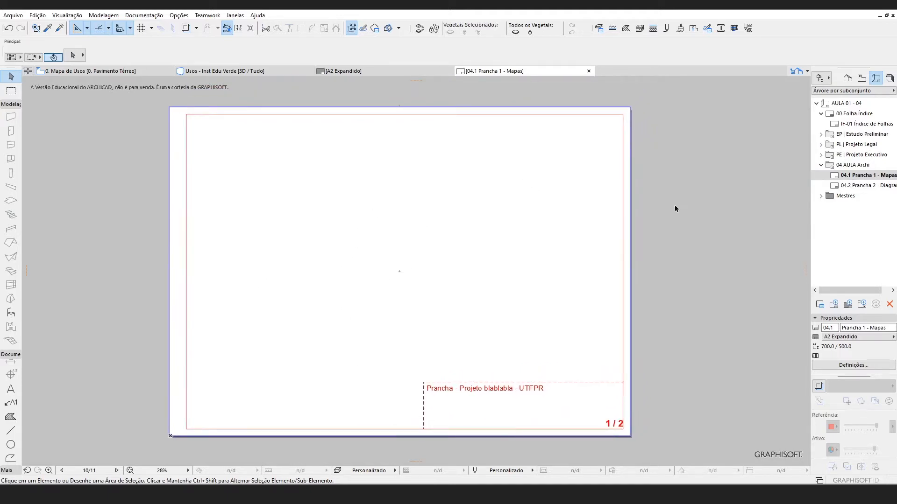
- Place the saved view 0. Mapa de Usos on the Prancha 1 layout and move the drawing into the sheet frame's upper-left area
click(862, 78)
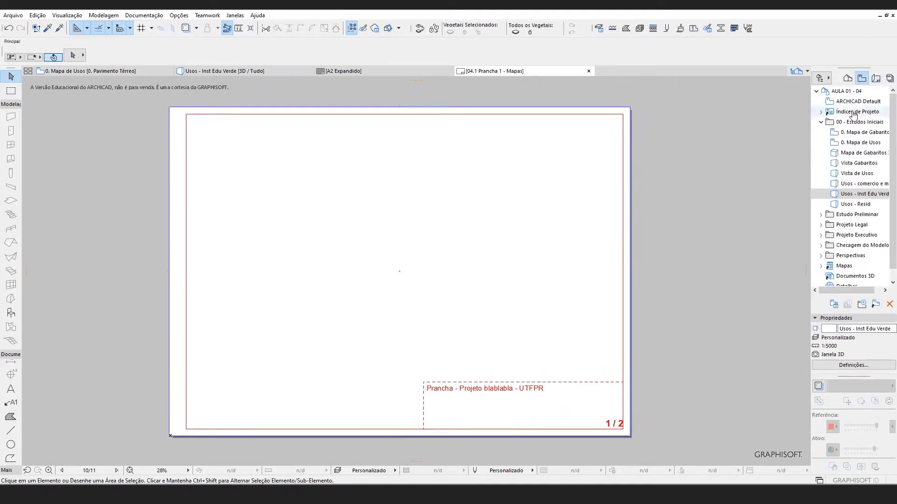
click(862, 132)
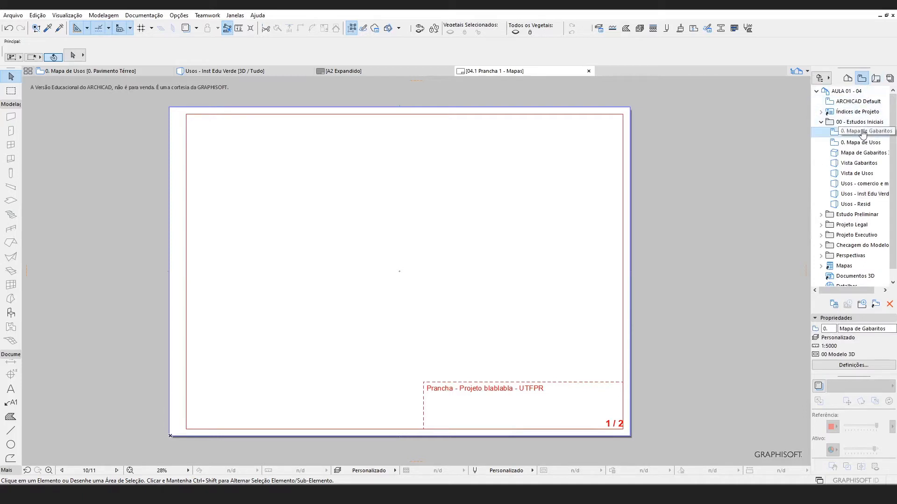
mouse_move(861, 142)
mouse_down()
mouse_move(703, 189)
mouse_move(435, 193)
mouse_up()
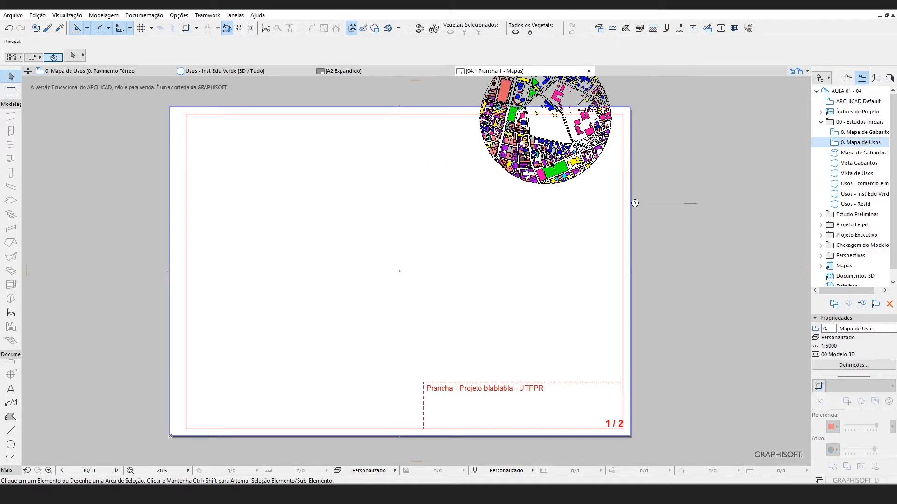
click(552, 164)
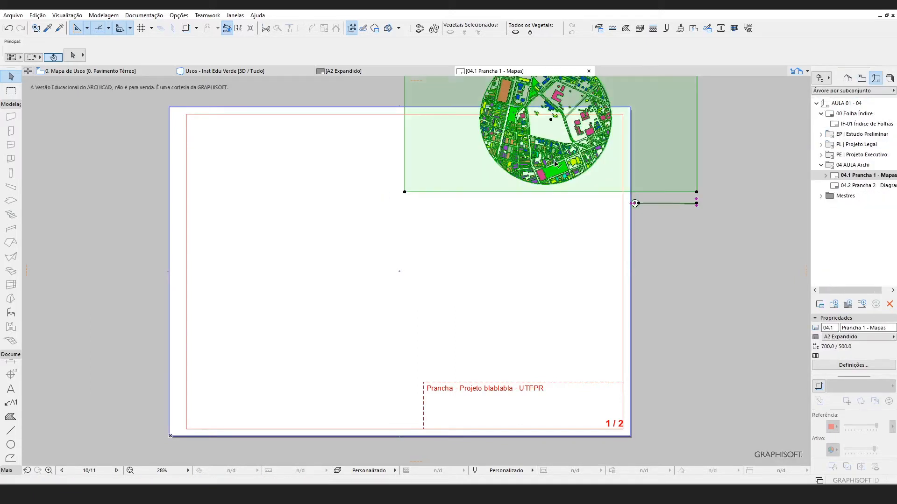
click(551, 120)
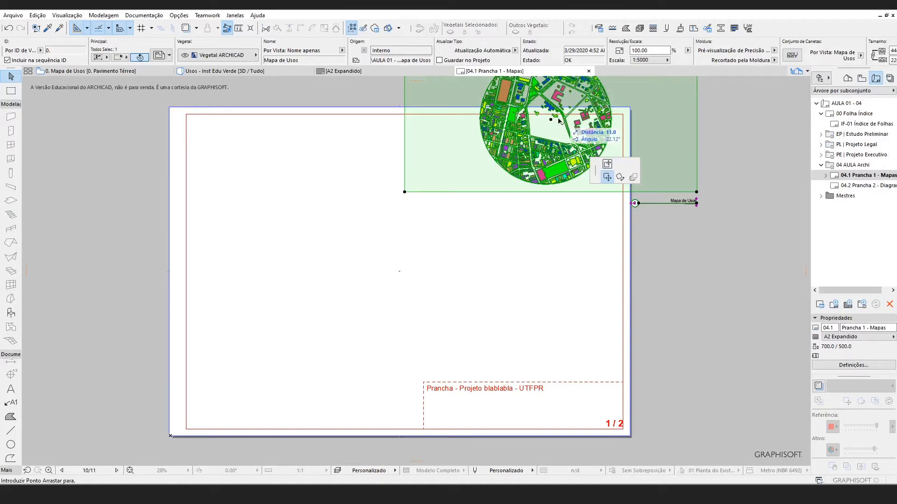
click(343, 200)
- Crop the Mapa de Usos drawing's right and left sides close to the circular map and move it left near the sheet frame
click(489, 201)
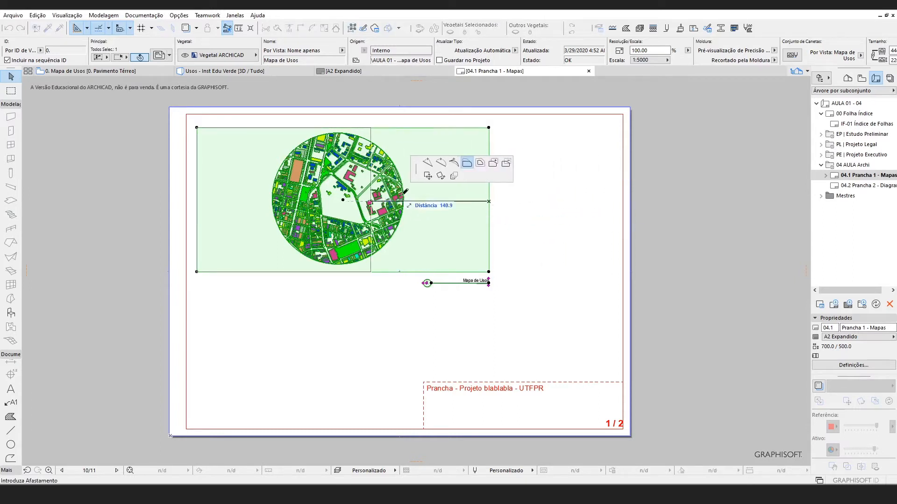
key(Escape)
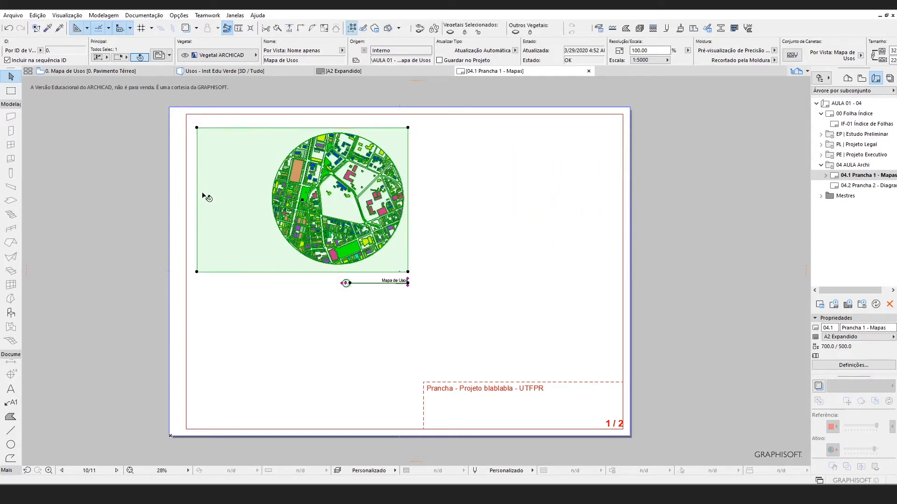
click(197, 191)
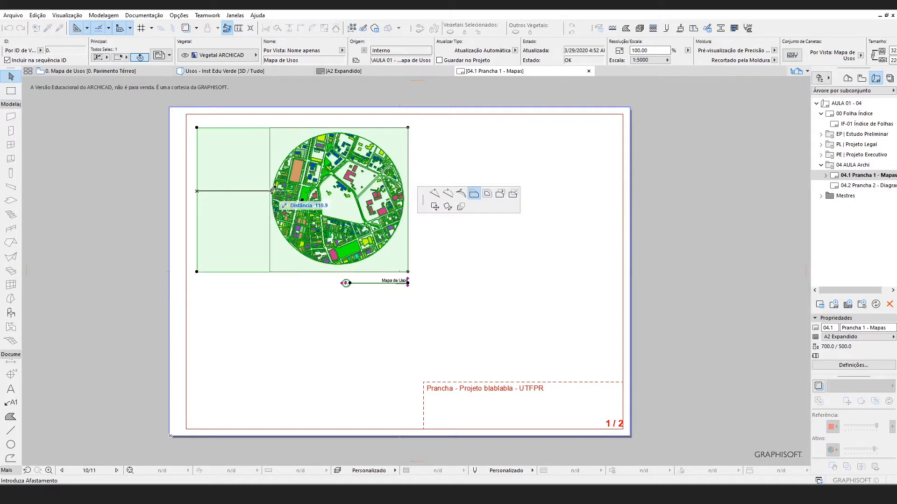
click(272, 190)
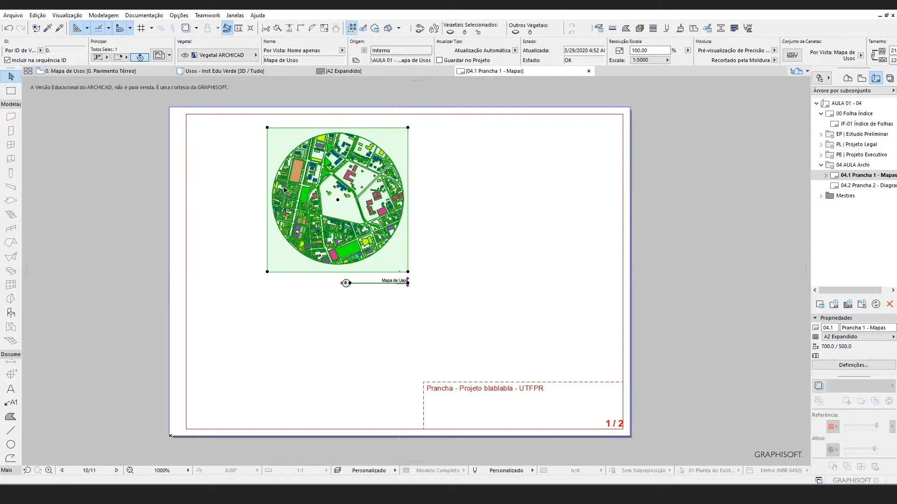
click(338, 200)
click(269, 201)
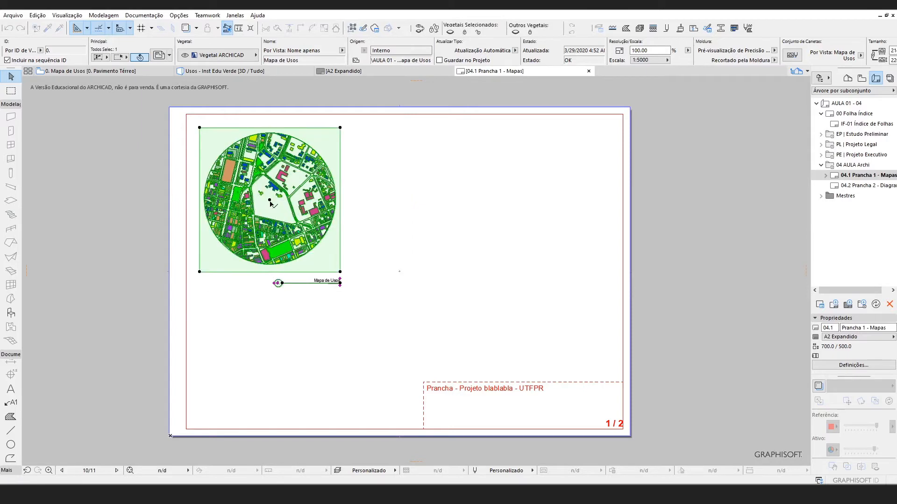
- In the Mapa de Usos drawing settings, centre the drawing title's alignment under Título do Desenho, Posicionamento
scroll(285, 288, up, 3)
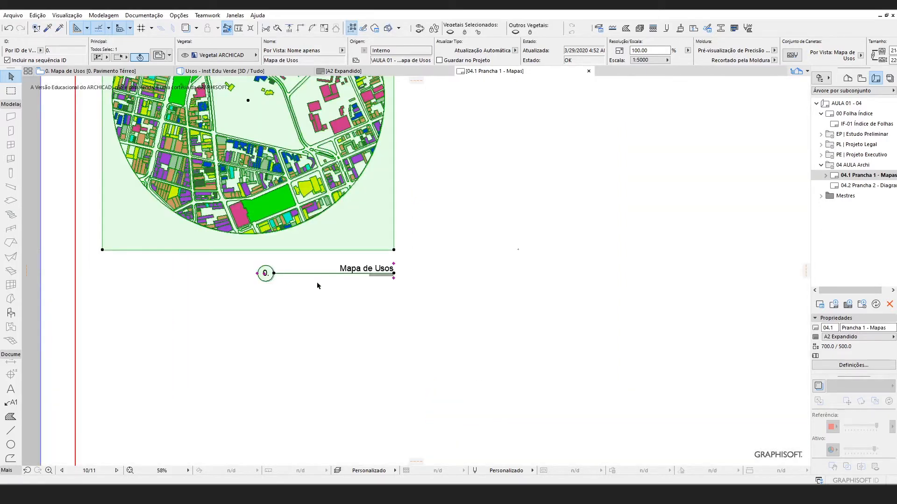
scroll(287, 278, up, 2)
scroll(322, 285, up, 1)
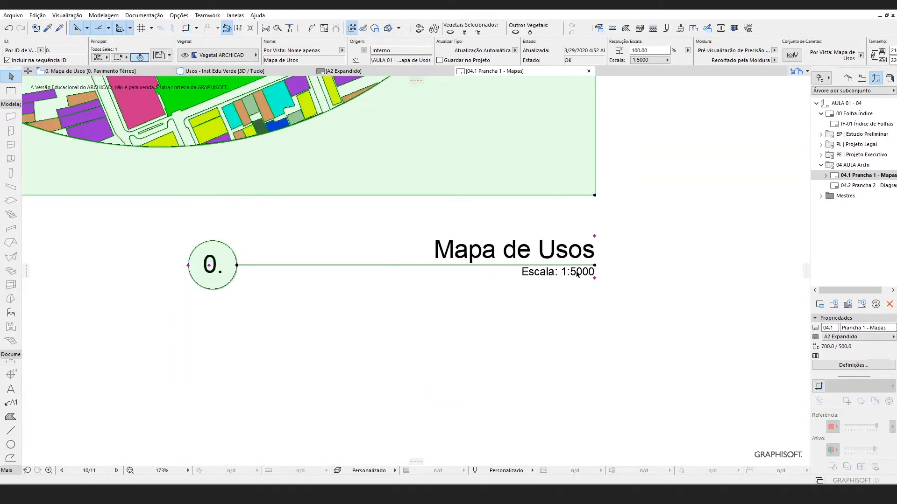
click(159, 56)
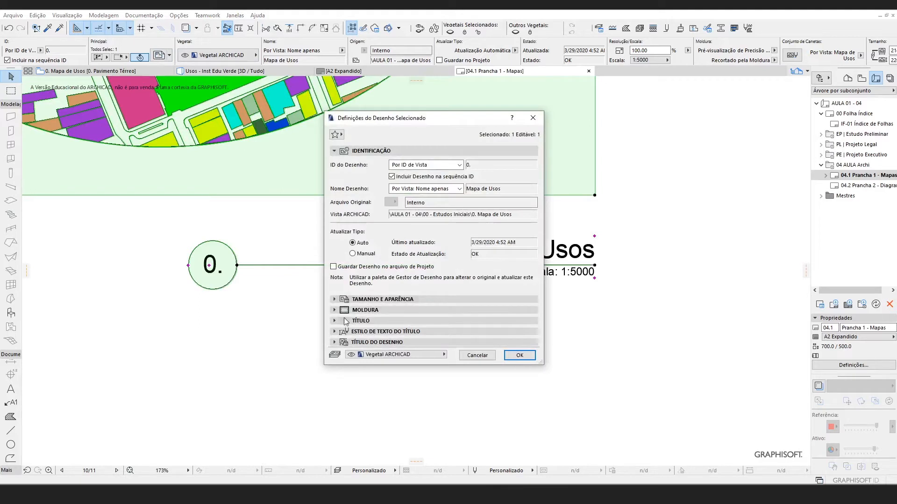
click(386, 344)
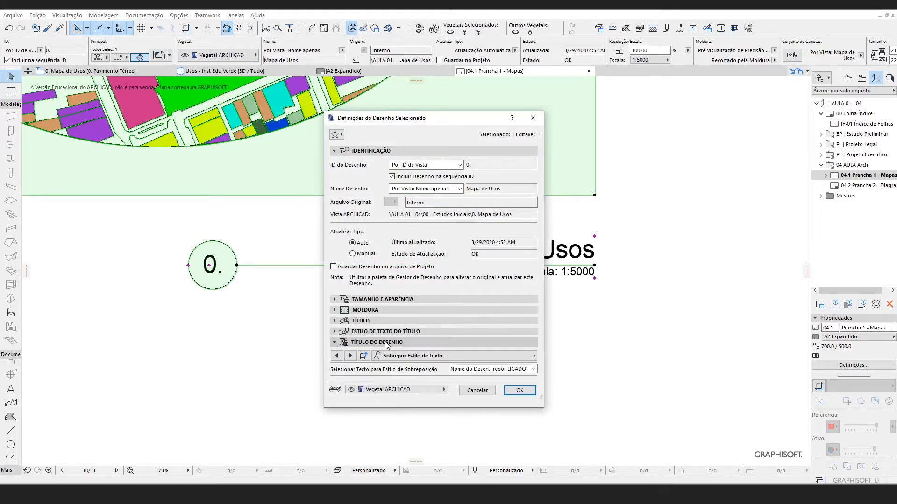
click(388, 328)
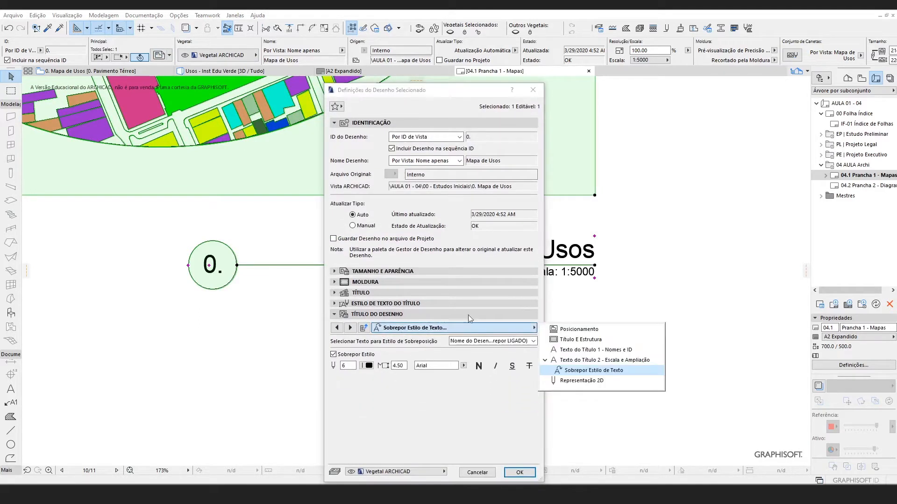
click(579, 329)
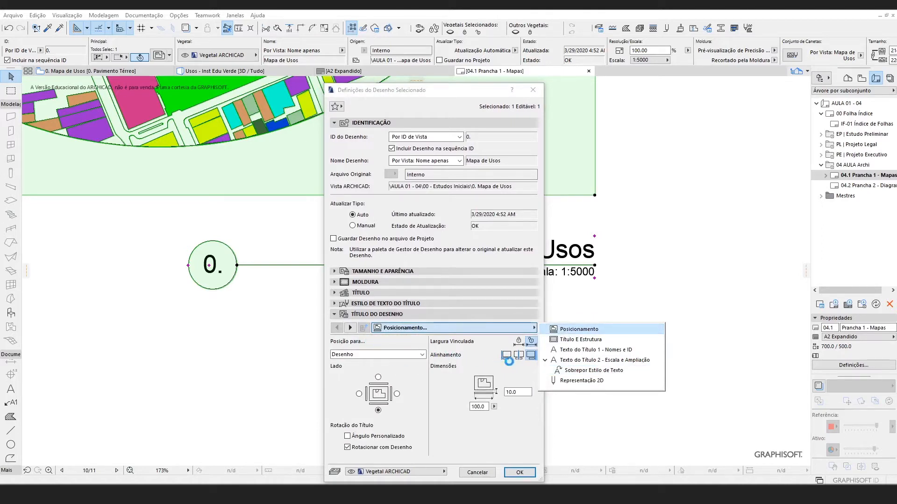
click(518, 355)
click(520, 356)
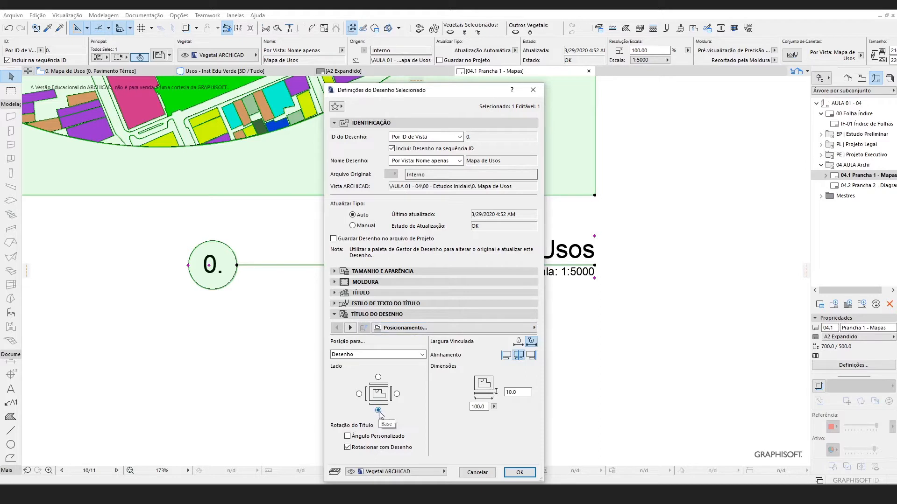
- Remove the ID circle and horizontal line from the Mapa de Usos drawing title under Título E Estrutura and apply the settings
click(351, 327)
click(452, 343)
click(358, 394)
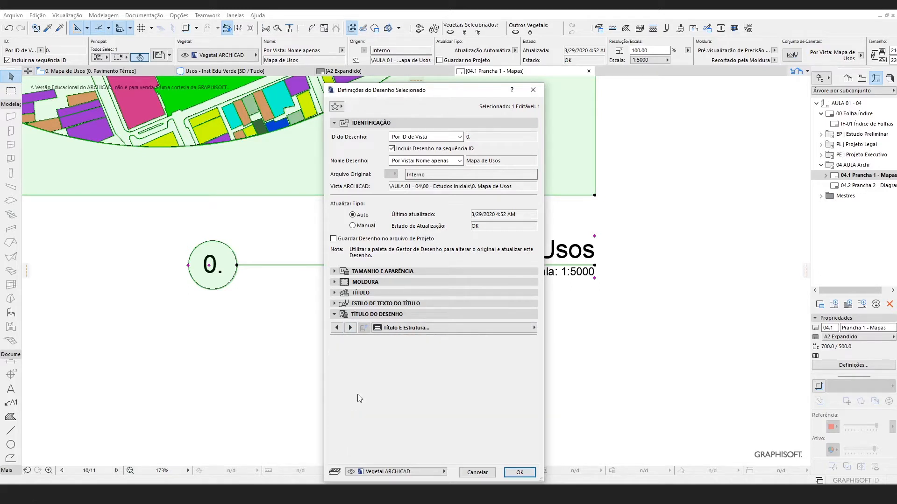
click(350, 328)
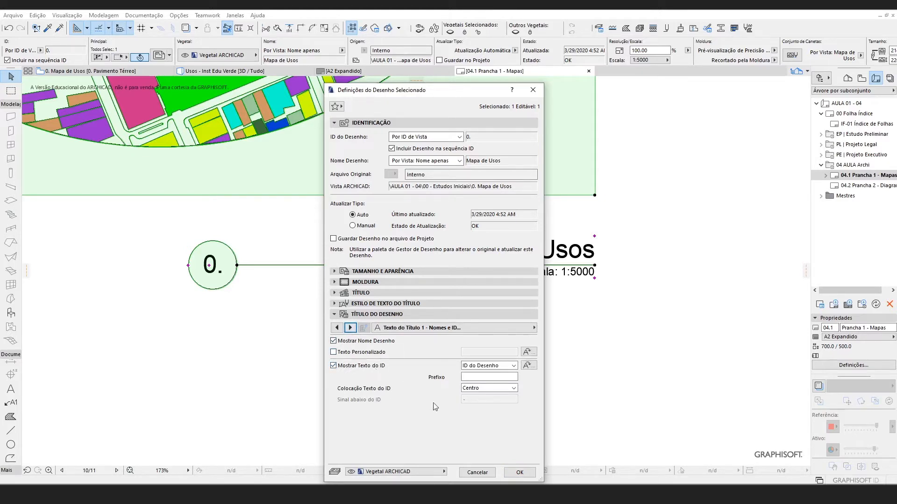
click(519, 472)
scroll(475, 419, down, 5)
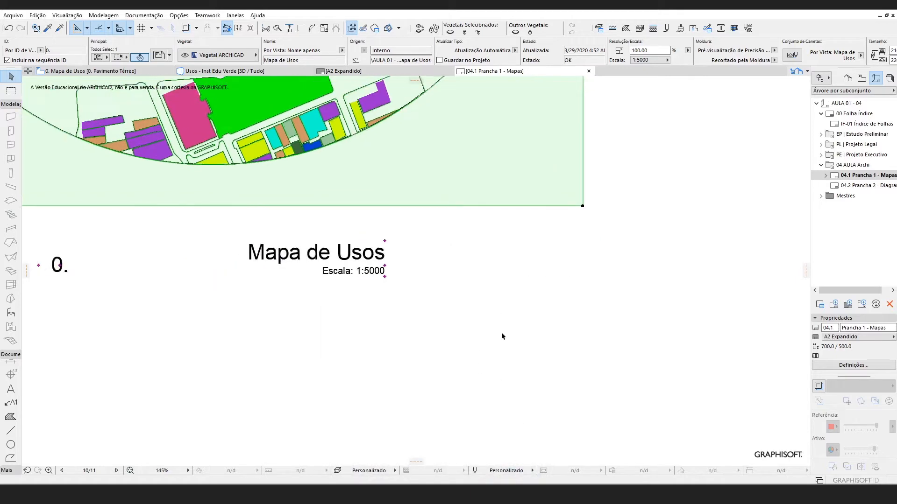
scroll(475, 419, down, 1)
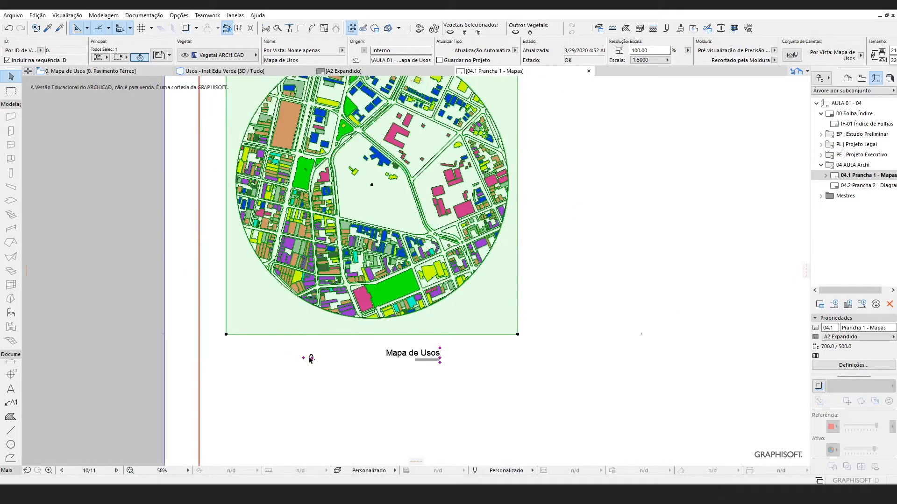
click(366, 378)
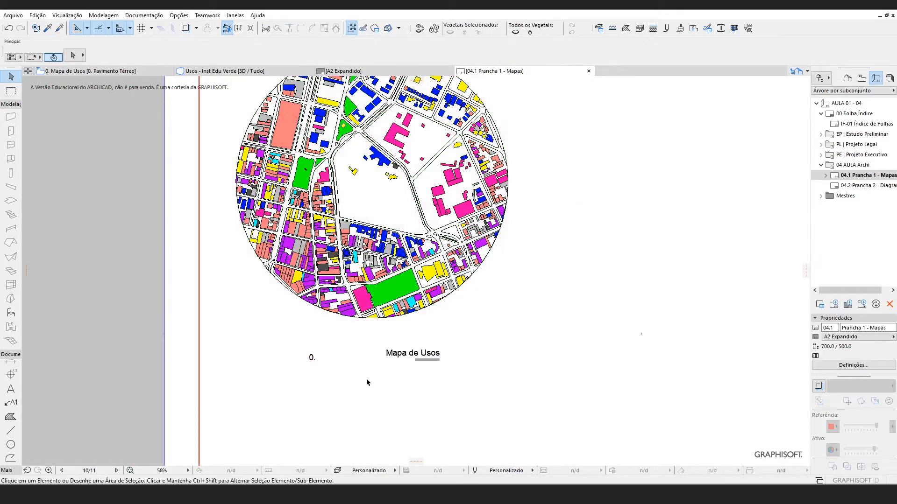
scroll(332, 410, down, 1)
scroll(332, 205, down, 1)
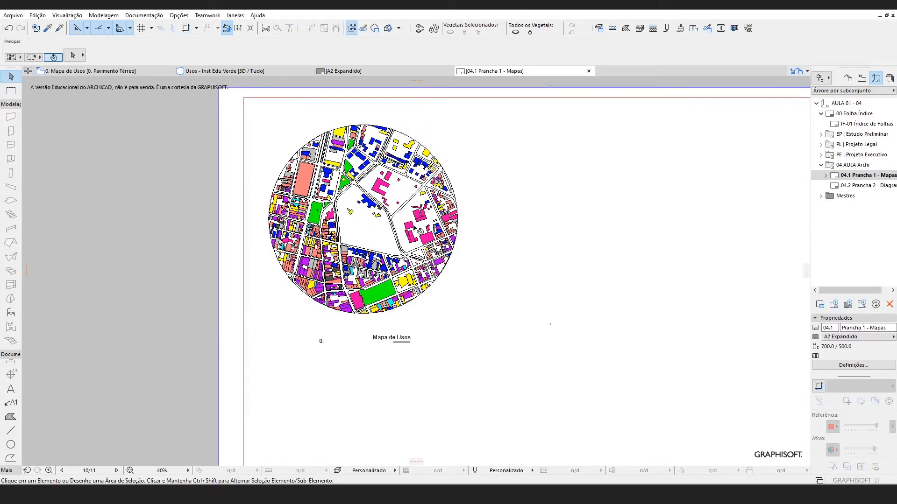
- Place a copy of the Mapa de Usos drawing beside the original, level with it, on the Prancha 1 layout
click(311, 218)
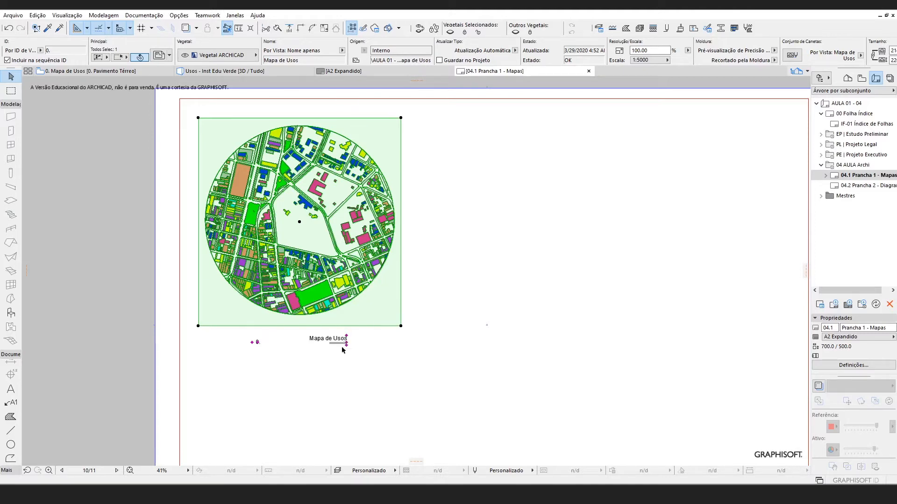
scroll(335, 345, up, 2)
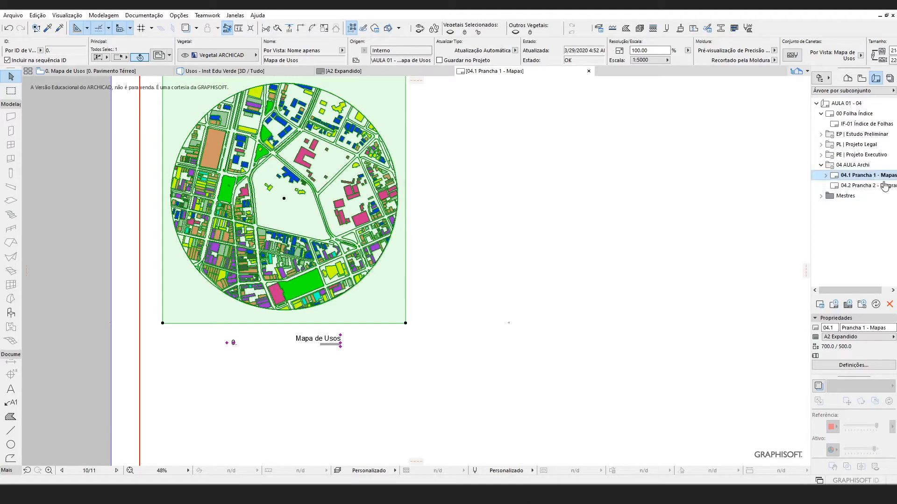
scroll(455, 247, down, 3)
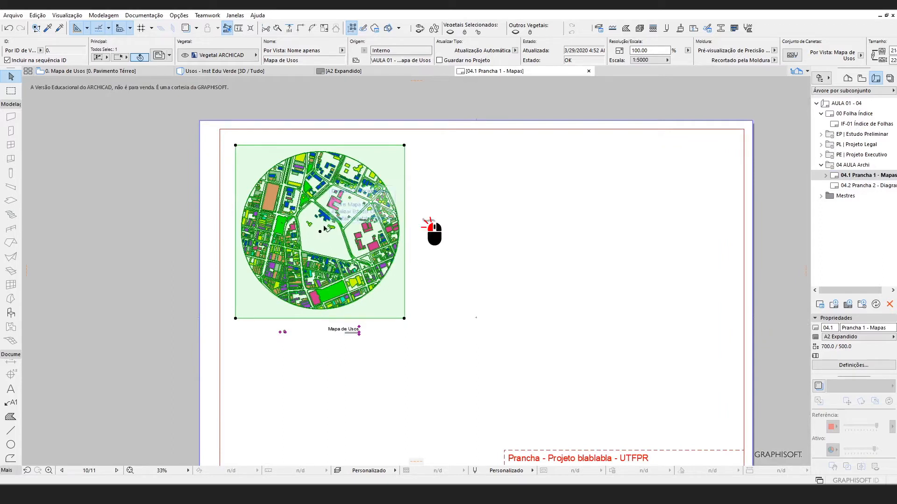
mouse_move(320, 232)
mouse_down()
mouse_move(396, 226)
mouse_move(453, 260)
mouse_move(467, 303)
mouse_move(455, 288)
mouse_move(472, 281)
mouse_move(486, 300)
mouse_move(501, 233)
mouse_move(526, 233)
mouse_move(513, 233)
mouse_up()
key(ctrl)
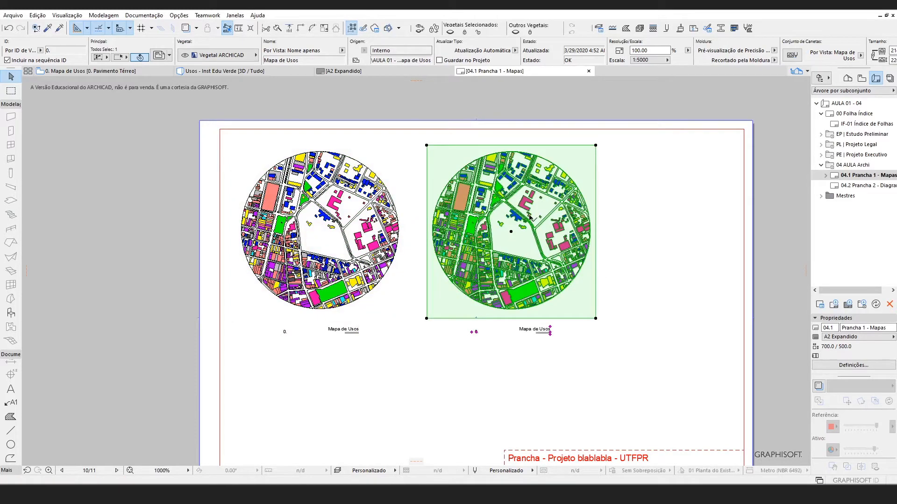
- Relink the copied drawing to the internal view 0. Mapa de Gabaritos from the 00 - Estudos Iniciais folder
right_click(529, 215)
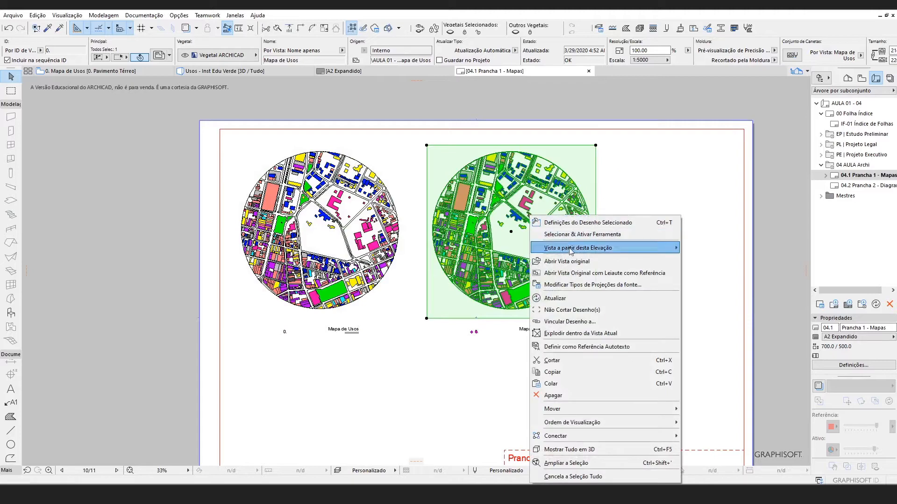
click(556, 320)
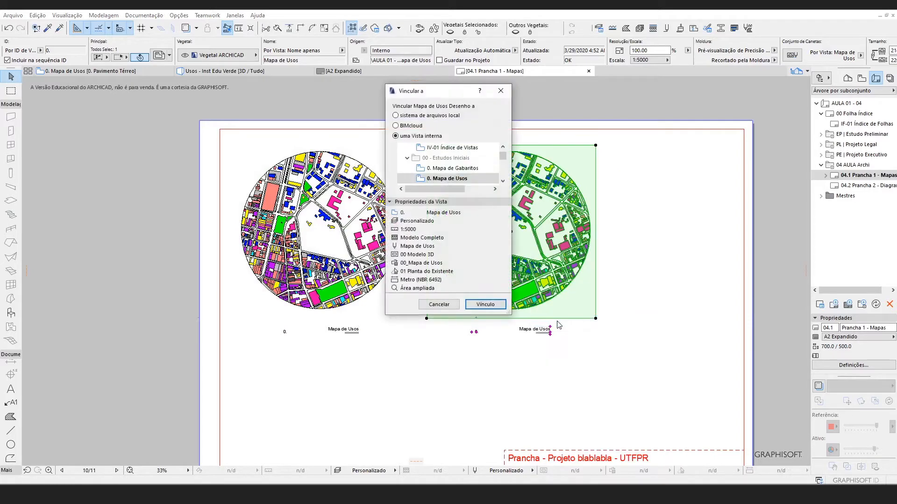
click(477, 169)
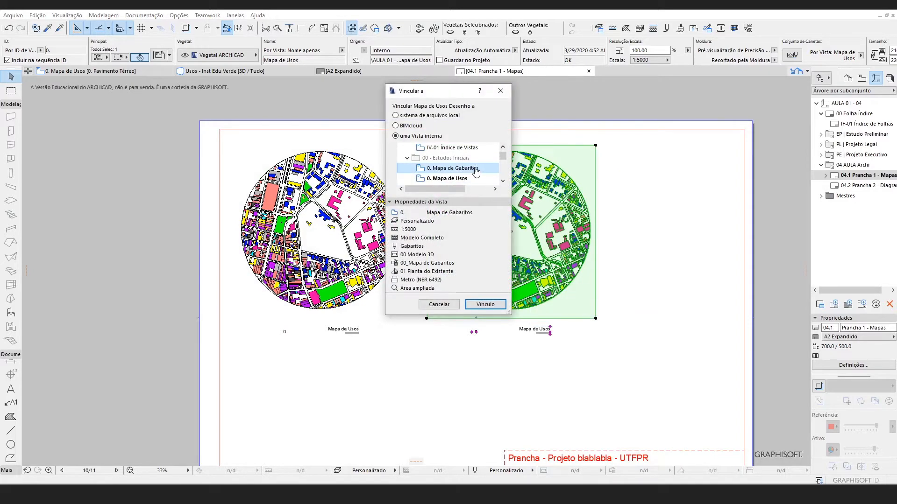
click(501, 306)
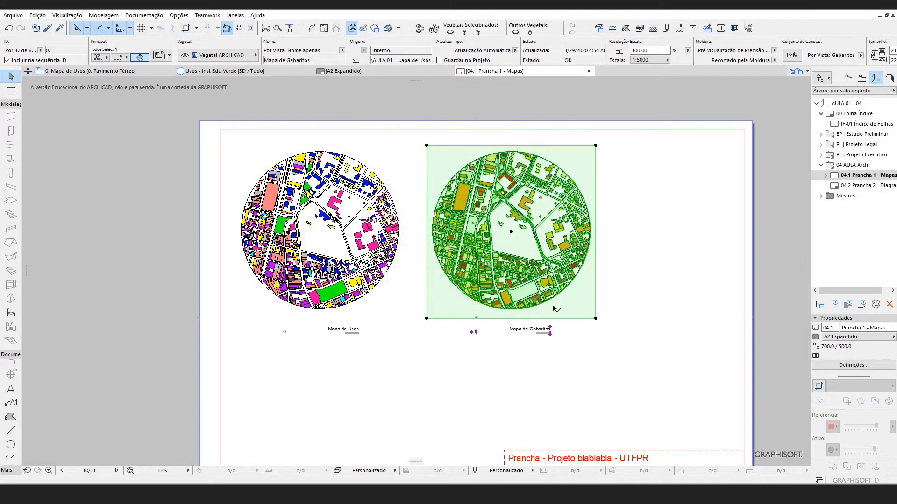
click(517, 354)
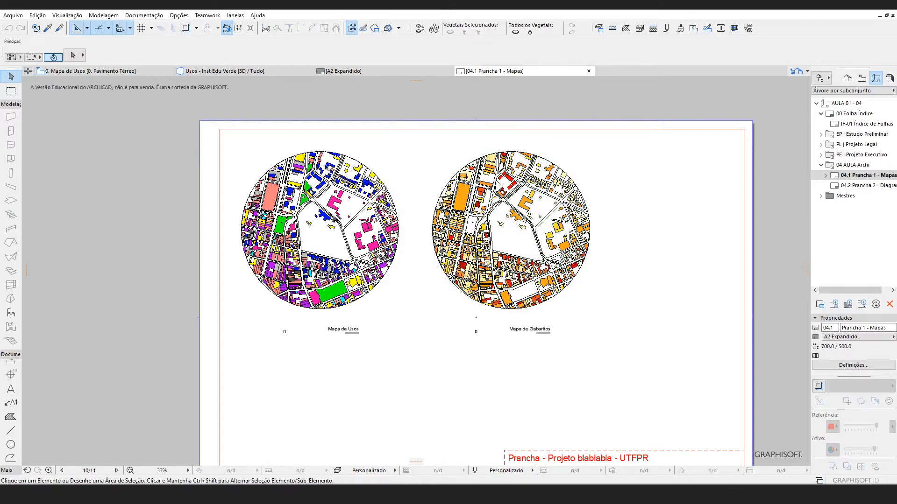
click(443, 213)
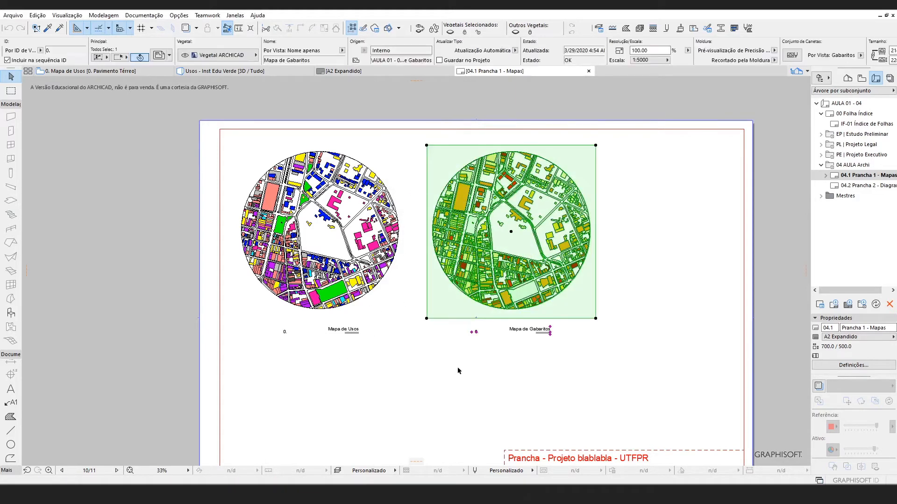
click(521, 352)
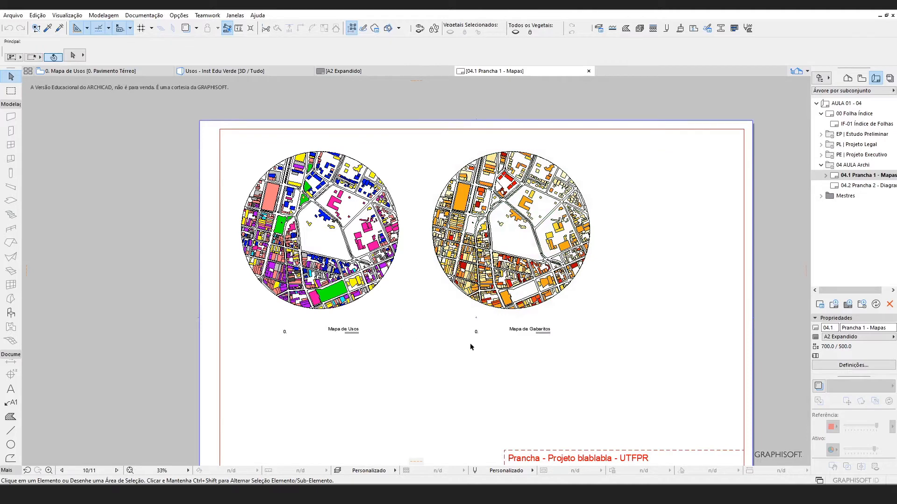
scroll(649, 272, up, 3)
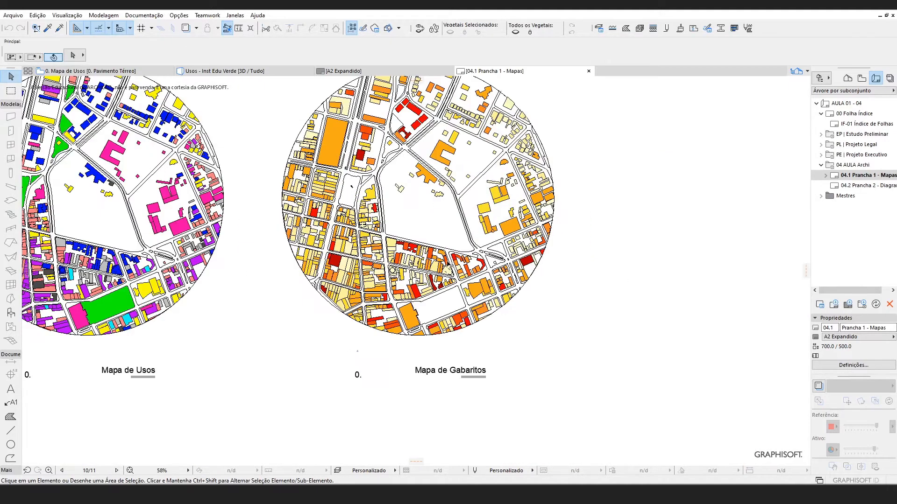
scroll(477, 206, down, 3)
middle_drag(514, 264, 489, 241)
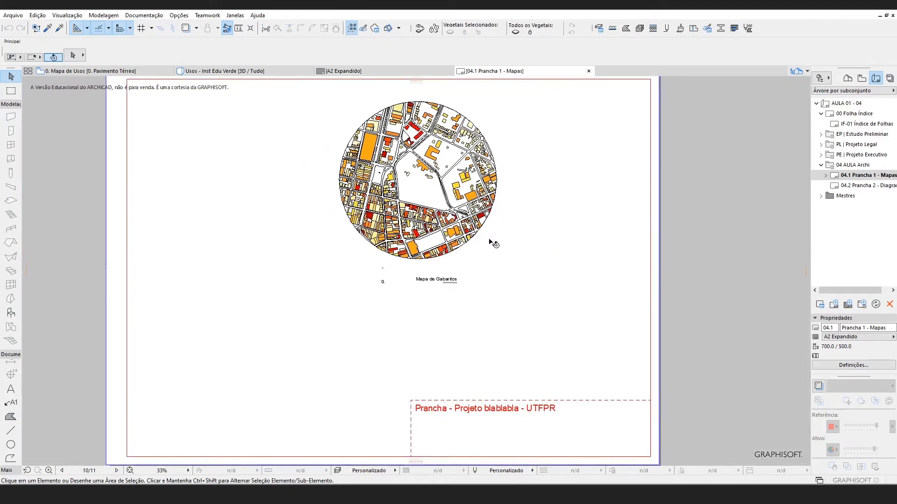
- Open layout 04.2 Prancha 2 - Diagramas, place the saved view Usos - comercio e misto and move the drawing inside the sheet frame
double_click(869, 185)
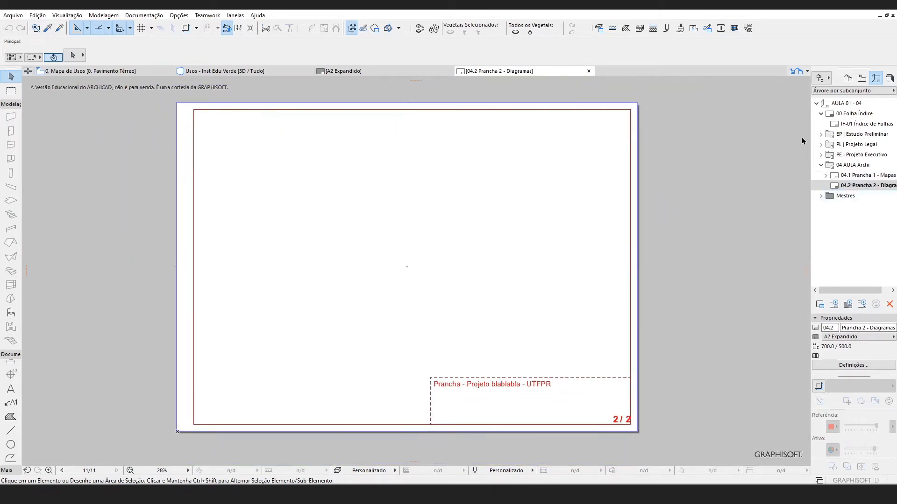
click(862, 78)
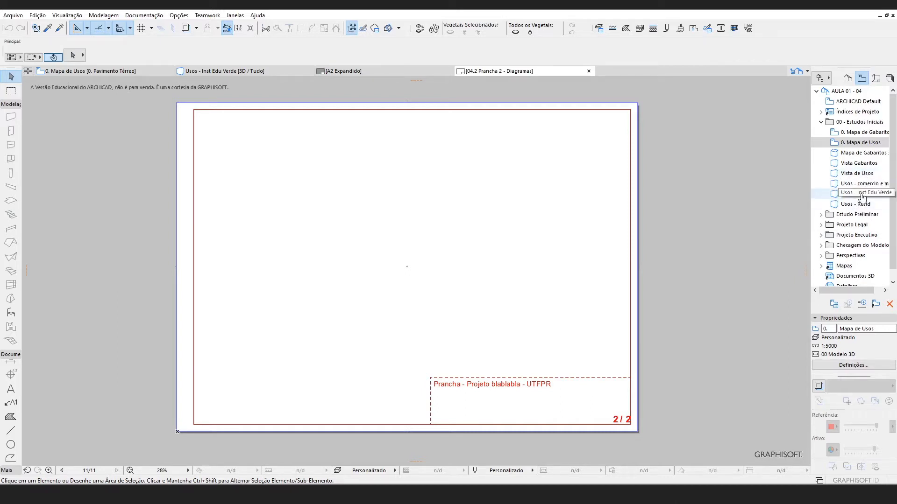
drag(861, 184, 343, 194)
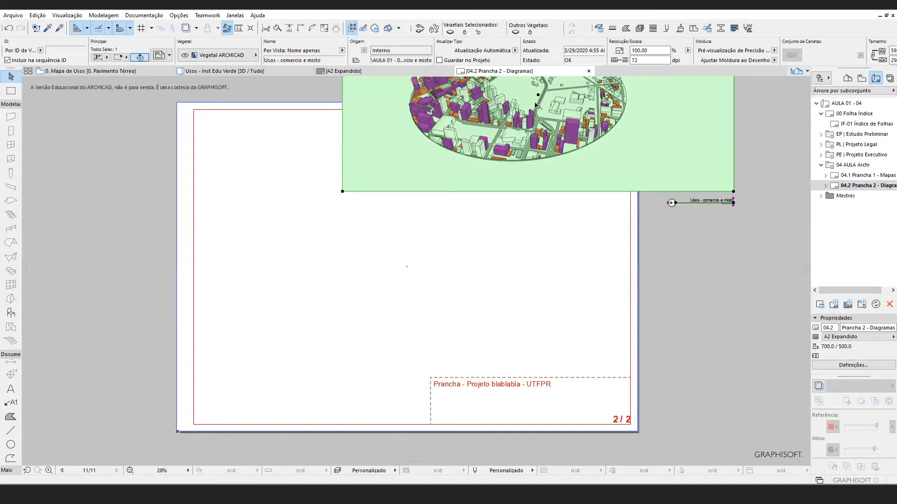
mouse_move(538, 98)
mouse_down()
mouse_move(488, 128)
mouse_move(411, 220)
mouse_up()
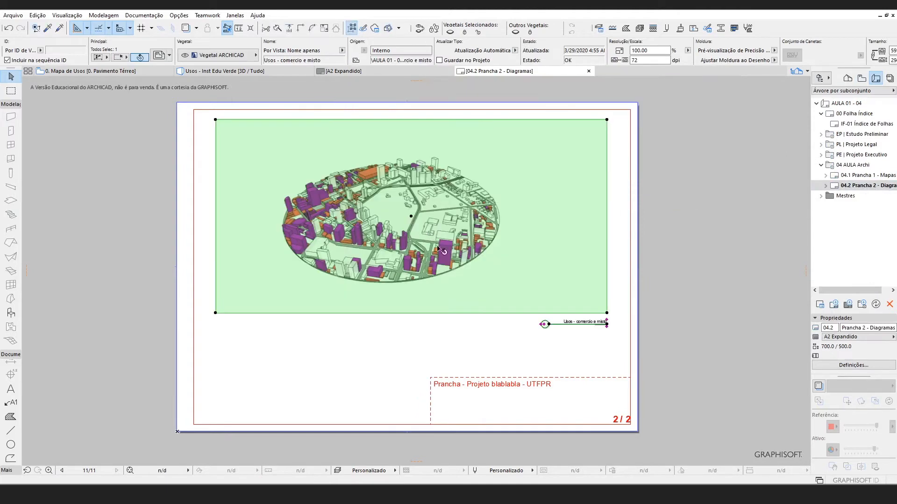
- Crop all four sides of the Usos - comercio e misto drawing close to the oval city model
click(216, 221)
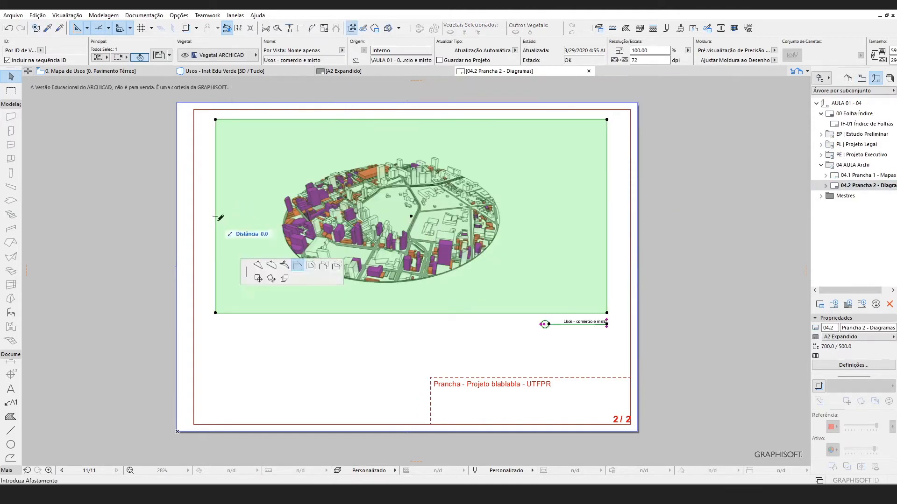
click(278, 226)
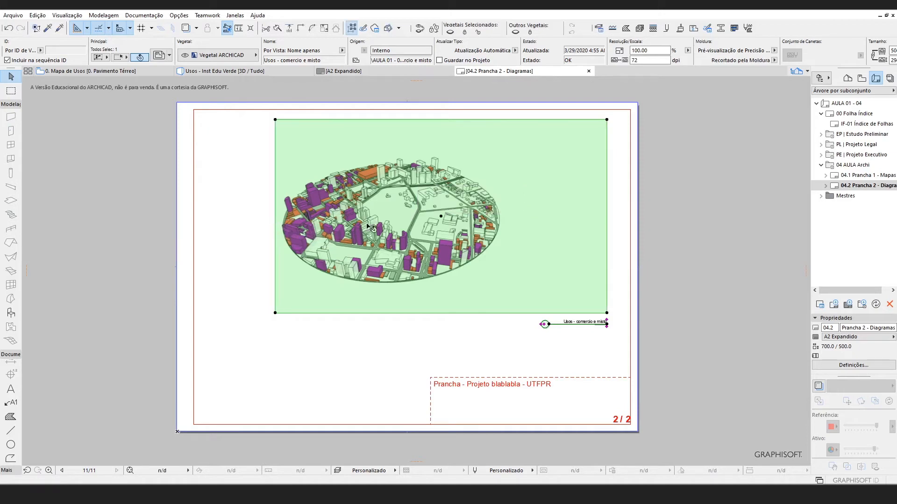
click(607, 242)
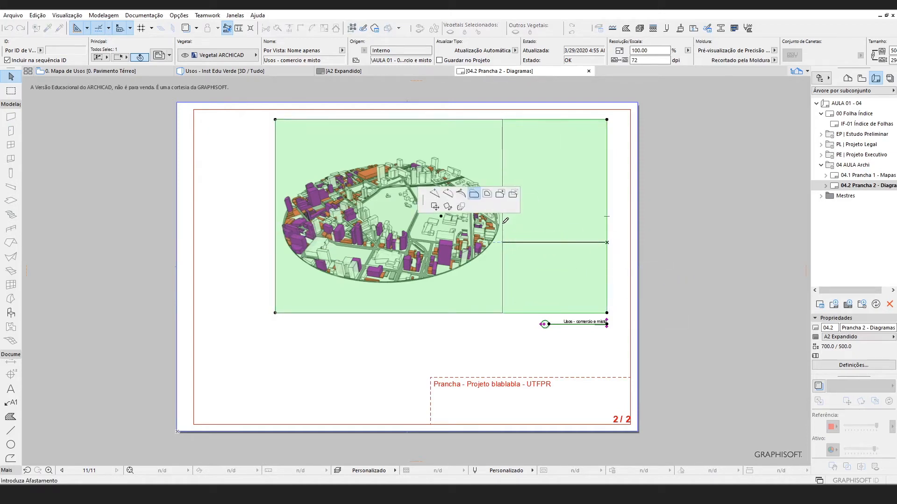
click(502, 220)
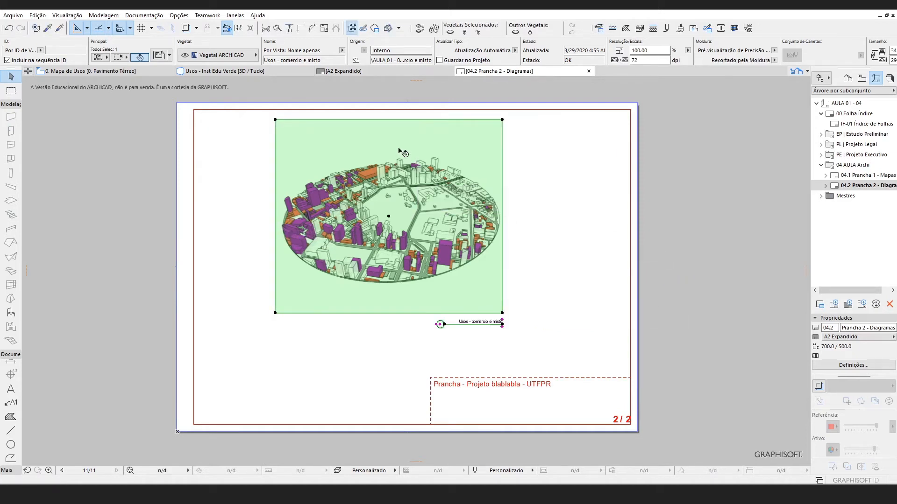
click(401, 120)
click(401, 156)
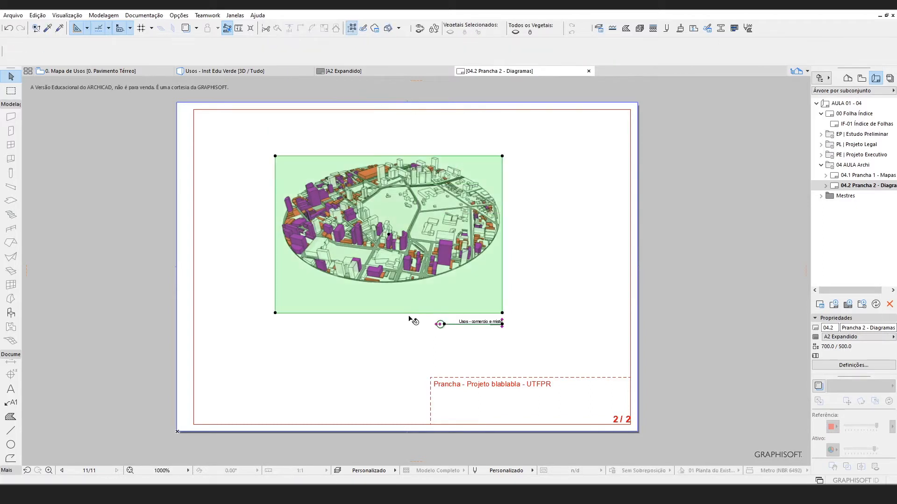
click(407, 313)
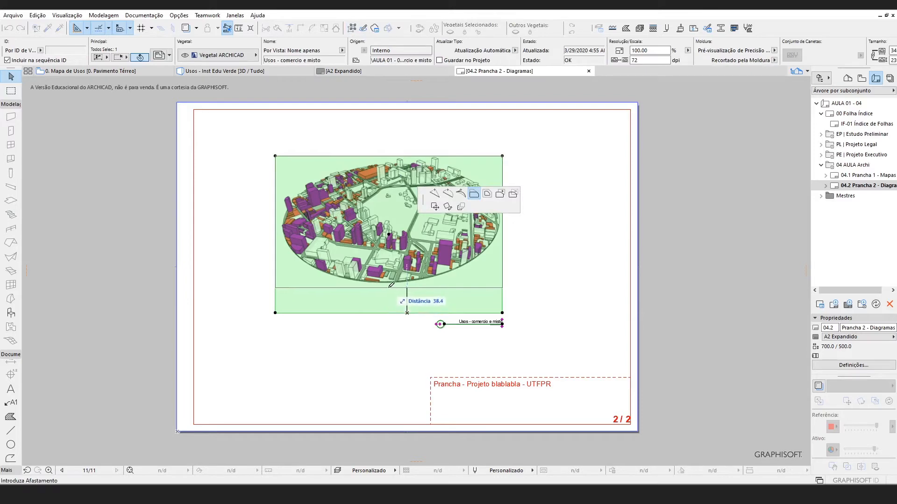
click(393, 286)
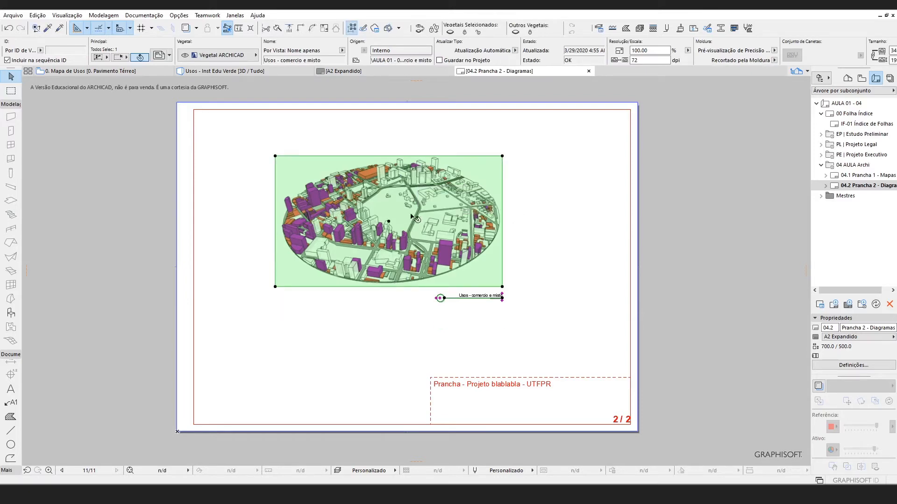
click(275, 218)
click(279, 217)
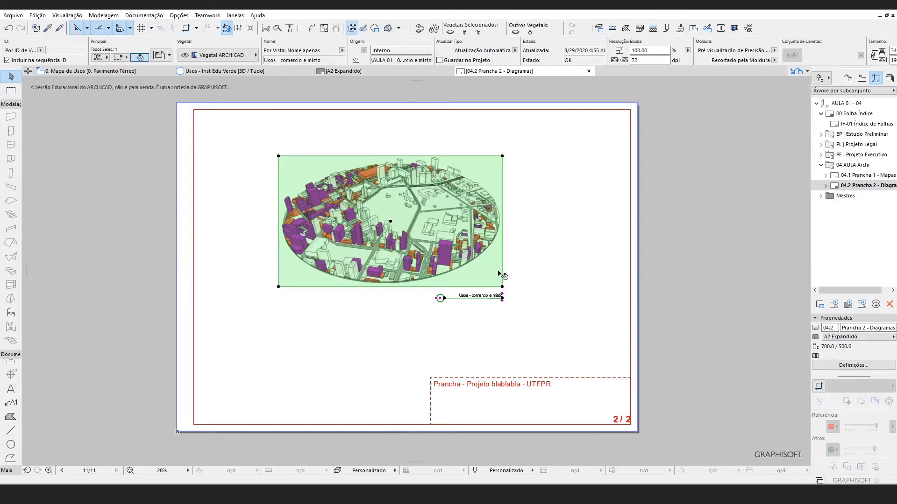
- Remove the title from the Usos - comercio e misto drawing by setting its title type to Sem Título
scroll(486, 299, up, 10)
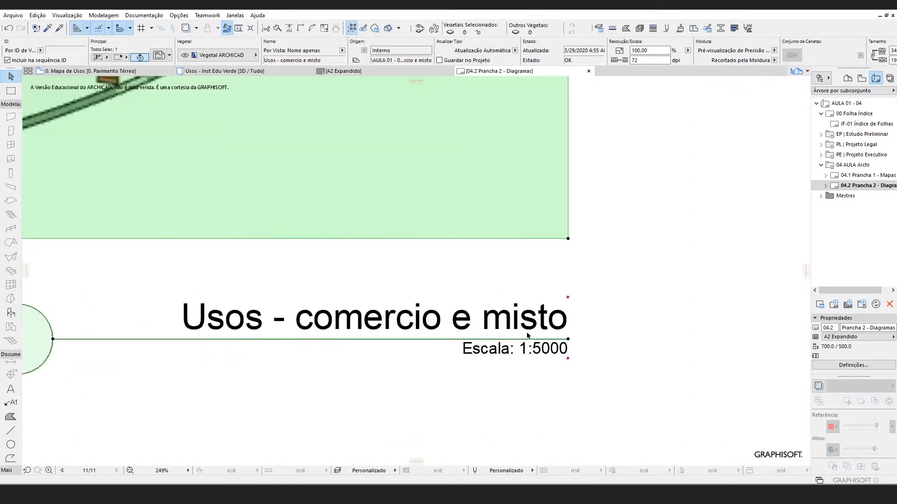
scroll(485, 327, down, 8)
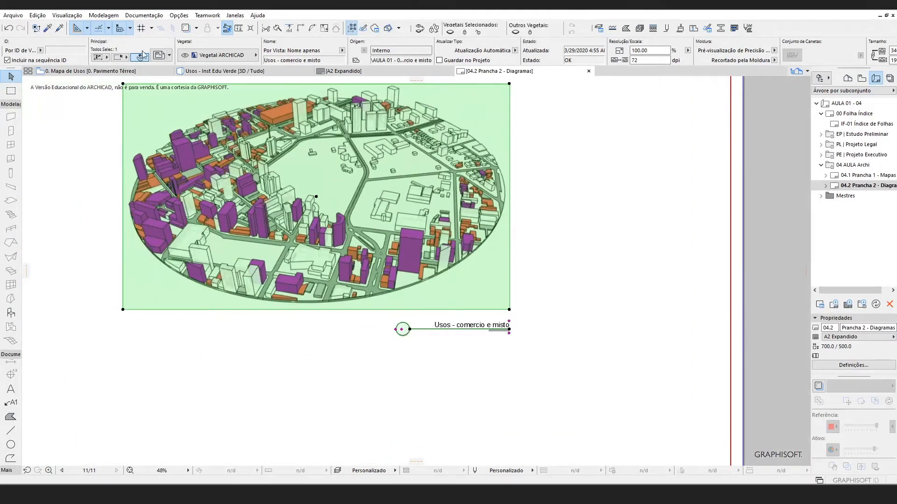
click(160, 55)
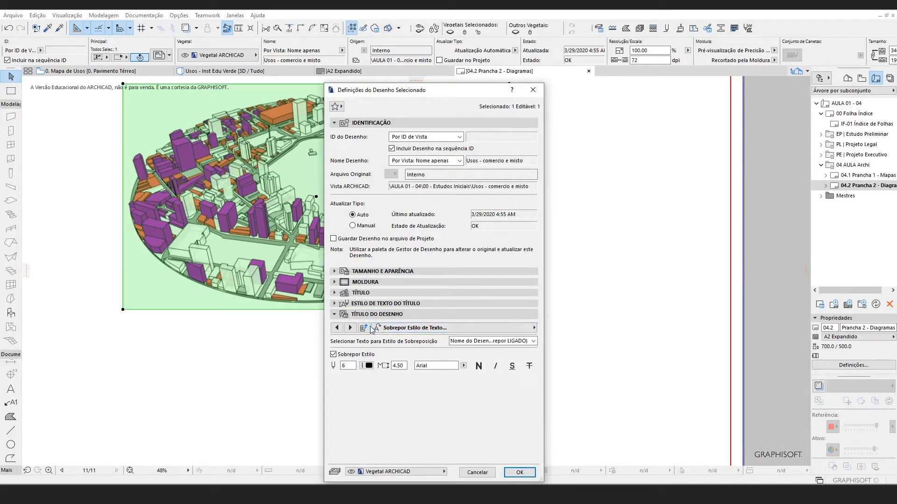
click(392, 325)
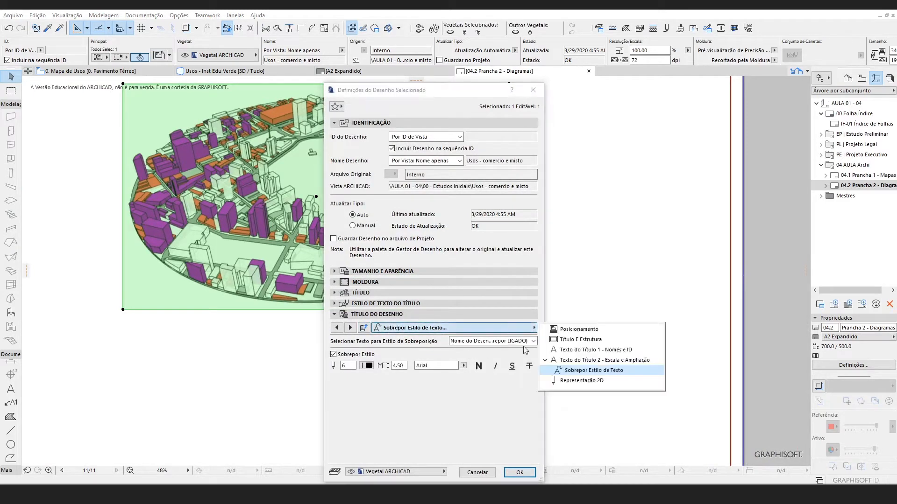
click(579, 330)
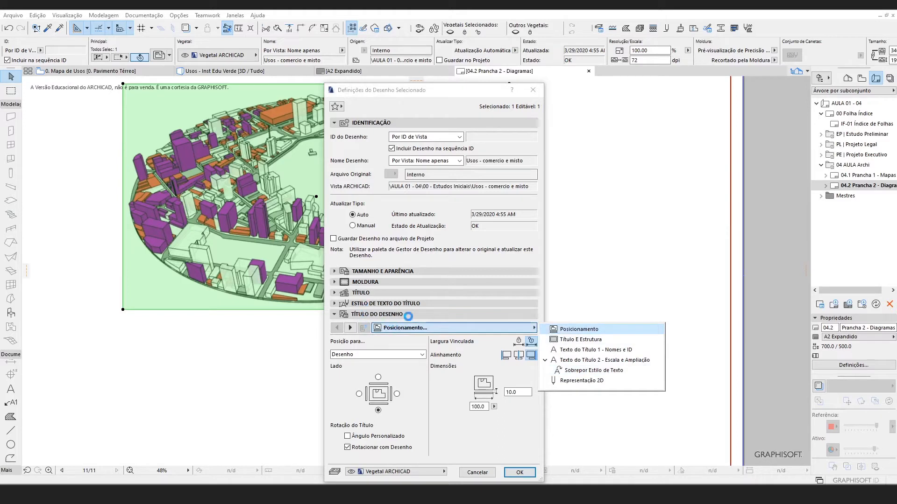
click(376, 293)
click(371, 236)
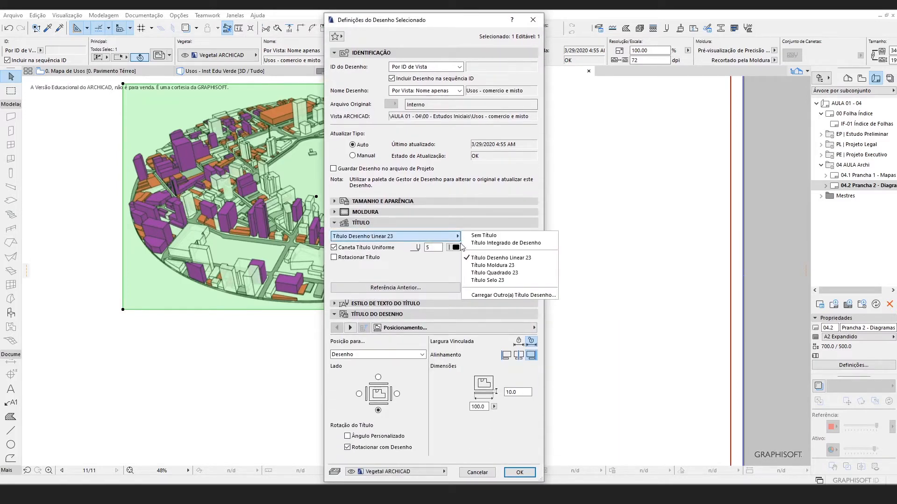
click(510, 237)
click(520, 350)
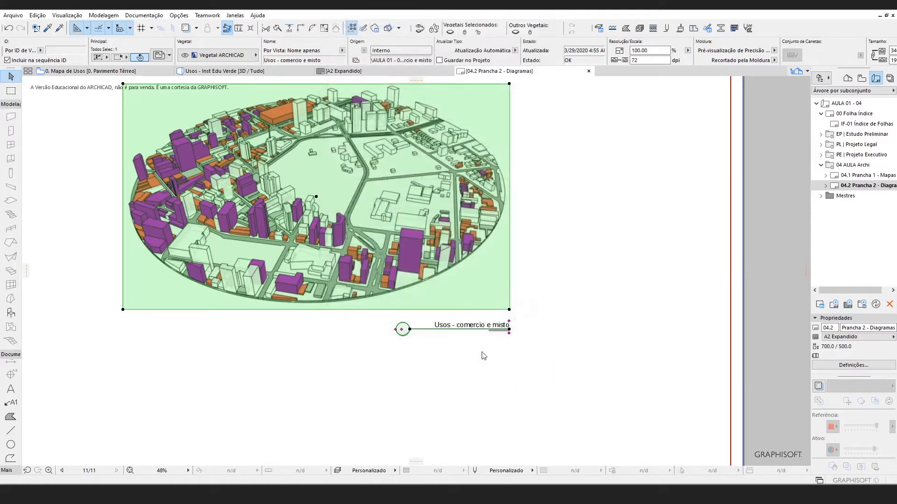
- Scale the Usos - comercio e misto drawing to 70% and move it towards the upper-left corner of the sheet frame
scroll(399, 303, down, 3)
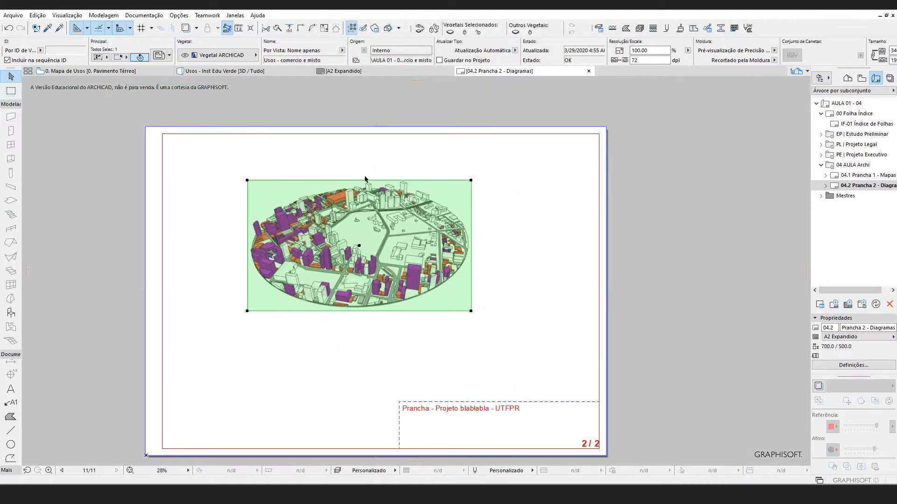
click(471, 311)
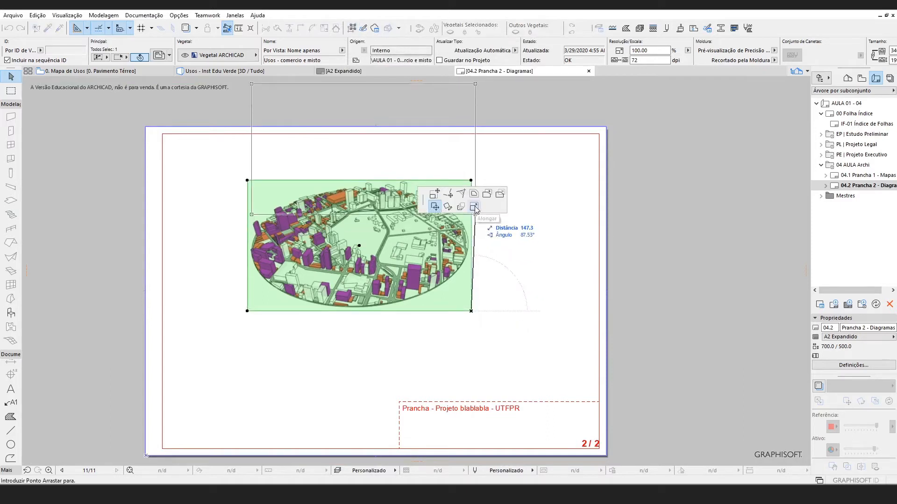
click(473, 311)
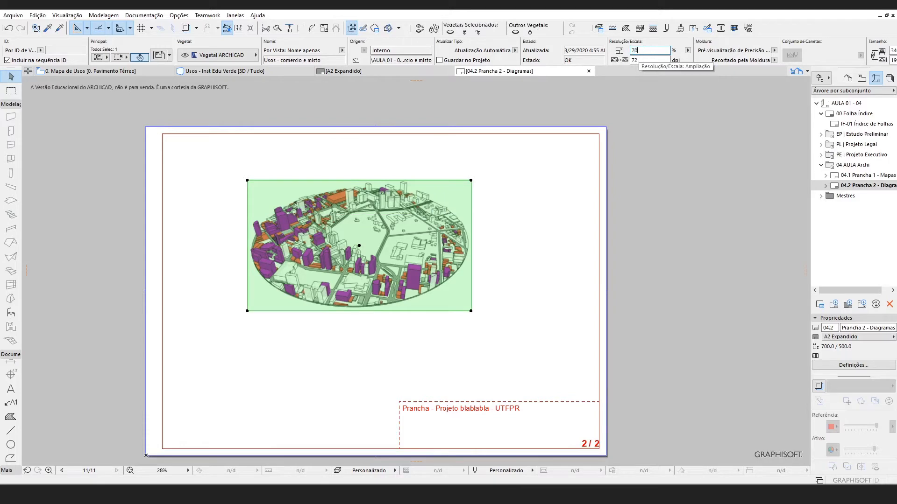
key(Return)
click(325, 266)
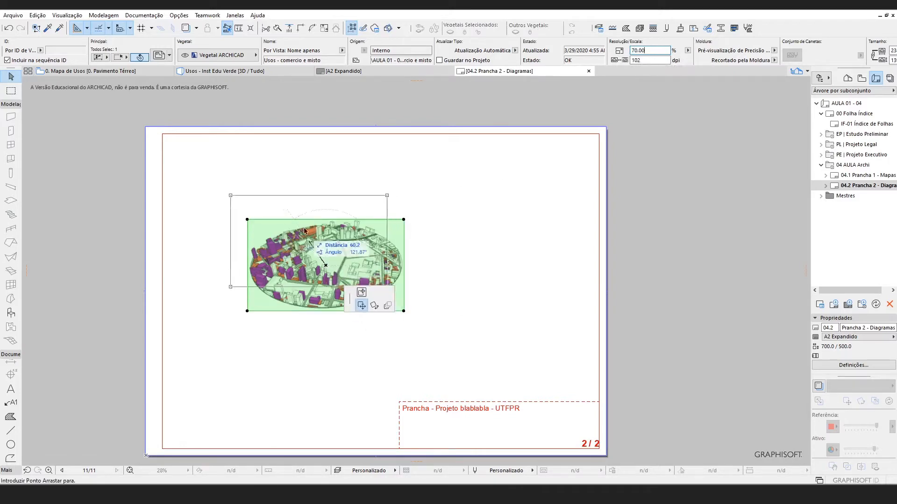
click(286, 204)
scroll(269, 232, up, 4)
scroll(271, 234, down, 3)
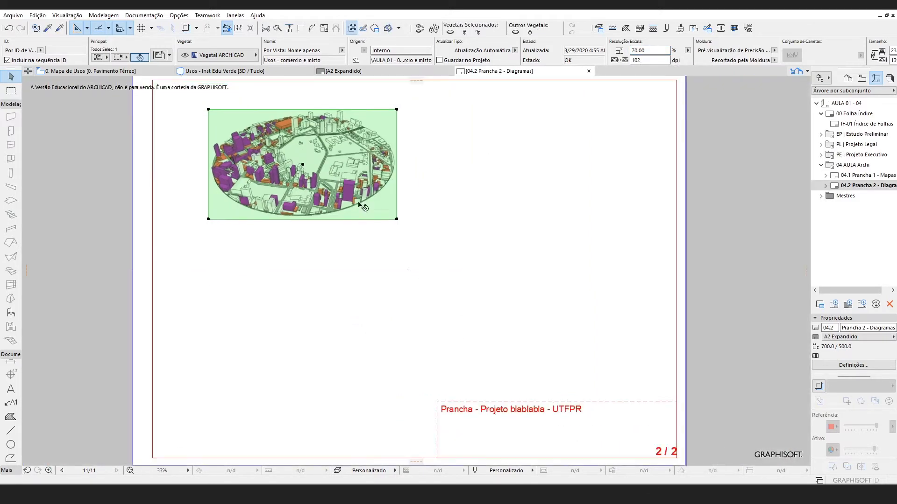
- Place a copy of the drawing straight below the original, then shift the copy up by about 19 mm
click(310, 170)
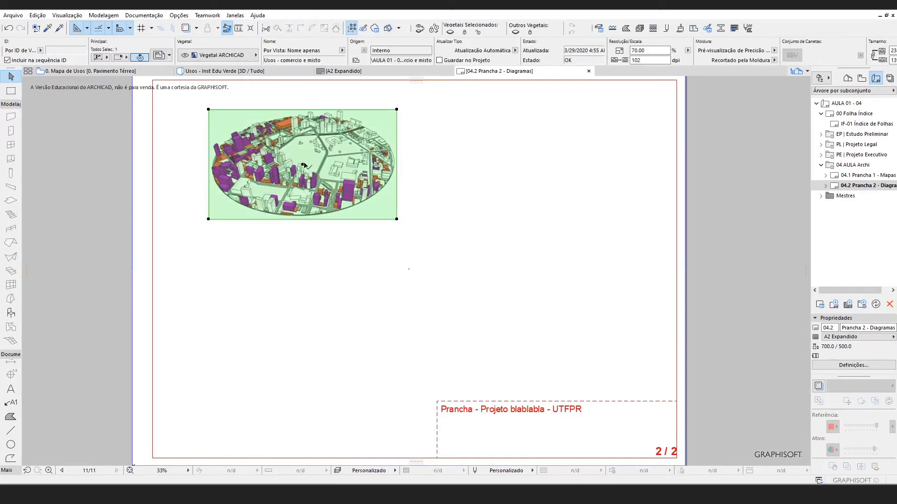
click(303, 164)
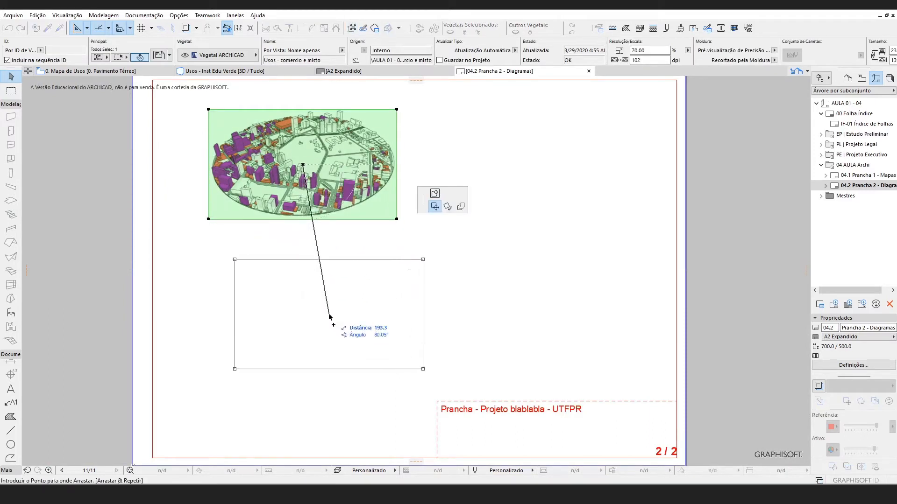
click(304, 344)
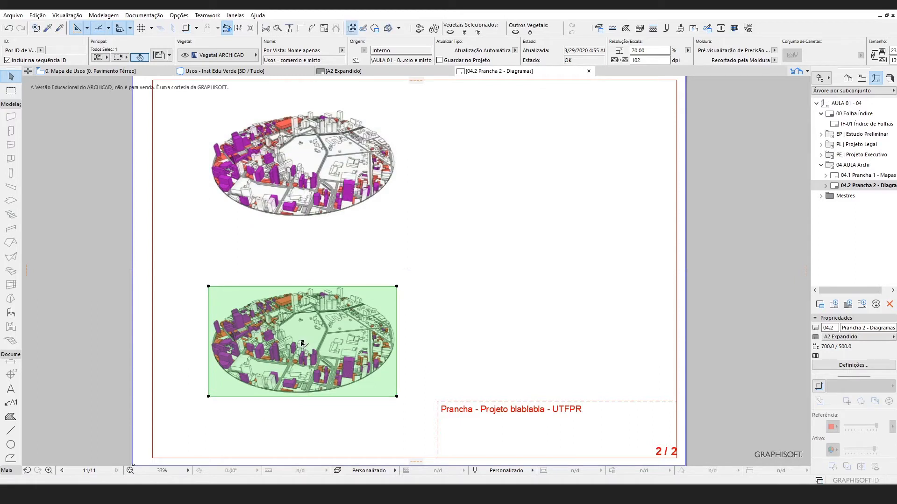
click(304, 344)
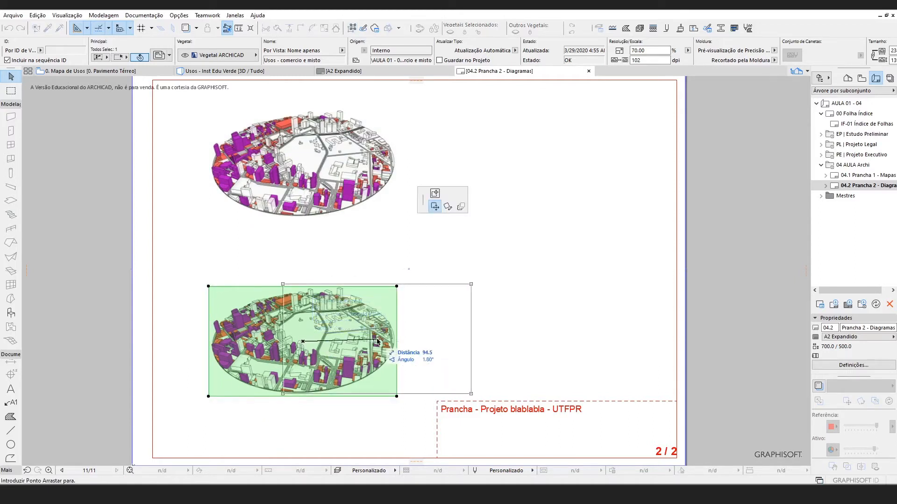
key(Escape)
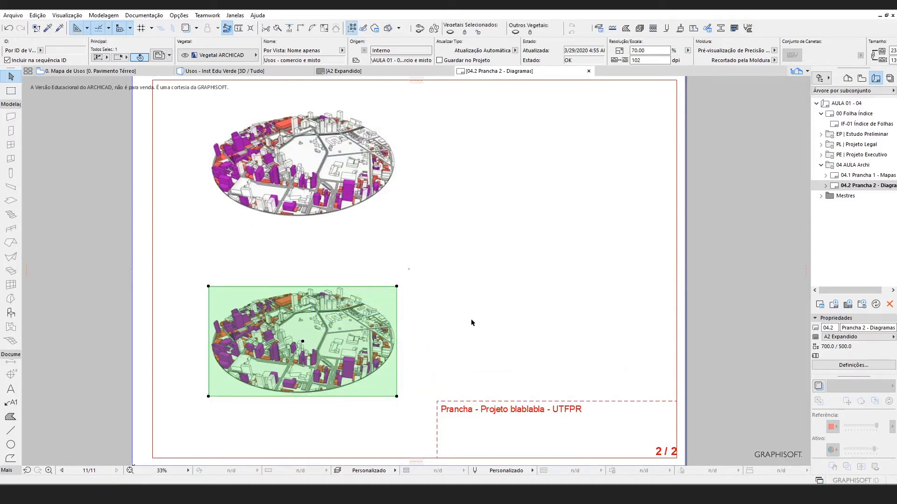
click(303, 344)
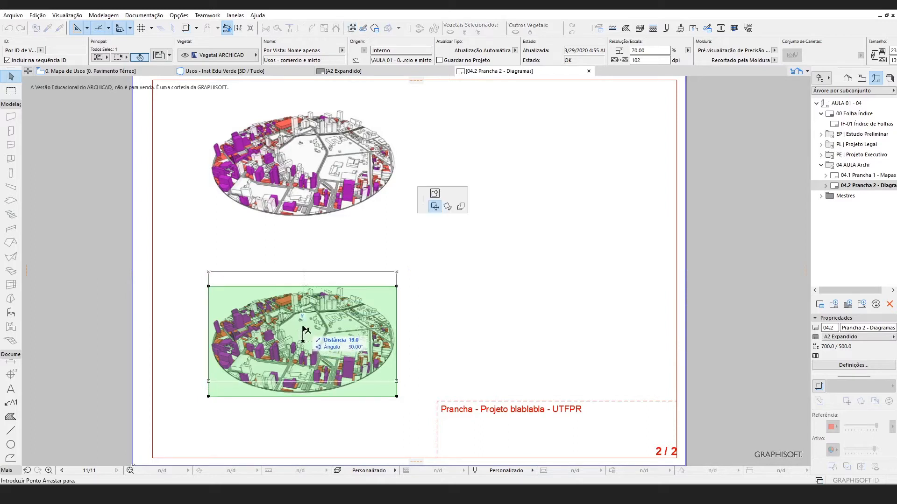
click(303, 329)
- Copy both stacked drawings horizontally into the right half of the sheet, forming a two-by-two grid
shift+click(300, 196)
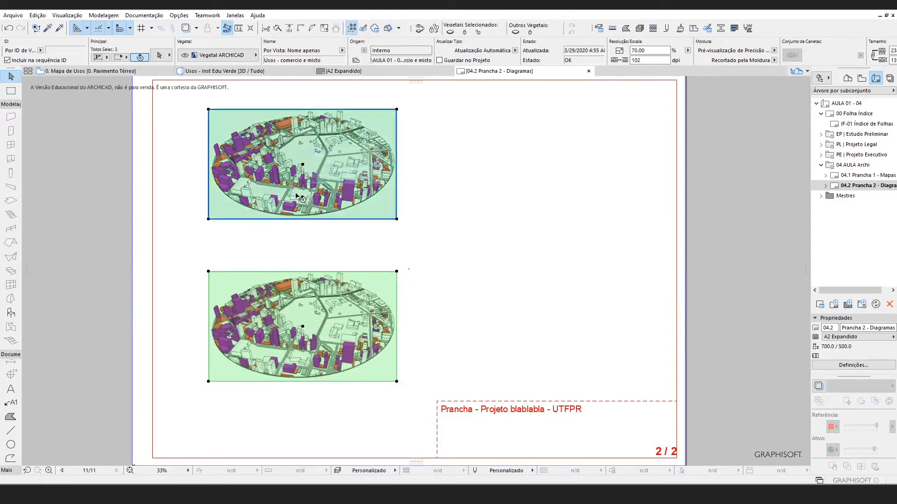
click(303, 165)
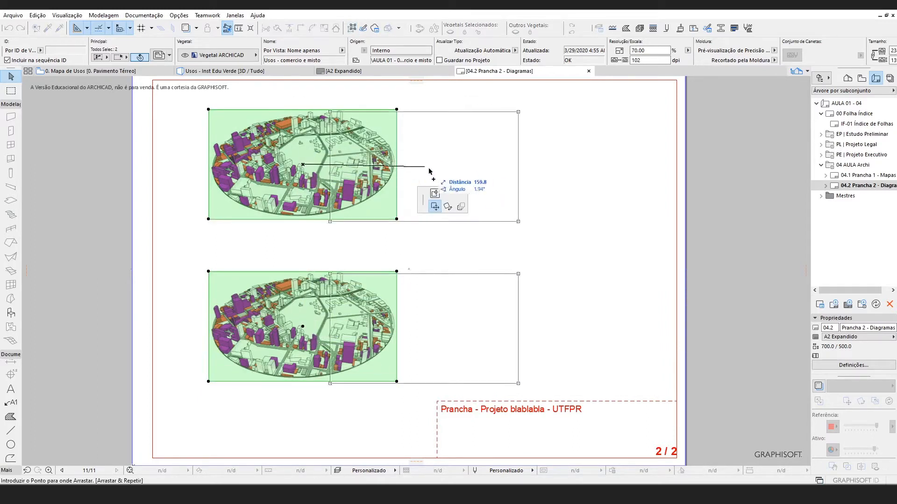
click(562, 194)
- Relink the lower-left drawing on the sheet to the internal view Usos - Inst Edu Verde
click(302, 311)
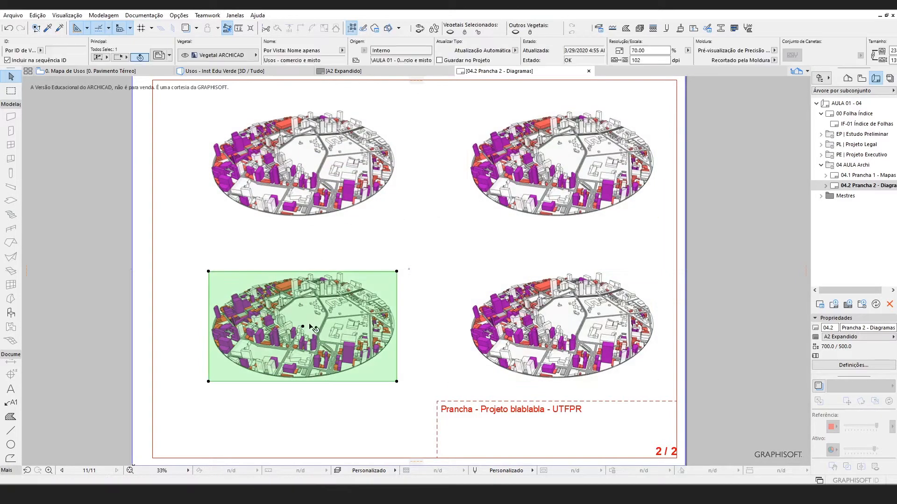
right_click(308, 311)
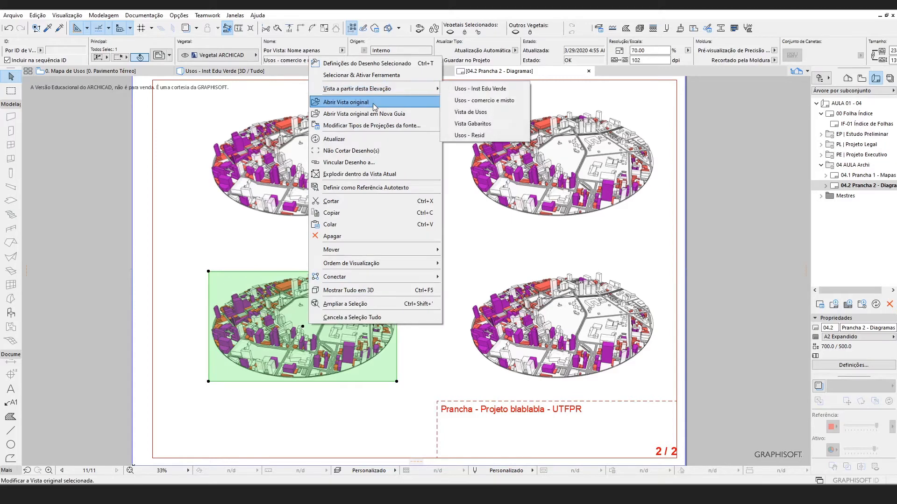
click(359, 161)
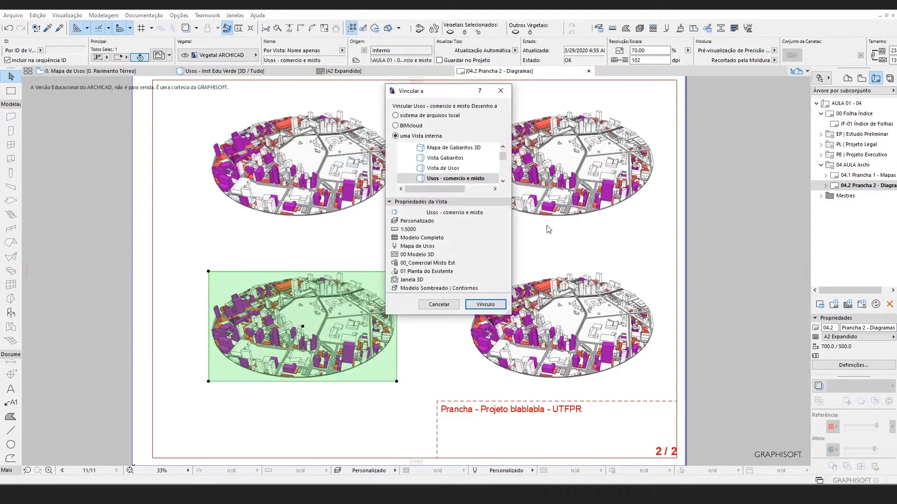
scroll(467, 173, down, 1)
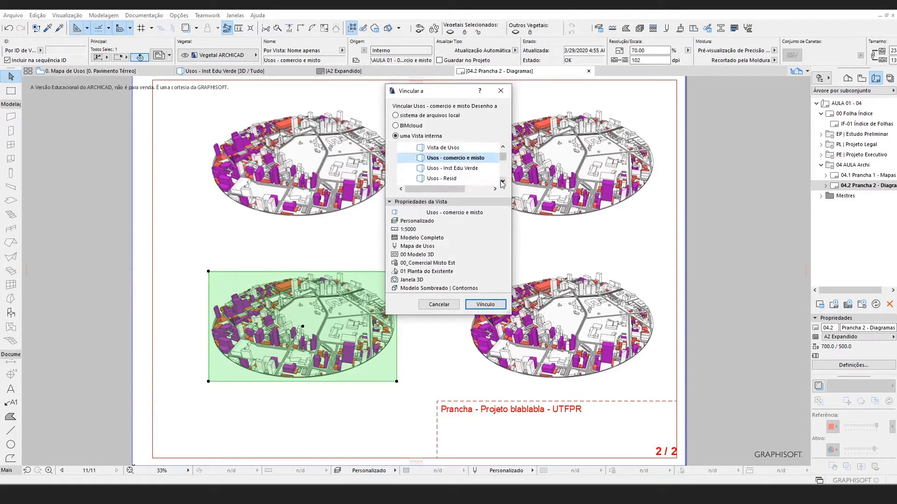
double_click(472, 170)
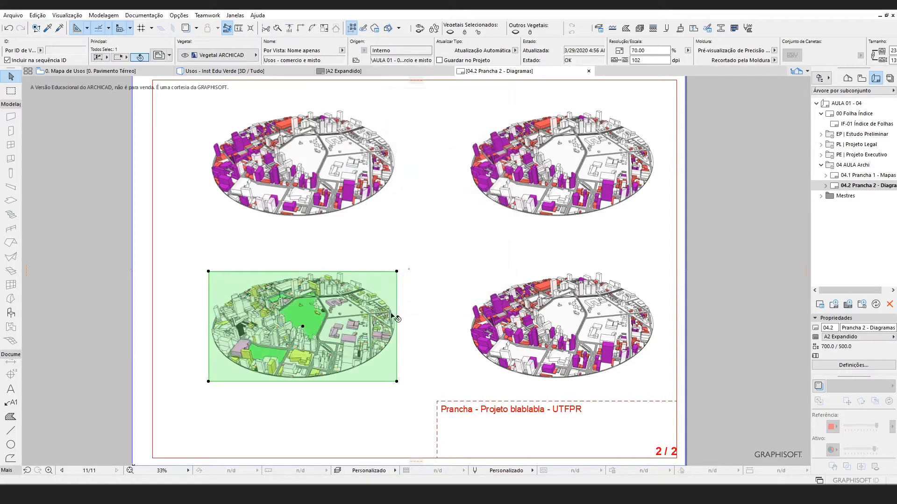
- Relink the lower-right drawing on the sheet to the internal view Usos - Resid
click(493, 319)
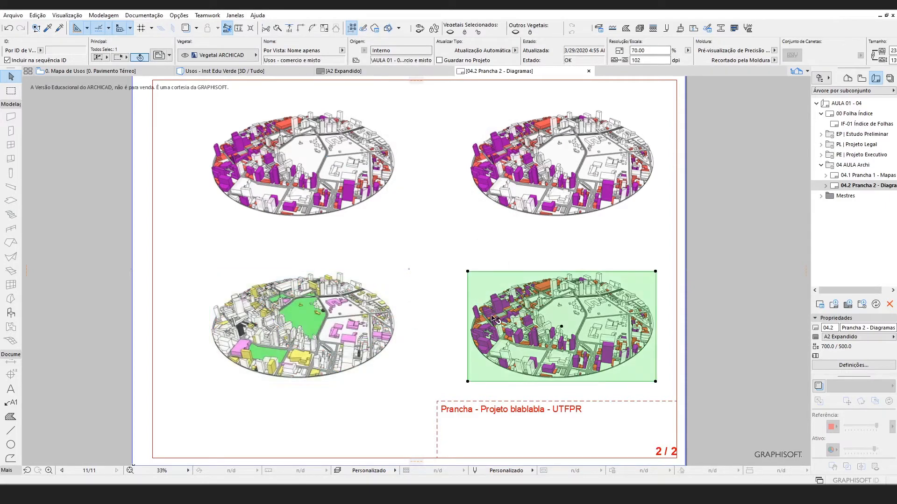
right_click(544, 297)
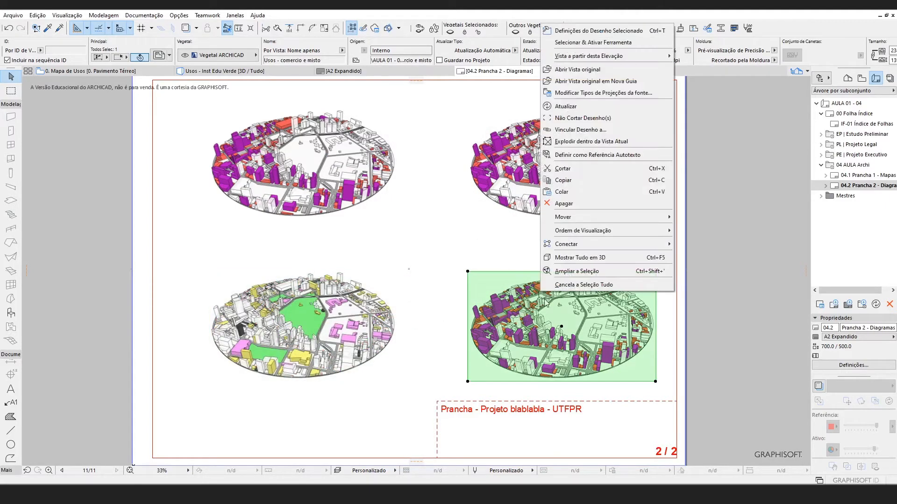
click(582, 130)
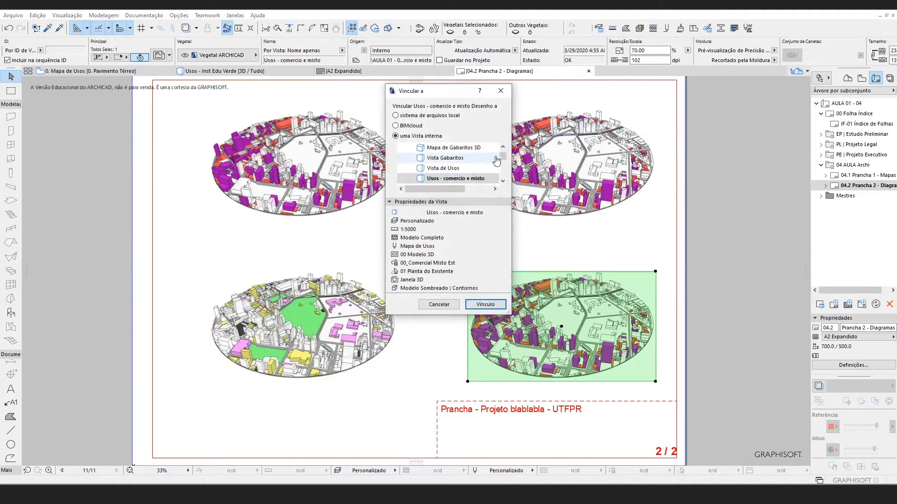
click(502, 181)
click(503, 181)
click(503, 180)
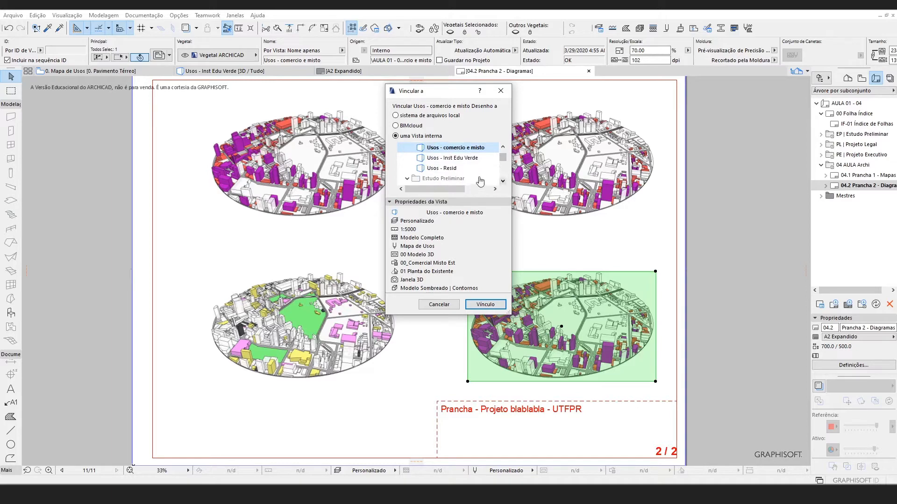
double_click(444, 168)
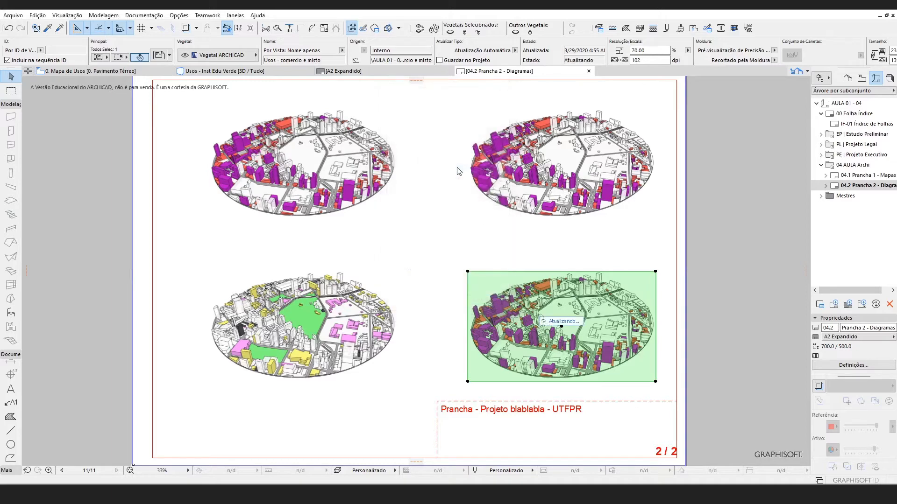
- Relink the upper-right drawing on the sheet to the internal view Vista de Usos and clear the selection
click(574, 177)
scroll(535, 195, down, 1)
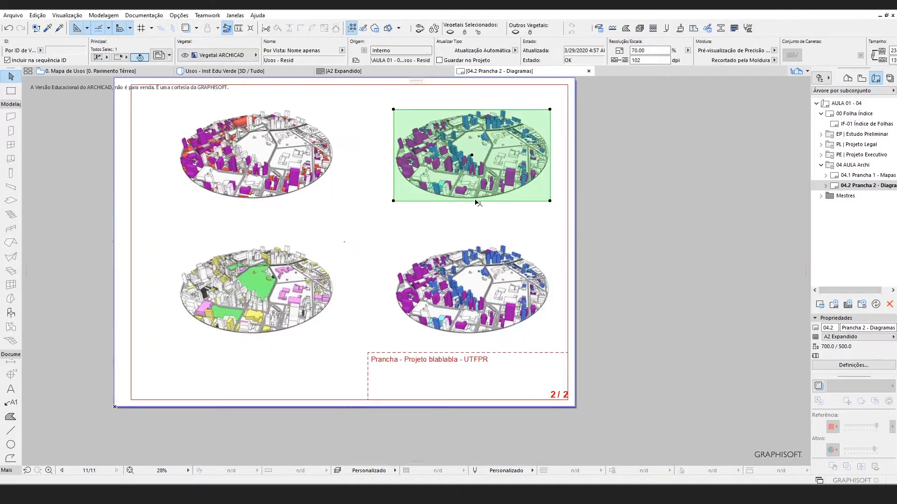
right_click(465, 171)
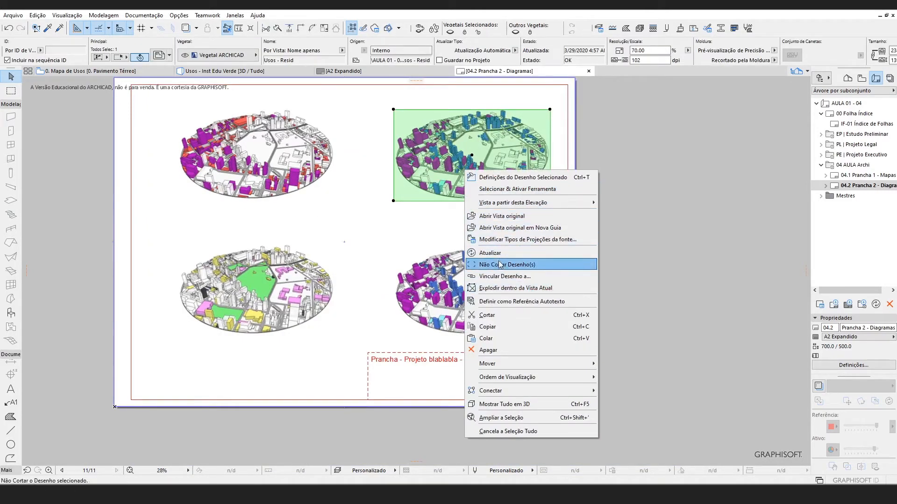
click(501, 276)
scroll(472, 154, down, 1)
scroll(471, 173, up, 1)
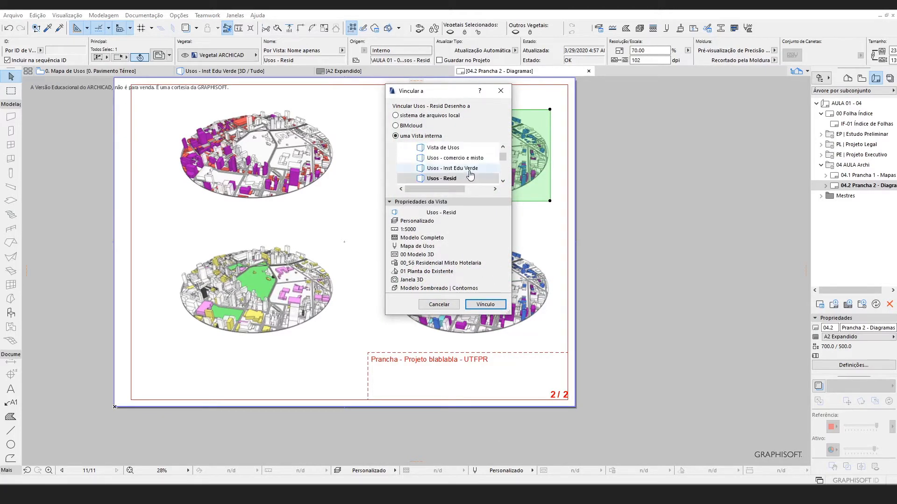
click(458, 148)
click(486, 305)
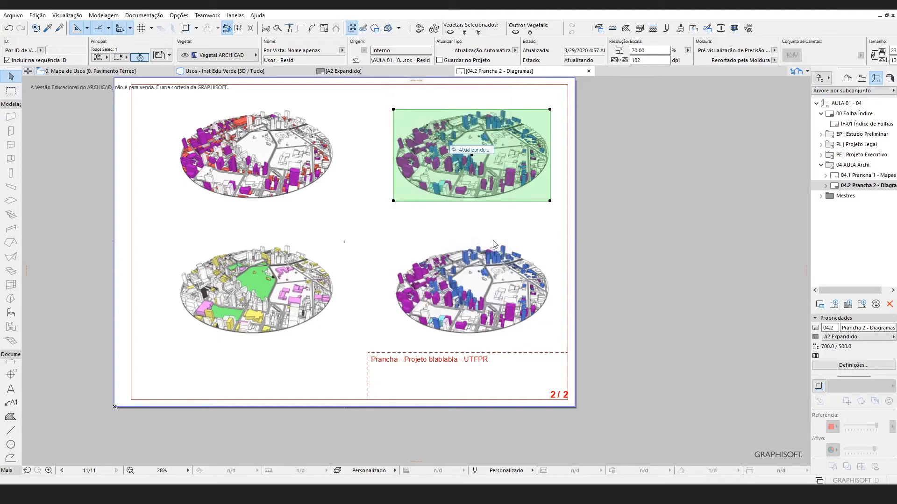
click(377, 159)
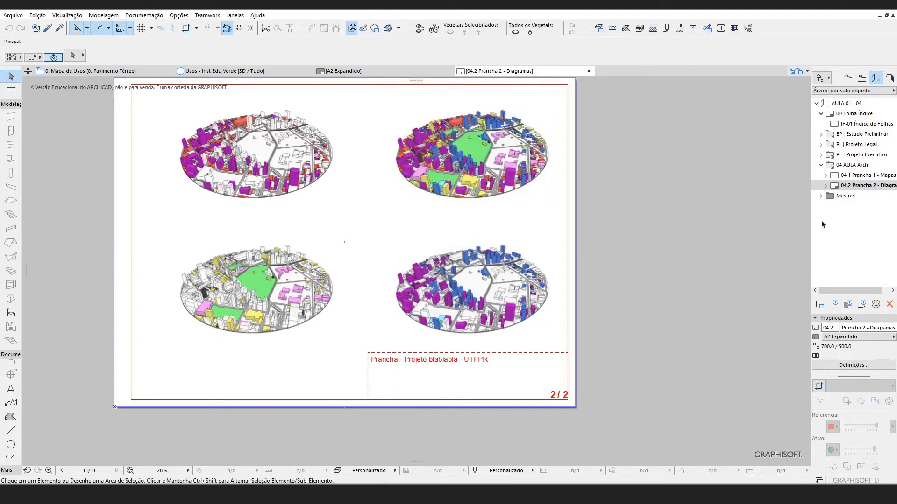
- Review sheets 04.1 Prancha 1 - Mapas and 04.2 Prancha 2 - Diagramas, examining the 3D use diagrams up close
double_click(874, 175)
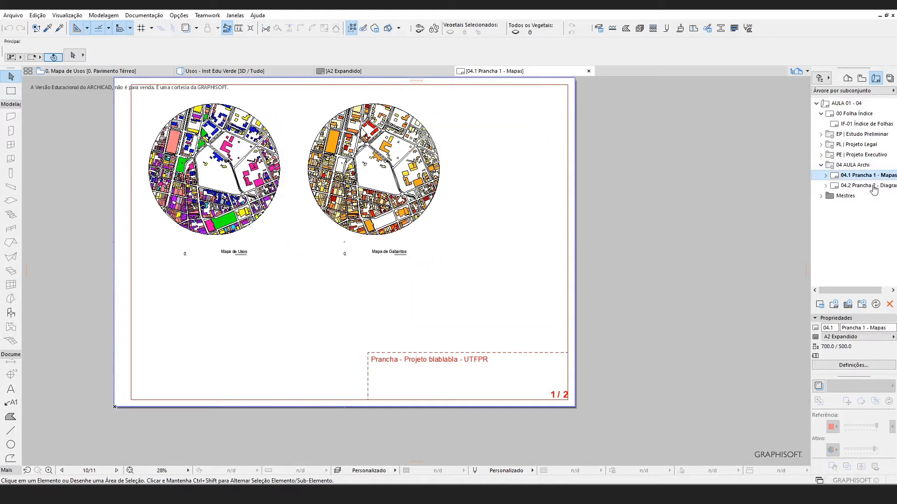
double_click(873, 185)
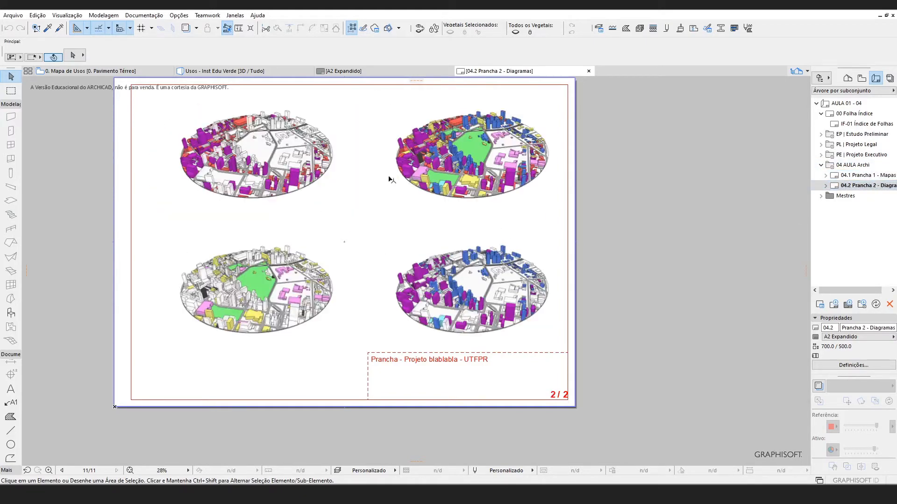
scroll(374, 175, up, 5)
scroll(507, 231, down, 2)
middle_drag(521, 235, 559, 280)
scroll(282, 258, up, 3)
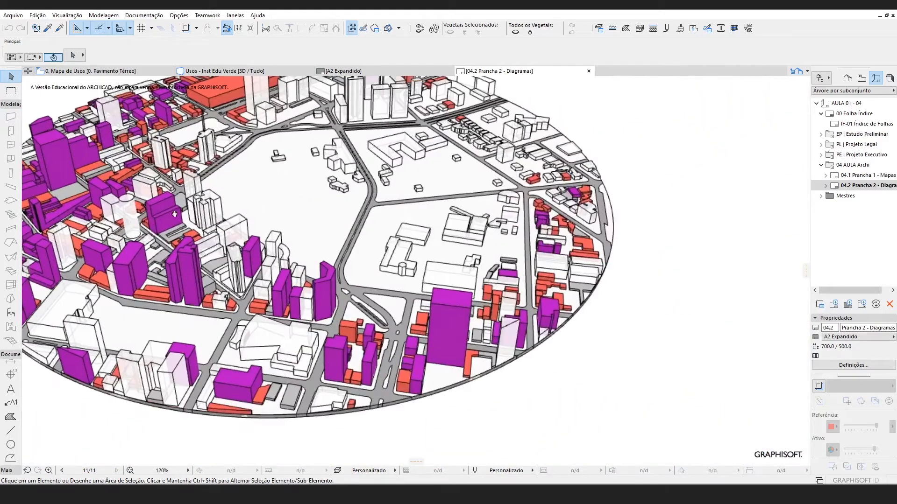
scroll(283, 155, up, 1)
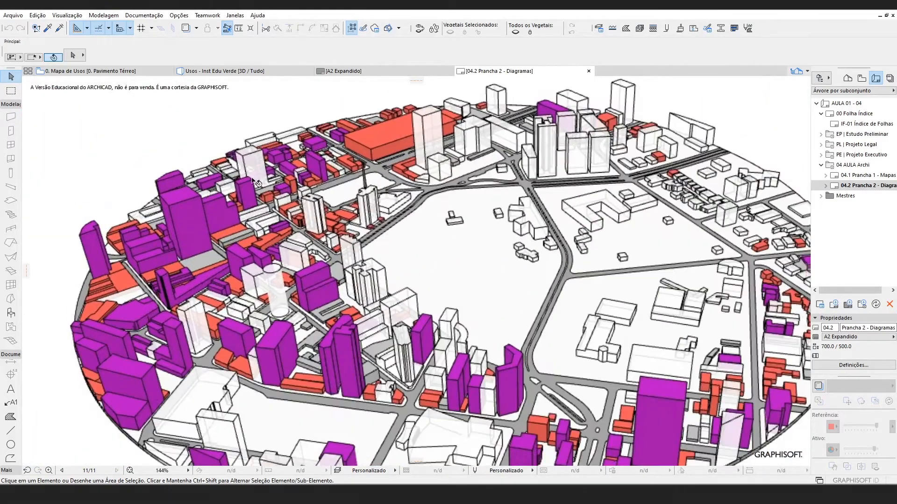
scroll(235, 172, down, 4)
scroll(457, 259, down, 1)
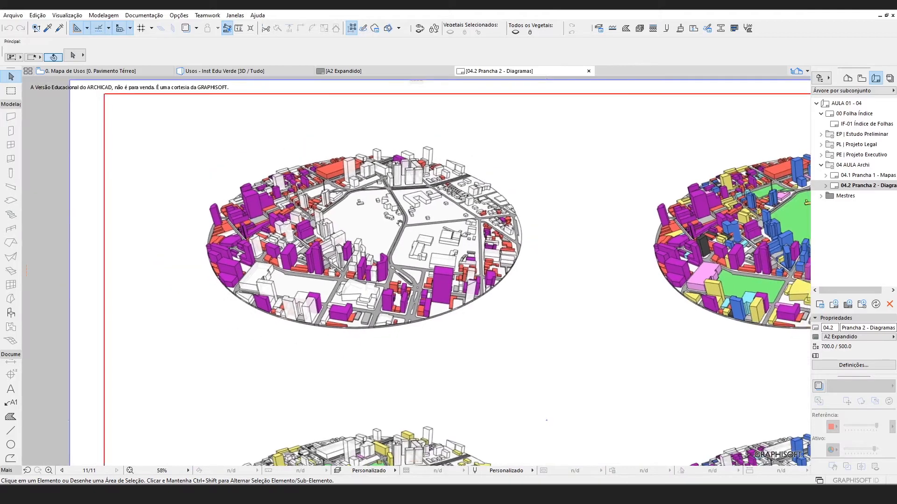
middle_drag(474, 257, 339, 183)
scroll(343, 185, down, 2)
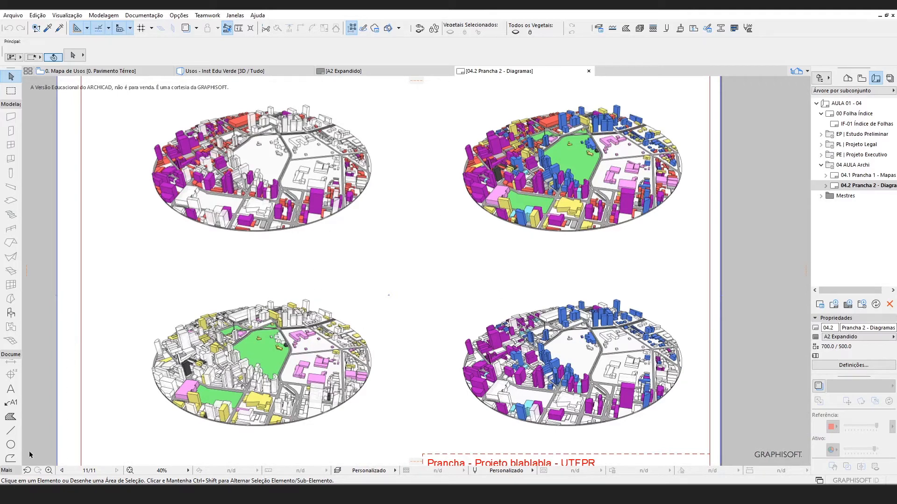
- Draw a full ellipse by centre and axes in the middle of the four diagrams, with a vertical semi-axis of about 170 mm
click(10, 445)
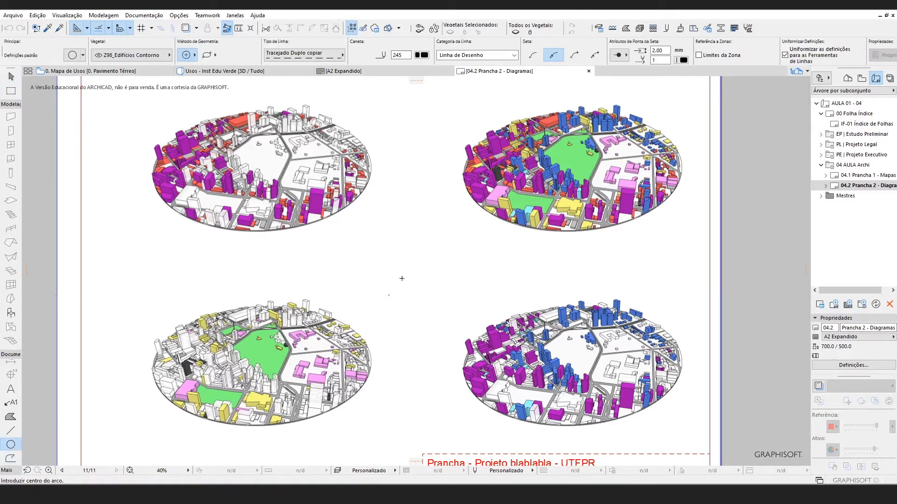
click(412, 267)
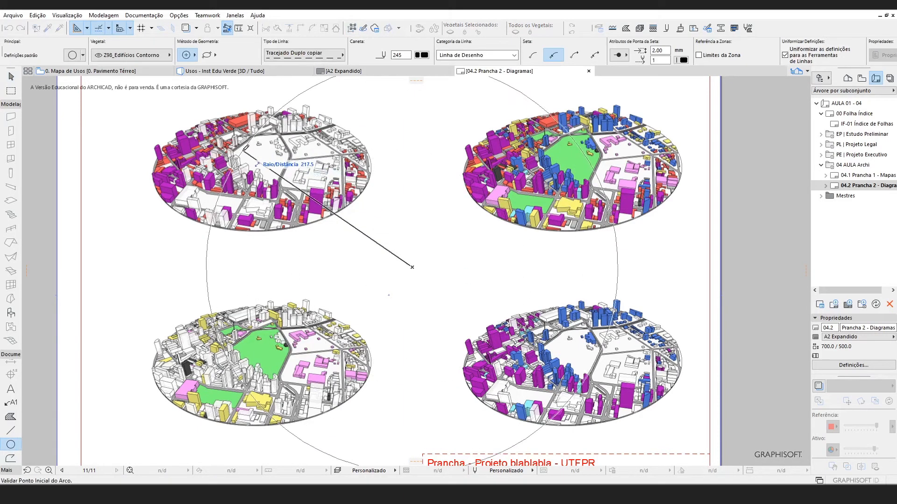
scroll(295, 148, down, 3)
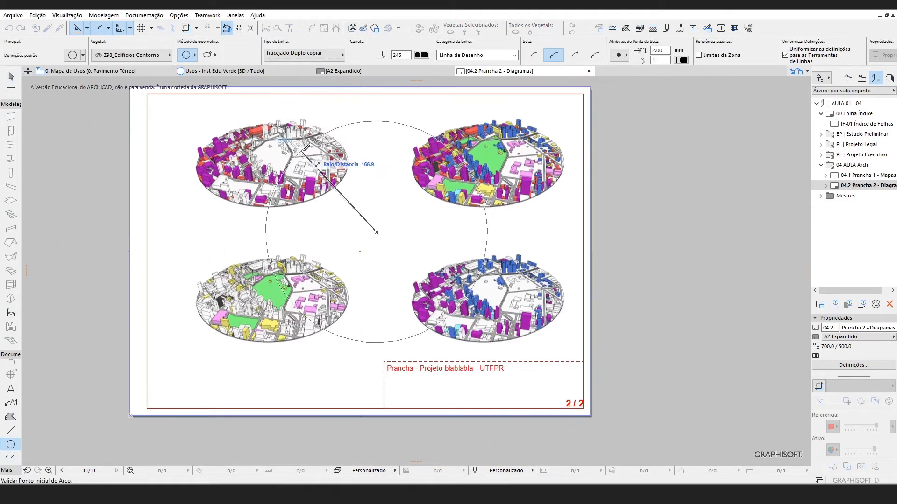
click(207, 55)
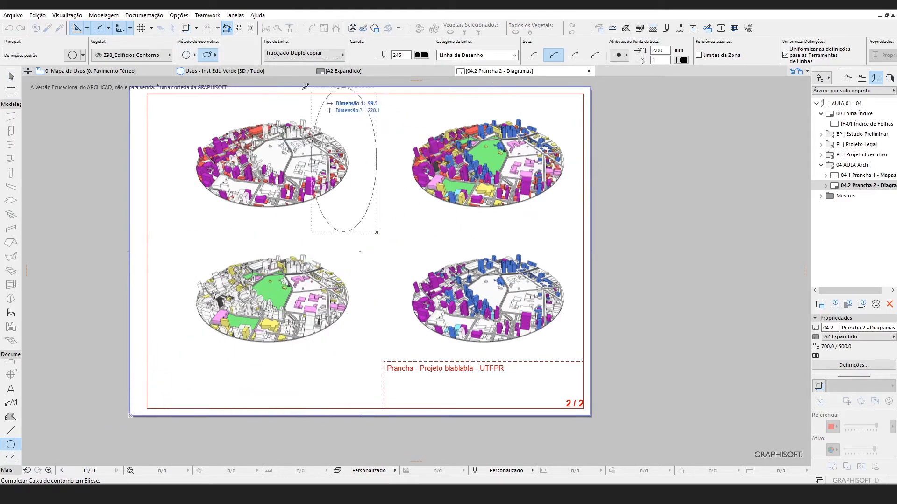
click(209, 56)
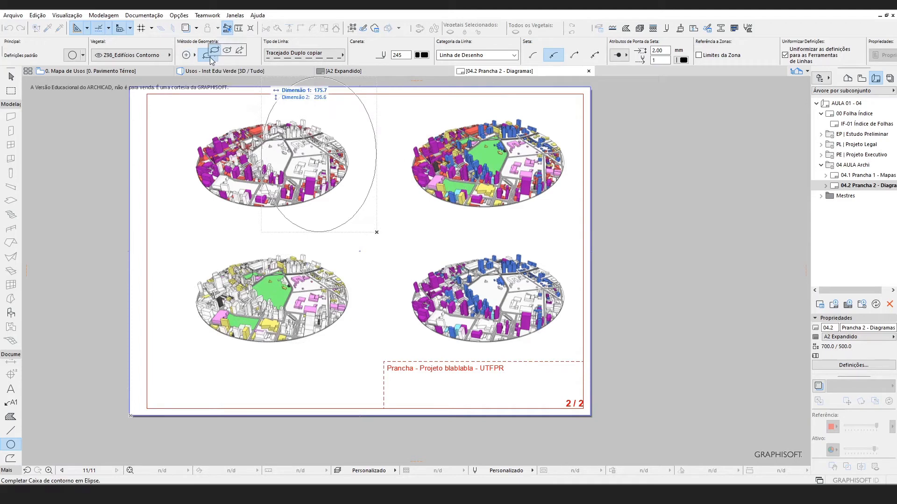
click(240, 51)
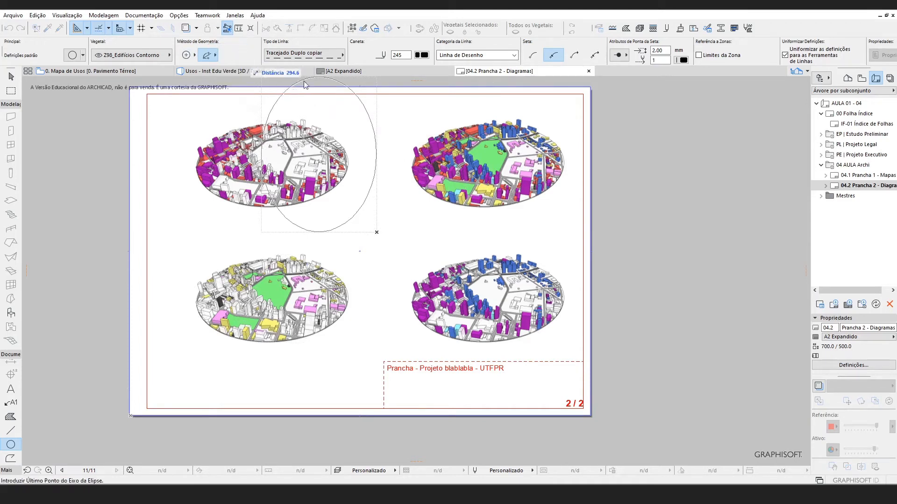
click(377, 121)
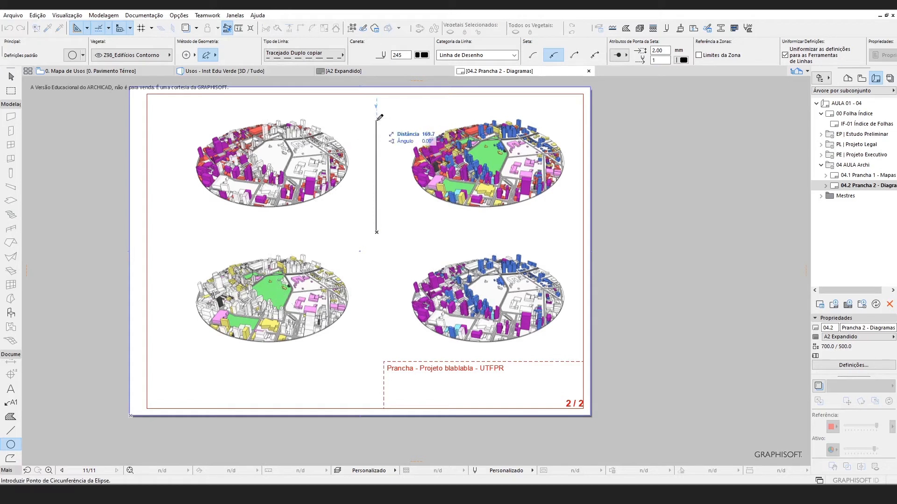
click(556, 232)
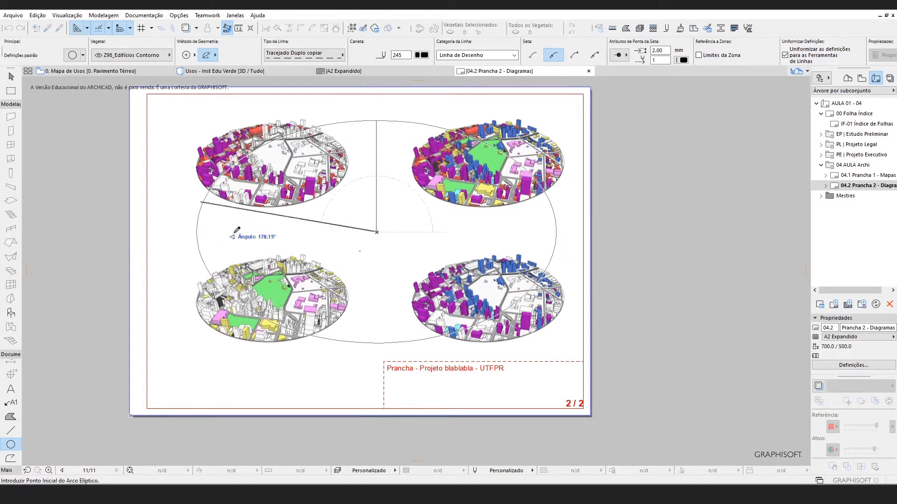
click(560, 230)
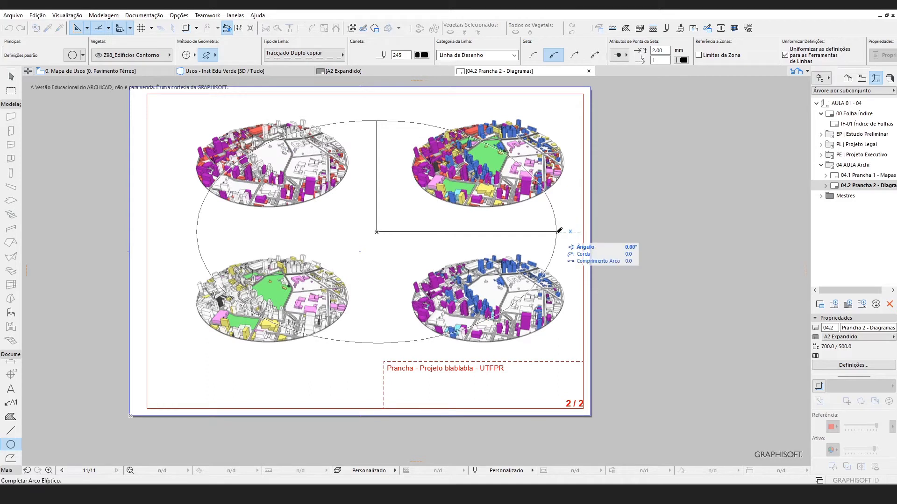
click(559, 230)
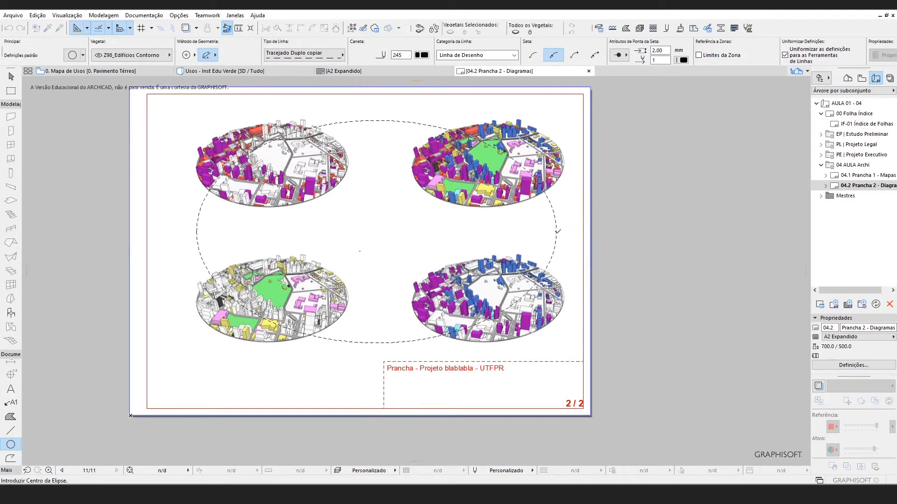
key(Escape)
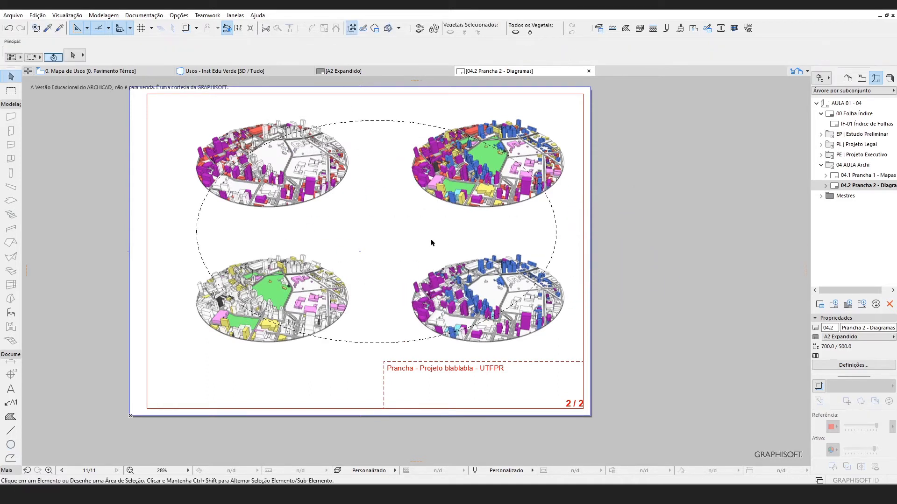
- Select the dashed ellipse, move it slightly by its centre point and return it to its original centre
click(404, 341)
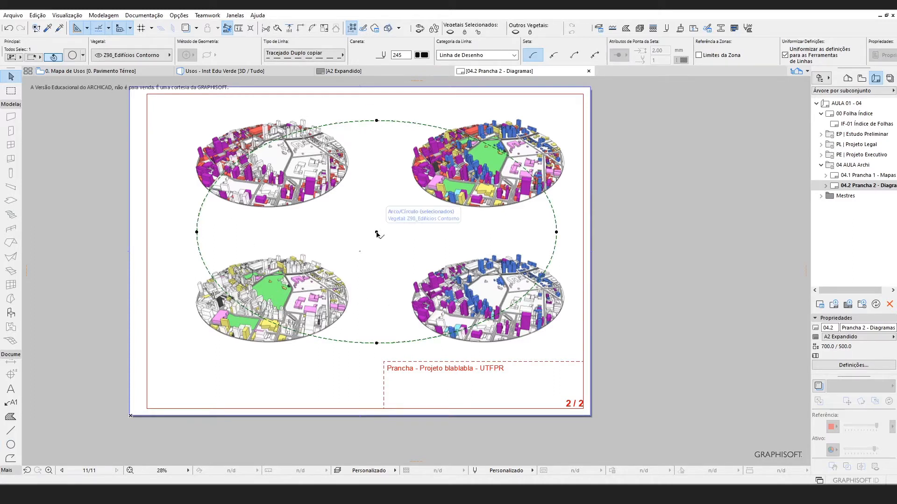
click(376, 232)
click(386, 202)
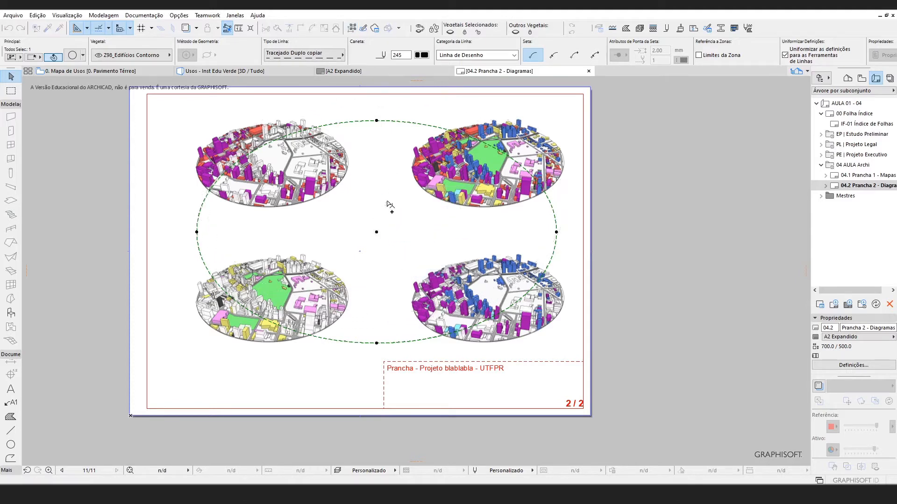
click(387, 201)
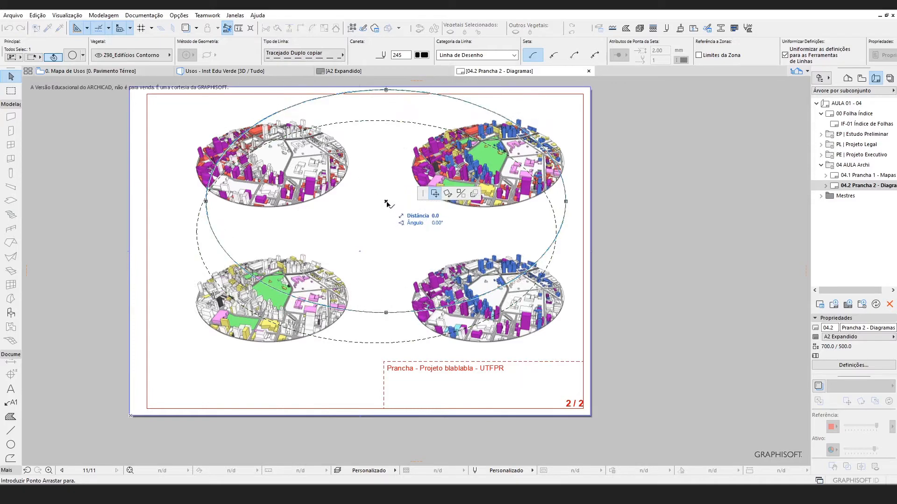
click(377, 233)
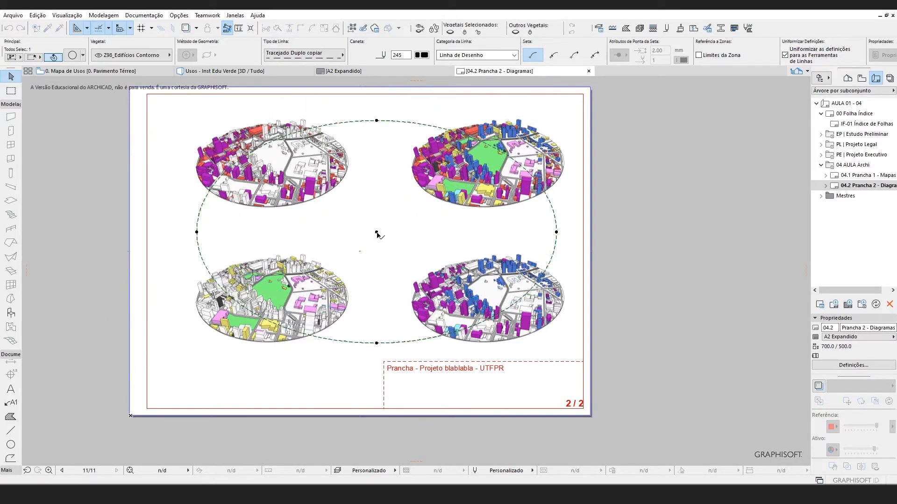
- Offset a smaller concentric copy inside the ellipse, with a horizontal semi-axis of about 227 mm
click(207, 268)
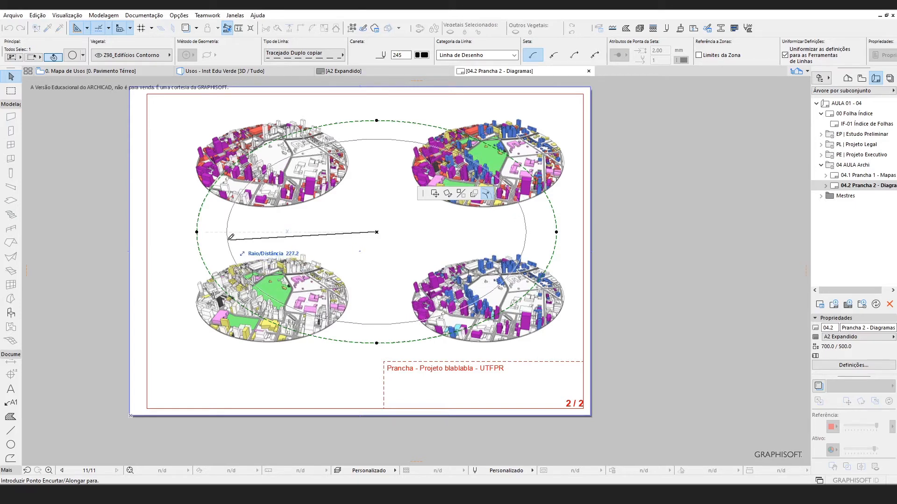
click(227, 234)
scroll(351, 178, down, 2)
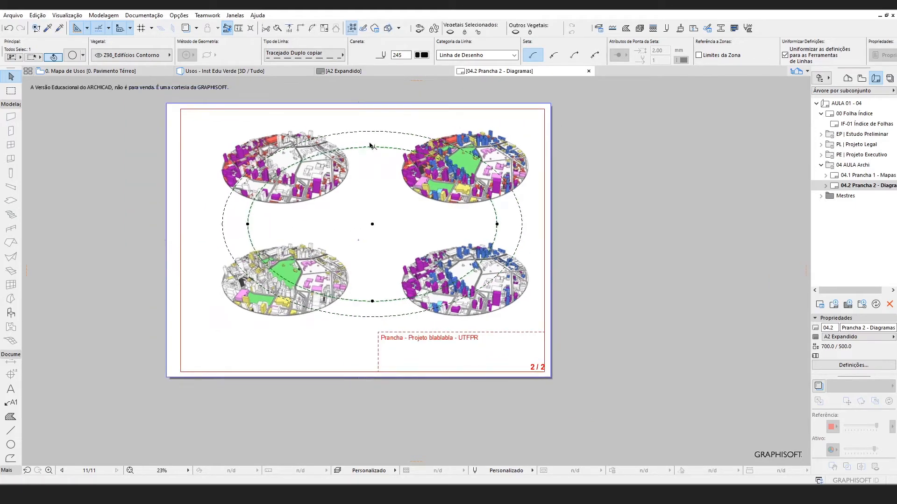
- Move both concentric ellipses horizontally off the sheet into the empty area to its right and clear the selection
scroll(337, 162, down, 2)
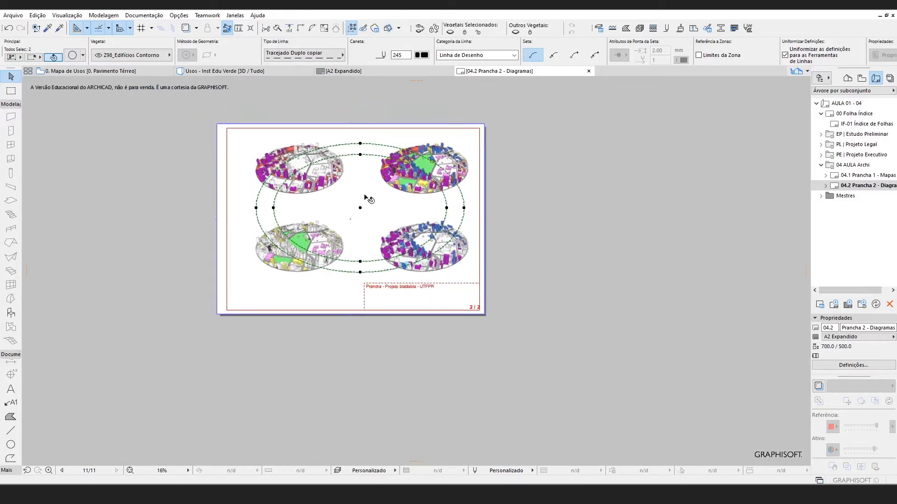
click(360, 207)
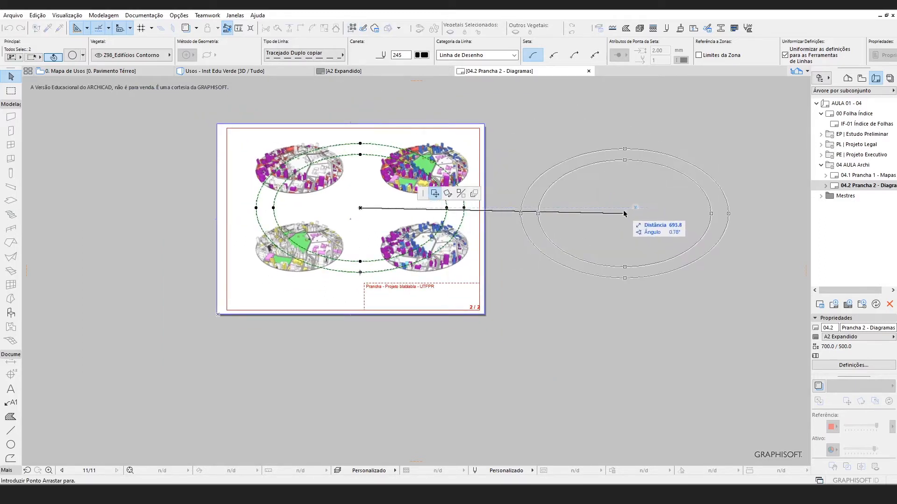
click(621, 208)
key(Escape)
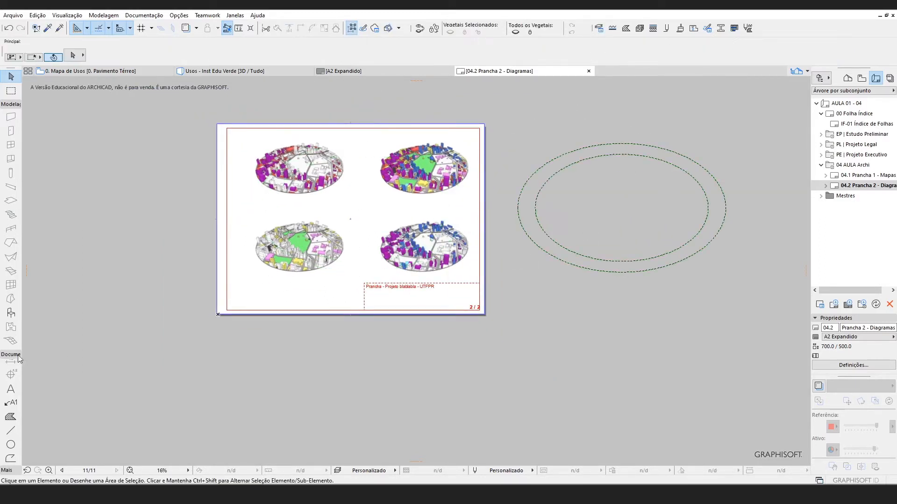
- Fill the outer ellipse with the 25 % solid pattern in orange pen 38 using the Magic Wand, and select the new fill
click(10, 418)
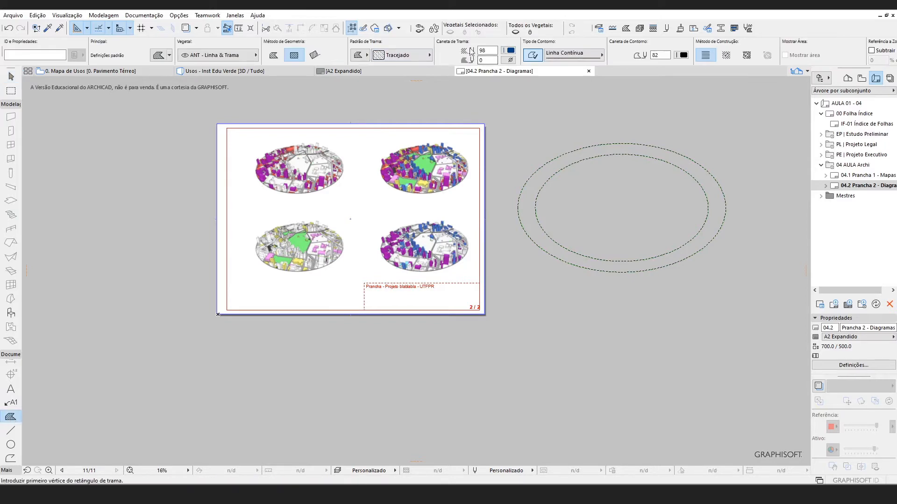
click(398, 55)
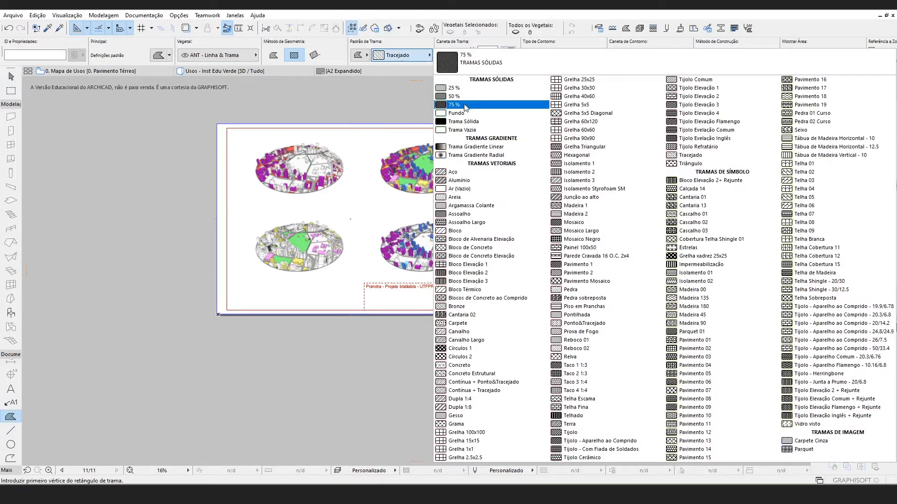
click(469, 89)
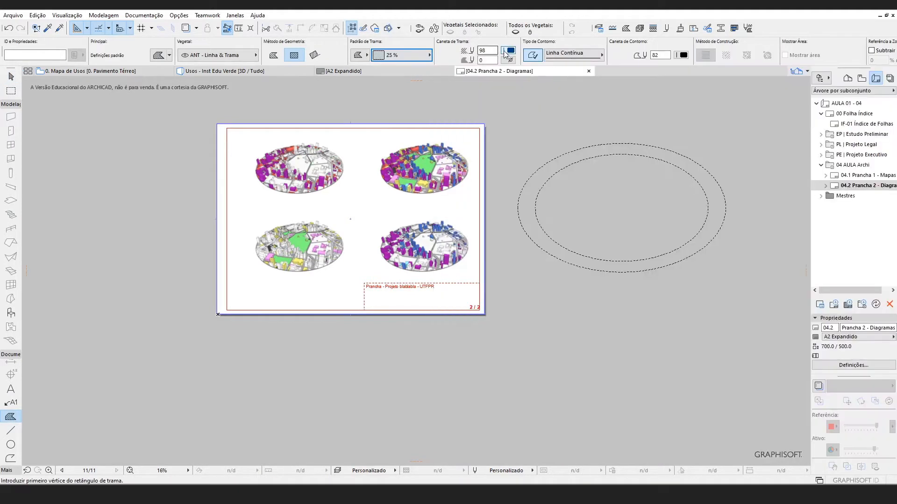
click(509, 51)
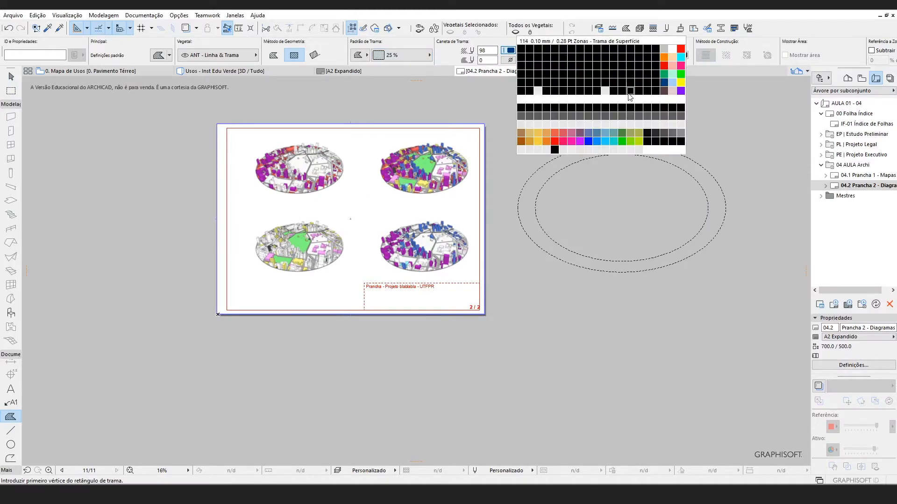
click(665, 57)
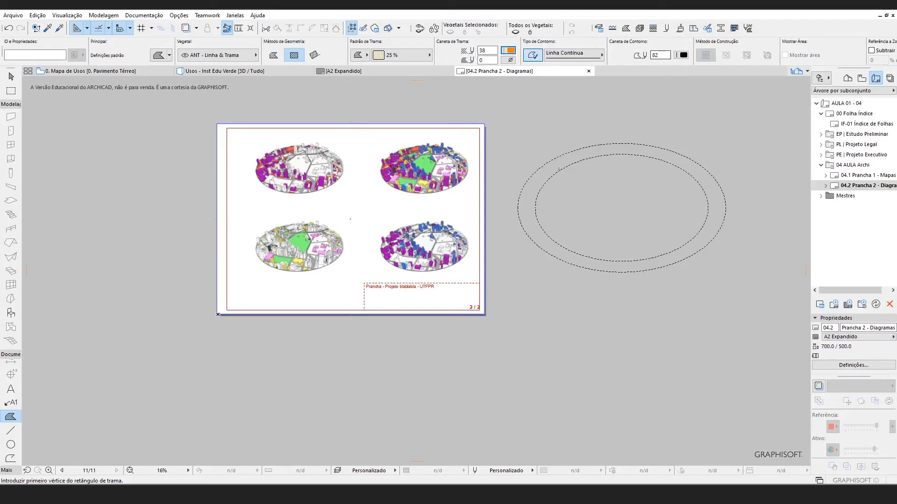
key(space)
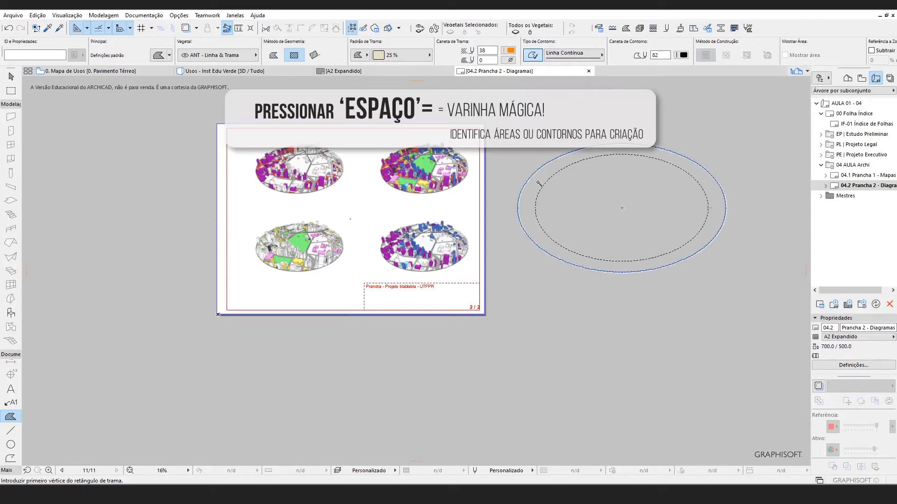
click(539, 182)
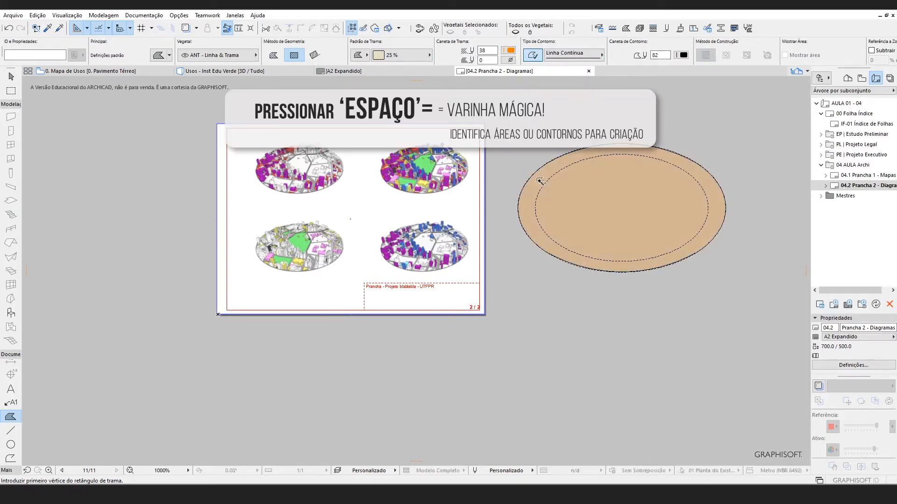
scroll(635, 177, up, 2)
scroll(638, 170, up, 1)
key(Escape)
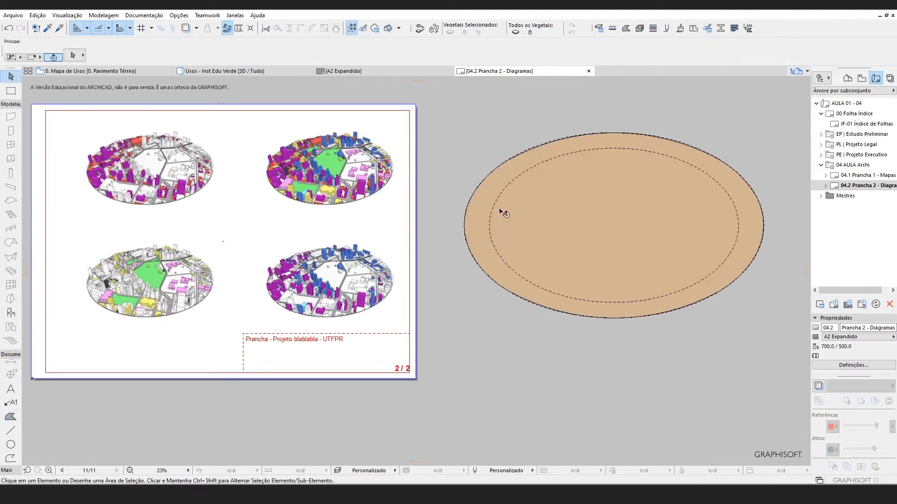
click(494, 200)
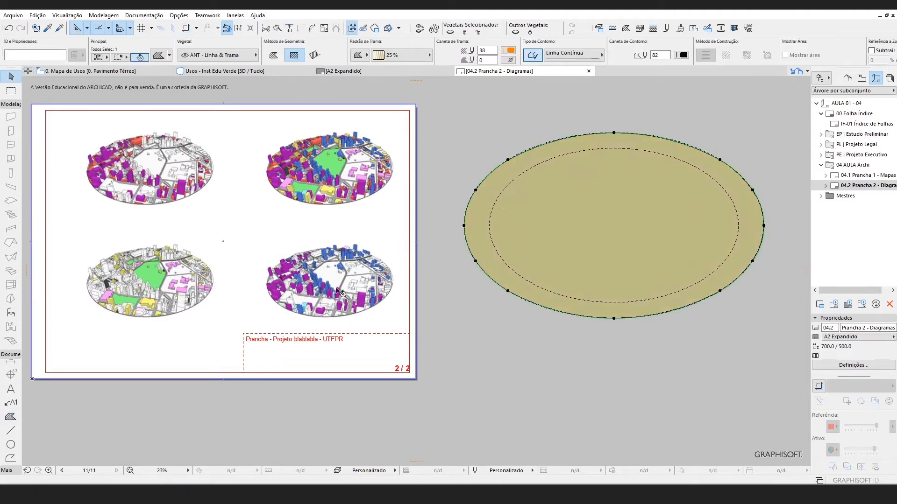
- Cut the inner ellipse out of the selected orange fill with the Magic Wand to form a ring, and clear the selection
click(10, 417)
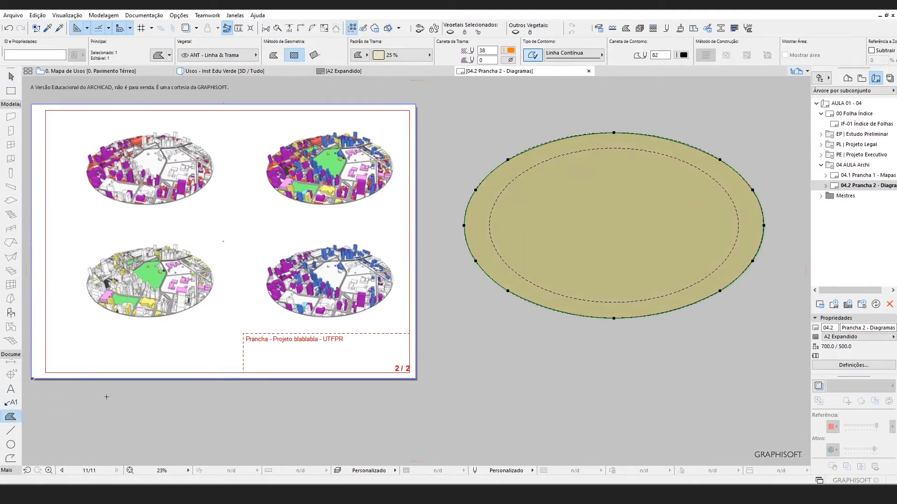
key(space)
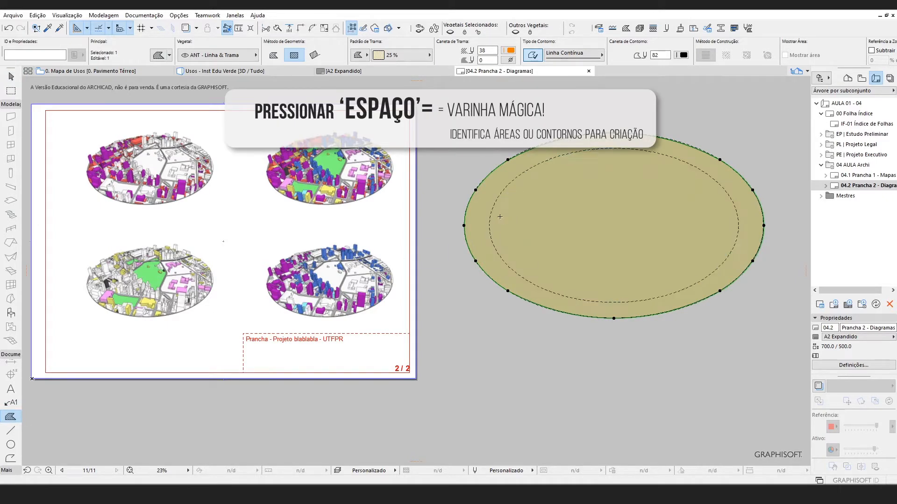
scroll(501, 217, up, 3)
click(500, 221)
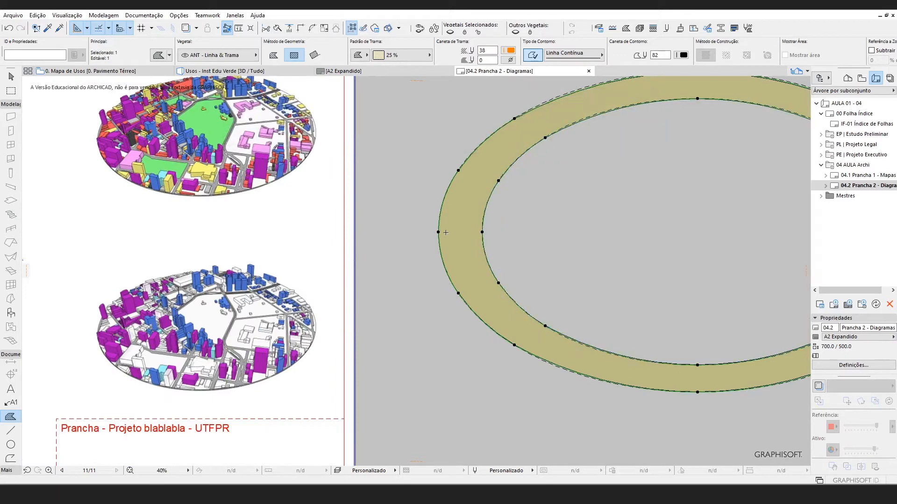
scroll(446, 233, down, 2)
key(Escape)
key(Escape)
scroll(466, 243, down, 3)
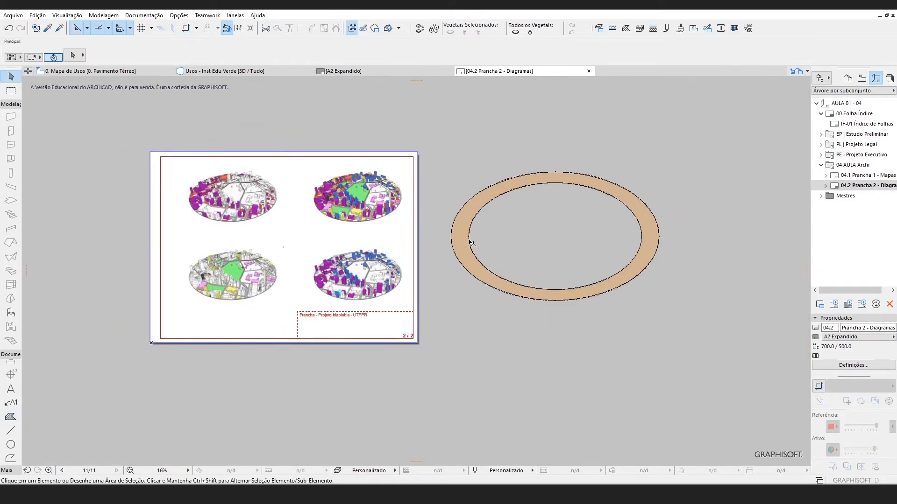
- Select only the orange ring fill and move it horizontally onto the sheet, across the four diagrams
click(469, 239)
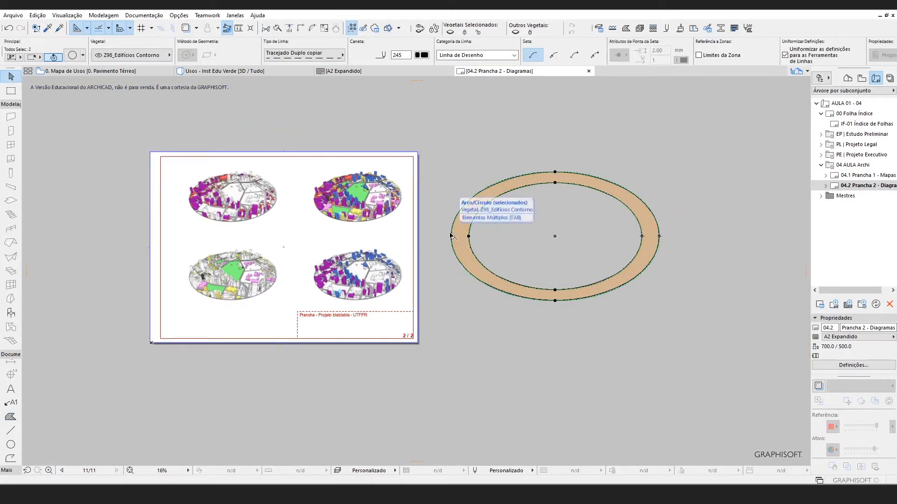
key(Escape)
click(467, 240)
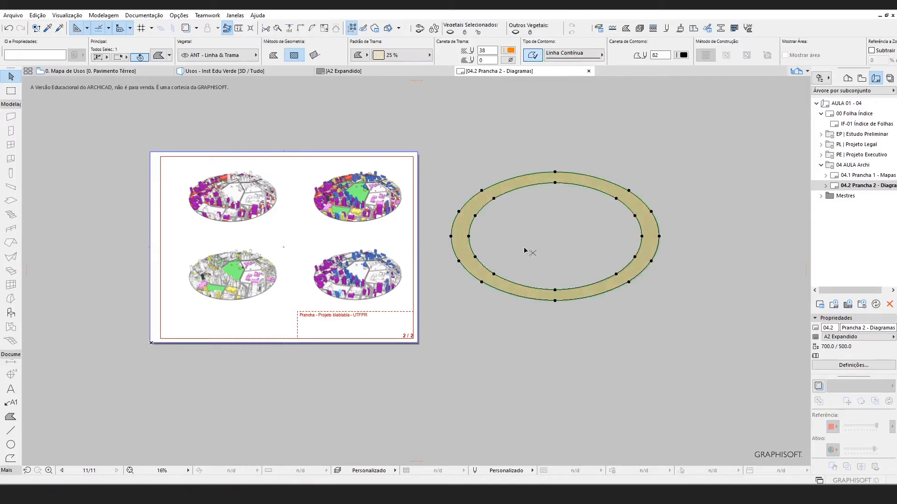
key(ctrl+d)
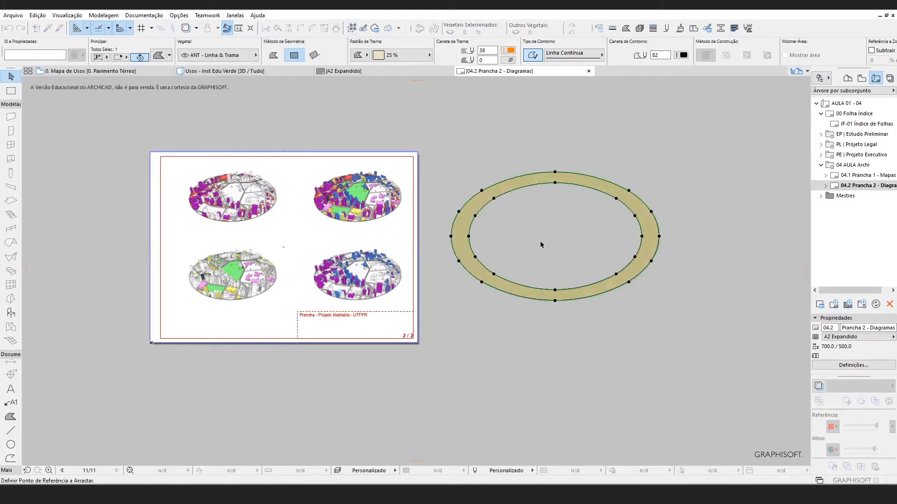
click(555, 311)
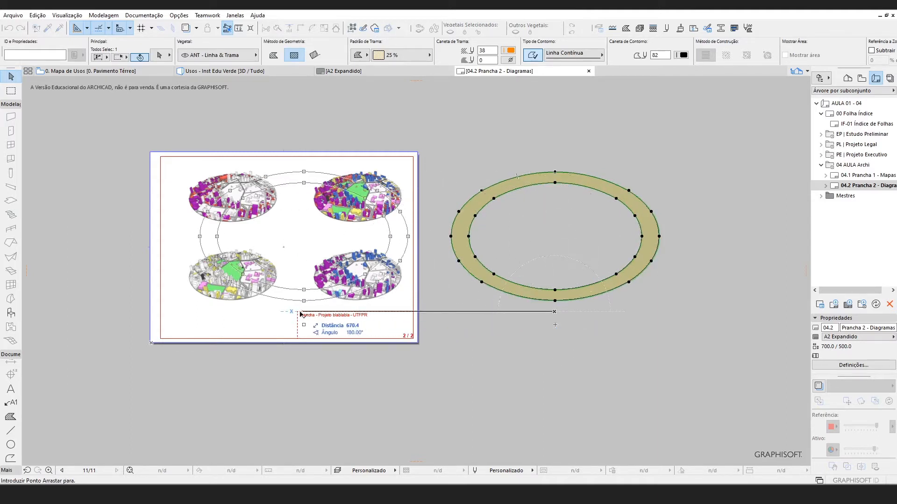
click(290, 311)
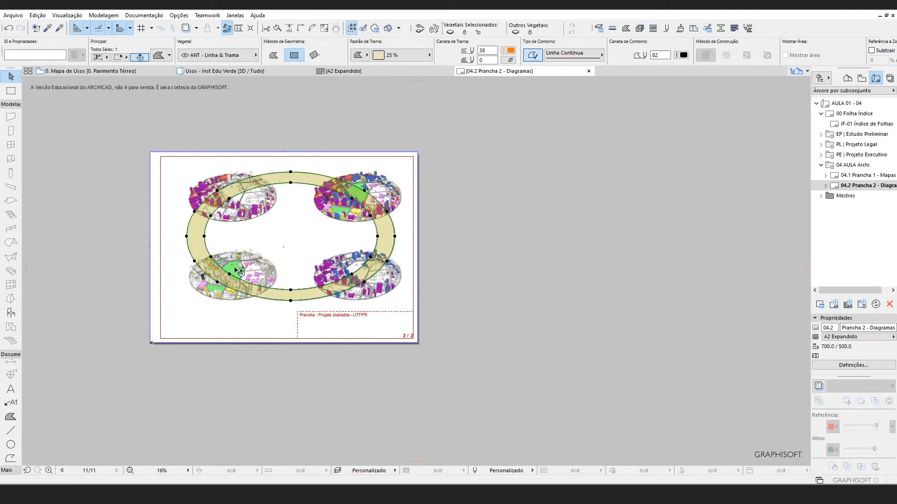
- Send the ring fill to the back of the display order, behind the four diagrams, and clear the selection
scroll(231, 275, up, 2)
scroll(292, 280, up, 2)
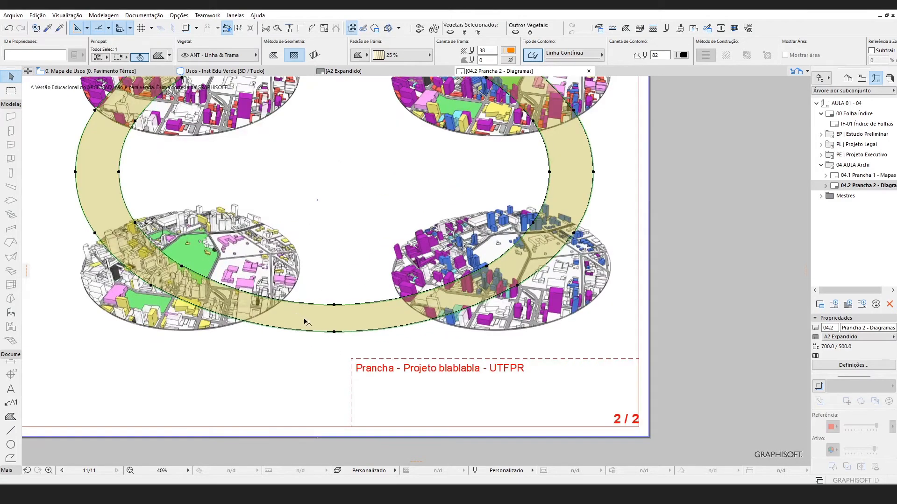
right_click(305, 318)
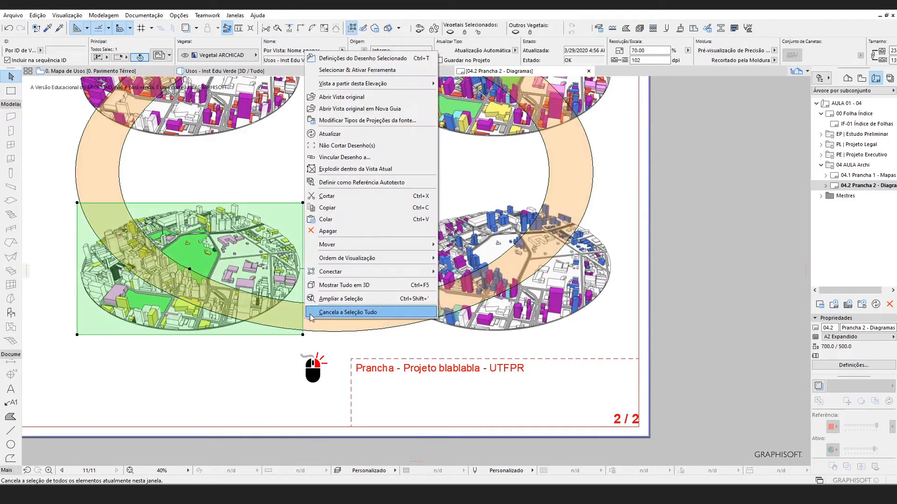
click(342, 321)
right_click(341, 322)
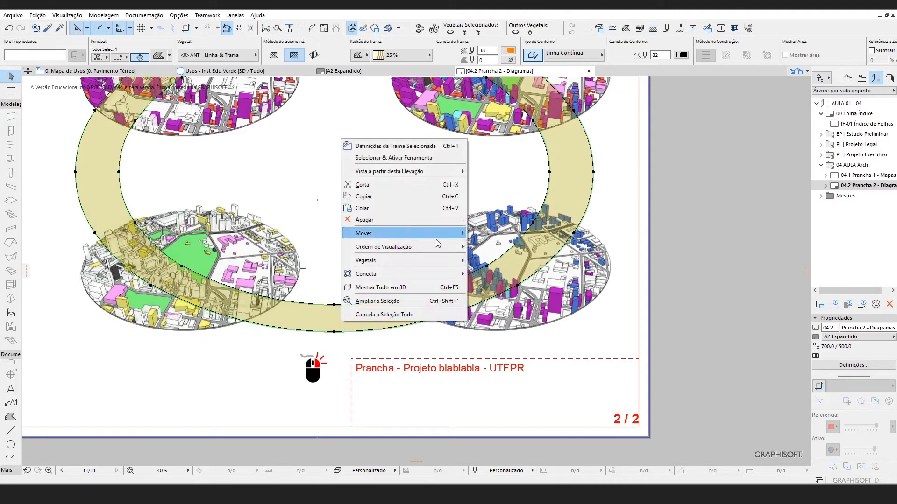
mouse_move(442, 248)
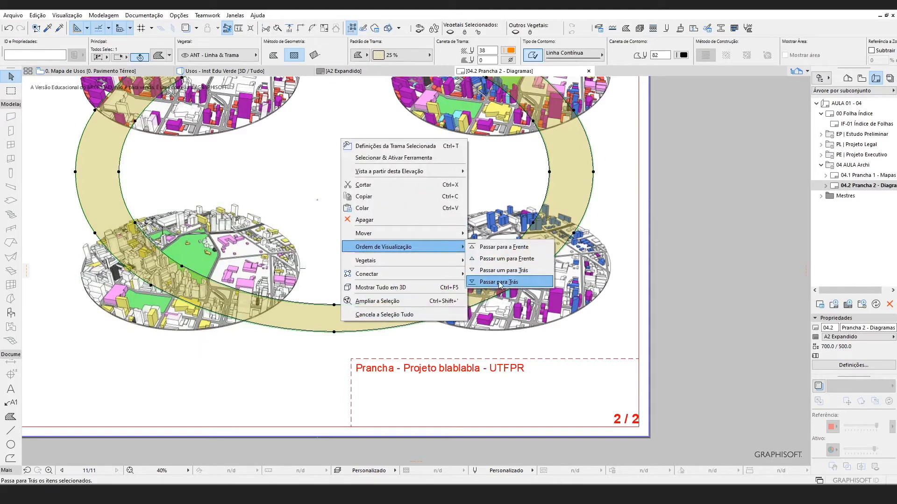
click(499, 282)
key(Escape)
scroll(463, 297, down, 3)
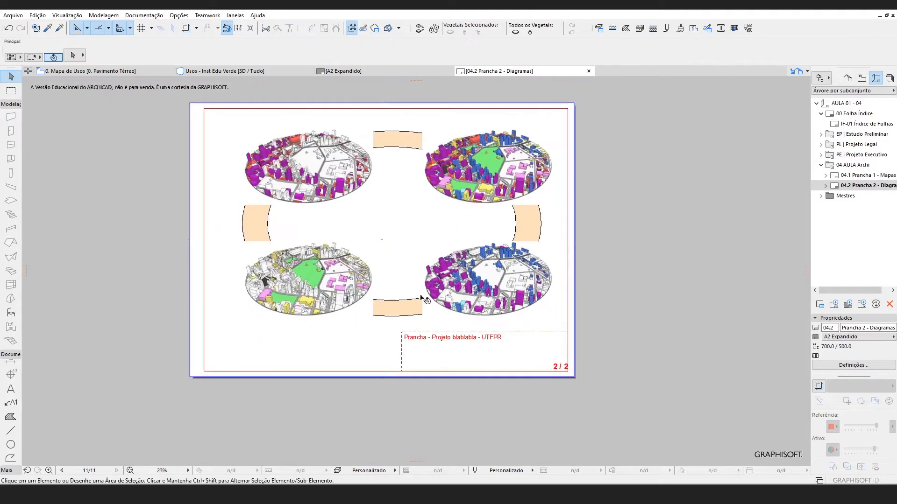
scroll(388, 302, up, 1)
click(326, 269)
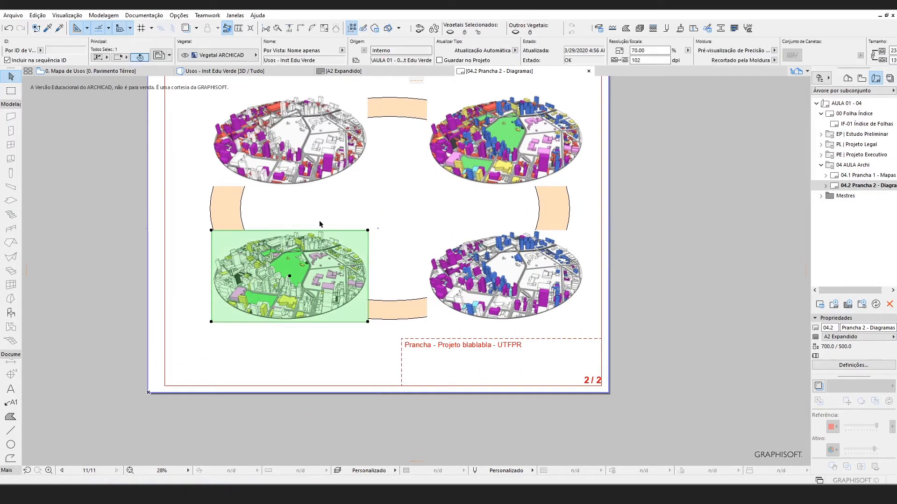
shift+click(302, 135)
click(453, 144)
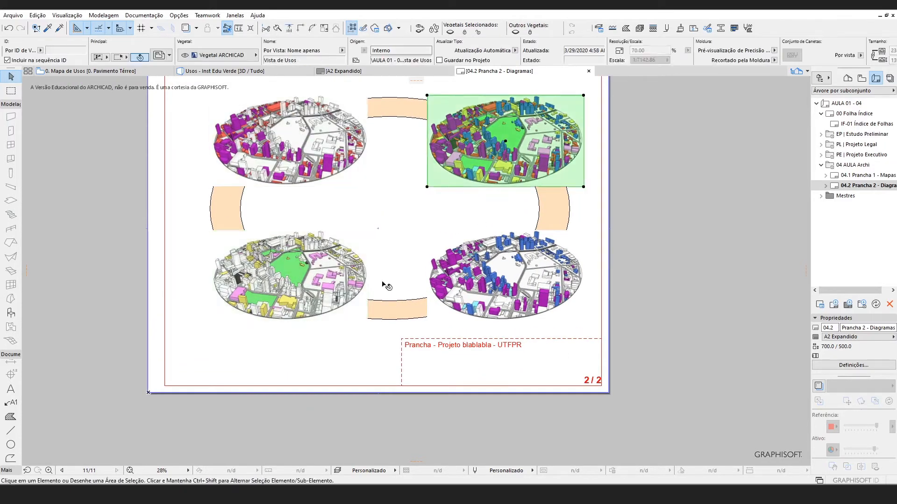
key(Escape)
- Select all four diagram drawings and turn on Fundo Transparente in their settings so their backgrounds are transparent
click(316, 292)
shift+click(318, 162)
shift+click(506, 170)
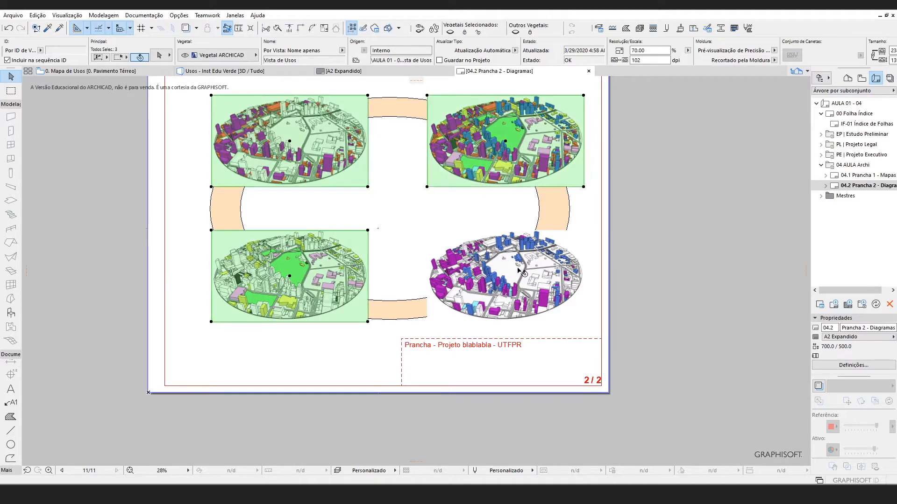
shift+click(521, 272)
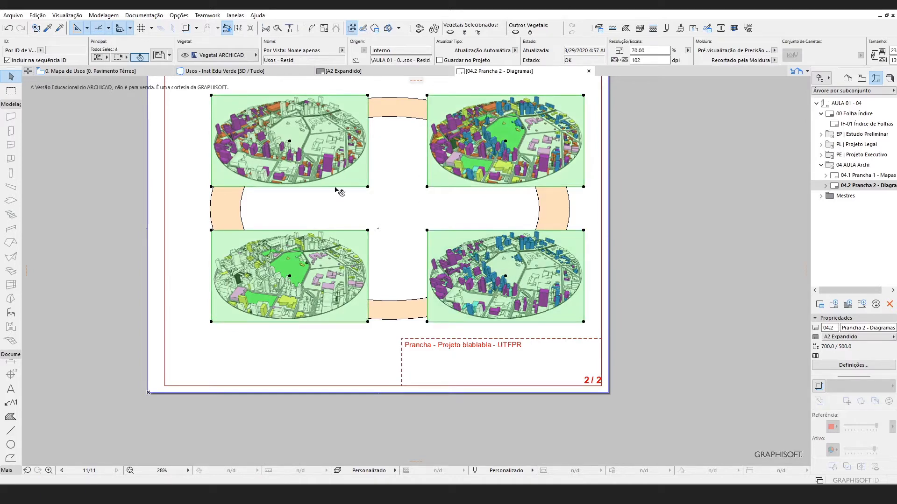
click(159, 57)
click(369, 223)
click(388, 202)
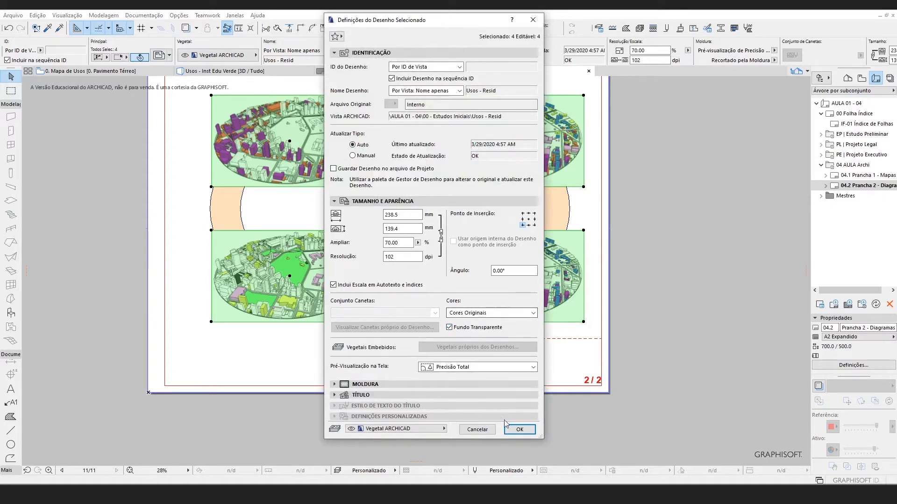
click(519, 429)
click(357, 357)
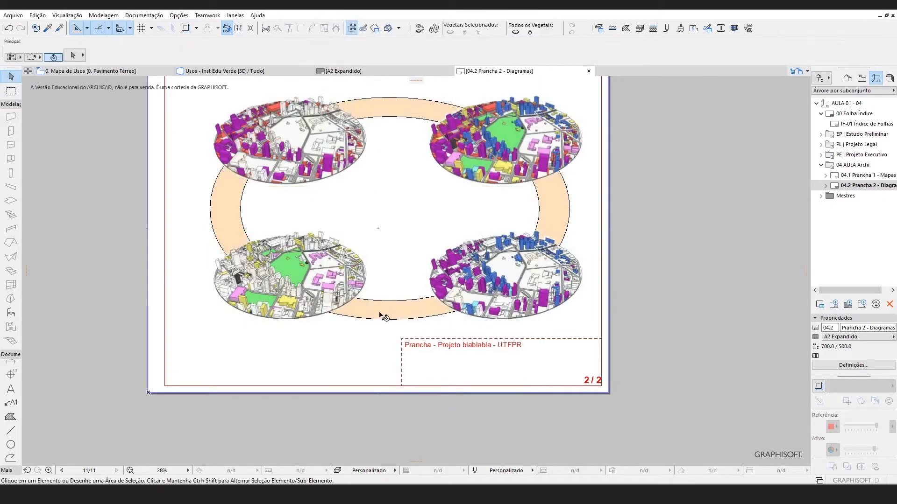
- Set the ring fill's contour pen to white pen 19 and its fill pattern to Trama Sólida
click(383, 111)
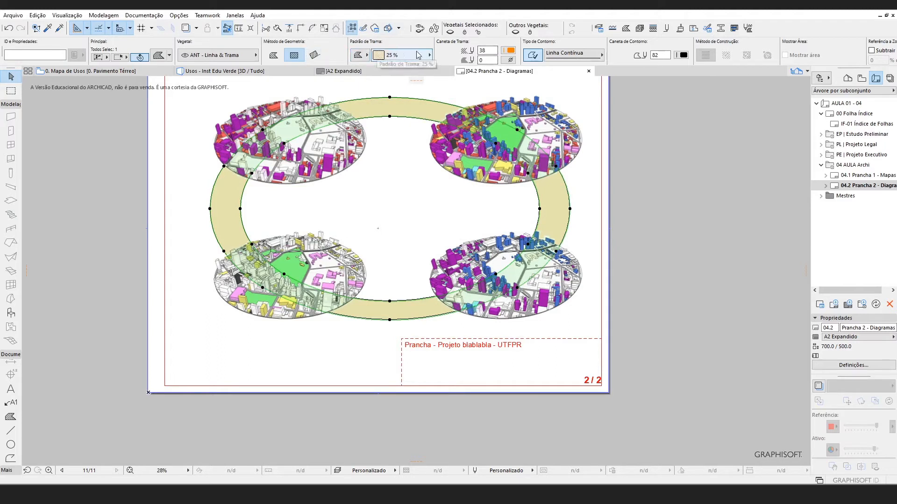
click(683, 56)
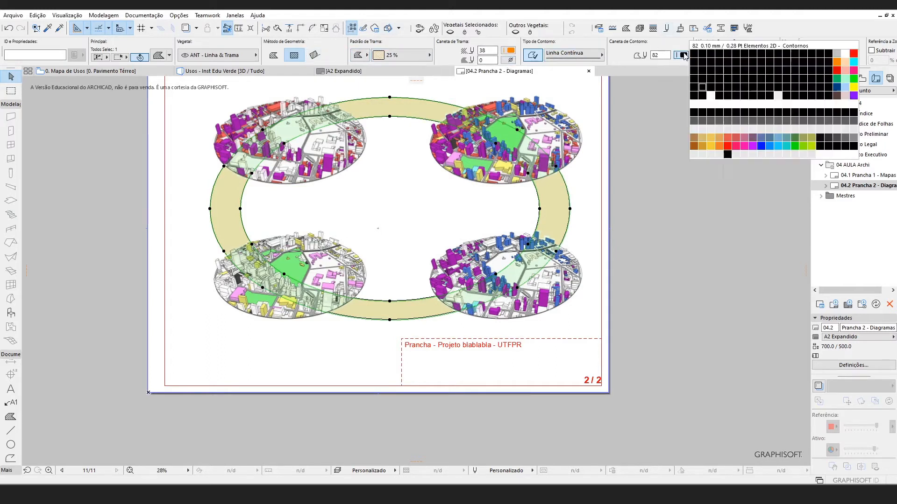
click(845, 56)
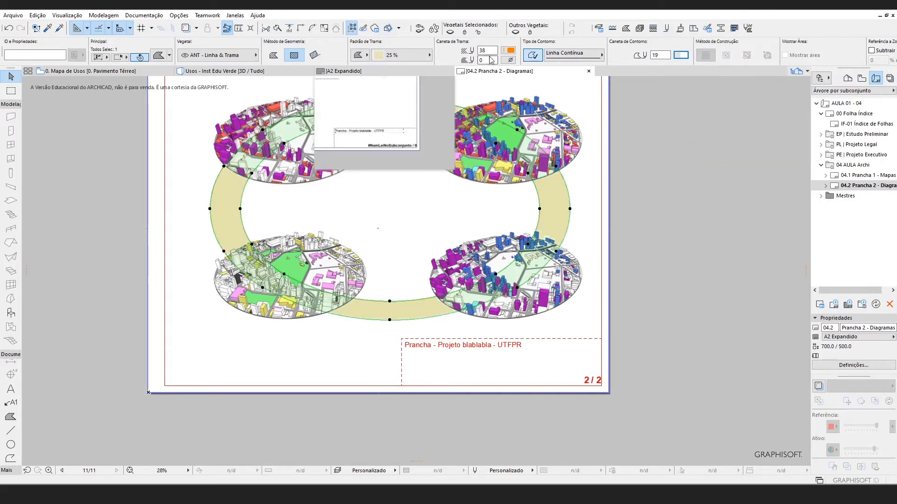
click(404, 55)
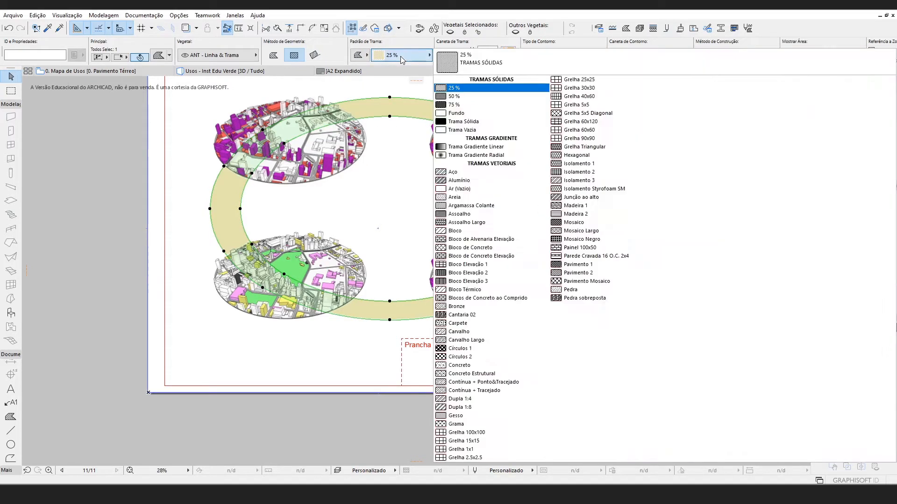
click(465, 121)
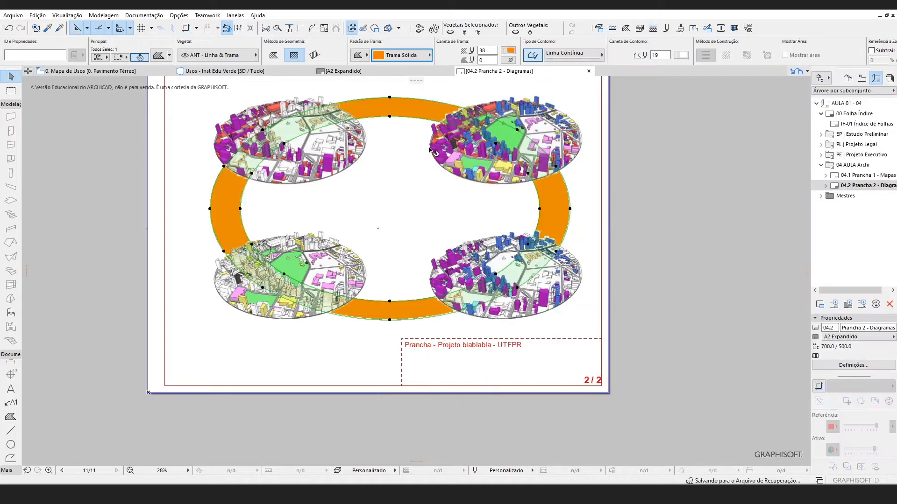
click(406, 166)
- Set the ring's fill pattern to 50 % and its fill pen to yellow pen 100, and clear the selection
click(382, 113)
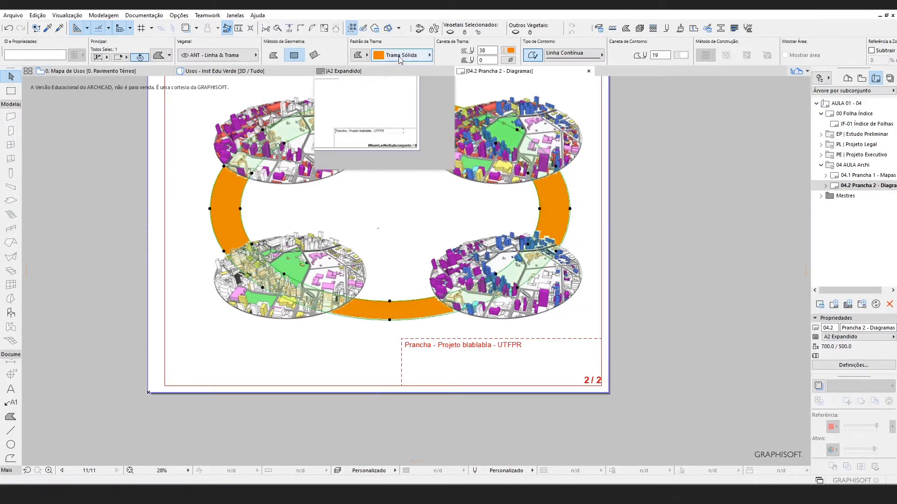
click(404, 56)
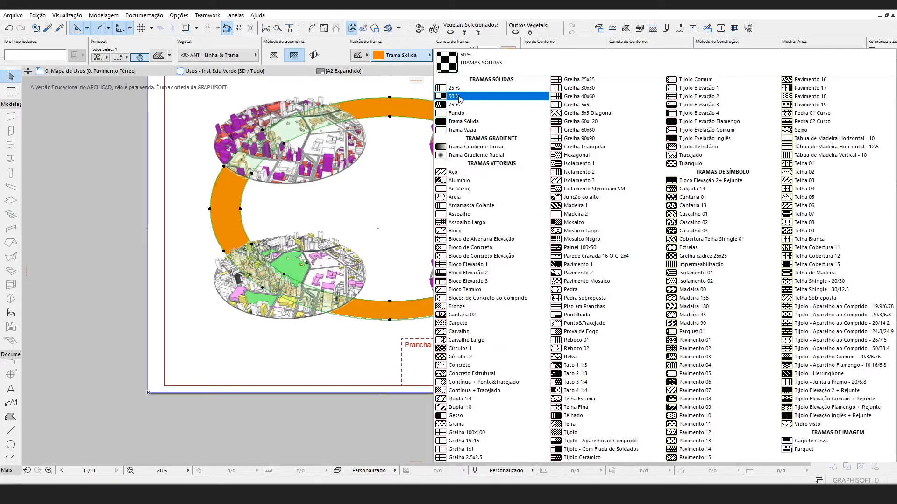
click(454, 96)
click(399, 220)
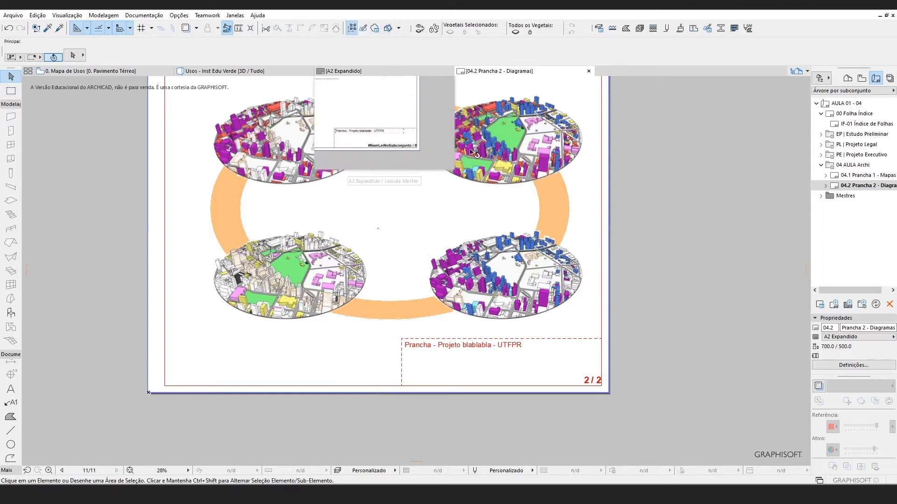
click(553, 199)
click(508, 50)
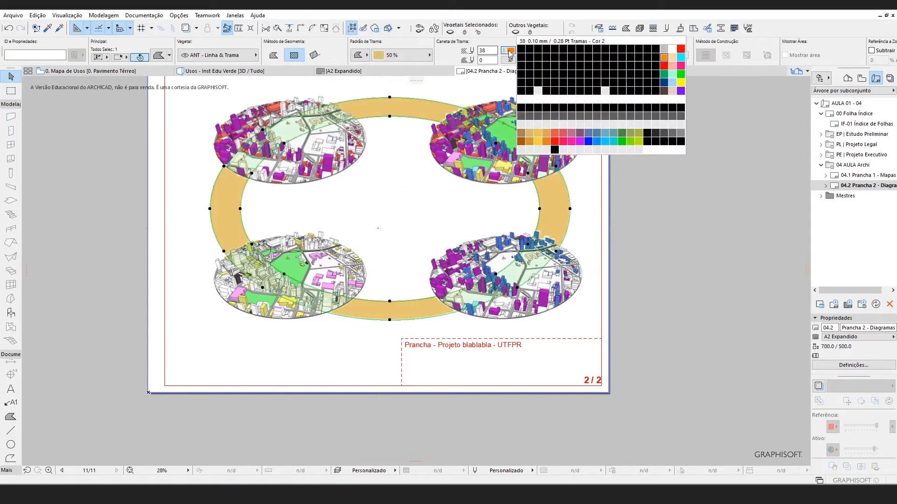
click(681, 83)
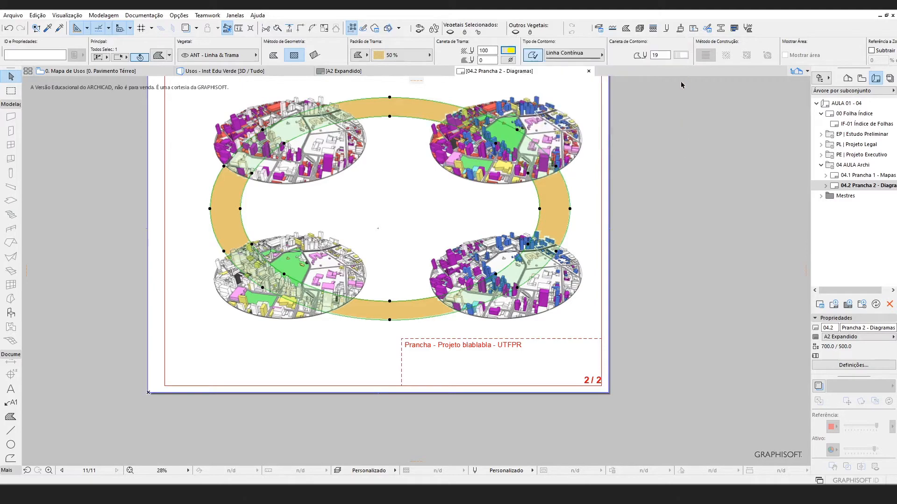
click(379, 180)
- Examine up close how the yellow ring and the buildings overlap in the lower-left diagram
scroll(382, 184, up, 2)
scroll(326, 211, up, 3)
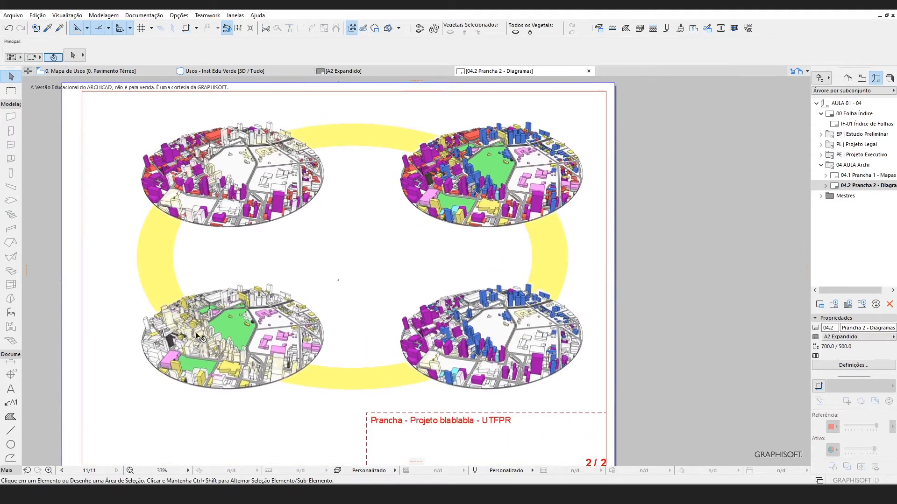
scroll(237, 330, up, 5)
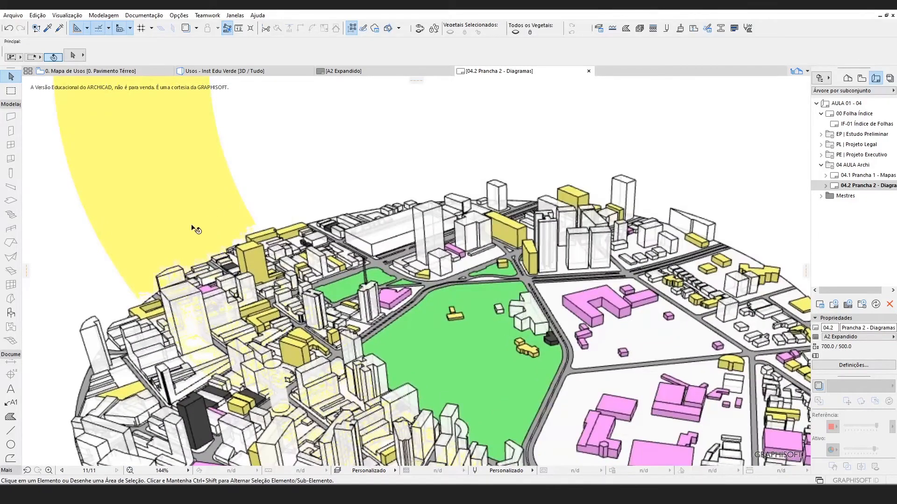
click(195, 229)
scroll(260, 96, down, 1)
scroll(252, 133, down, 2)
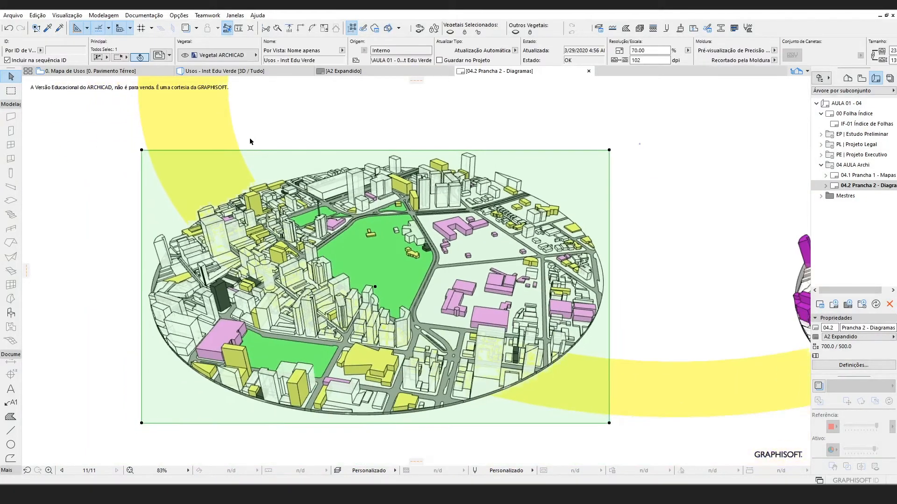
key(Escape)
scroll(395, 334, up, 3)
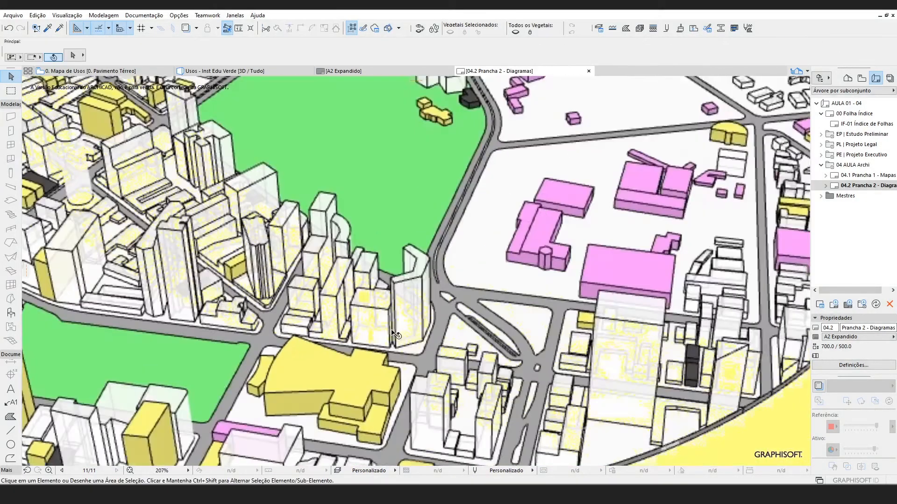
scroll(395, 334, down, 1)
scroll(264, 286, down, 3)
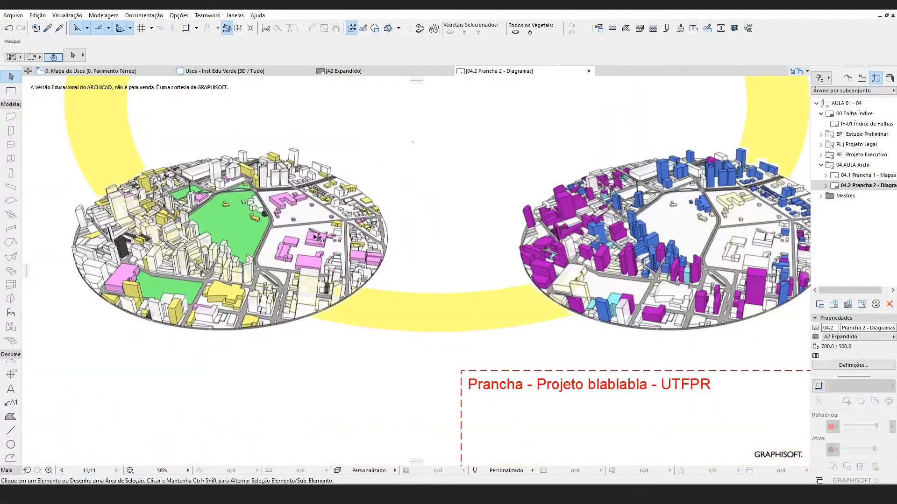
- Set up the Fill tool for a polygonal fill with the Trama Sólida pattern and white fill pen 19
middle_drag(177, 215, 219, 230)
click(11, 416)
scroll(139, 219, up, 3)
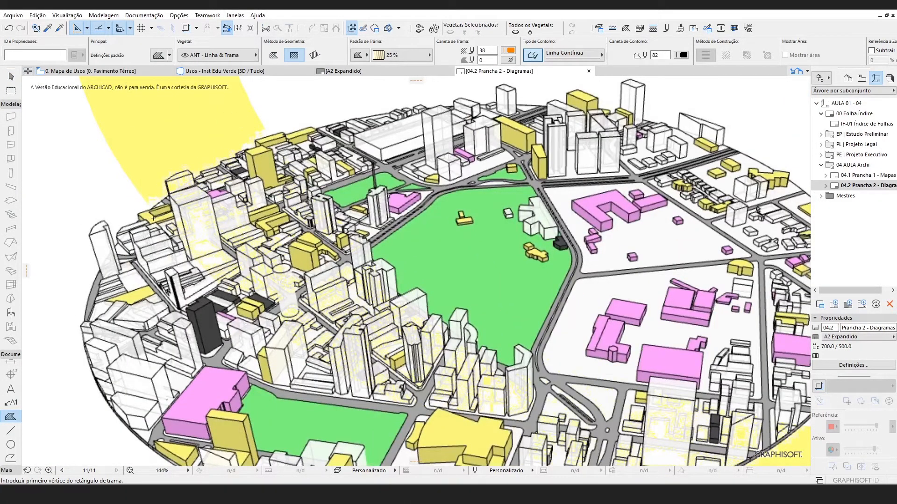
click(411, 55)
click(473, 122)
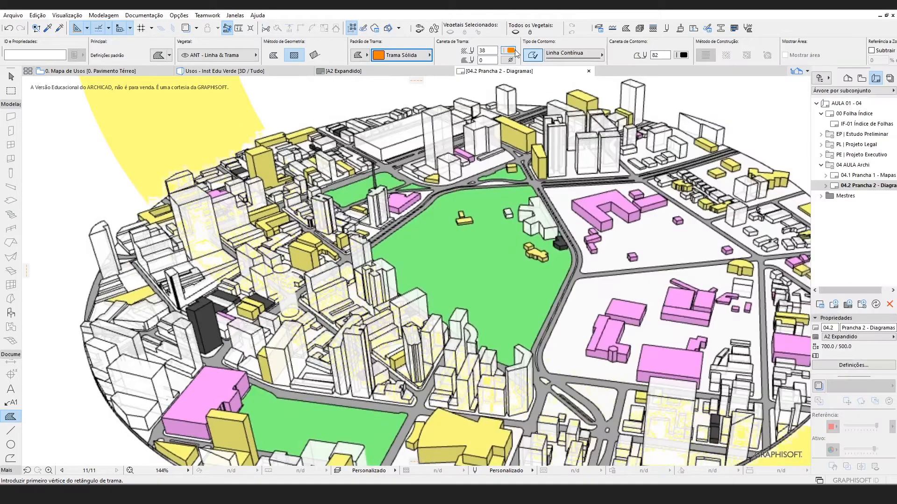
click(511, 50)
click(673, 51)
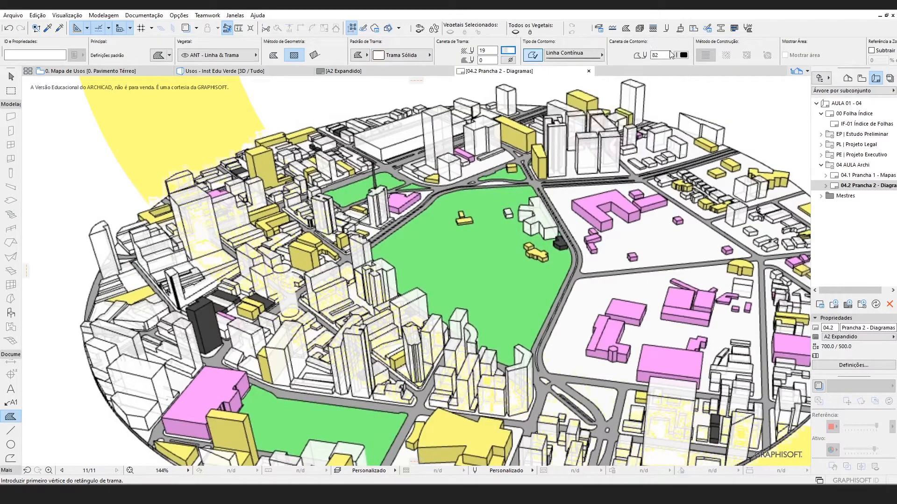
click(273, 55)
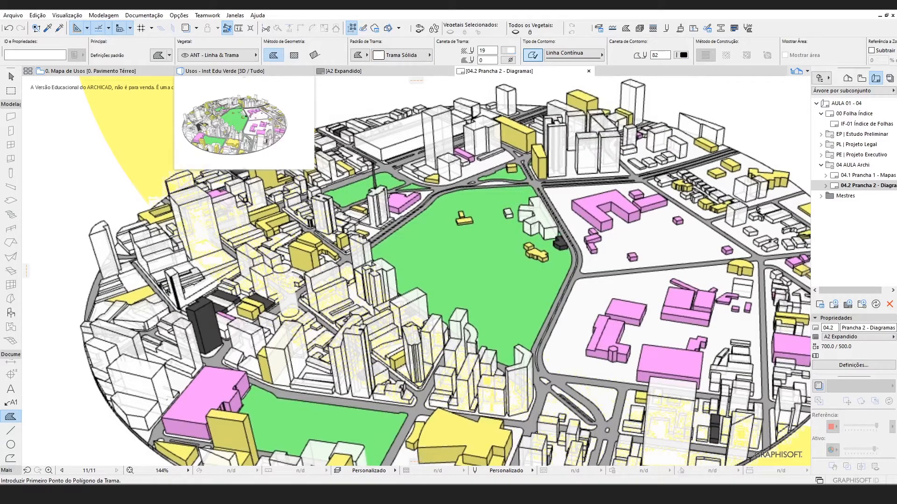
- Draw a polygonal white fill over the lower-left diagram, tracing its building skyline and covering the areas where the ring crosses
click(142, 210)
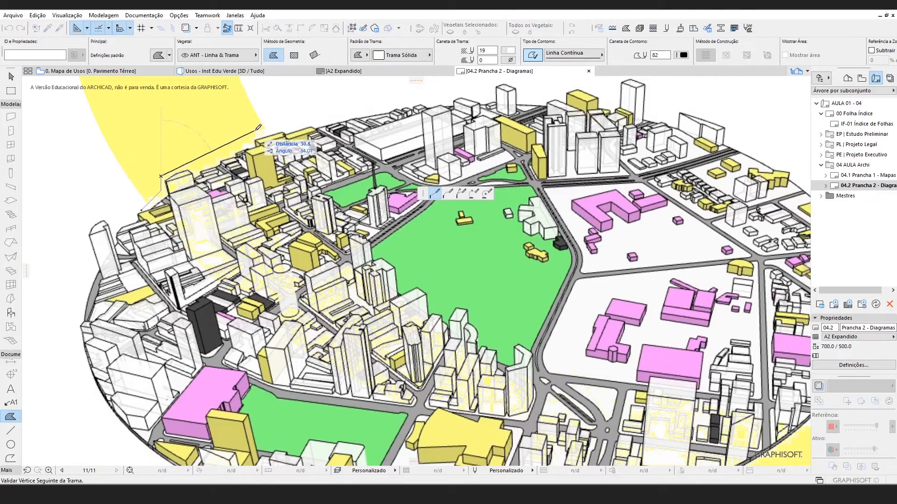
scroll(251, 182, down, 3)
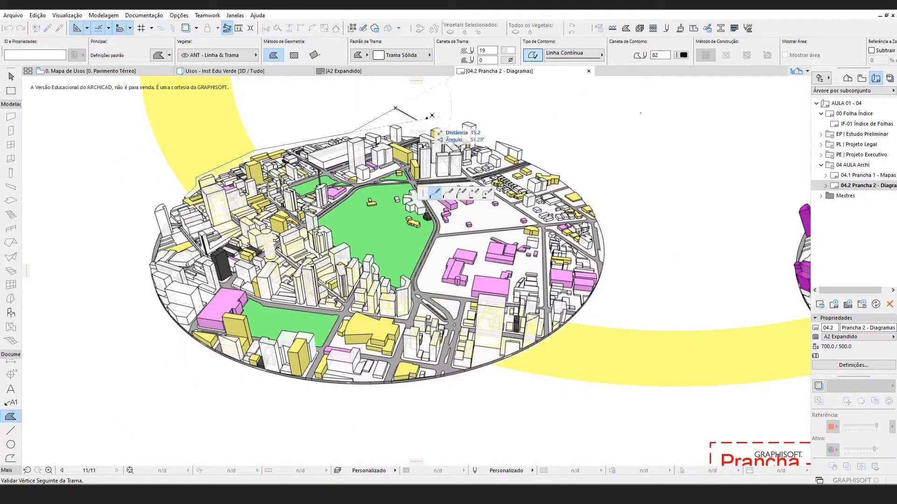
click(610, 212)
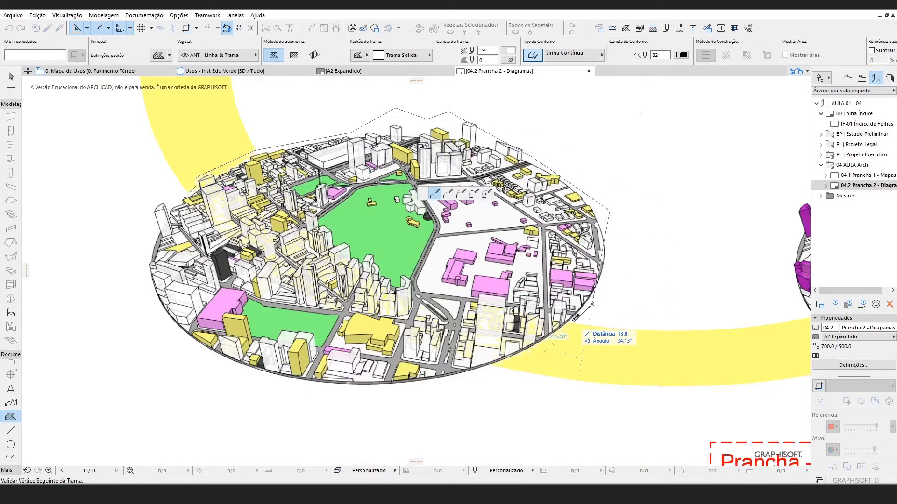
scroll(572, 319, up, 2)
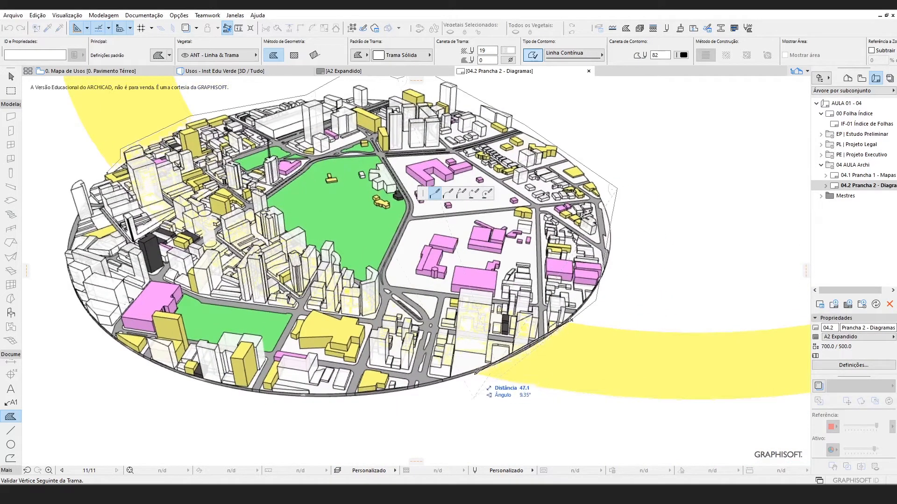
click(326, 406)
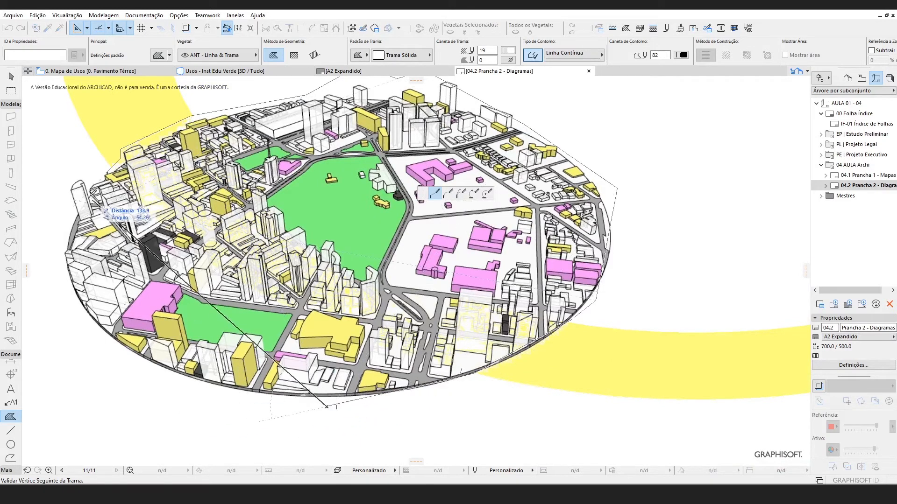
click(108, 173)
key(Escape)
- Select the white fill, curve its lower-right edge along the diagram's rim, and move its rightmost vertex closer to the rim
click(166, 233)
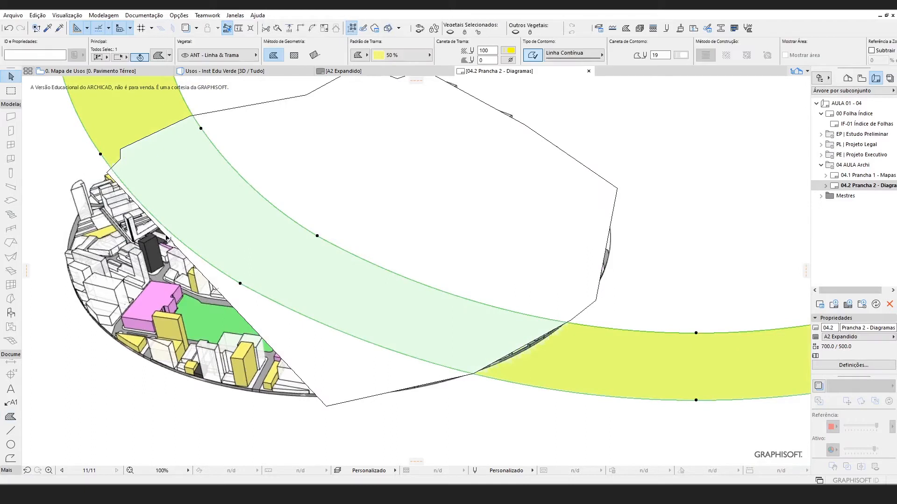
click(168, 238)
click(167, 238)
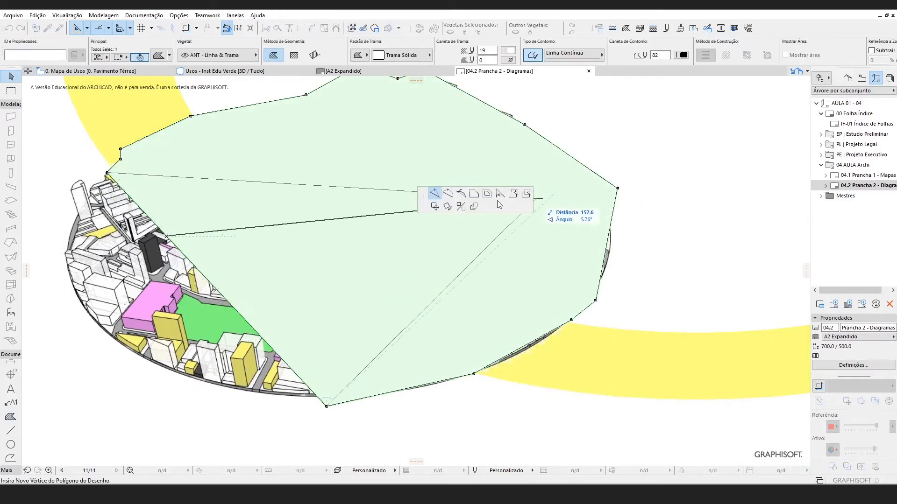
click(449, 193)
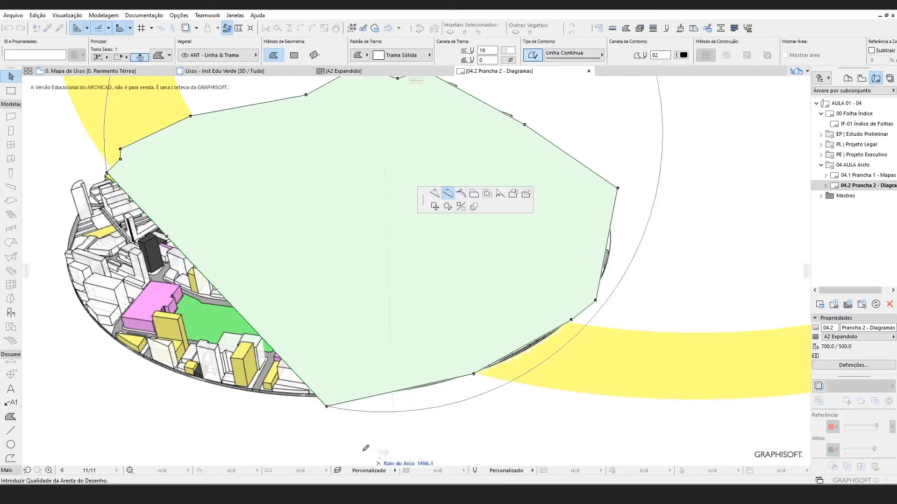
key(Escape)
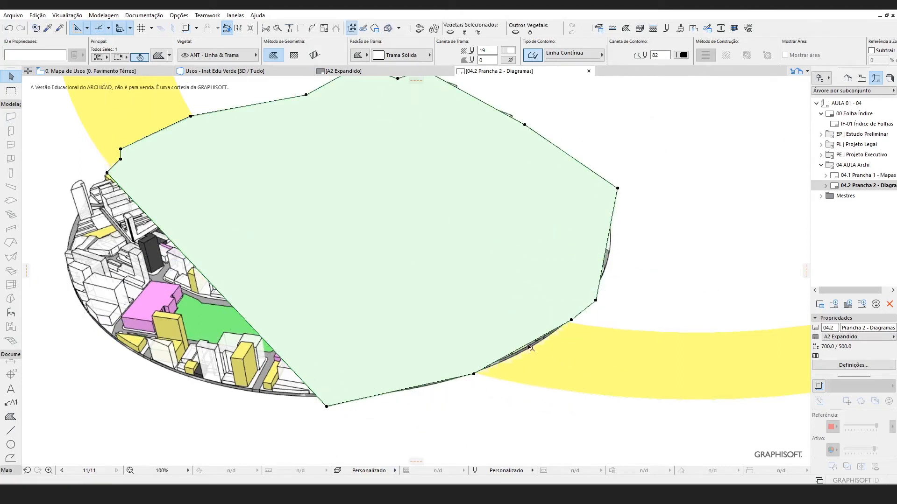
click(529, 346)
click(514, 354)
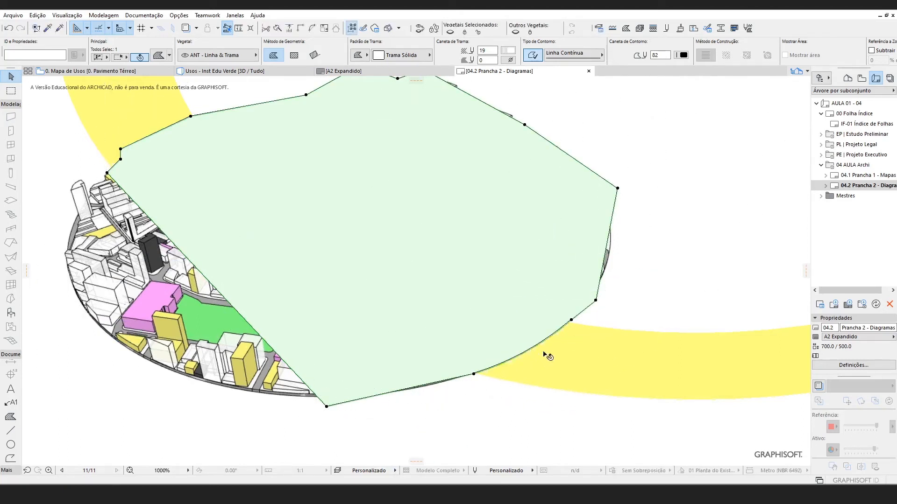
scroll(554, 270, down, 2)
click(597, 212)
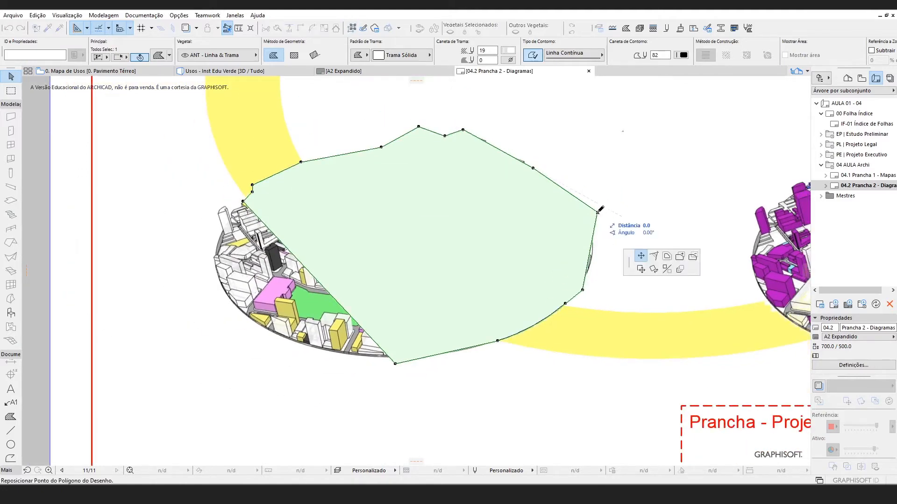
click(579, 225)
- Send the white fill behind the lower-left diagram and the yellow ring behind the white fill
right_click(571, 224)
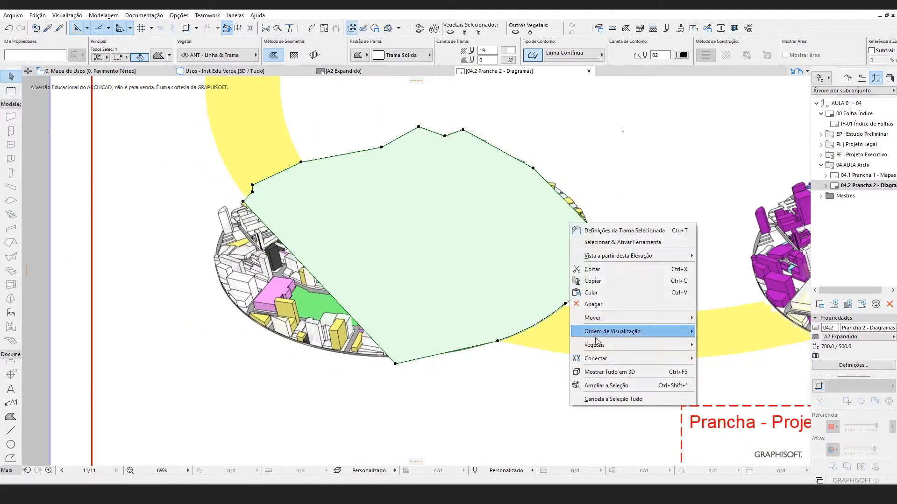
mouse_move(623, 336)
click(731, 366)
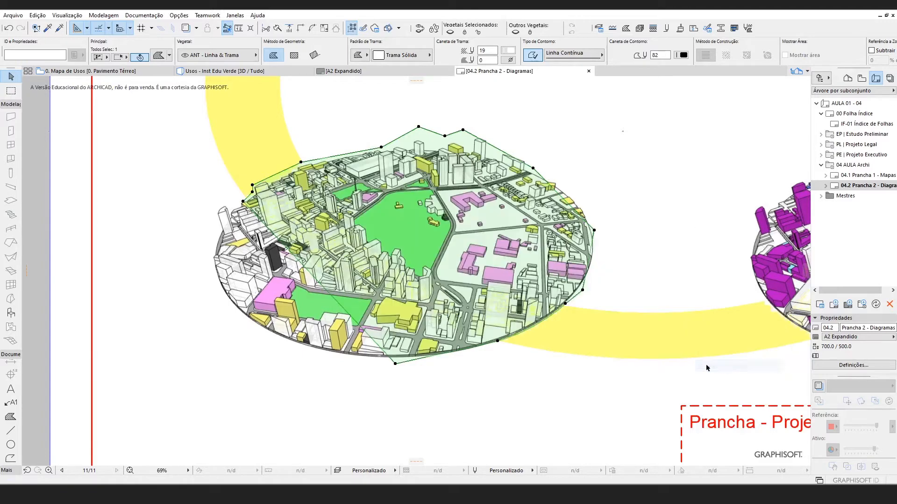
click(672, 343)
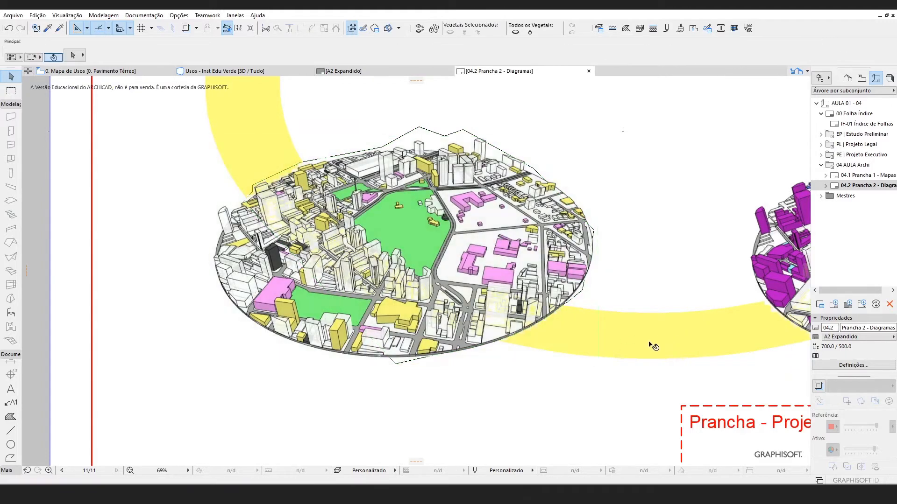
right_click(633, 345)
mouse_move(737, 268)
click(789, 303)
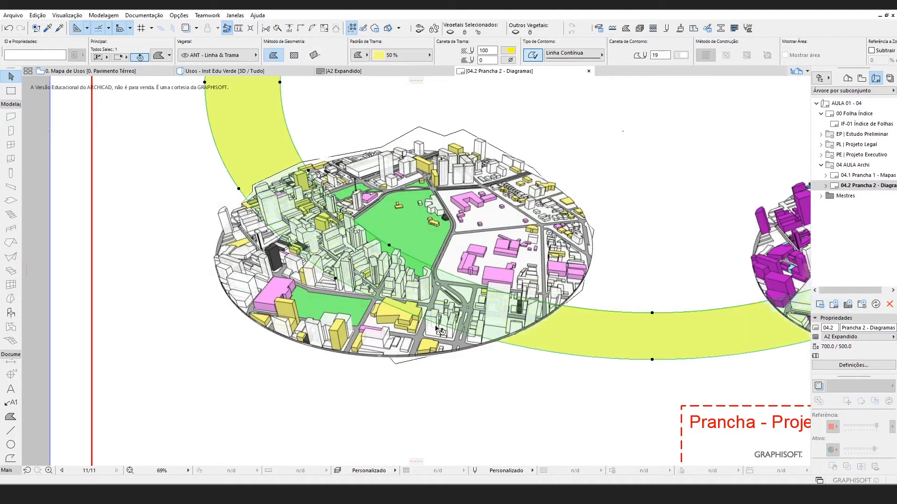
key(Escape)
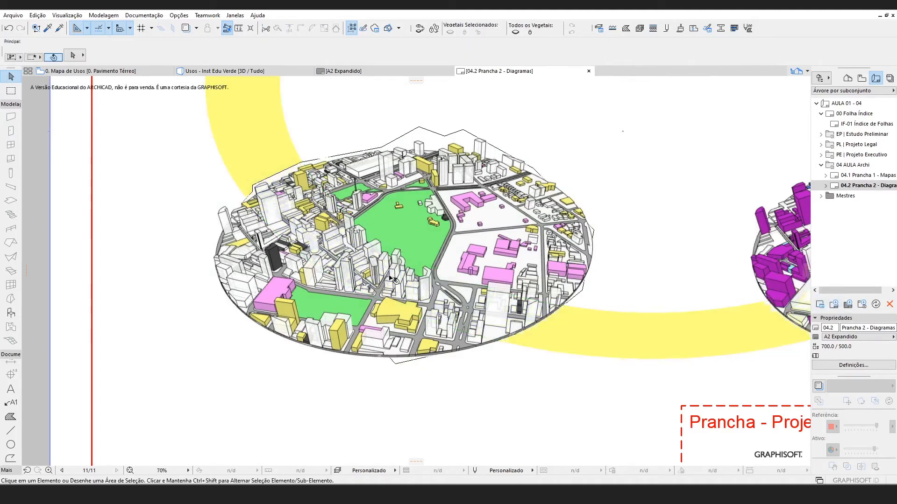
- Set the contour pen of the white fill behind the lower-left diagram to white pen 19
scroll(319, 211, up, 5)
scroll(346, 191, down, 6)
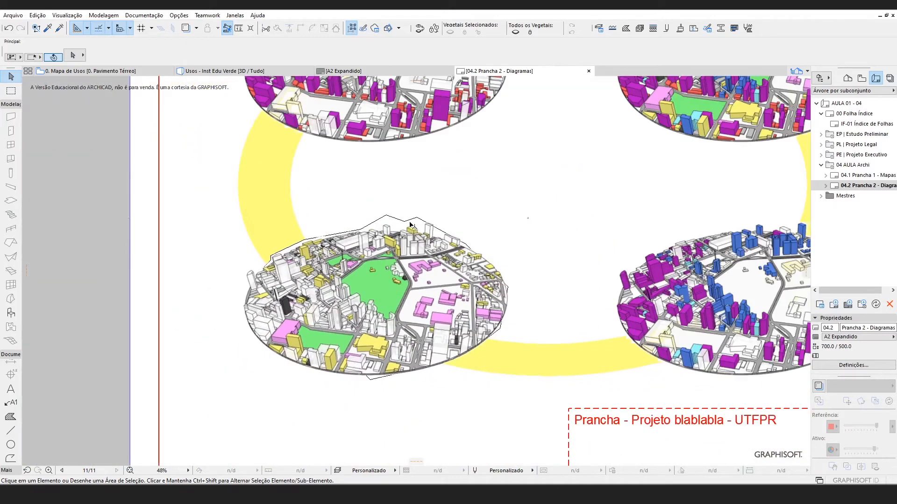
click(411, 224)
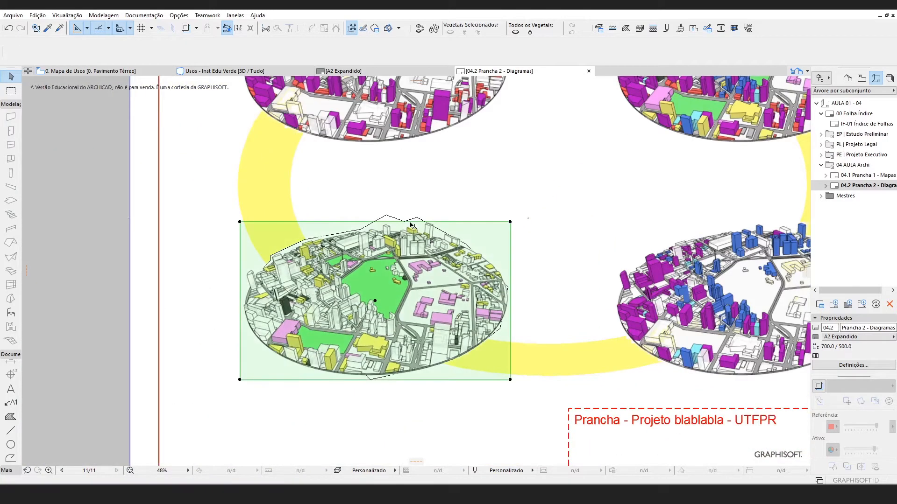
click(395, 218)
scroll(415, 192, down, 2)
click(684, 55)
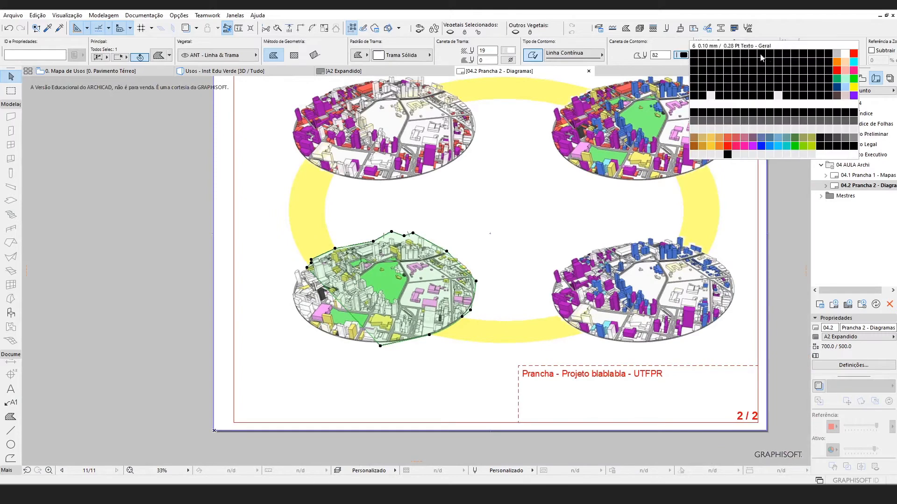
click(847, 57)
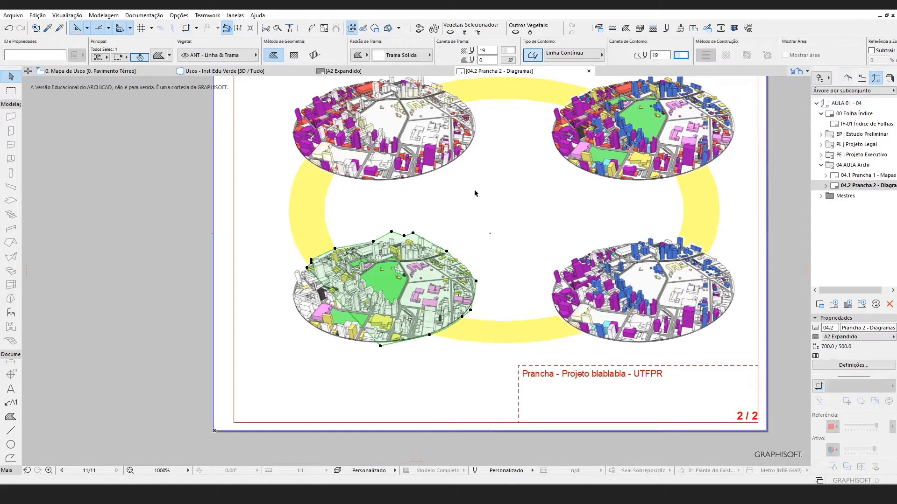
- Place a copy of the white fill on the upper-left diagram
key(ctrl+d)
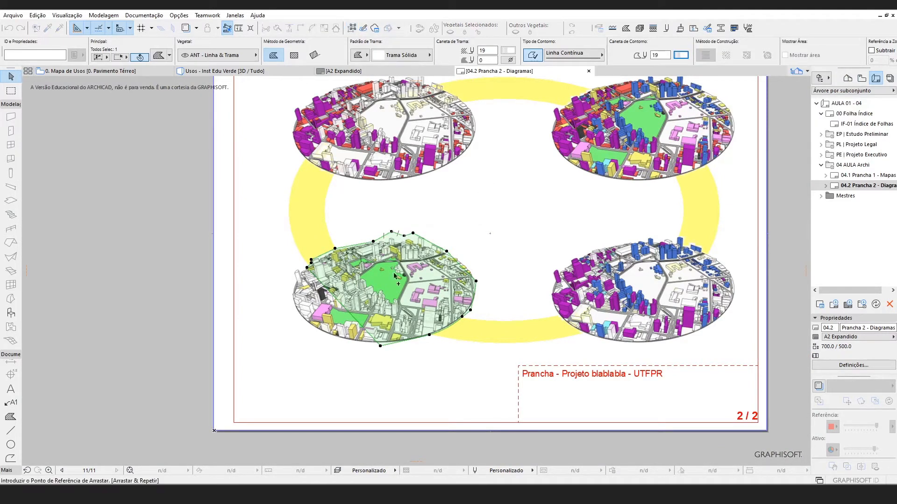
click(381, 290)
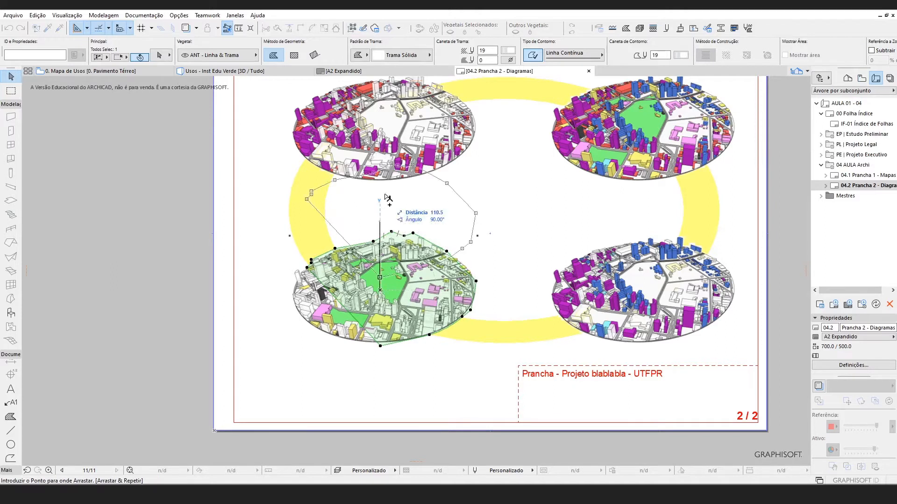
click(363, 141)
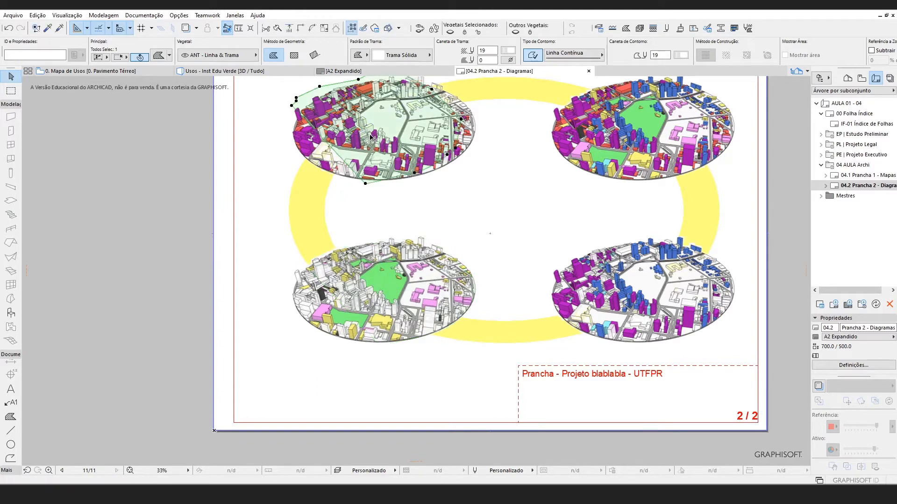
- Select both white fills on the left-hand diagrams and copy them horizontally onto the two right-hand diagrams
shift+click(354, 245)
key(ctrl+shift+d)
click(387, 126)
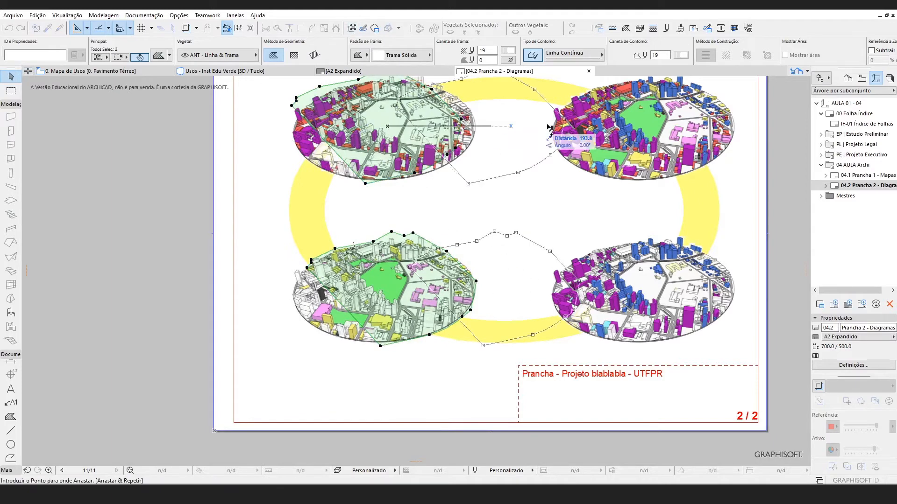
key(Escape)
- Select the white fill behind the upper-right diagram, shift it slightly down and to the right, and clear the selection
click(646, 150)
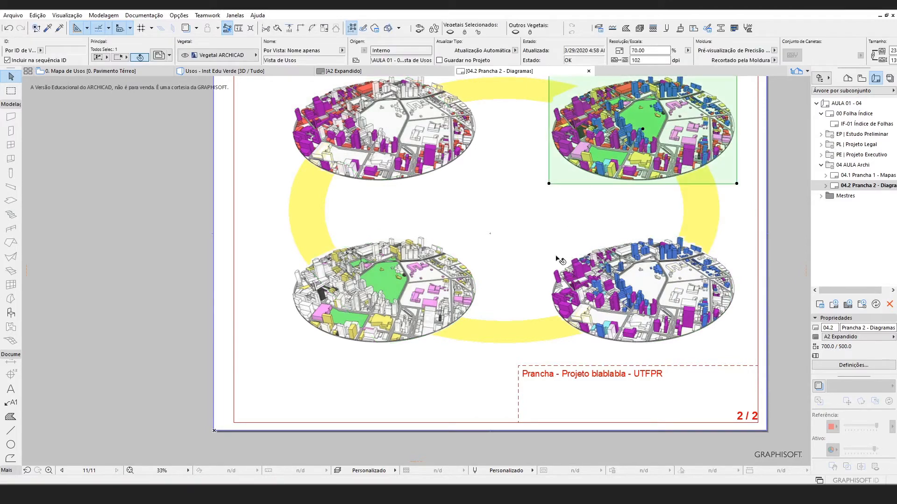
click(317, 259)
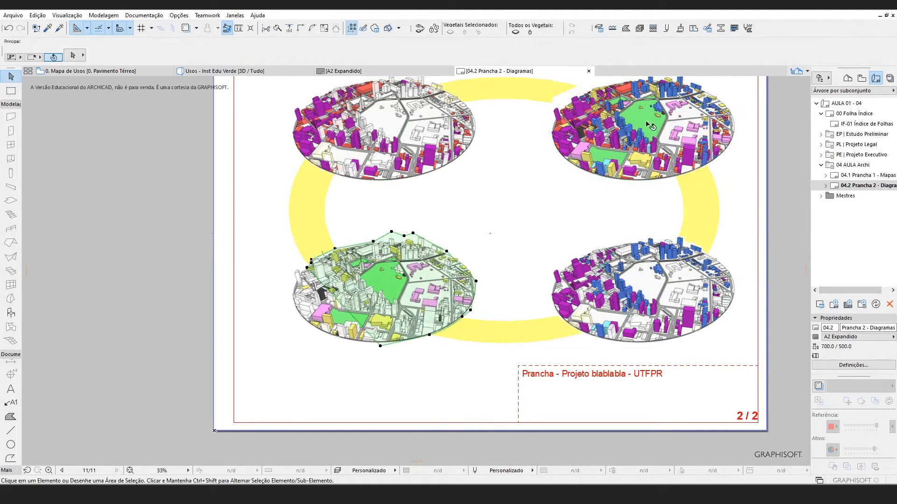
click(572, 95)
click(554, 99)
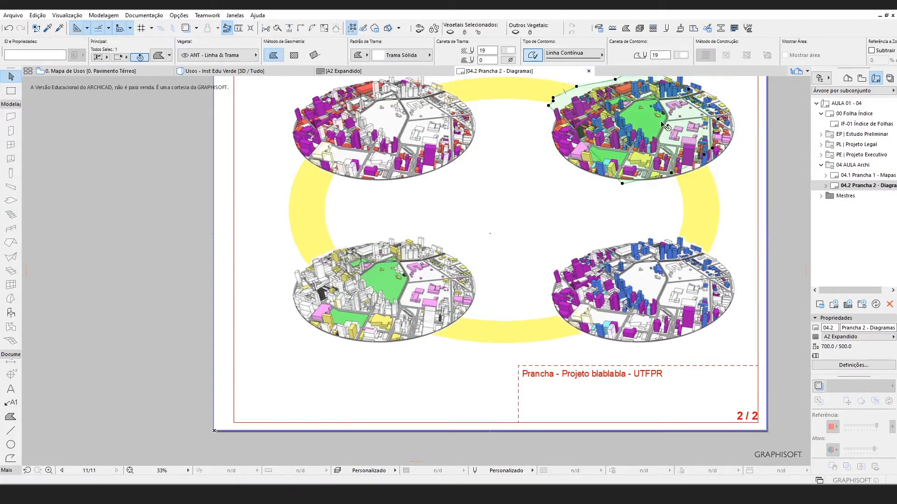
drag(644, 122, 653, 131)
click(601, 214)
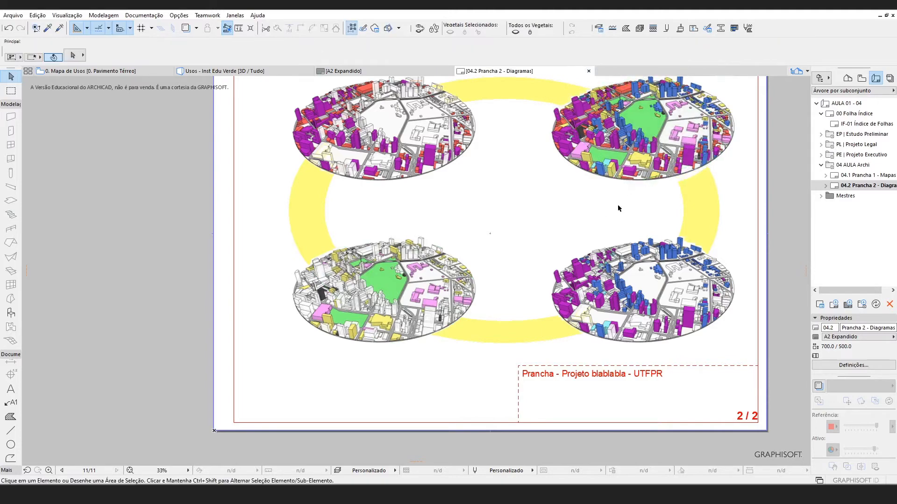
scroll(492, 240, up, 4)
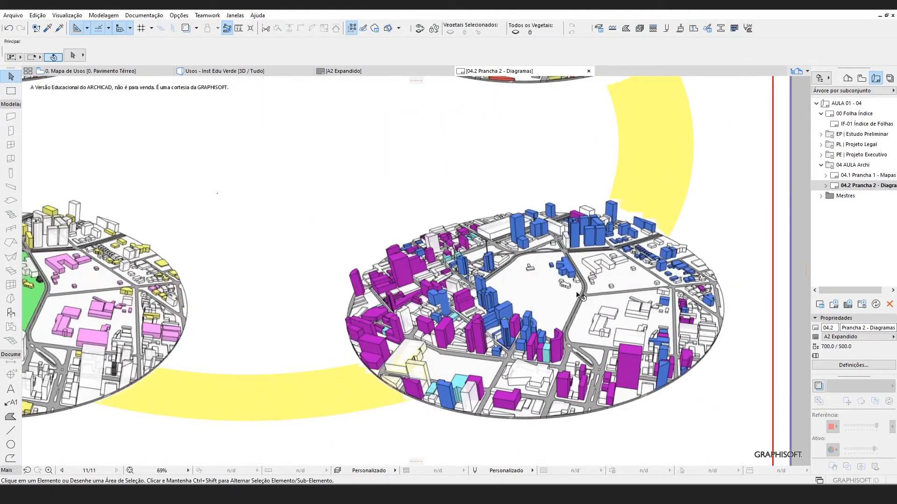
scroll(581, 293, down, 4)
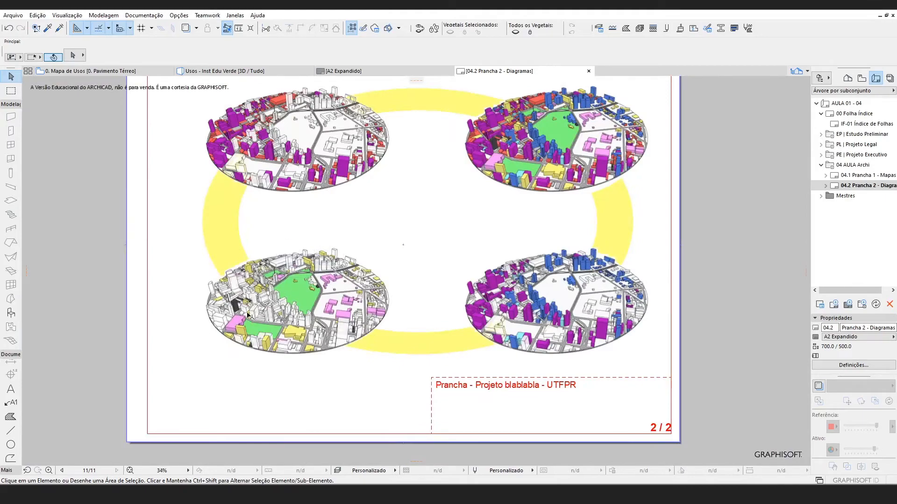
scroll(249, 315, up, 6)
scroll(447, 234, down, 4)
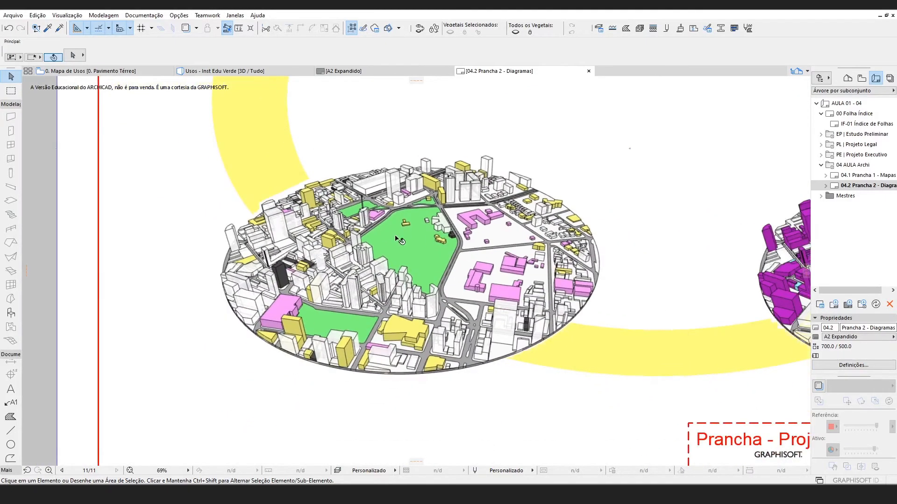
- Switch to File Explorer, open the VIDEO AULAS > IMAGENS folder and insert its futebol image on the sheet by the lower-left diagram
scroll(269, 267, down, 2)
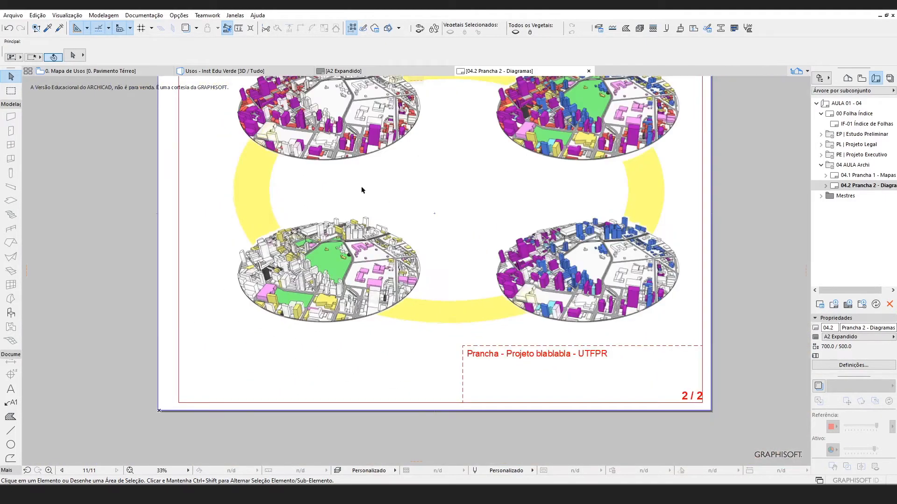
scroll(362, 190, up, 2)
middle_drag(286, 345, 360, 341)
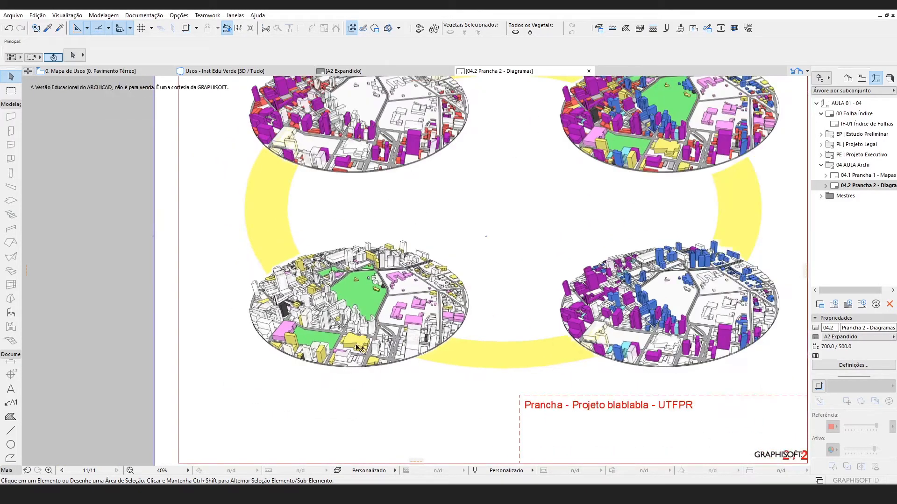
mouse_move(240, 495)
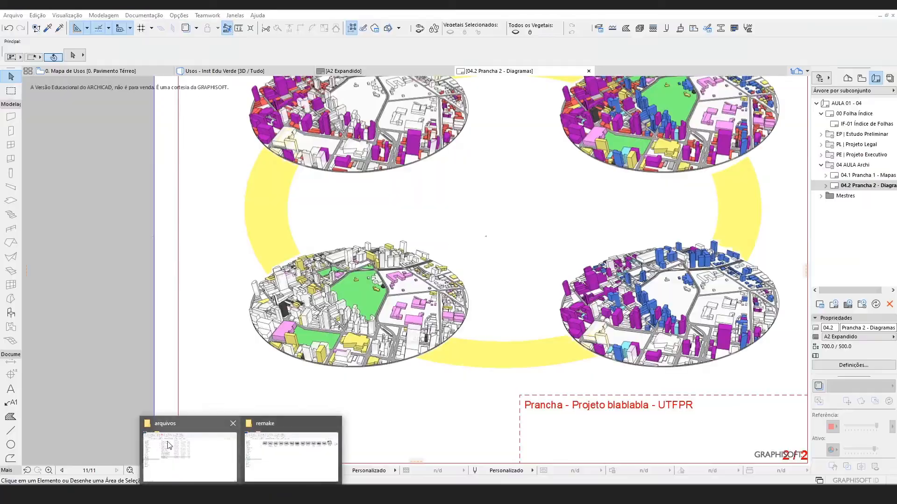
click(174, 445)
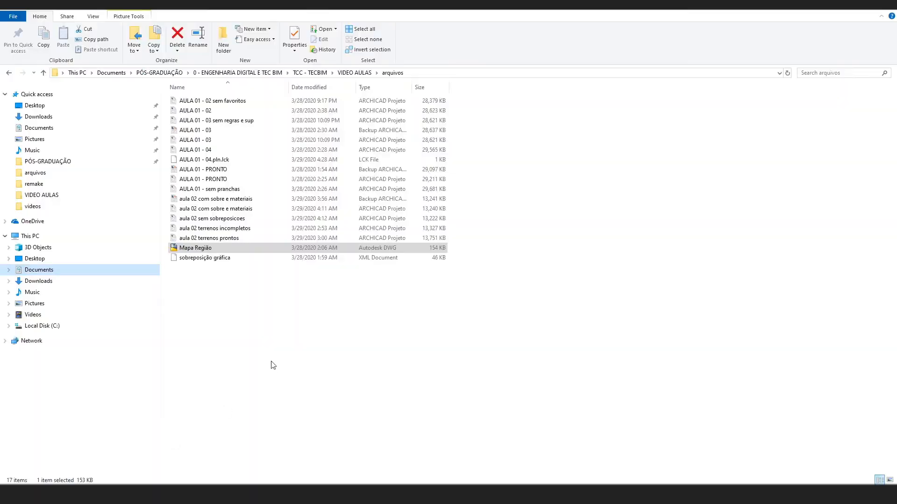
click(353, 73)
click(252, 120)
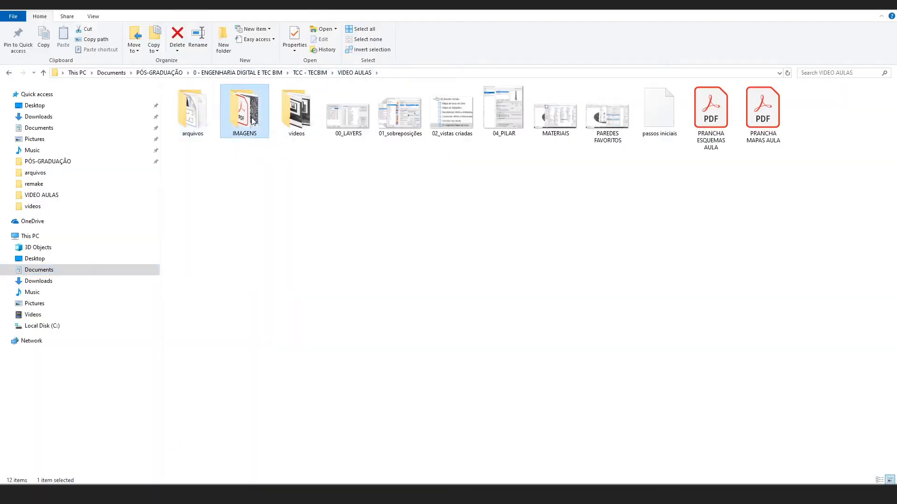
double_click(252, 120)
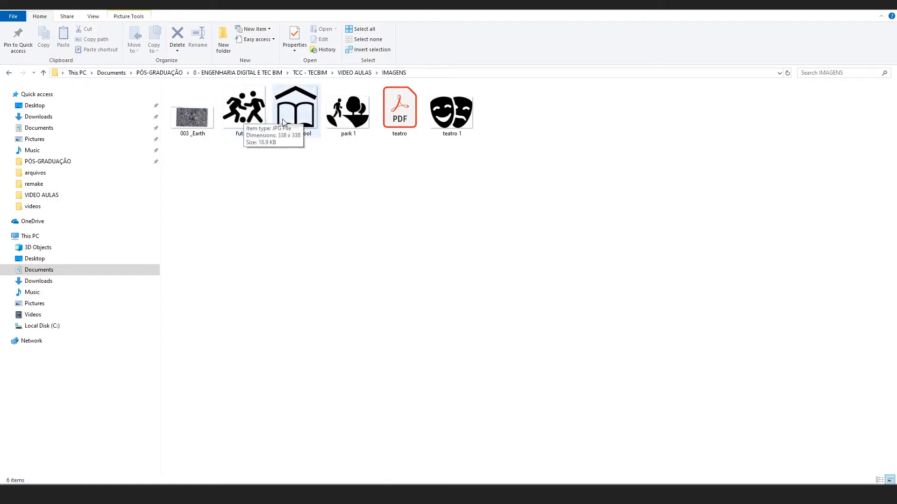
drag(246, 114, 411, 232)
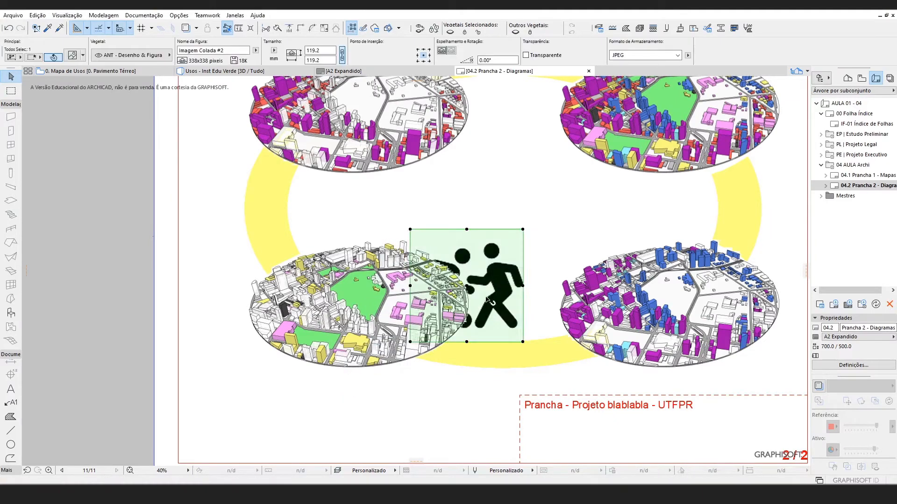
- Scale the football image down to about 18.3 mm and move it into the blank area above the lower-left diagram
click(524, 342)
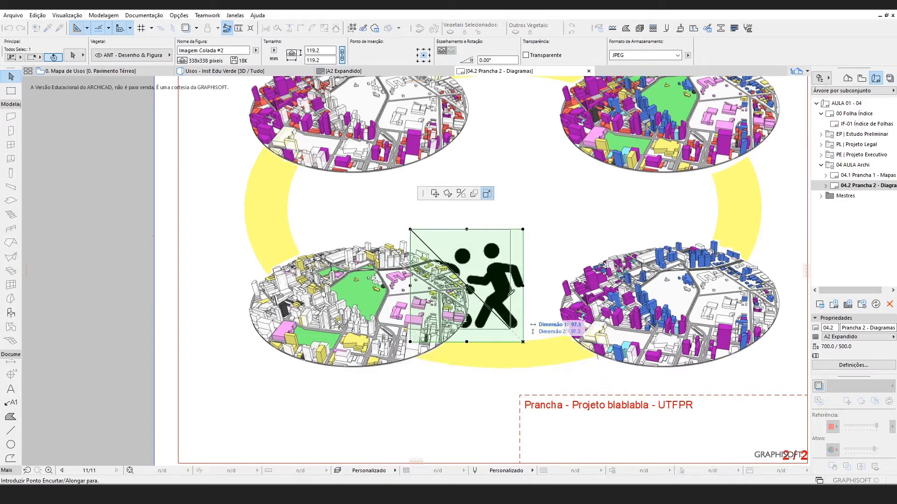
click(427, 248)
click(419, 242)
scroll(442, 195, up, 3)
scroll(425, 278, down, 1)
middle_drag(425, 279, 410, 316)
key(Escape)
click(429, 235)
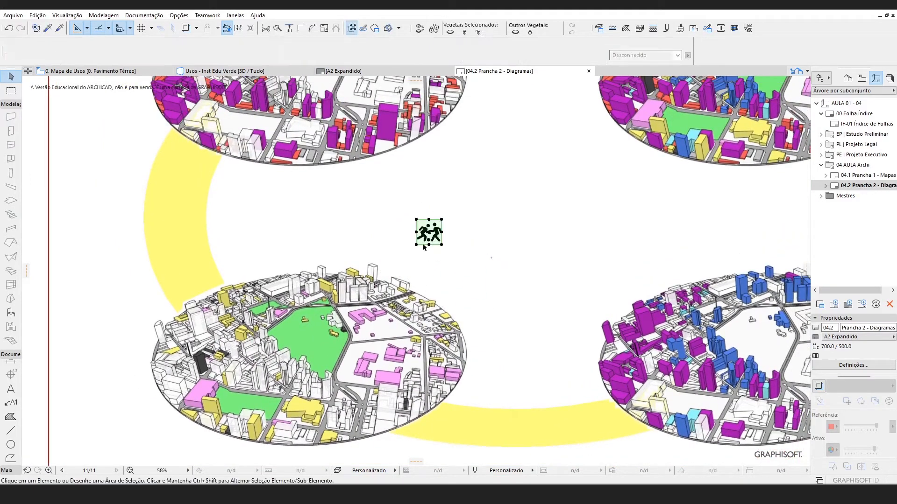
- Reduce the football icon to about 10 mm and shift its position slightly above the lower-left diagram
scroll(396, 261, up, 6)
click(405, 208)
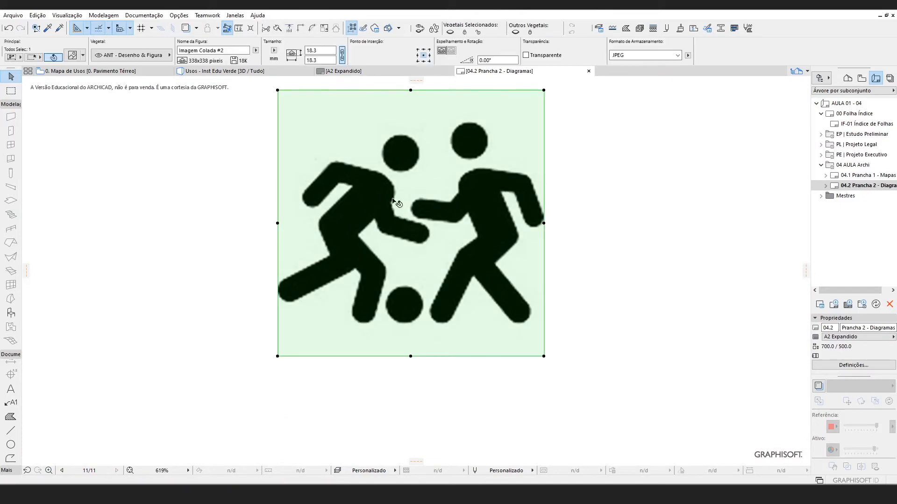
key(Escape)
scroll(414, 195, up, 5)
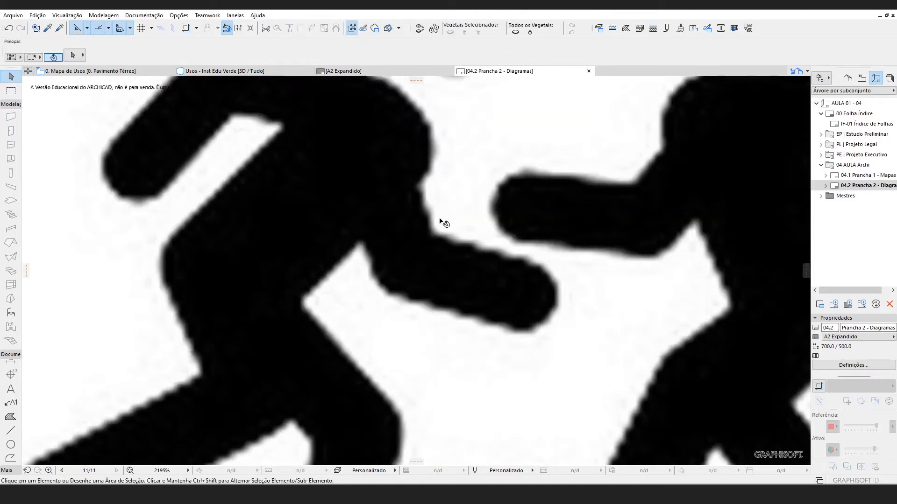
scroll(444, 228, down, 12)
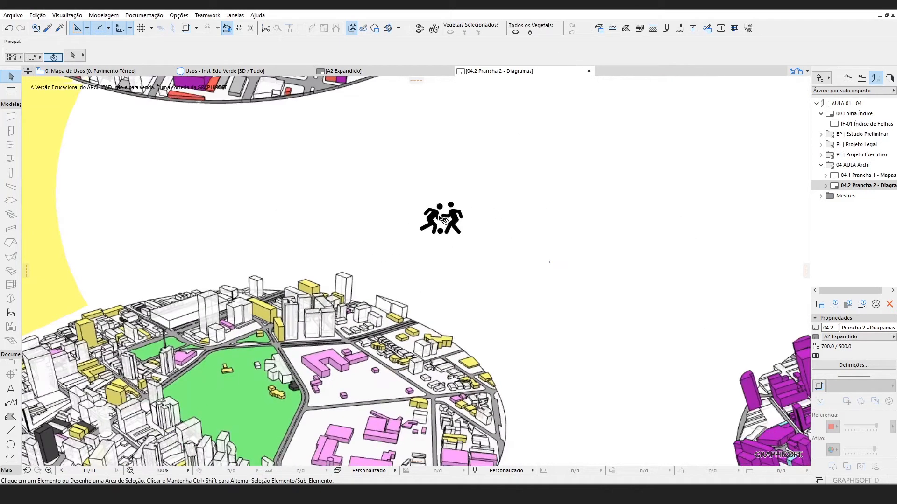
click(449, 224)
click(464, 239)
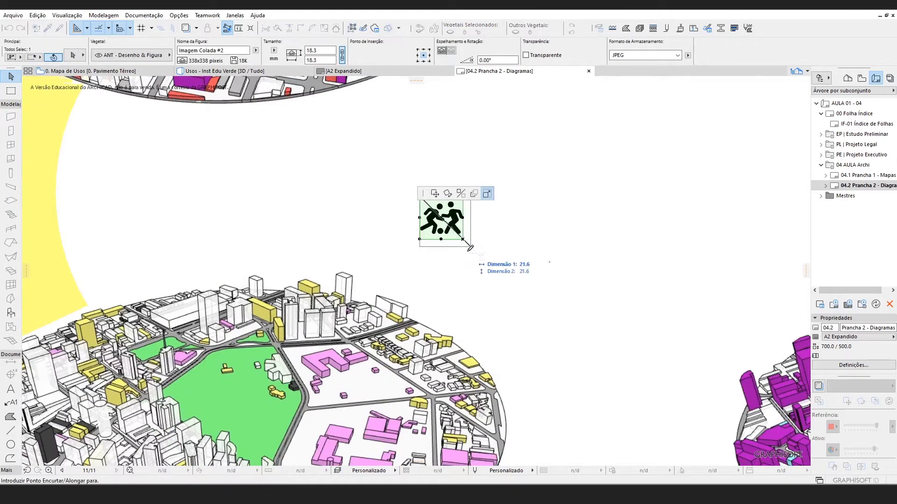
click(443, 218)
drag(431, 212, 435, 246)
click(440, 225)
scroll(440, 225, down, 3)
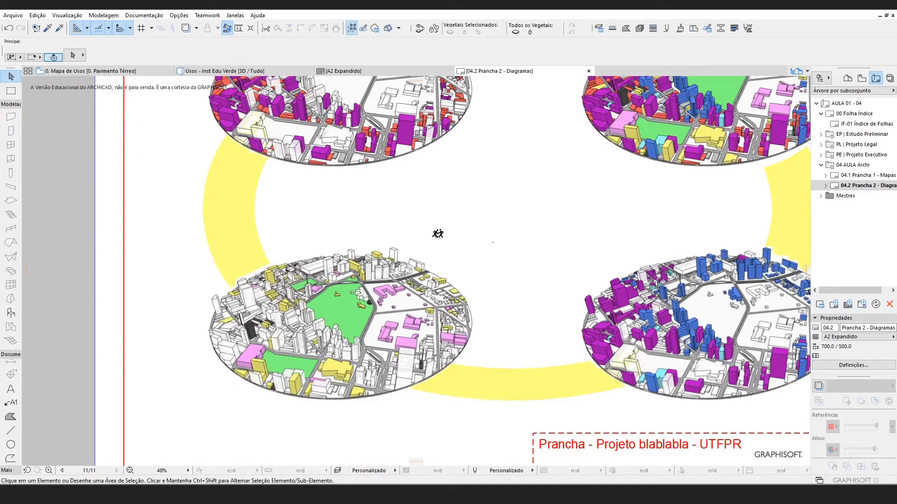
- Insert the icon_school image from the IMAGENS folder, move it above the lower-left diagram and bring it forward in the display order
click(290, 451)
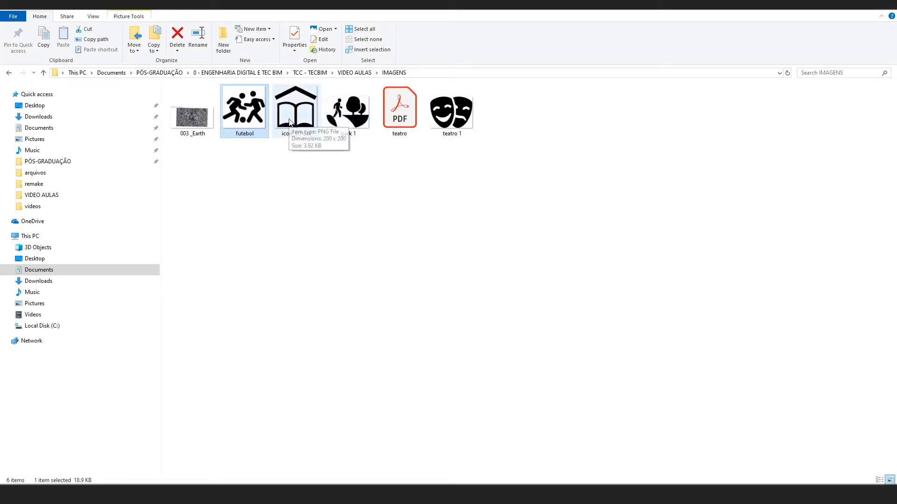
mouse_move(290, 121)
mouse_down()
mouse_move(299, 123)
mouse_move(322, 393)
mouse_move(309, 485)
mouse_move(234, 257)
mouse_up()
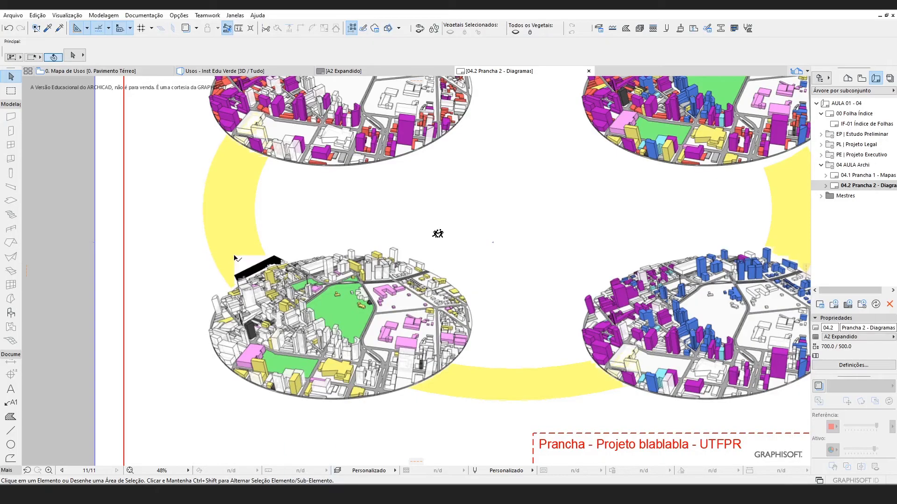
click(254, 263)
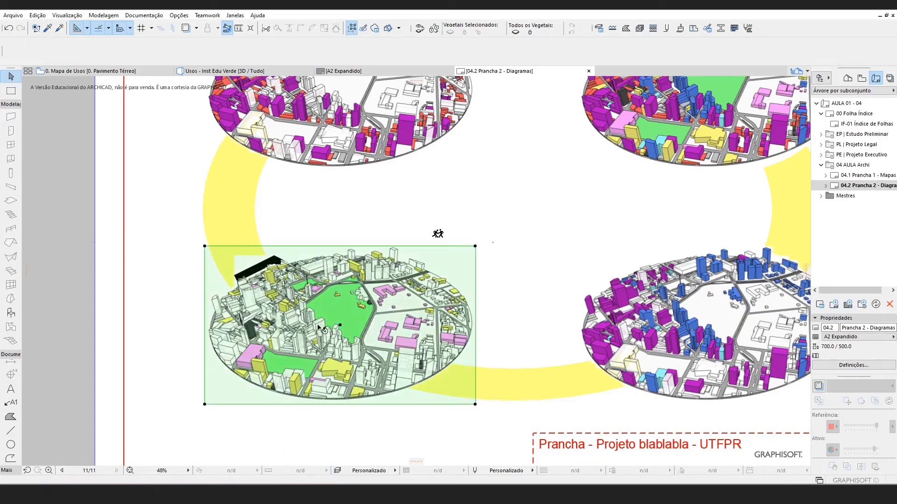
key(Escape)
click(238, 259)
drag(273, 298, 296, 217)
right_click(296, 217)
mouse_move(364, 325)
click(462, 324)
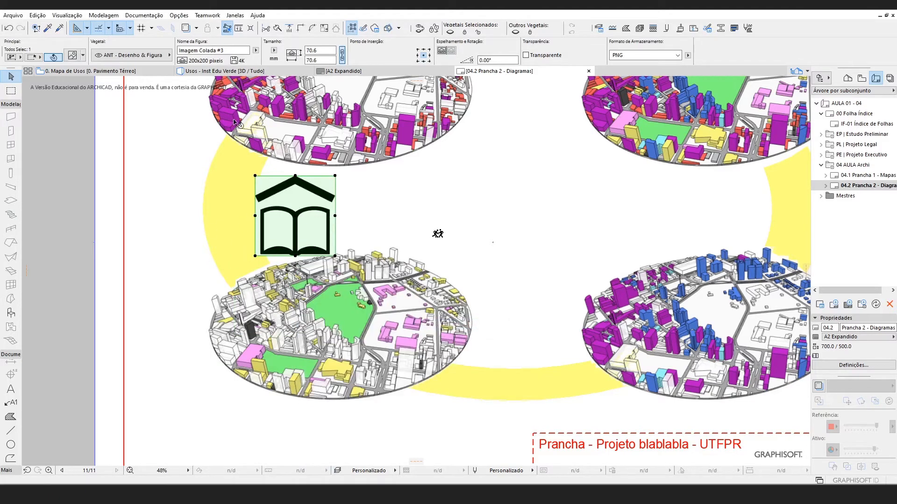
- Make the school icon's background transparent in its figure settings
click(71, 55)
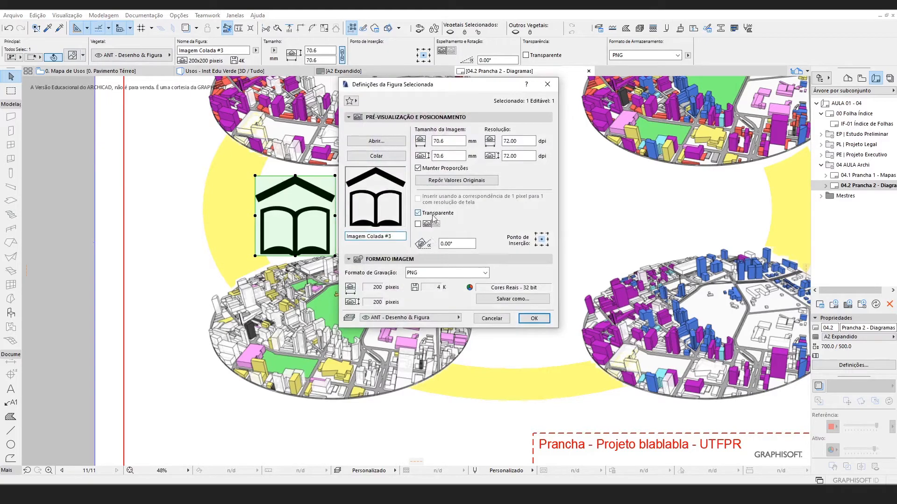
click(534, 318)
scroll(281, 260, up, 6)
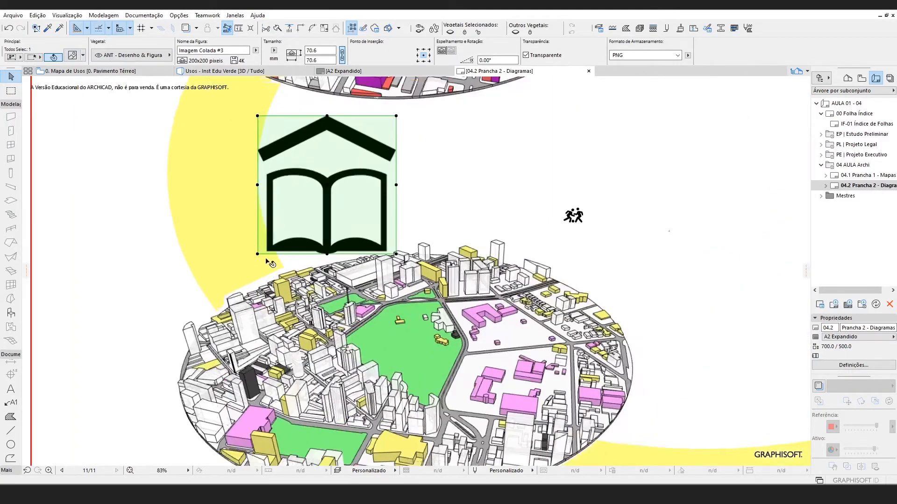
scroll(320, 196, down, 4)
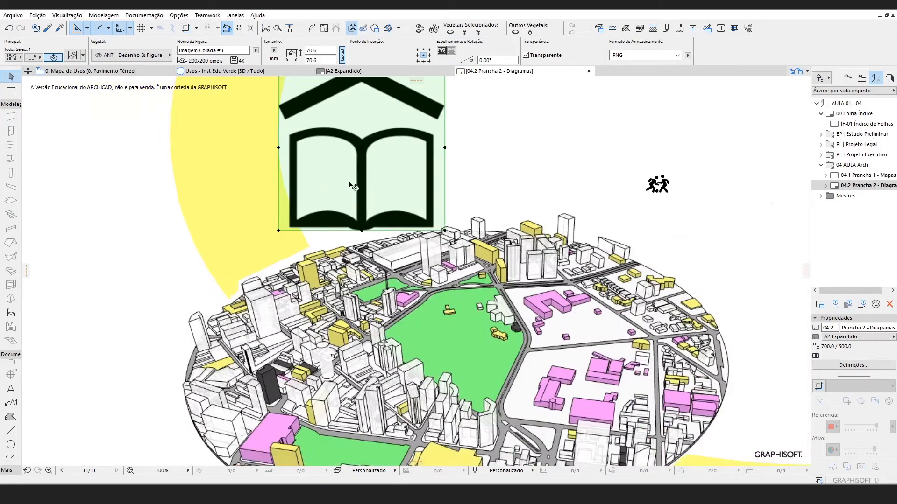
- Scale the school icon down to about 18.3 mm and place it outside the yellow ring, up and left of the lower-left diagram
mouse_move(359, 162)
mouse_down()
mouse_move(304, 214)
mouse_move(263, 185)
mouse_move(195, 182)
mouse_up()
scroll(262, 184, down, 2)
click(256, 231)
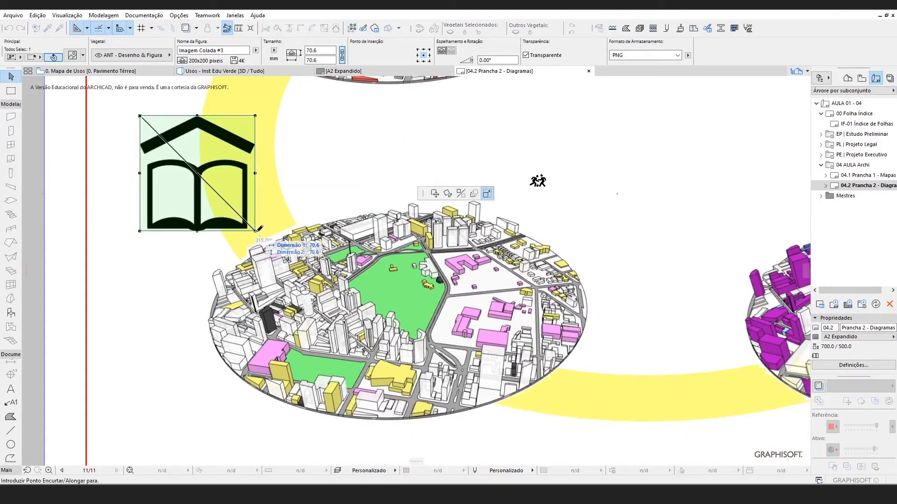
click(169, 146)
click(155, 131)
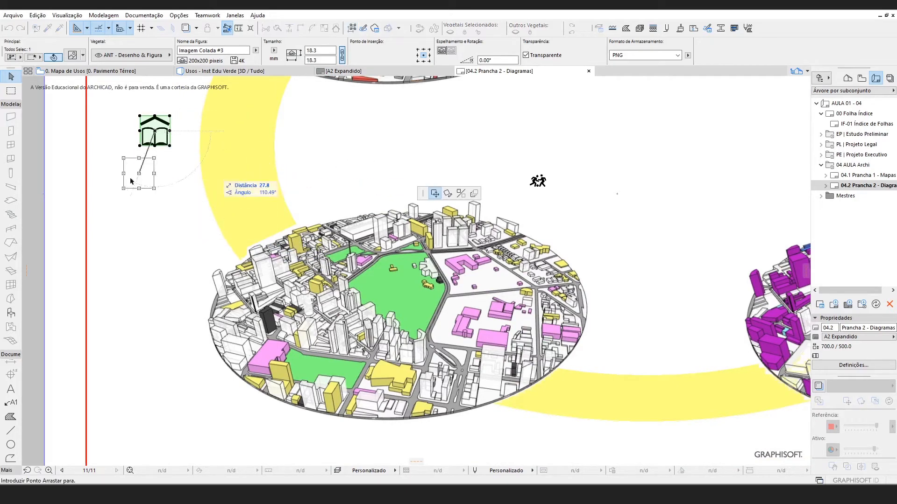
click(191, 195)
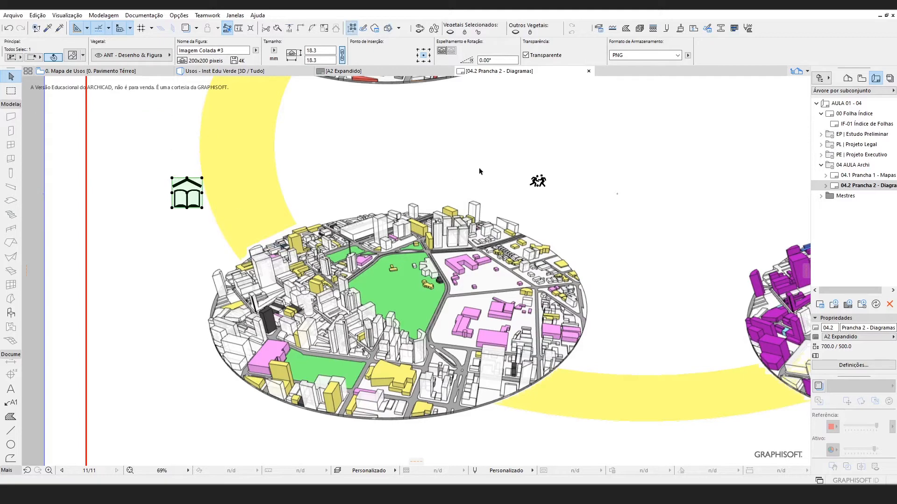
- Try the football icon on the lower-left diagram's green park, bring it forward with Passar para a Frente, and return it above the diagram
click(541, 183)
drag(538, 182, 414, 279)
scroll(414, 280, up, 3)
right_click(415, 284)
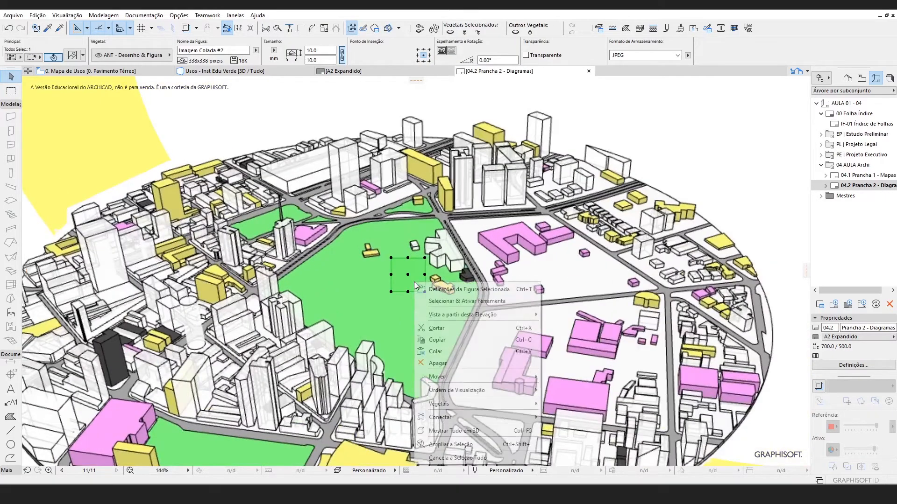
mouse_move(536, 393)
click(565, 391)
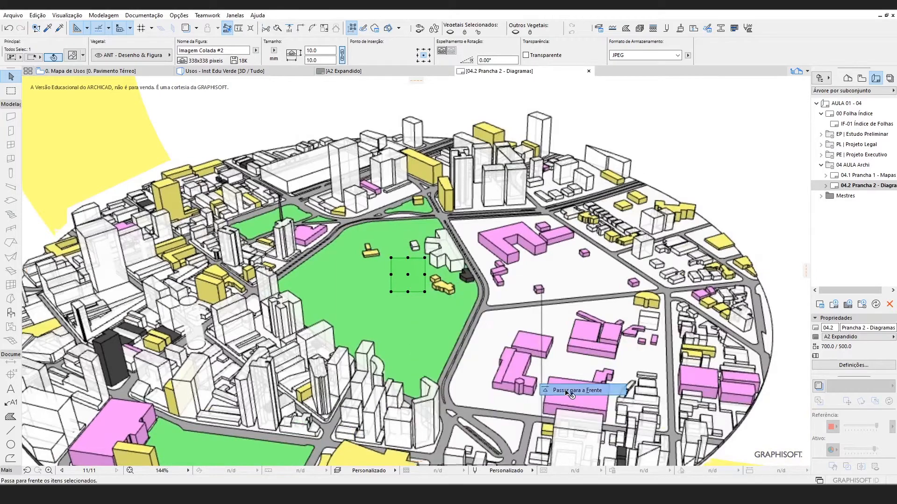
scroll(409, 276, down, 4)
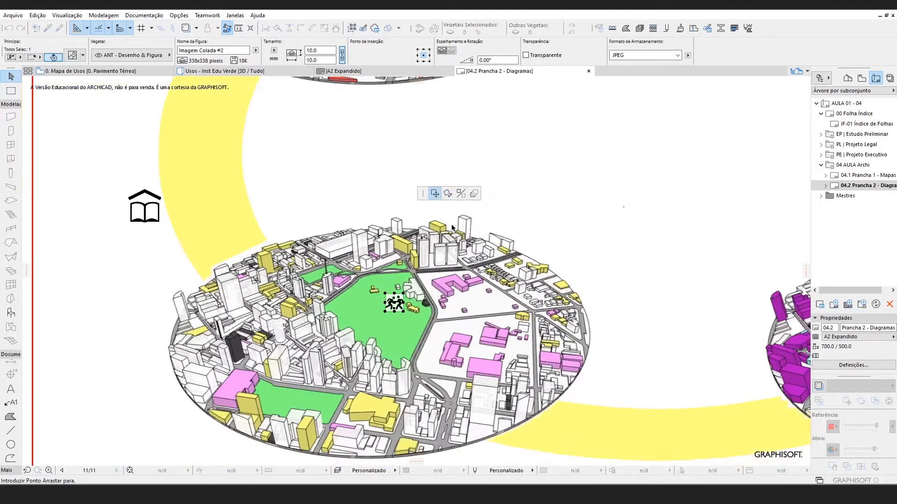
click(504, 186)
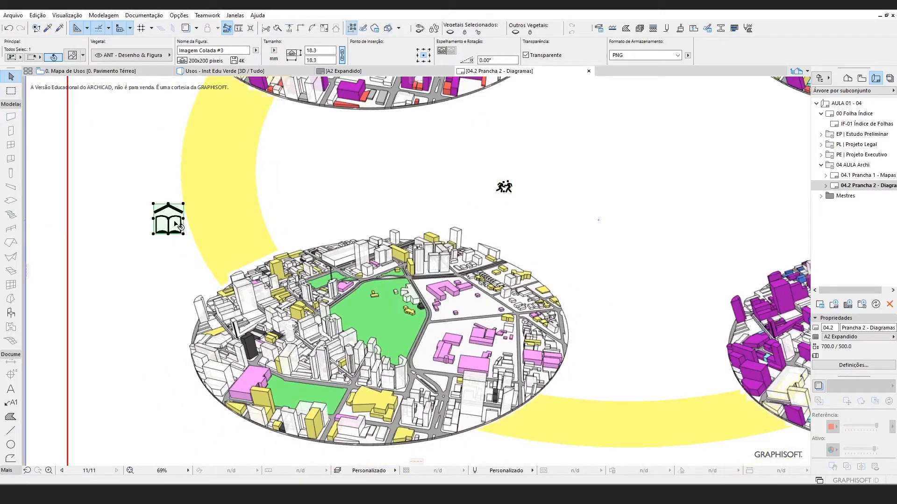
- Shift the school icon slightly down and insert the park 1 image from the IMAGENS folder above the lower-left diagram
drag(171, 223, 177, 248)
key(Escape)
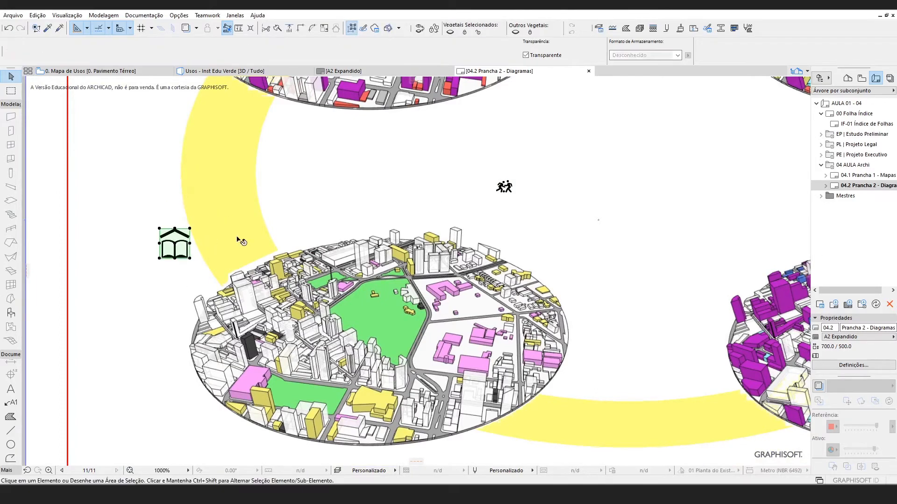
click(219, 460)
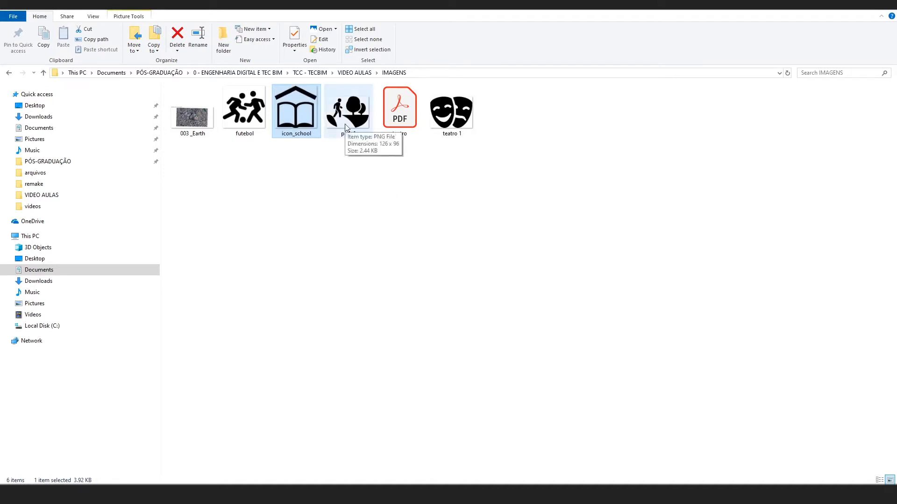
drag(345, 111, 359, 205)
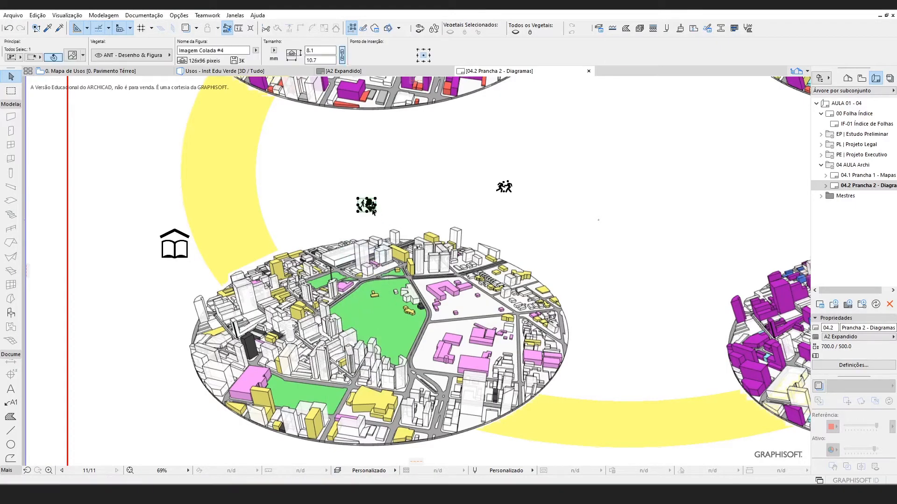
- Make the park icon's background transparent and move the icon slightly up into the blank area inside the ring
click(73, 56)
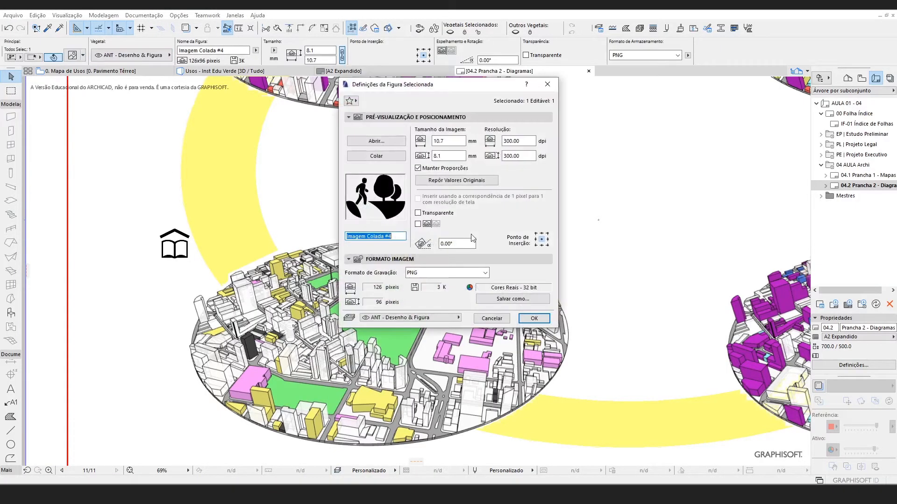
click(532, 319)
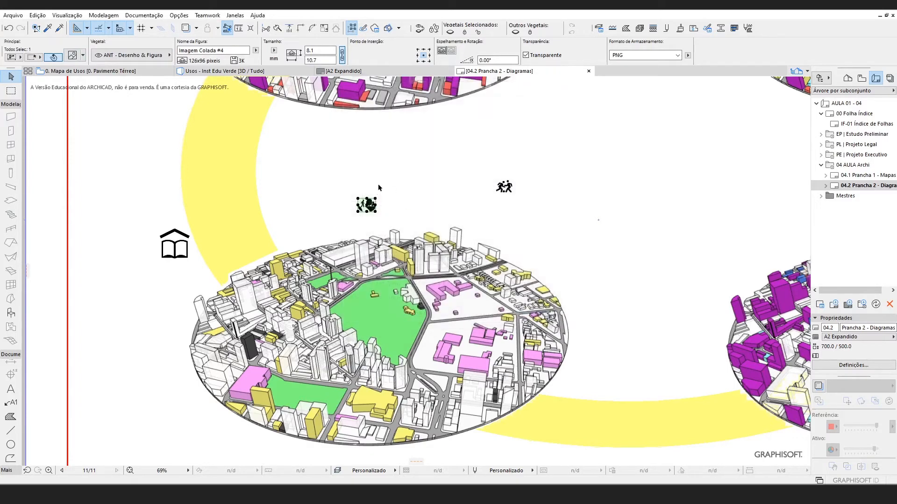
drag(369, 206, 361, 174)
click(425, 188)
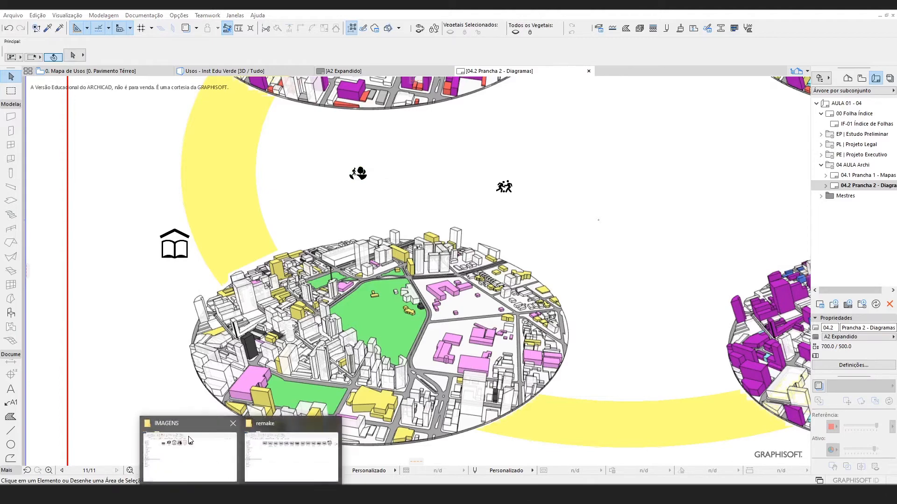
- Insert the teatro PDF from the IMAGENS folder into the diagram layout and move it onto the empty area outside the sheet
click(191, 441)
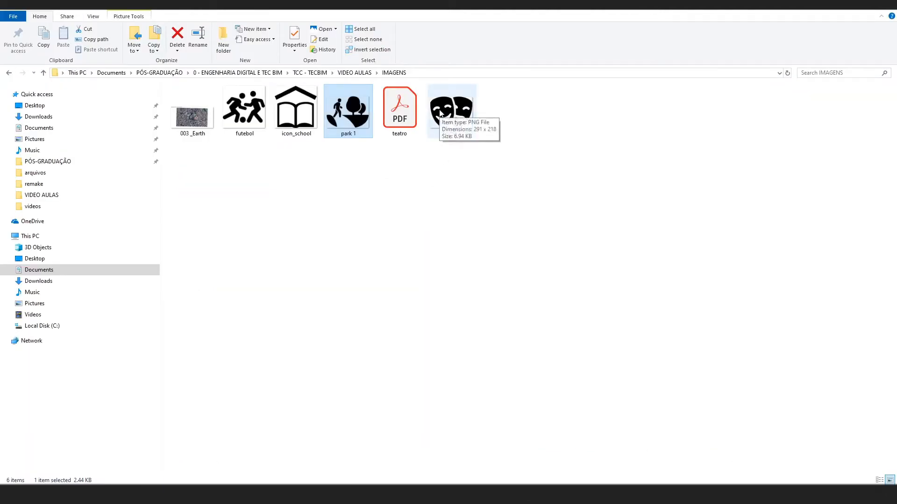
click(398, 114)
mouse_move(417, 99)
mouse_down()
mouse_move(426, 209)
mouse_move(312, 494)
mouse_move(602, 203)
mouse_up()
scroll(260, 236, down, 4)
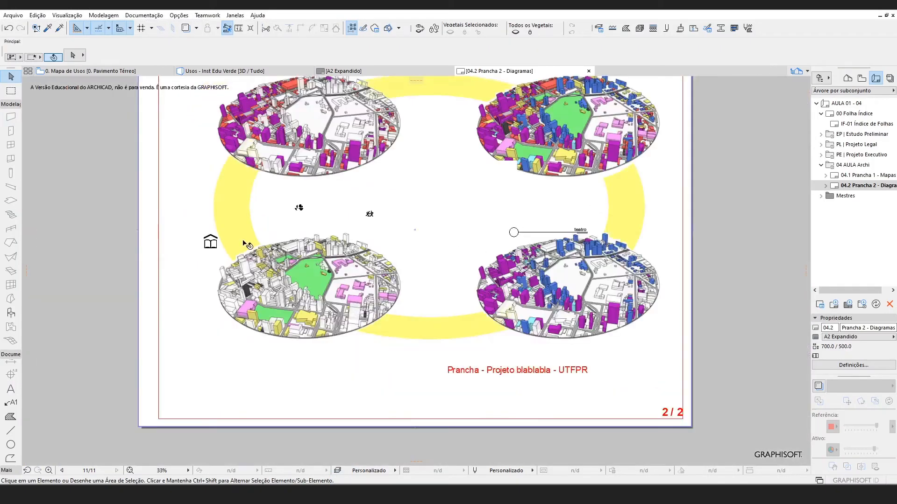
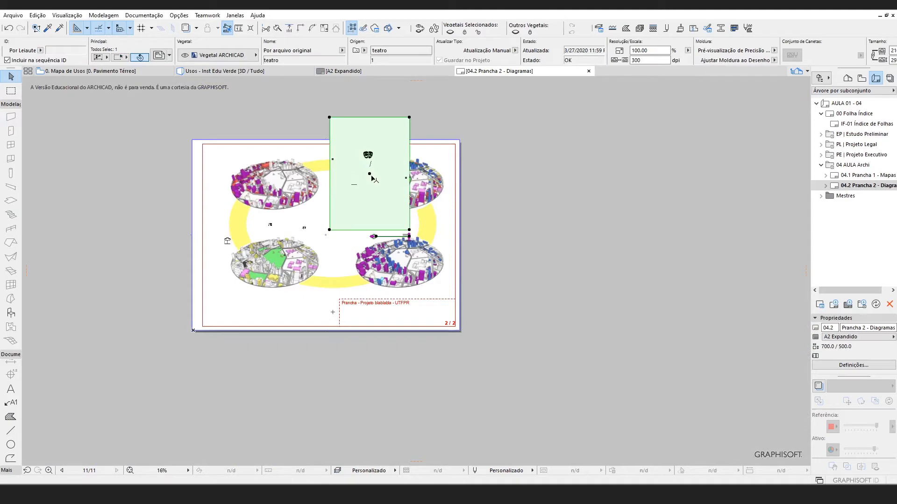
drag(370, 176, 616, 224)
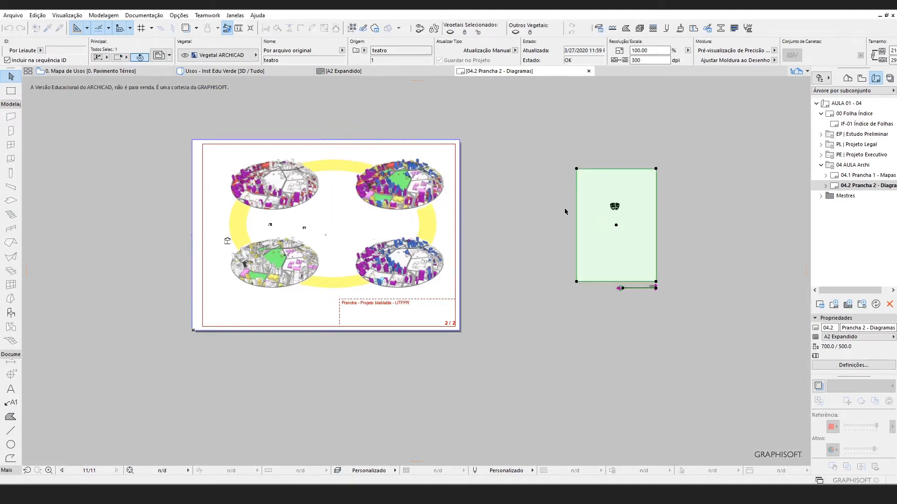
scroll(682, 220, up, 5)
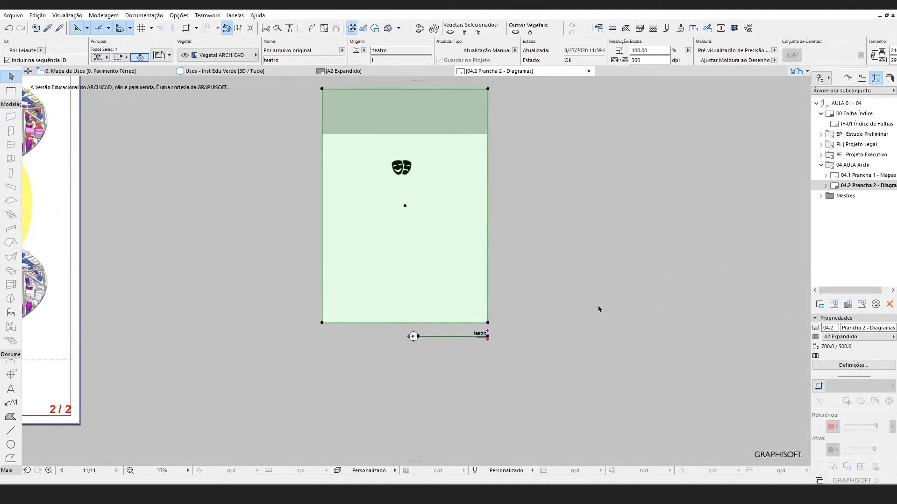
scroll(426, 195, up, 8)
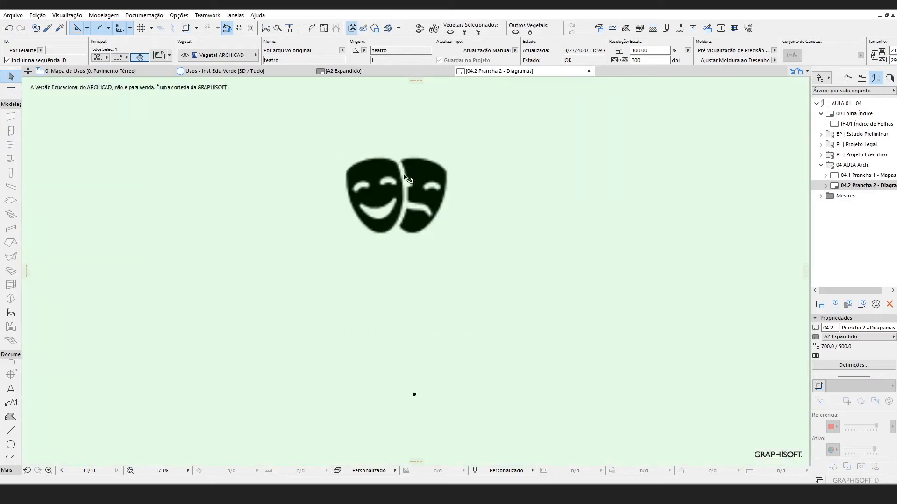
scroll(414, 260, down, 9)
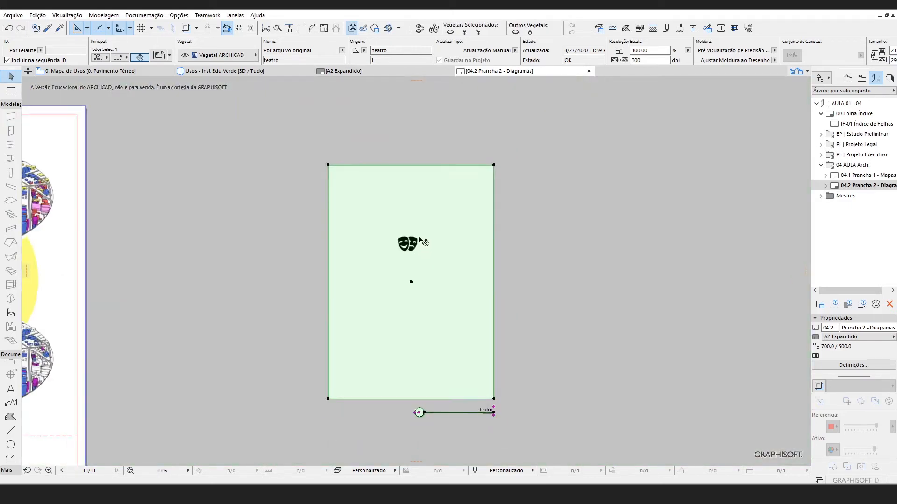
- Explode the teatro drawing within the current view, keeping the original elements, and delete the original drawing and its leftover title
right_click(418, 238)
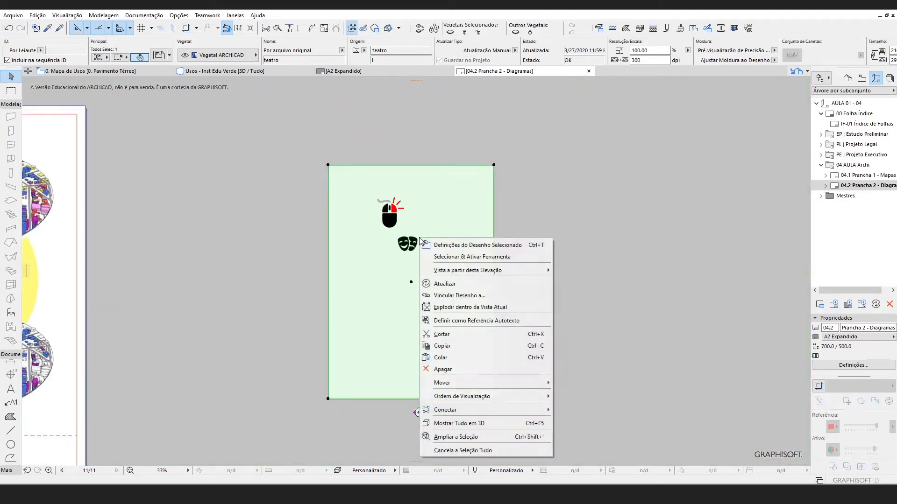
click(467, 307)
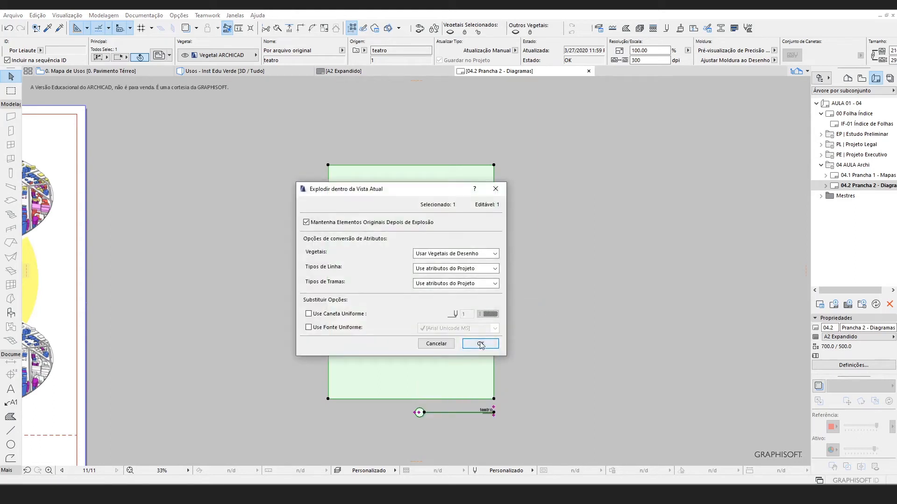
click(481, 345)
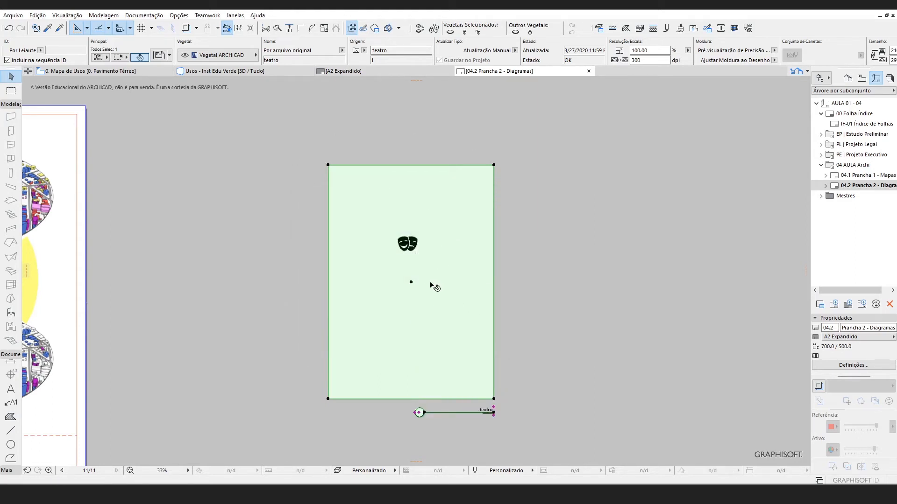
mouse_move(411, 282)
ctrl+mouse_down()
mouse_move(584, 300)
mouse_move(581, 280)
ctrl+mouse_up()
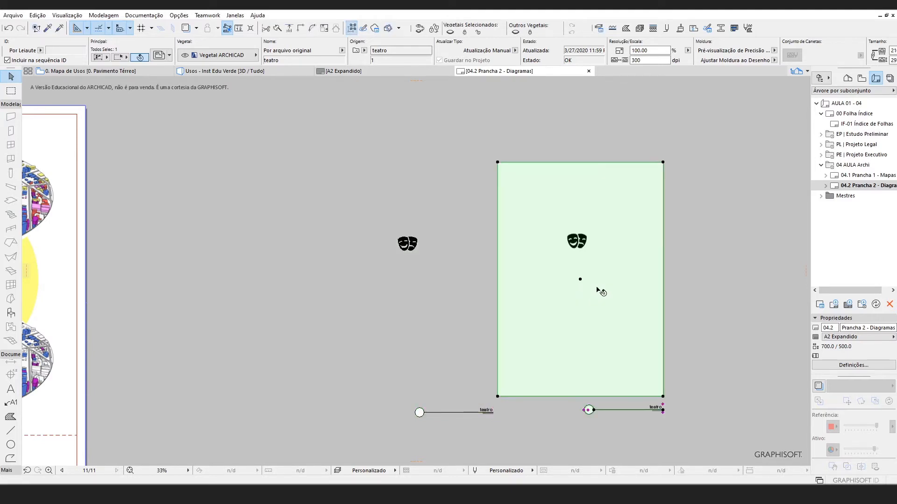
key(Delete)
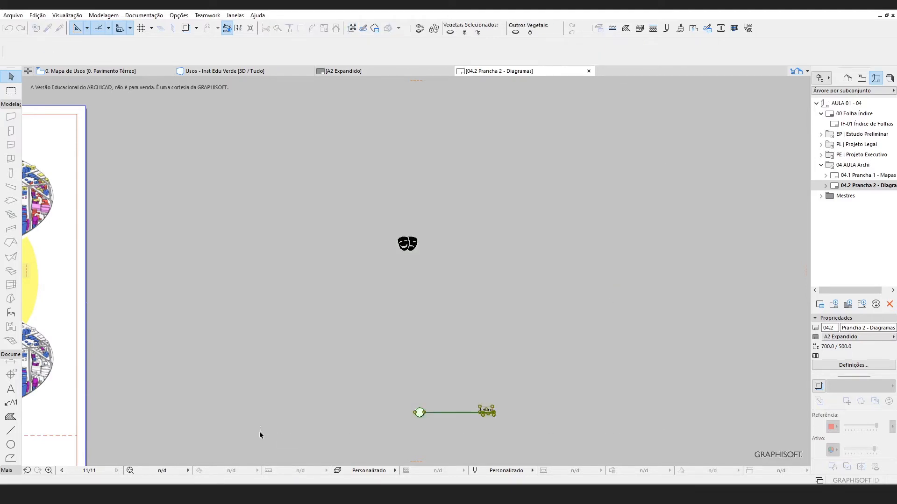
key(Delete)
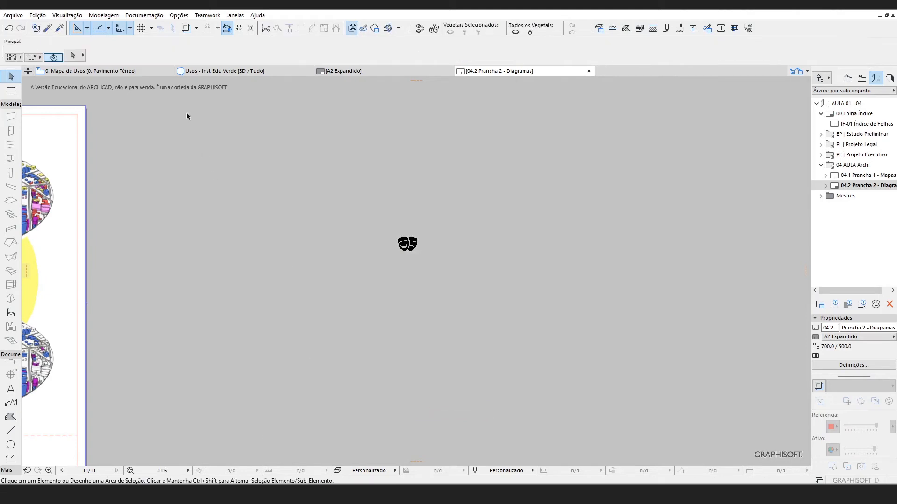
- Select only the smiling mask's fill in the theatre icon and set its fill background pen to 219
drag(178, 91, 469, 321)
scroll(394, 247, up, 5)
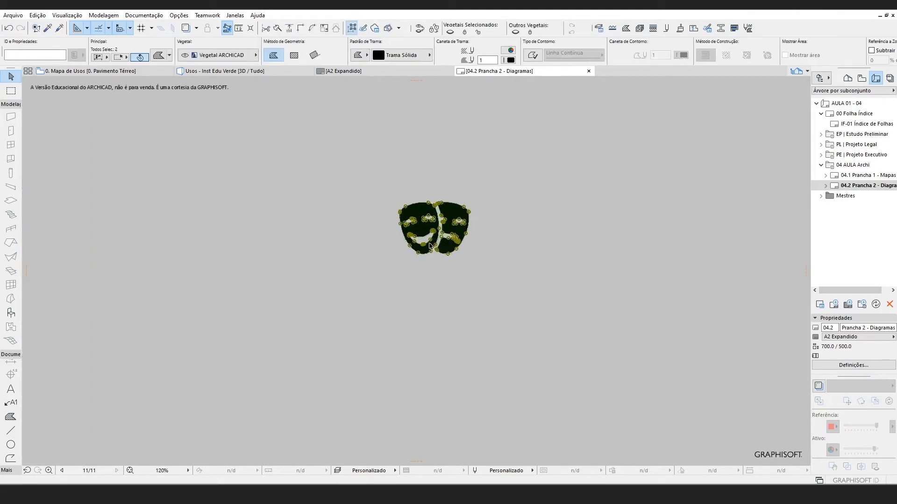
scroll(429, 247, up, 6)
click(250, 161)
click(341, 220)
click(299, 197)
click(333, 152)
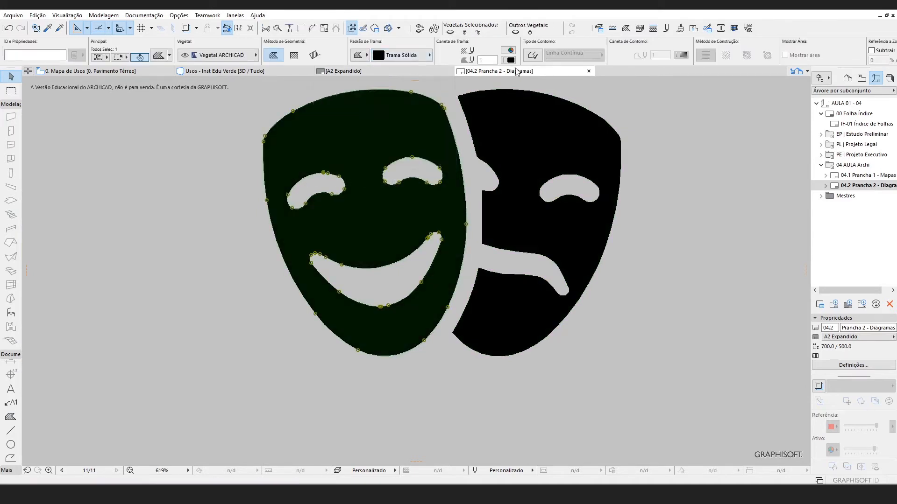
click(510, 60)
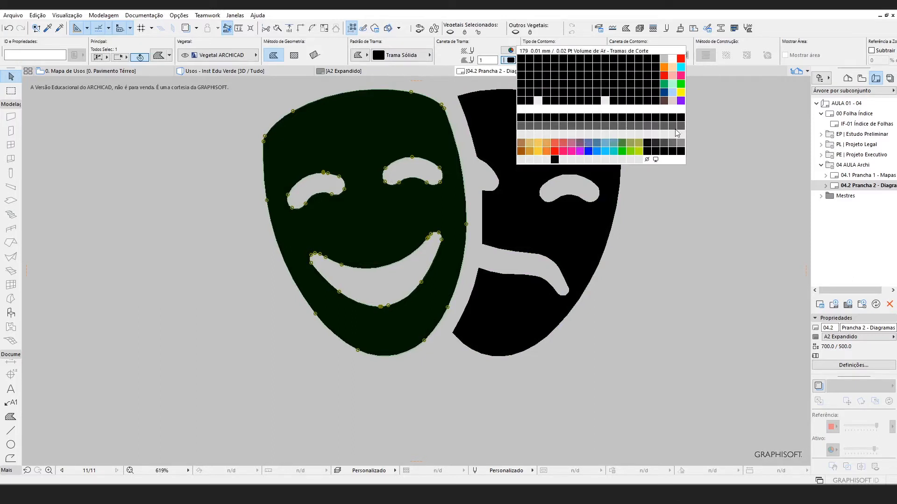
click(672, 144)
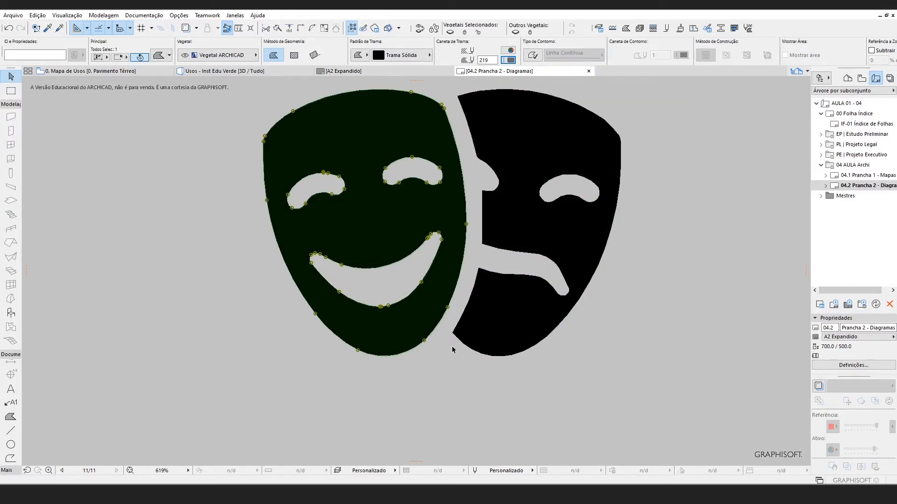
- Set the smiling mask's fill foreground pen to 218, a dark grey
click(478, 322)
click(397, 241)
mouse_move(396, 75)
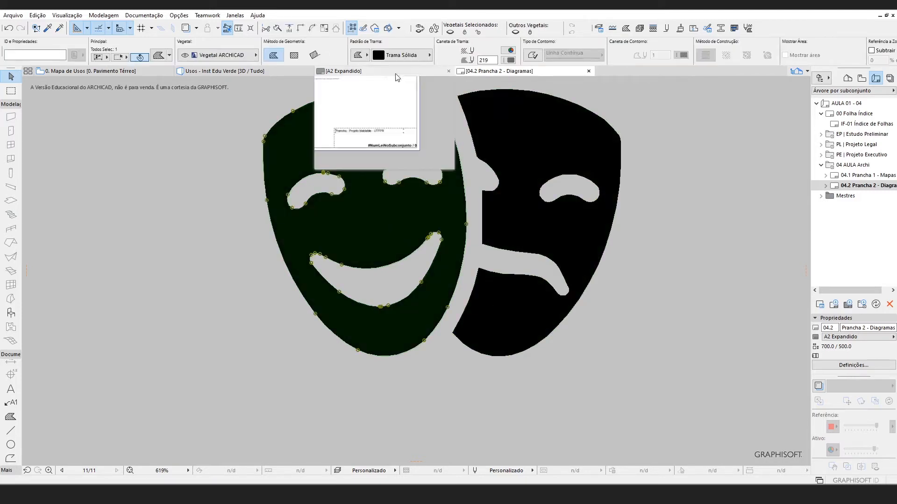
click(509, 51)
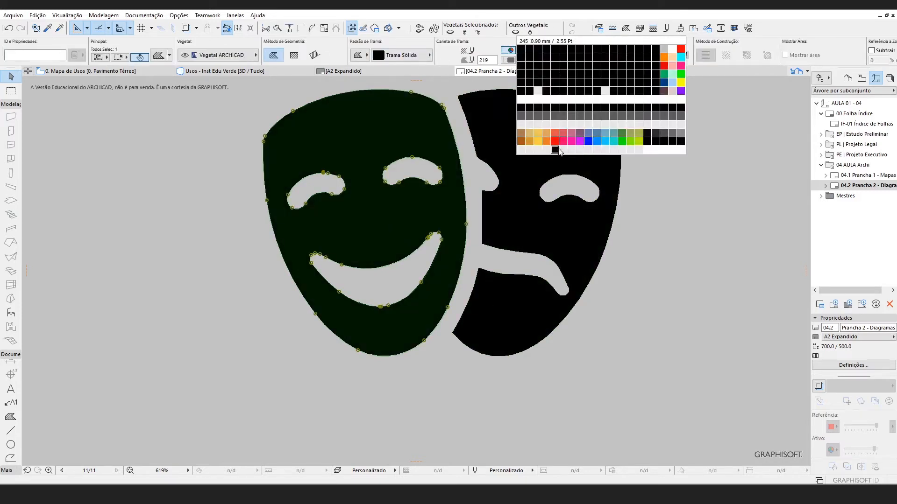
click(664, 133)
key(Escape)
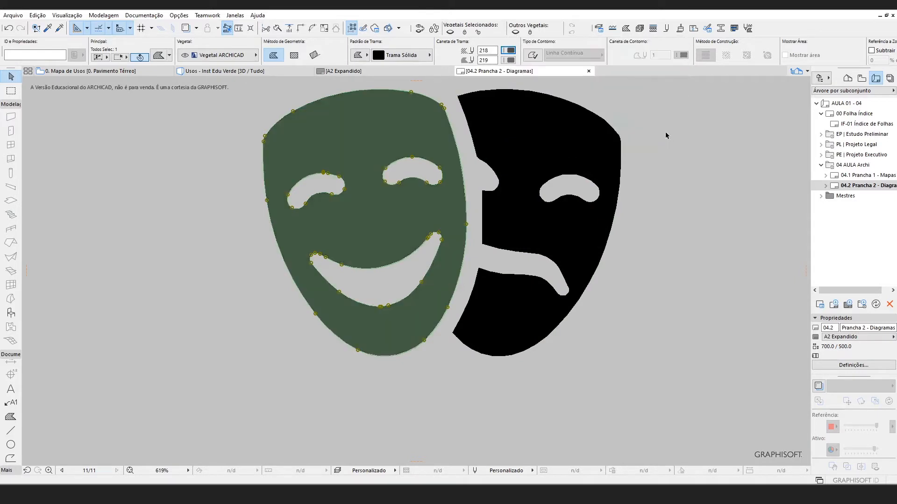
- Move both theatre mask fills together onto the sheet, into the blank area inside the ring beside the lower-left diagram
scroll(597, 277, down, 3)
scroll(593, 275, down, 1)
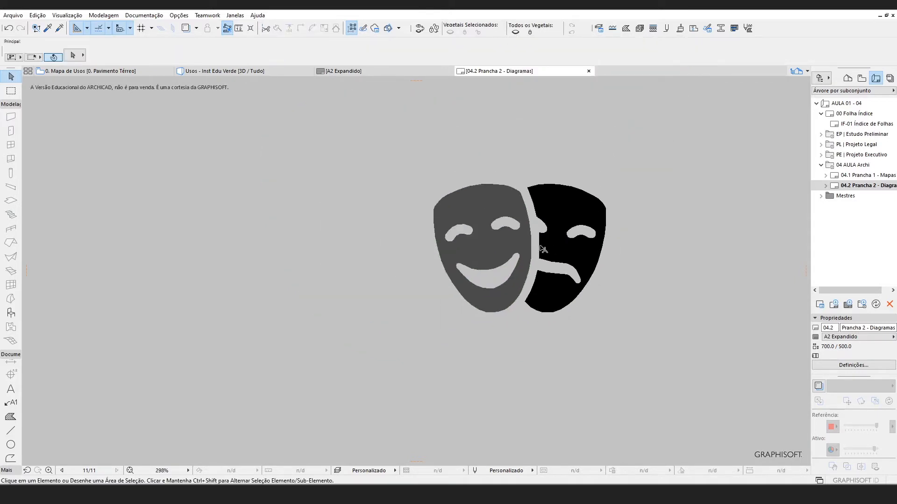
click(507, 216)
drag(374, 146, 673, 341)
key(ctrl+d)
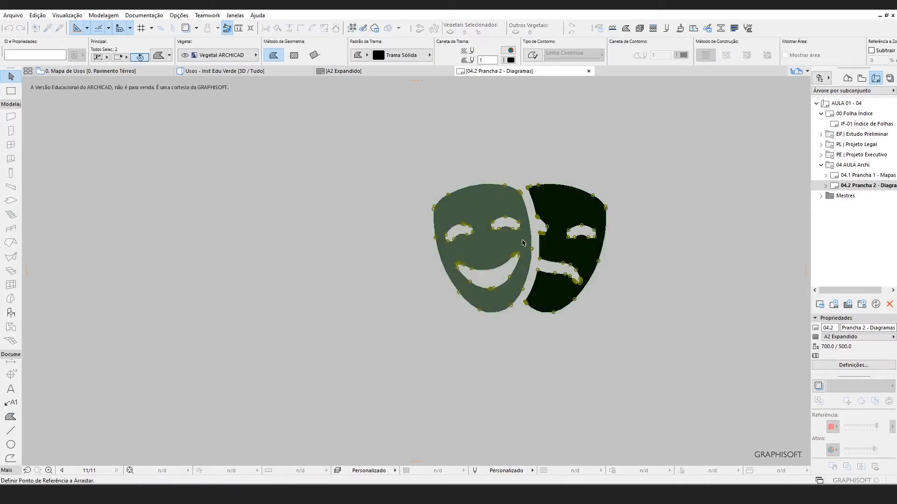
click(533, 251)
scroll(615, 240, down, 8)
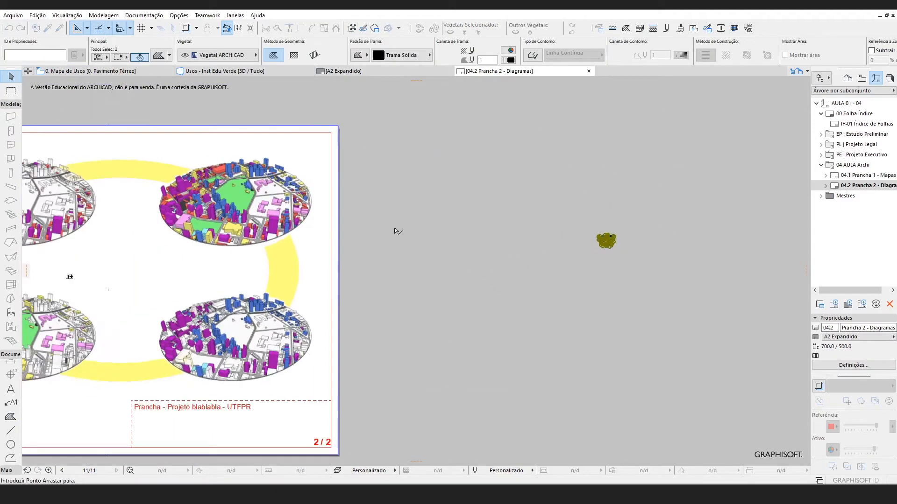
scroll(346, 201, down, 2)
scroll(168, 271, up, 5)
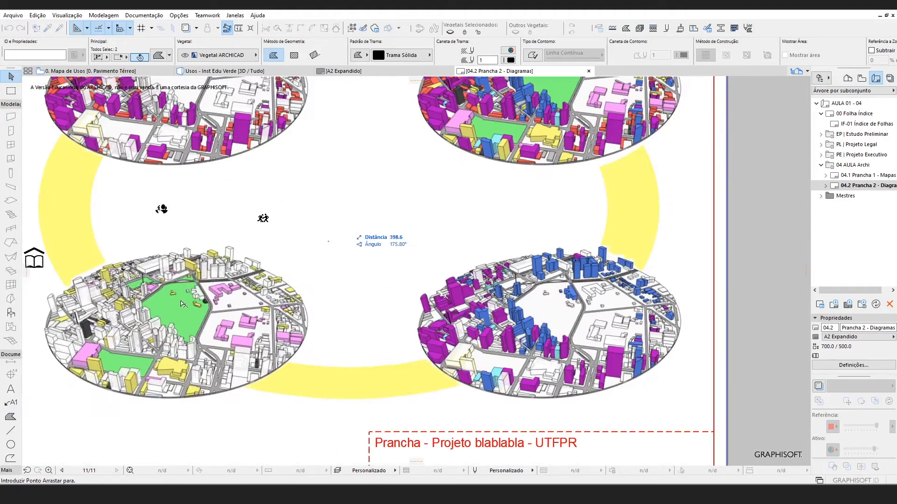
scroll(299, 228, down, 2)
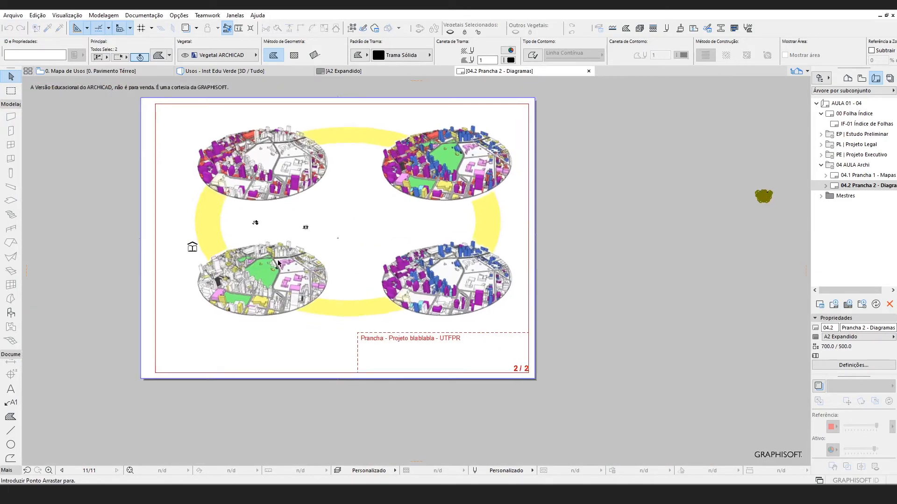
scroll(284, 270, up, 4)
scroll(462, 254, down, 2)
scroll(481, 229, up, 2)
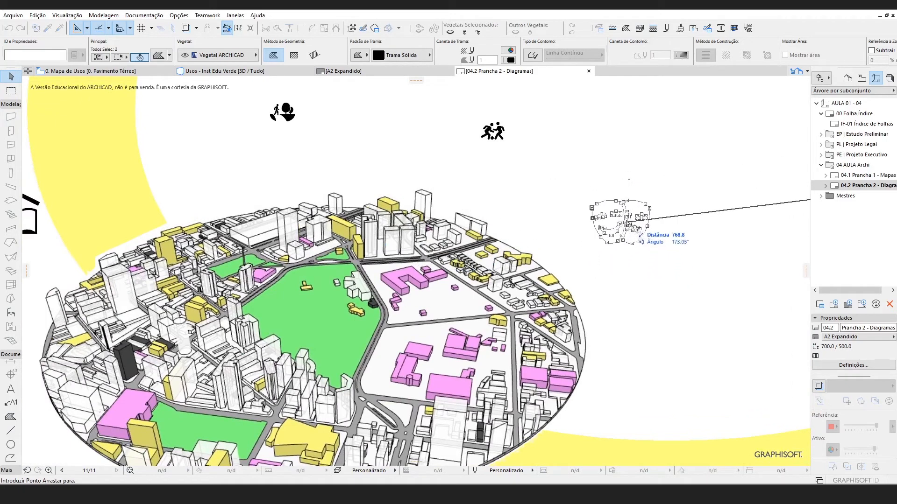
click(638, 235)
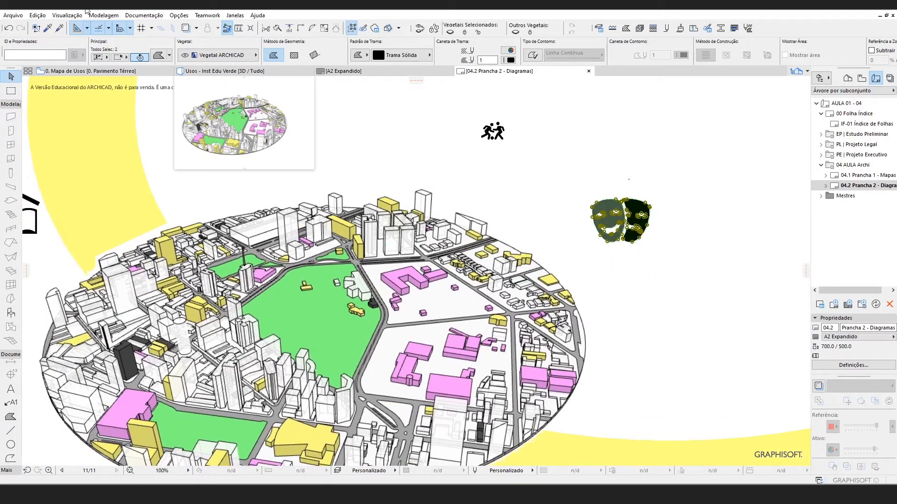
- Scale the two theatre mask fills down graphically with Novo Tamanho to roughly two thirds of their size
click(37, 15)
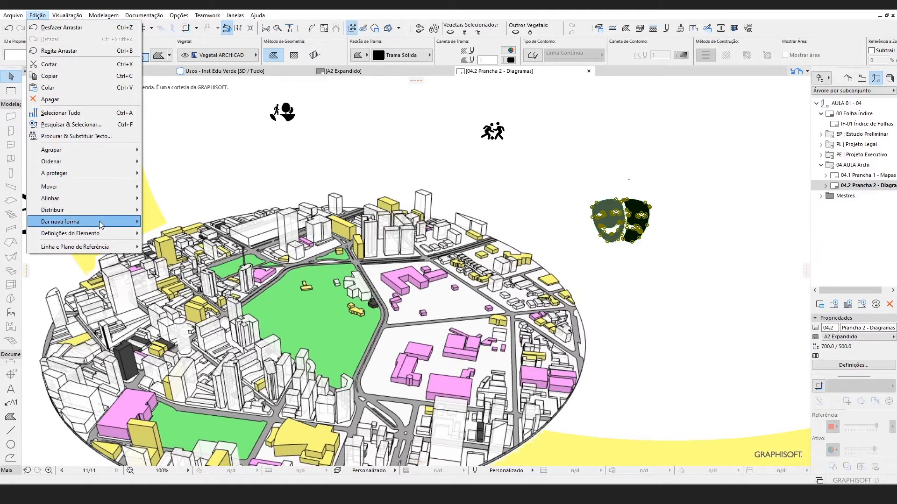
mouse_move(99, 221)
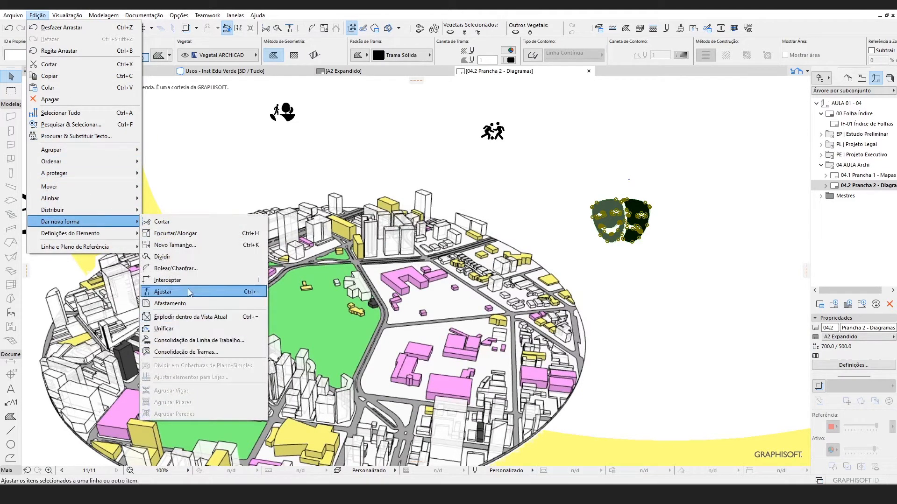
click(180, 246)
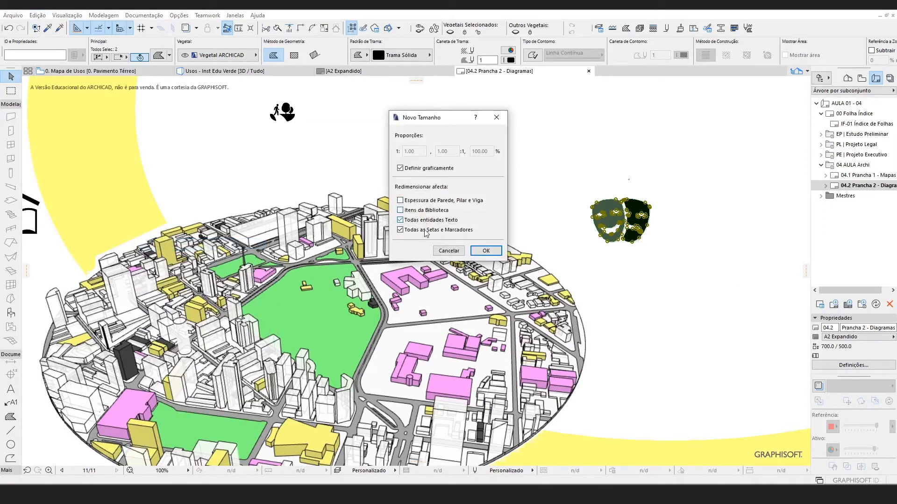
click(485, 251)
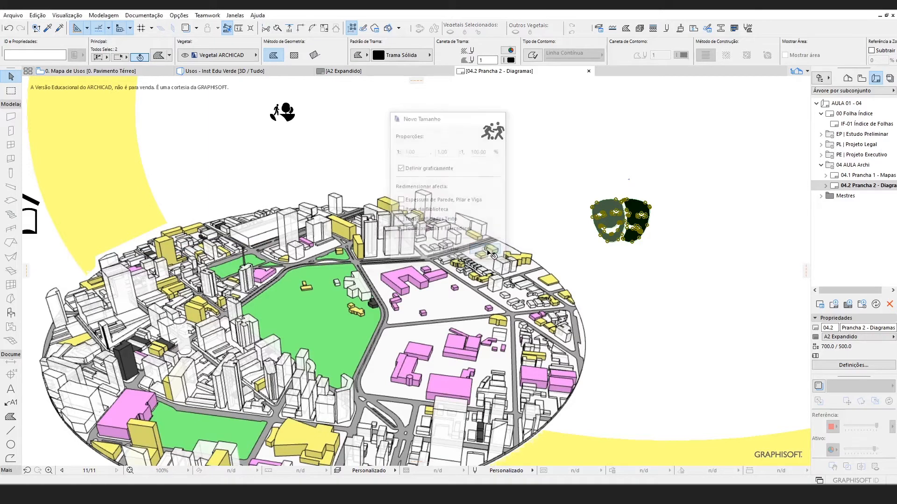
click(592, 218)
click(658, 218)
click(615, 220)
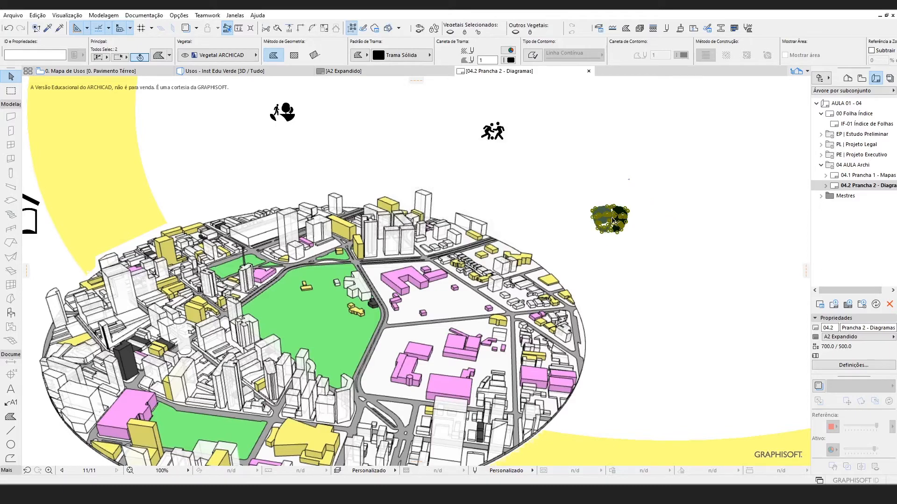
- Shift the reduced theatre mask icon slightly away from the lower-left diagram and clear the selection
scroll(653, 231, up, 2)
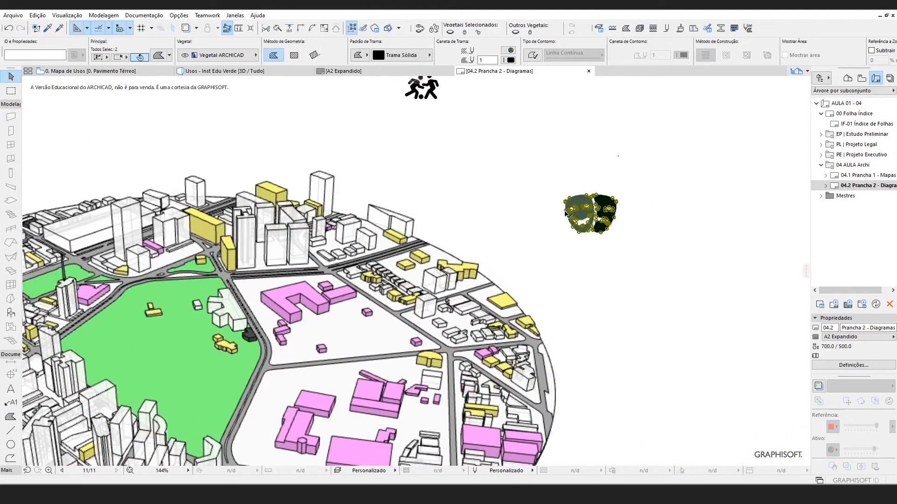
click(585, 220)
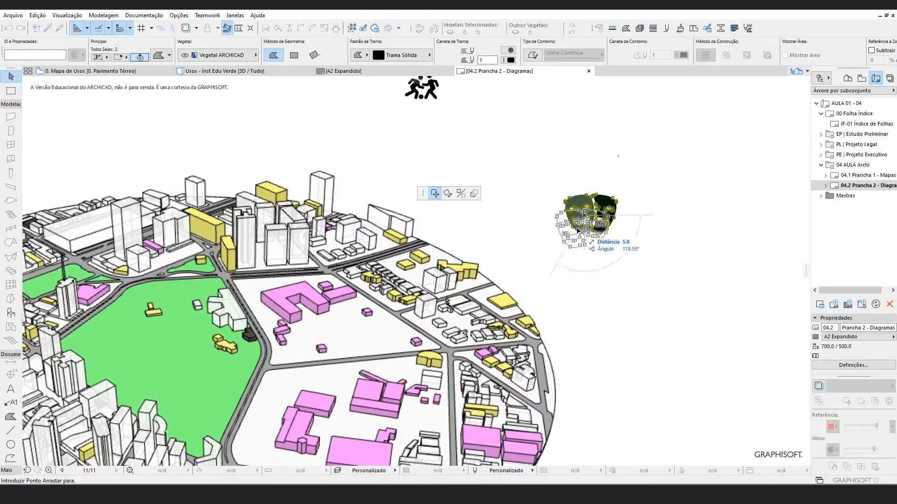
scroll(586, 229, down, 3)
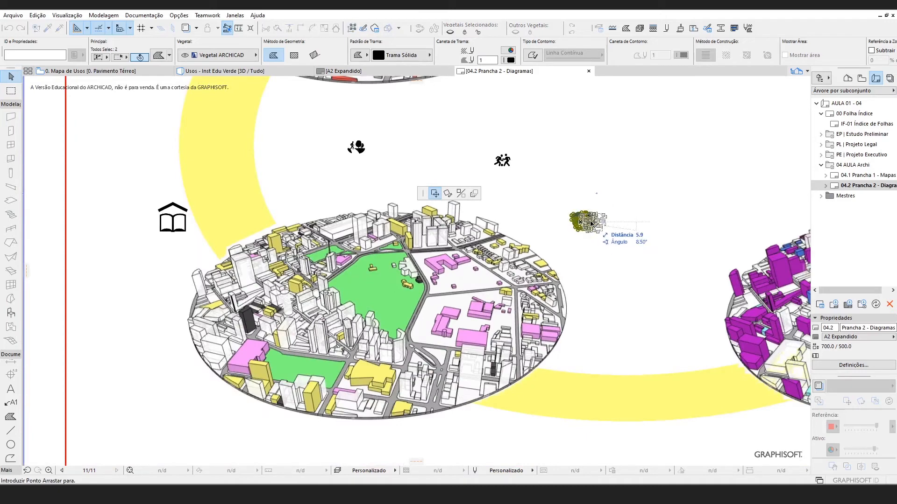
click(594, 232)
key(Escape)
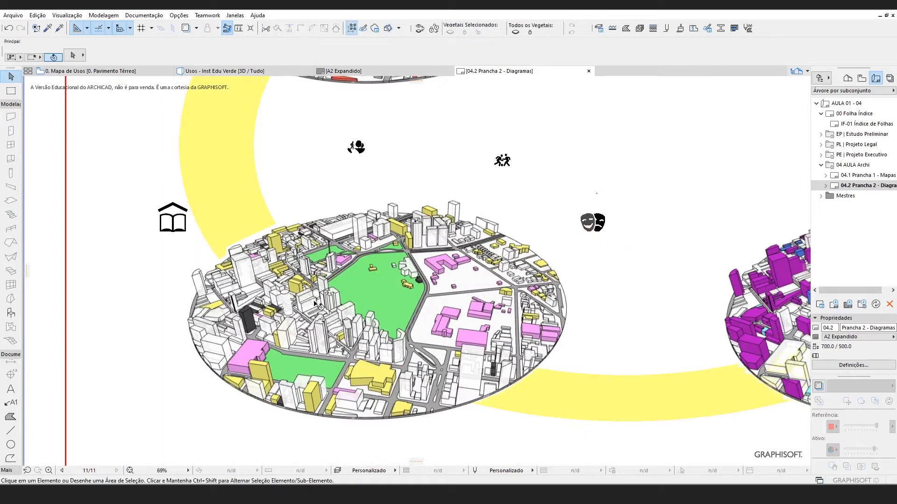
- Activate the Line tool, switch the layout pen set to Livro de Leiautes, and select pen 249 for editing
click(11, 431)
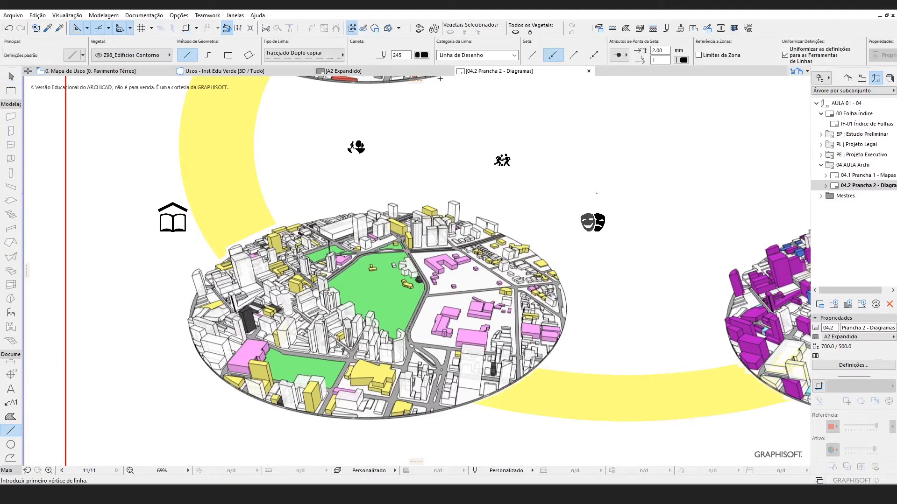
click(474, 471)
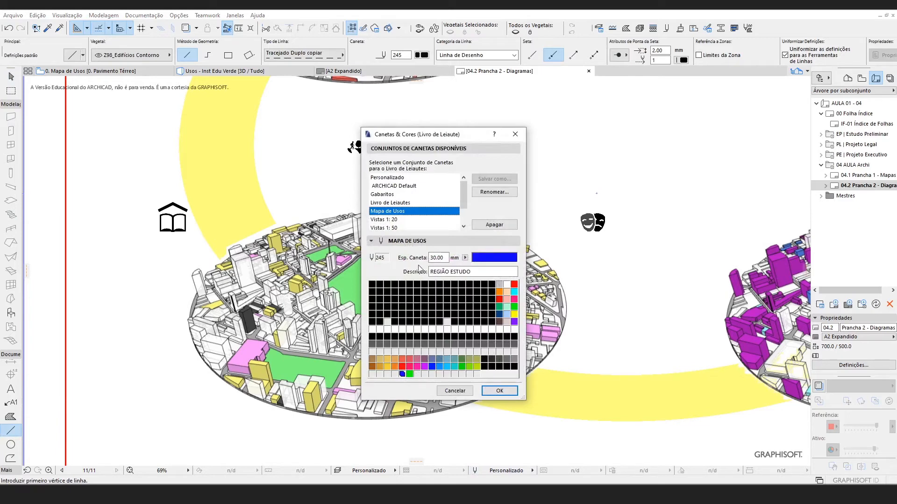
click(399, 202)
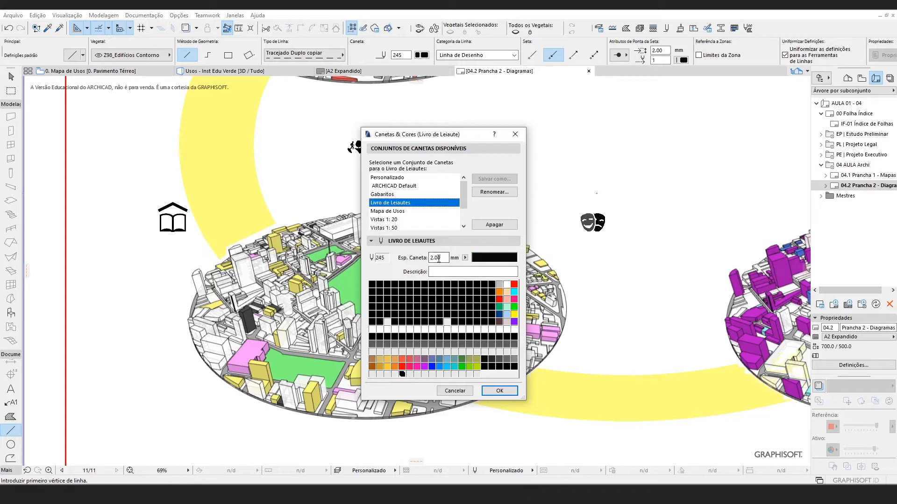
click(432, 375)
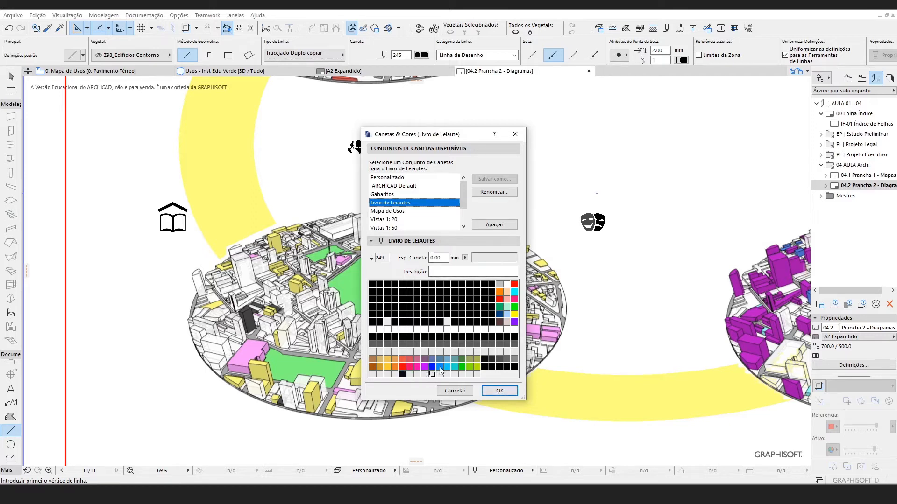
- Draw a double-dashed line without arrowheads in pen 245 from the pink building beside the small green area to the book icon
click(402, 374)
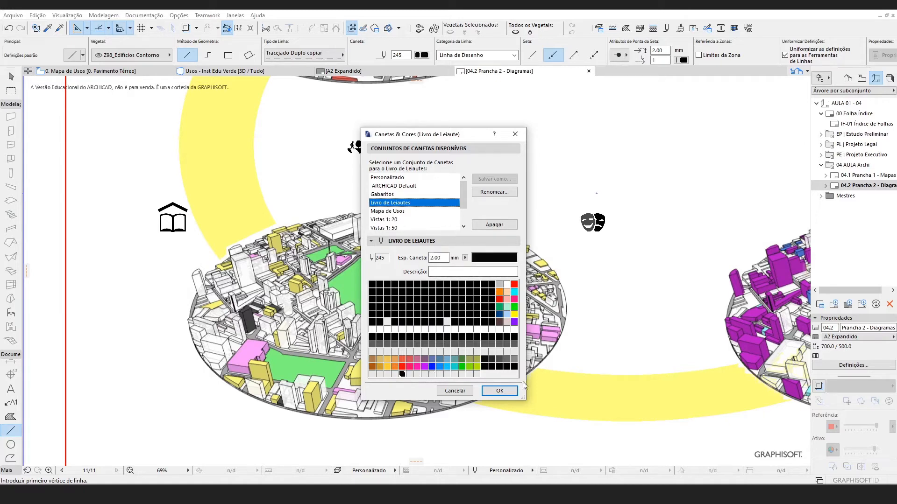
click(499, 391)
scroll(228, 353, up, 2)
scroll(228, 354, up, 1)
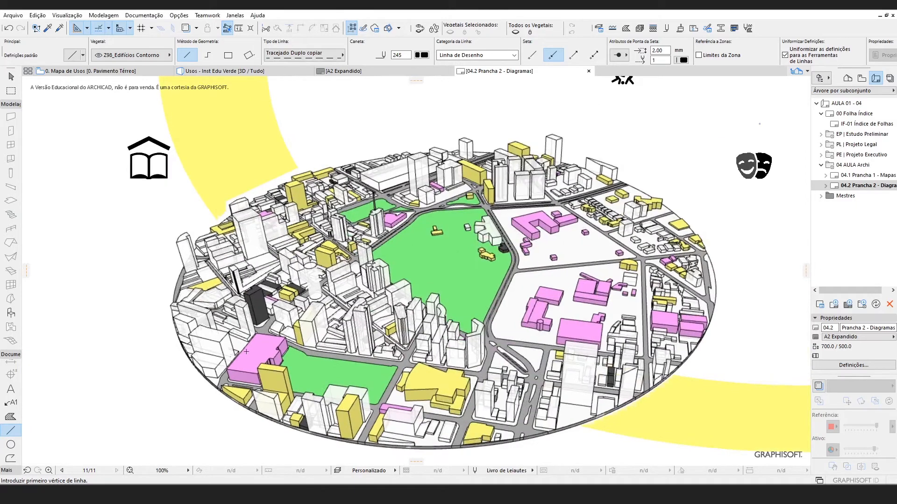
click(532, 55)
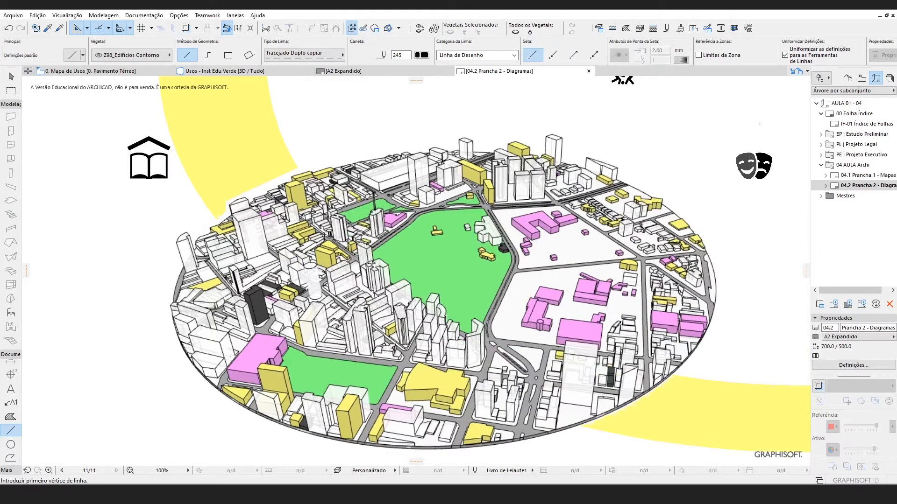
click(253, 351)
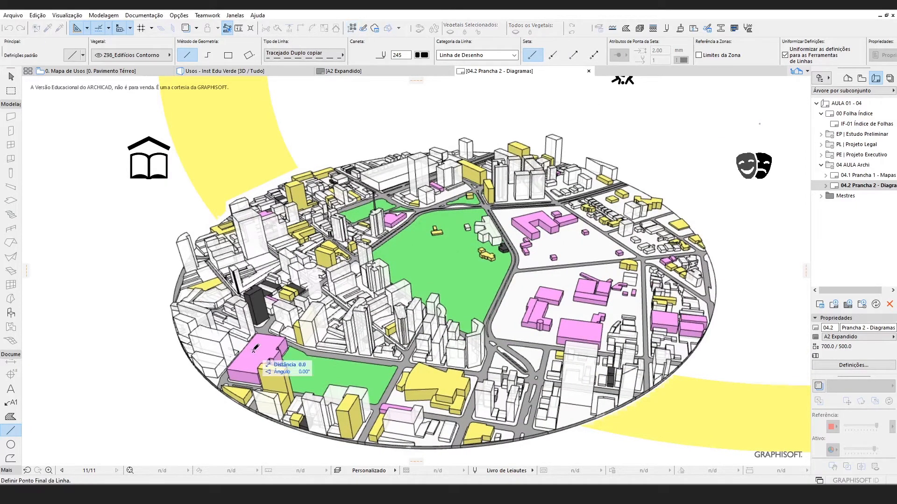
click(134, 186)
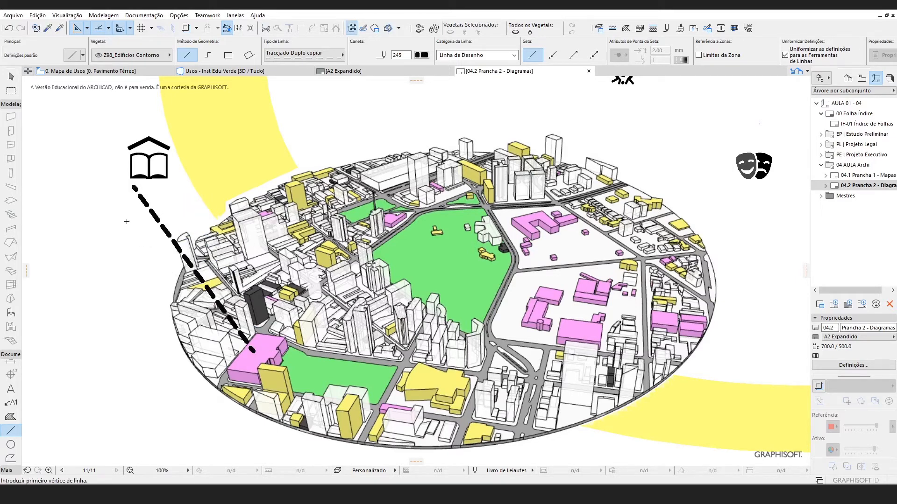
- Try an axis line type on the new line, and then set it to Linha Pontilhada
key(Escape)
click(147, 204)
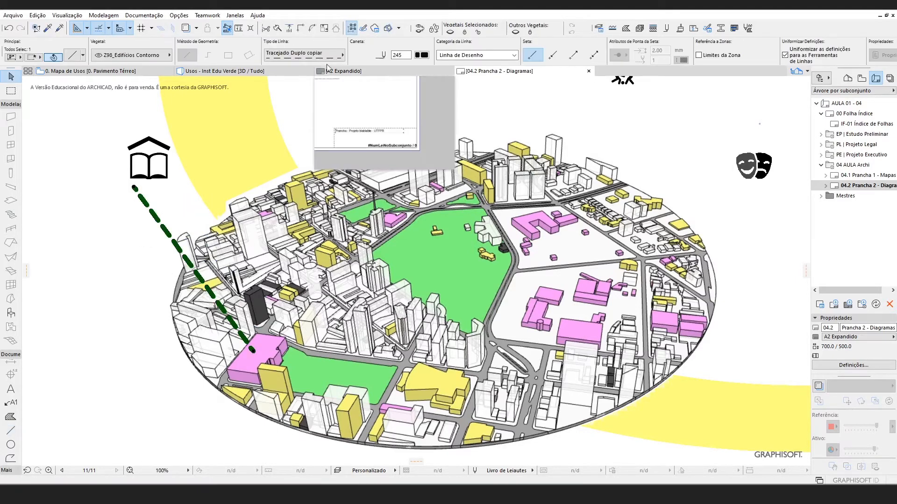
click(312, 59)
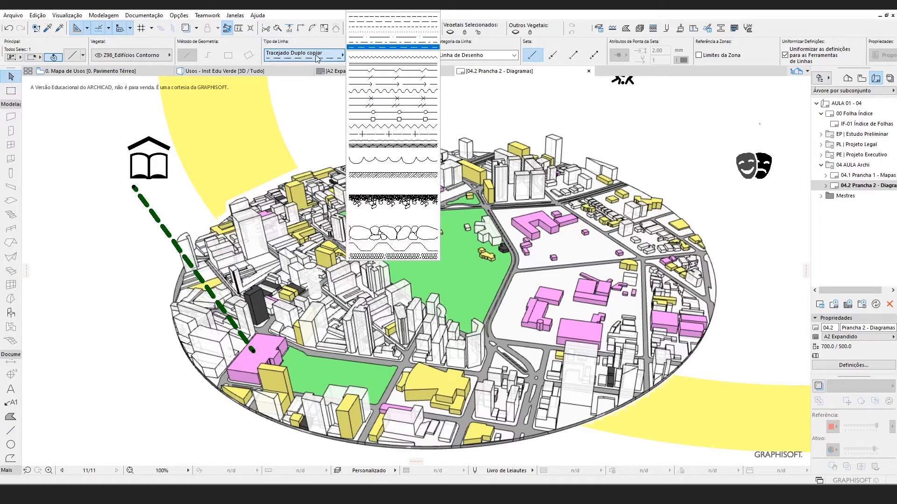
click(377, 53)
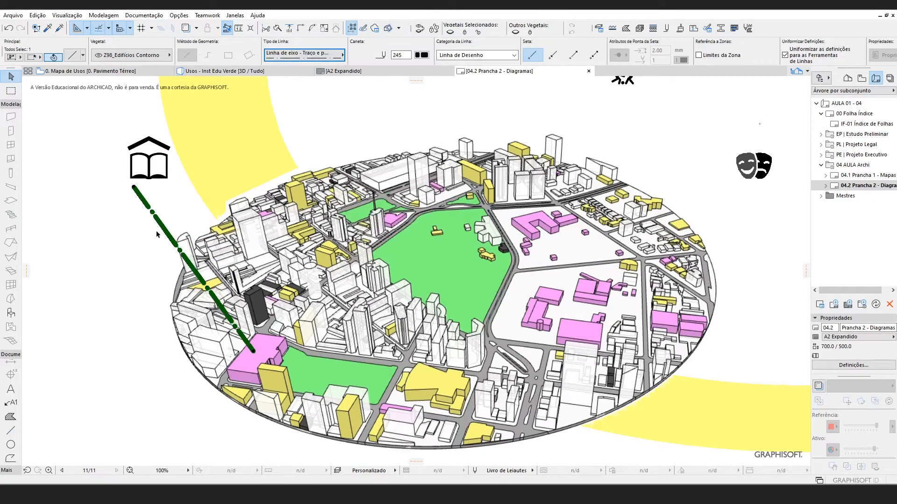
click(304, 55)
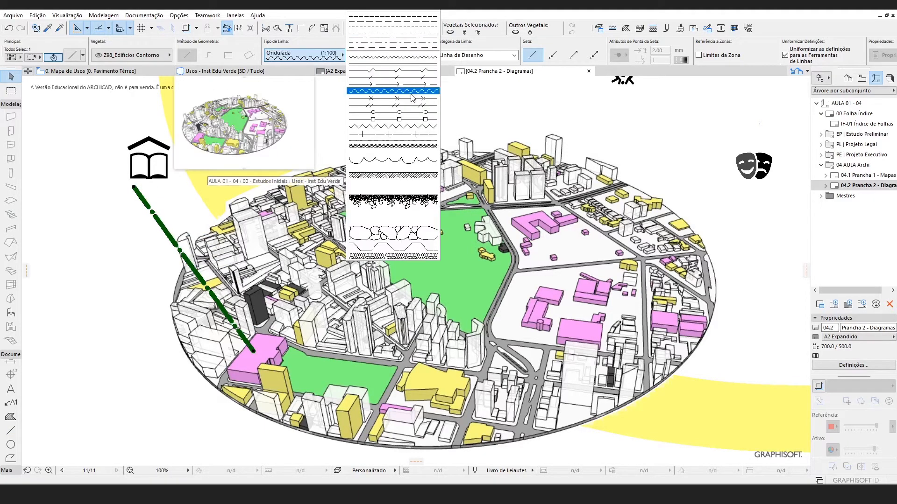
click(395, 28)
scroll(129, 187, up, 5)
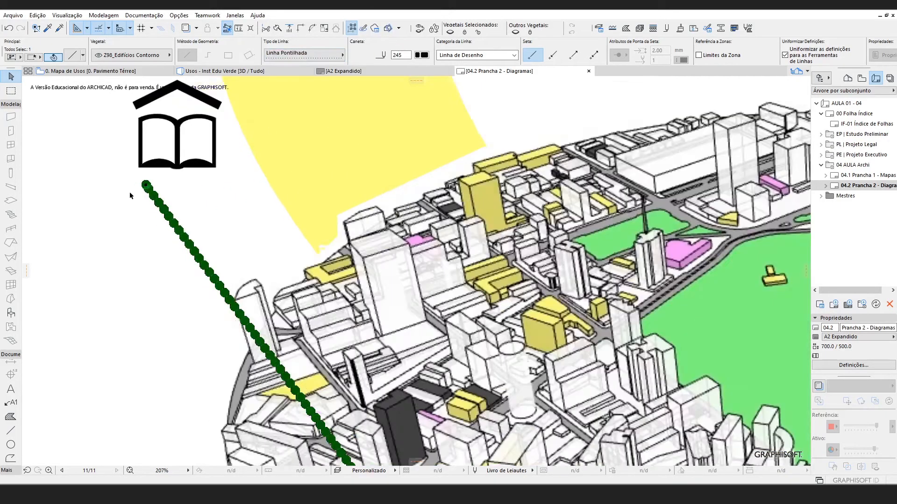
scroll(229, 176, down, 3)
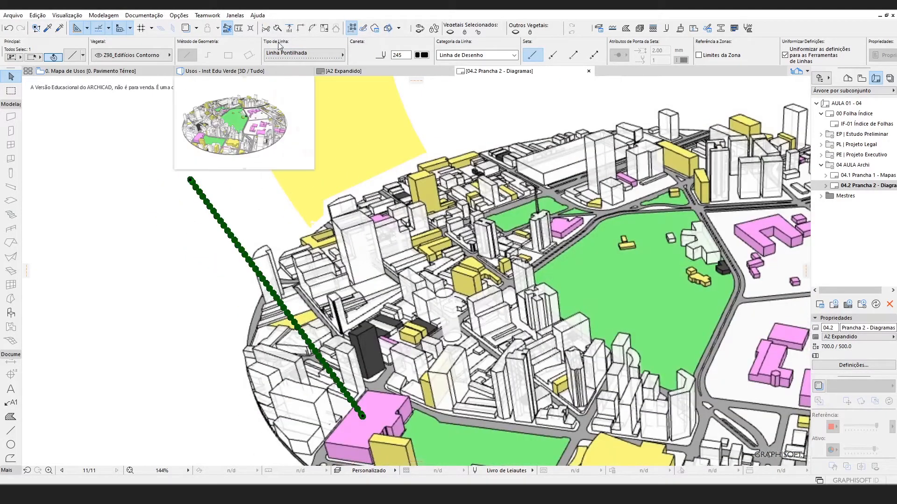
click(304, 55)
click(320, 44)
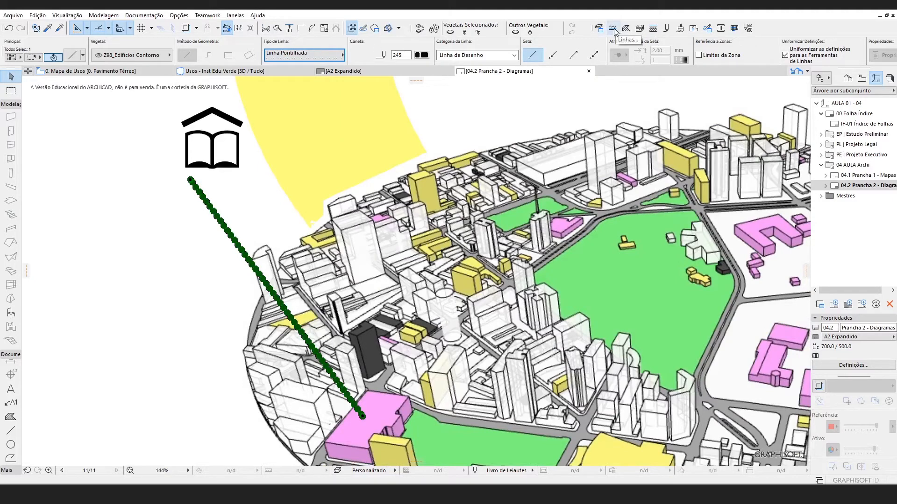
- Duplicate the Linha Pontilhada line type as "Linha Pontilhada 2" and set its interval to 4.00 mm
click(179, 15)
mouse_move(244, 31)
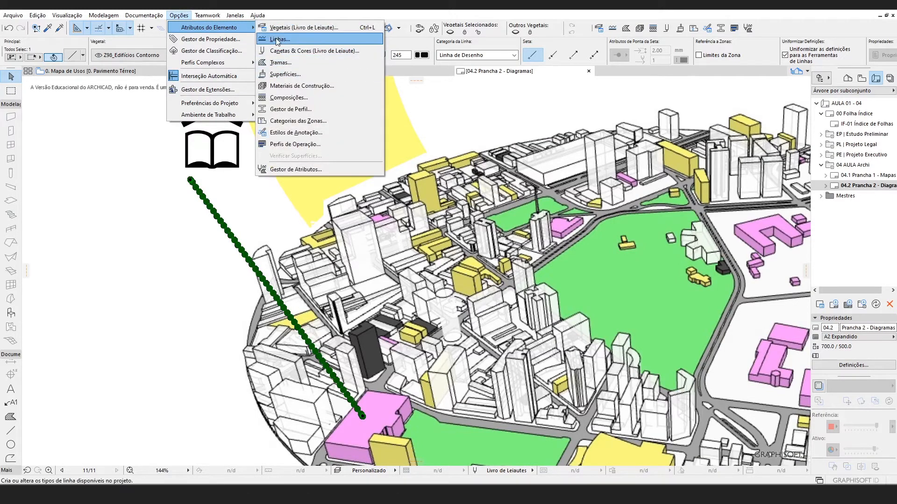
click(279, 39)
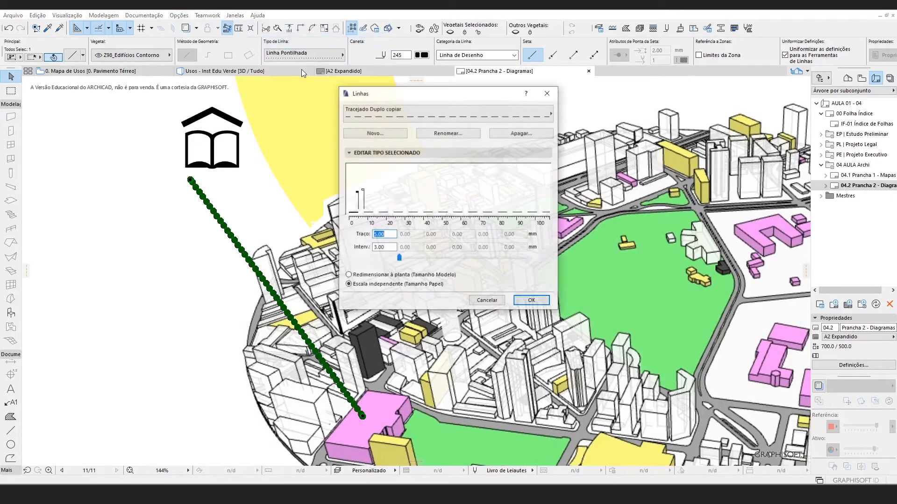
click(379, 120)
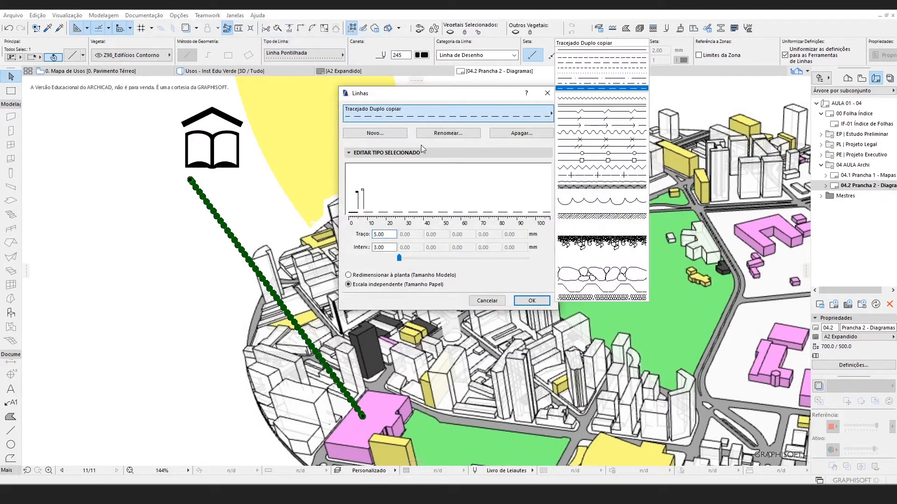
click(574, 74)
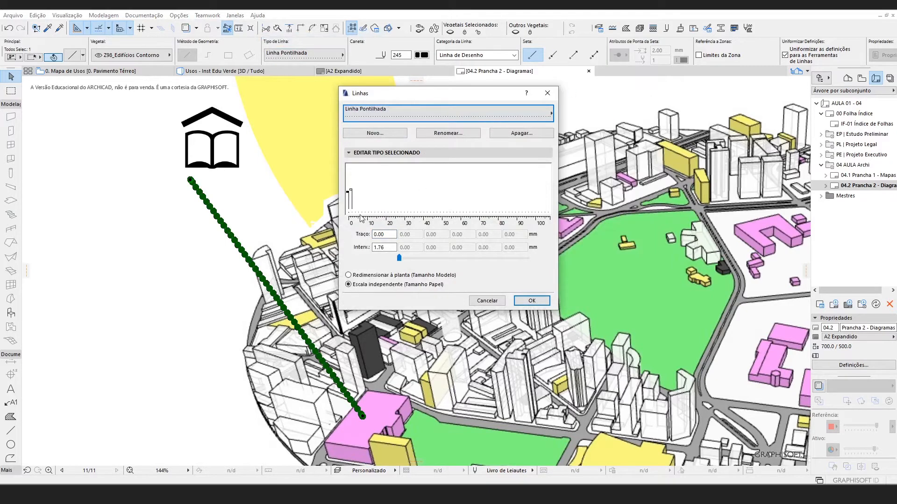
click(382, 133)
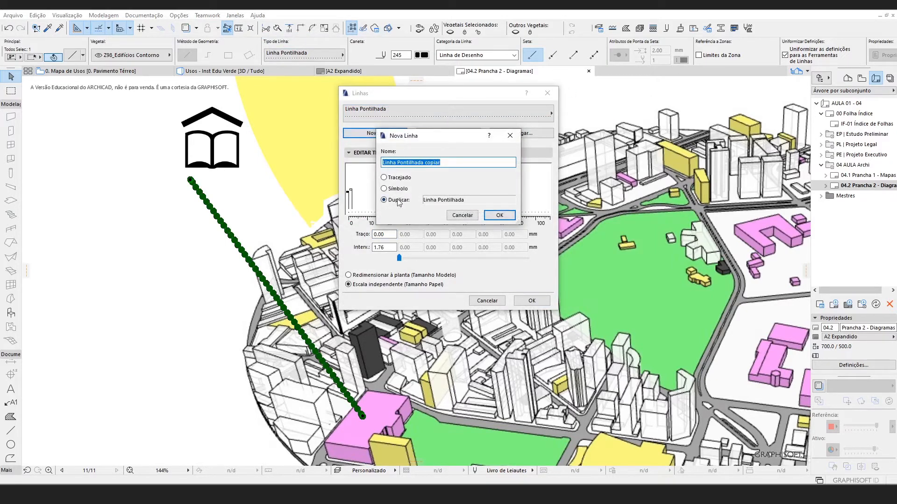
click(425, 163)
click(496, 215)
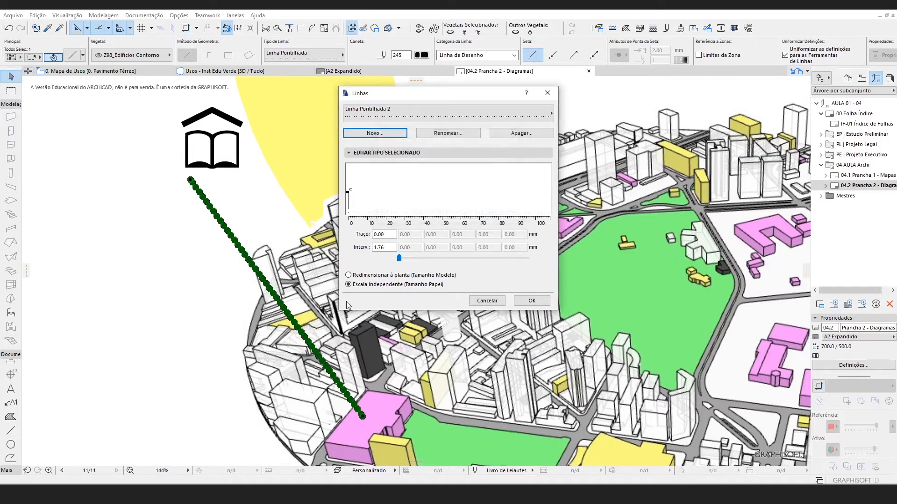
click(389, 249)
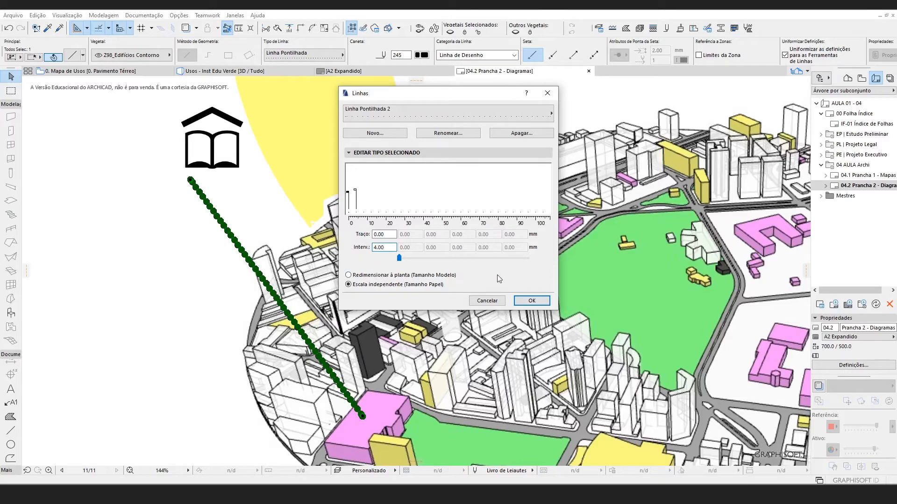
click(534, 302)
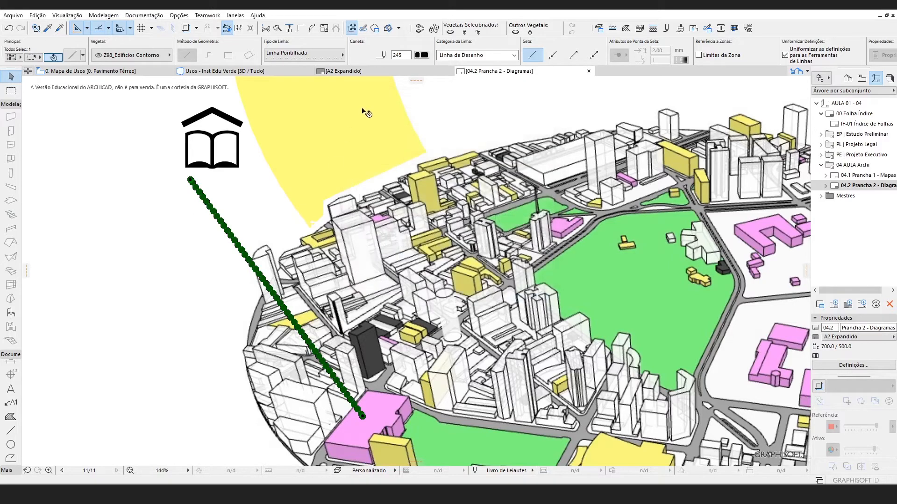
- Apply the Linha Pontilhada 2 line type to the line between the pink building and the book icon
click(301, 55)
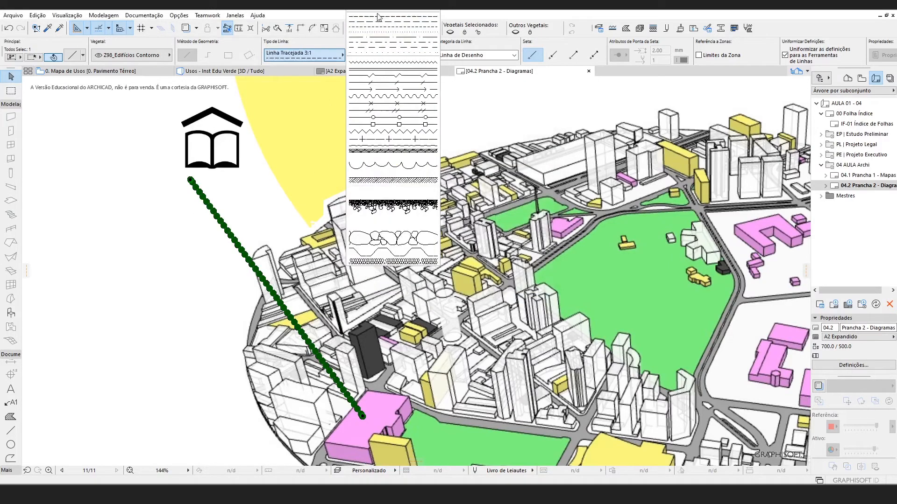
click(370, 55)
key(Escape)
scroll(315, 180, down, 3)
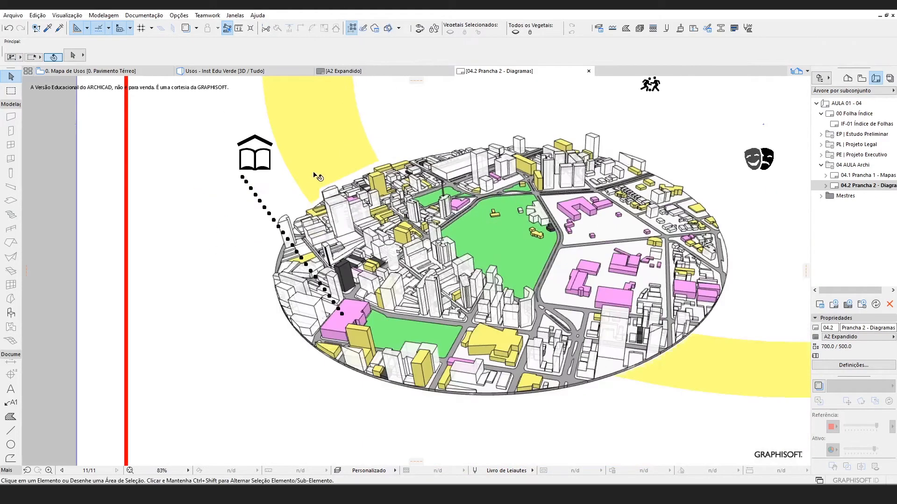
- Shift the dotted line's upper endpoint slightly so it sits closer to the centre beneath the book icon
scroll(266, 189, up, 2)
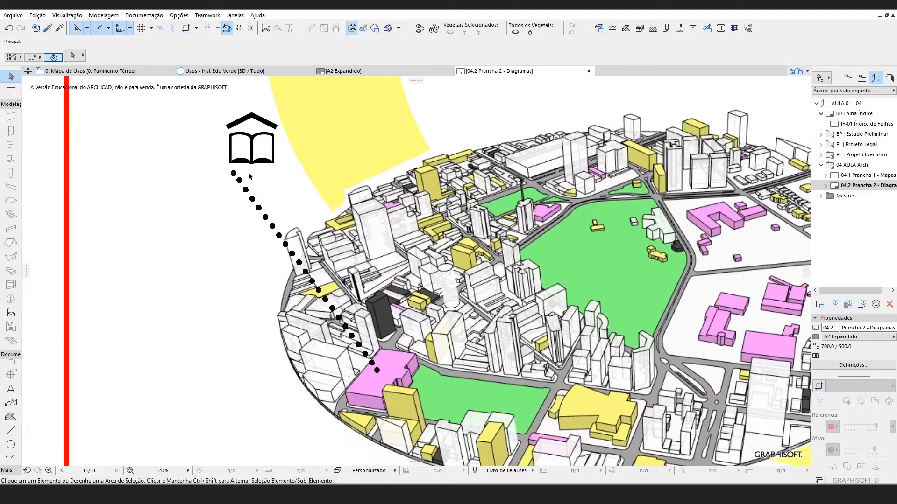
click(235, 176)
click(234, 174)
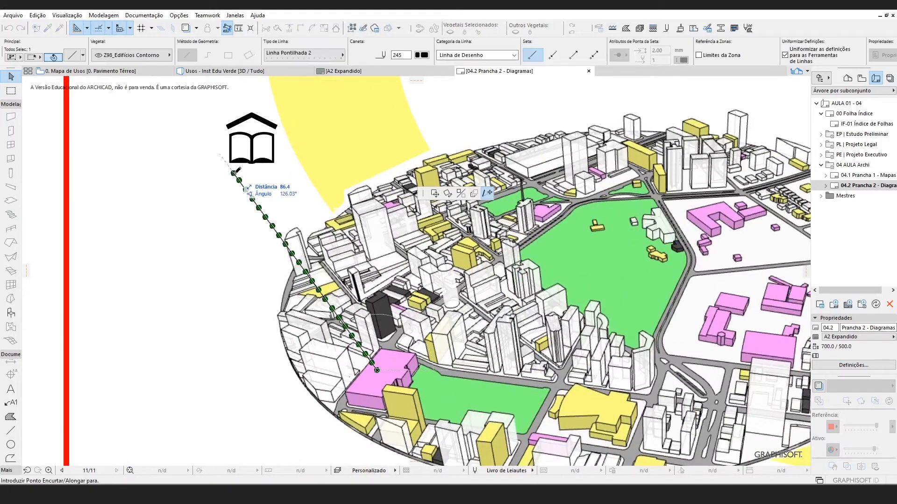
click(243, 173)
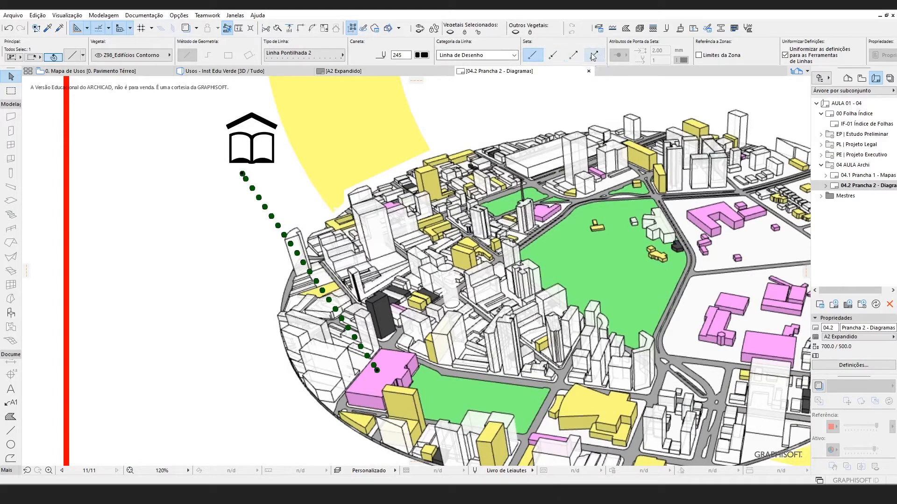
- Add an end marker to the dotted line at the book icon and set its size to 20 mm
click(577, 56)
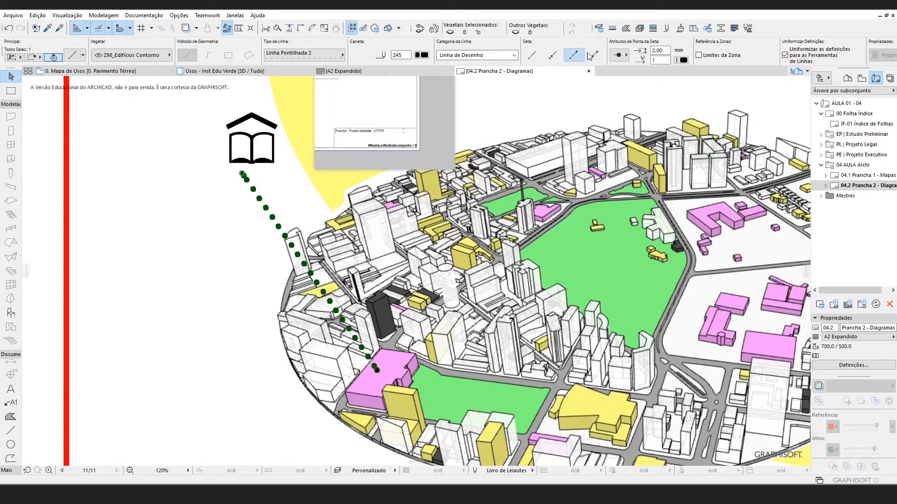
click(665, 48)
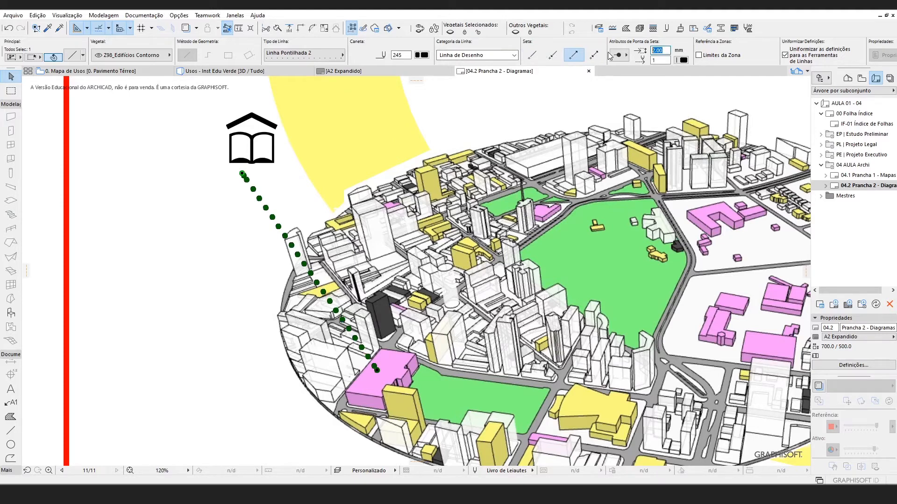
text(20)
key(Return)
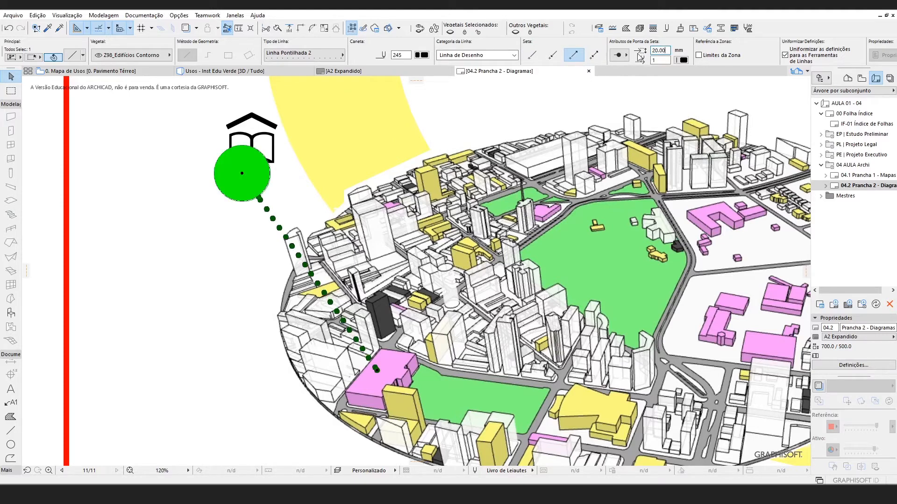
- Change the line's end marker to an open arrowhead and set its pen to 245
click(620, 55)
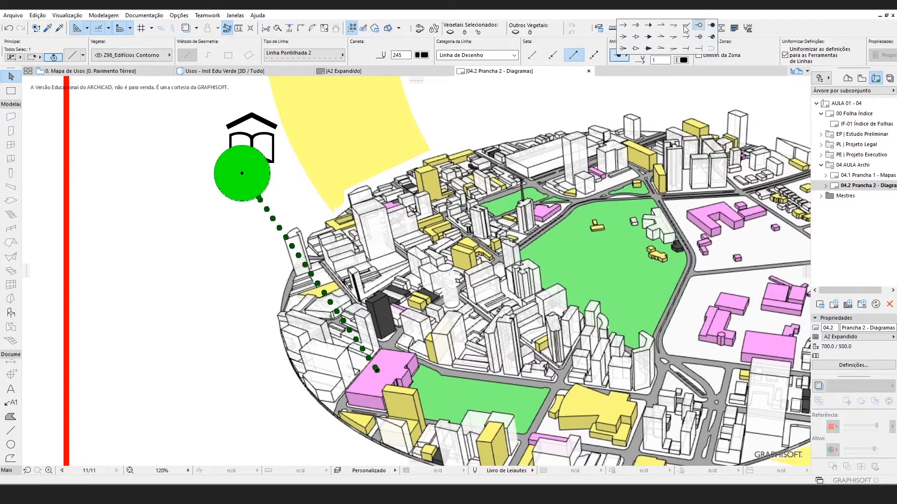
click(624, 37)
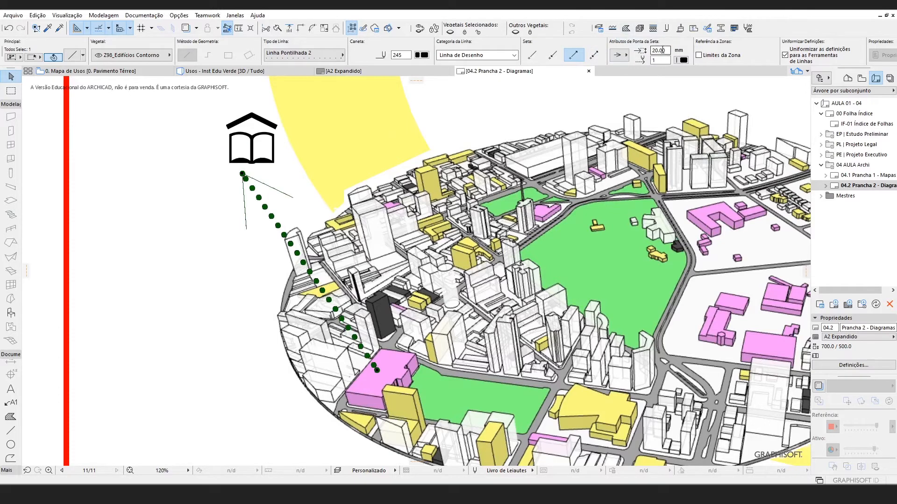
click(682, 60)
click(727, 159)
click(182, 203)
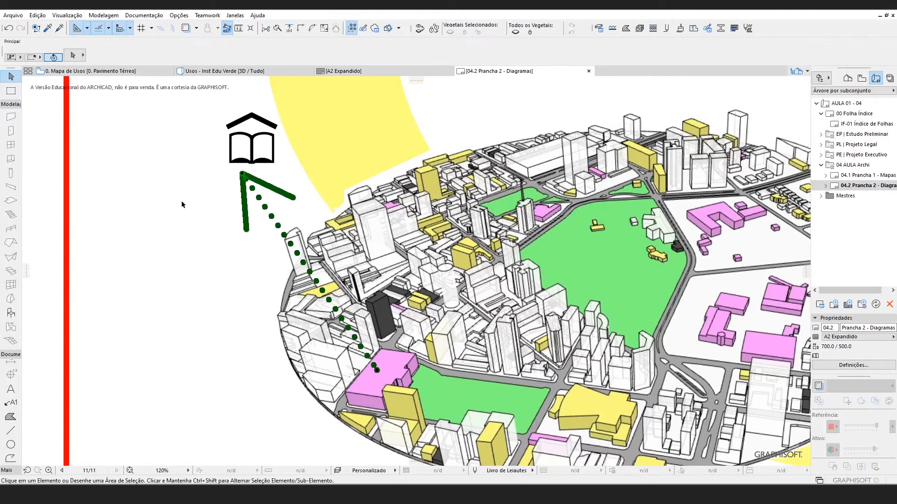
- Bend the dotted arrow line into an arc bulging outward, away from the city diagram
click(247, 178)
scroll(370, 243, down, 3)
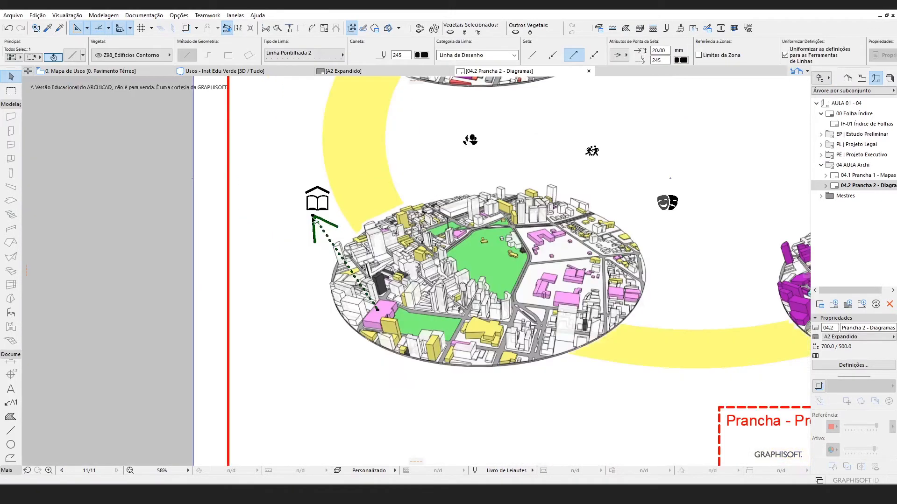
click(316, 215)
click(319, 225)
scroll(349, 257, up, 3)
click(346, 284)
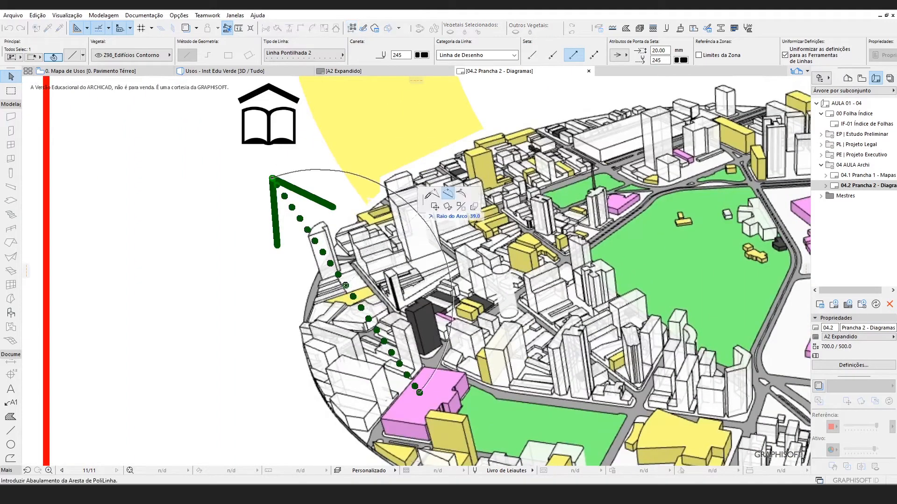
click(312, 309)
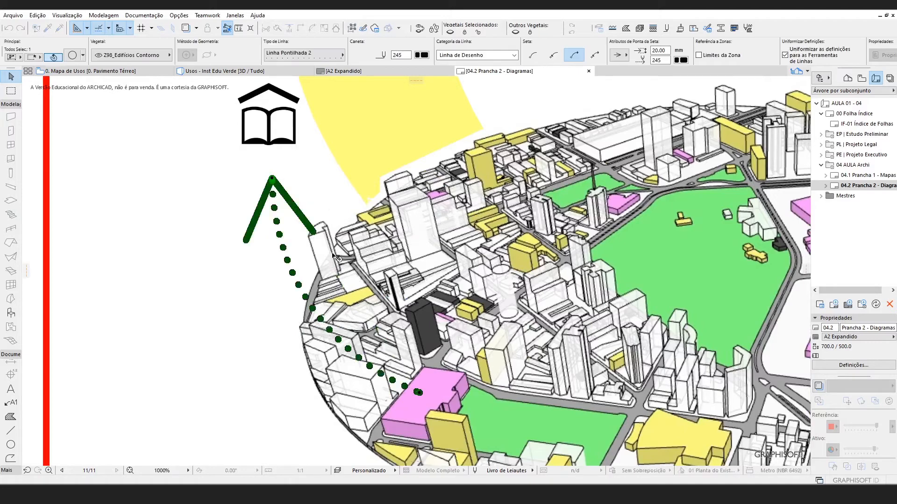
- Shift the tip of the curved dotted arrow slightly outward beneath the book icon and deselect the arrow
scroll(336, 262, down, 3)
click(300, 214)
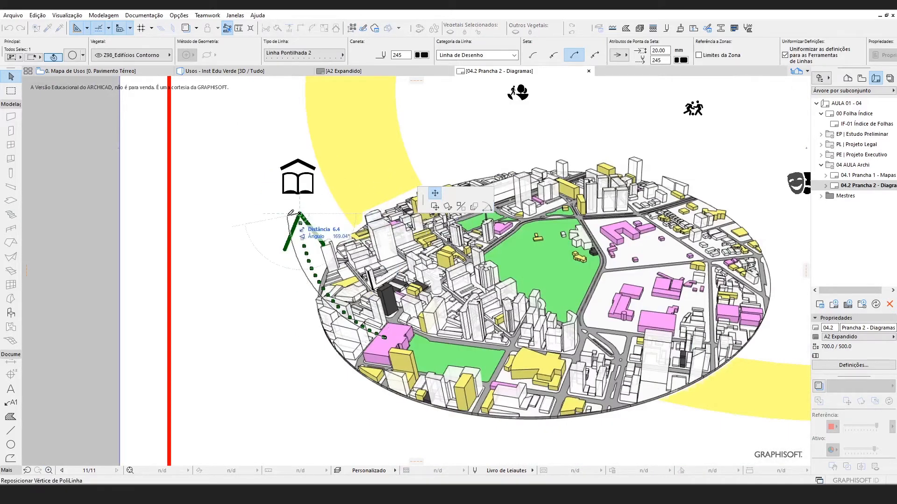
click(299, 214)
scroll(253, 294, down, 2)
scroll(256, 293, down, 1)
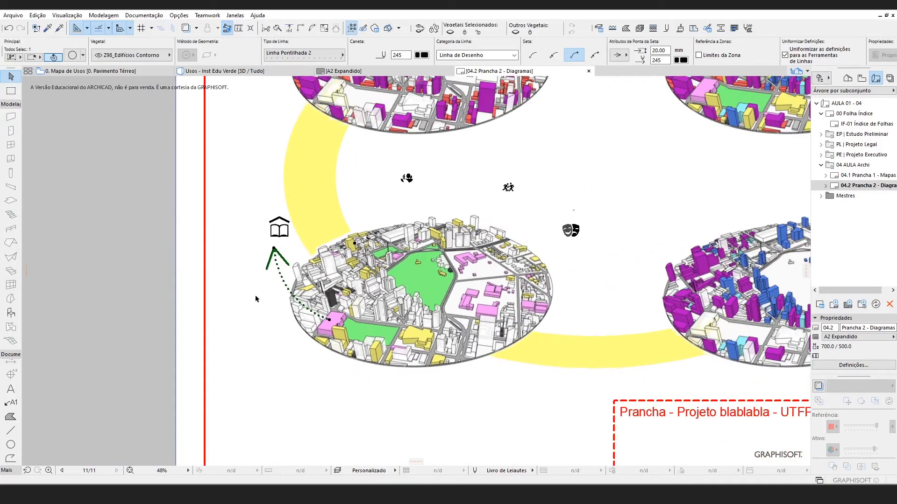
key(Escape)
scroll(294, 276, up, 3)
scroll(297, 279, up, 1)
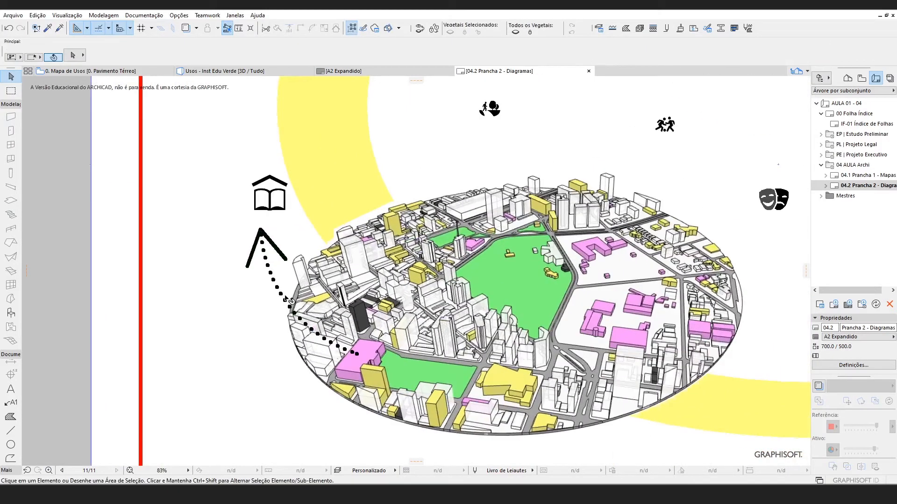
- Draw a vertical dotted arrow with the curved arrow's settings from the large green park up to the person-and-tree icon
alt+click(271, 273)
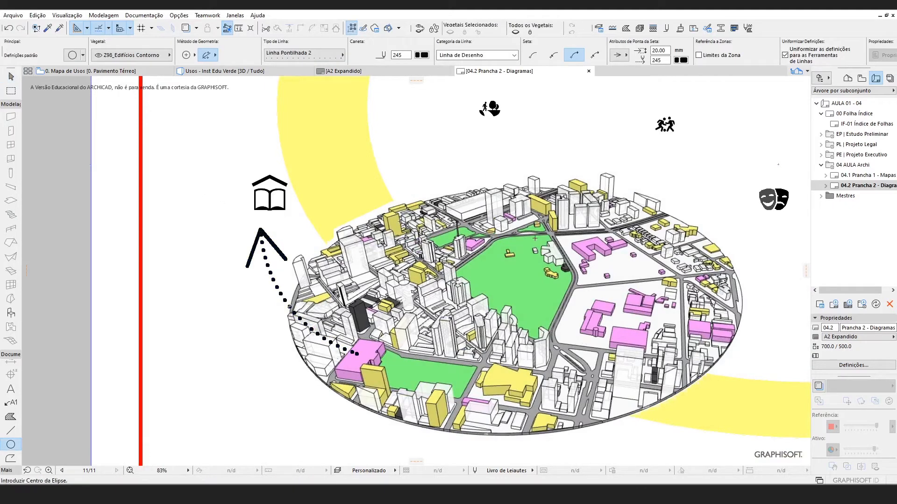
click(496, 258)
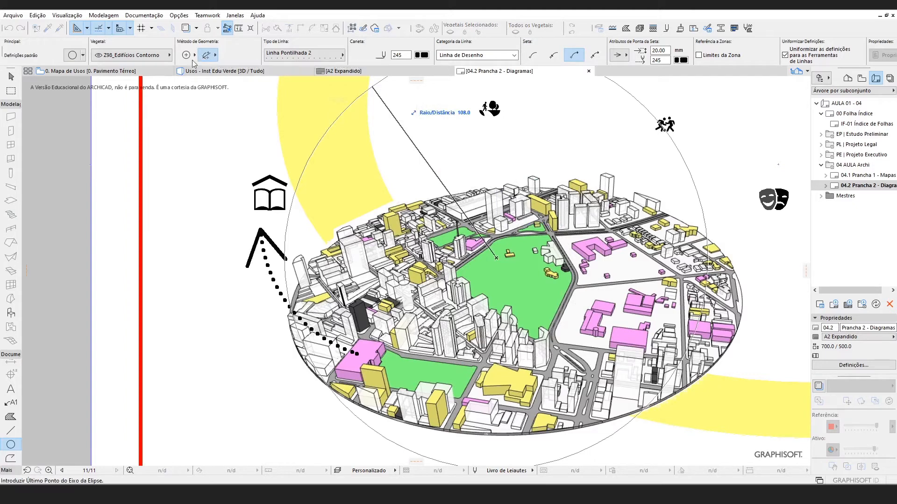
click(13, 433)
click(495, 265)
click(496, 132)
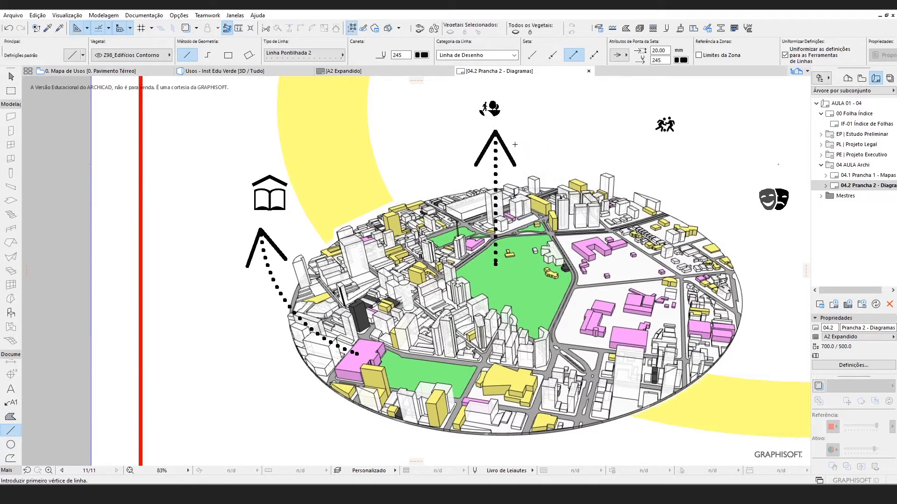
key(Escape)
middle_drag(554, 178, 530, 189)
scroll(530, 190, down, 1)
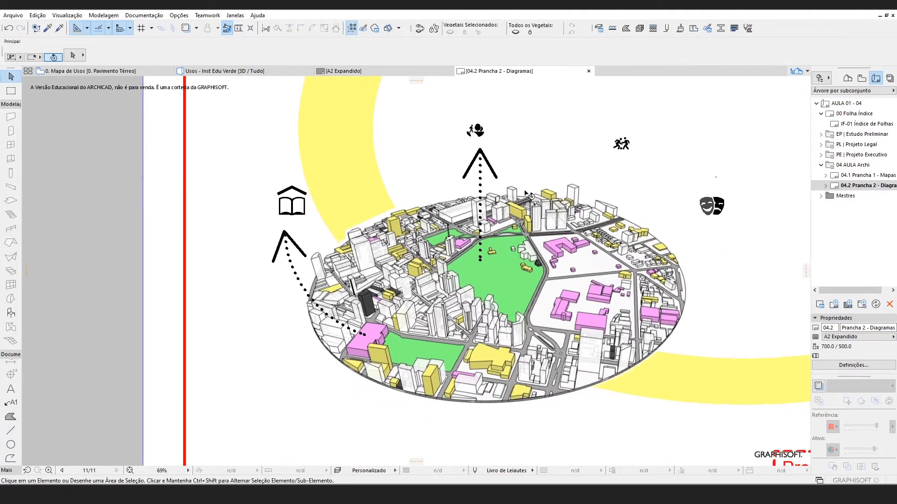
- Draw a straight dotted arrow with the same settings from the pink building beside the park to the running-figures icon
alt+click(481, 173)
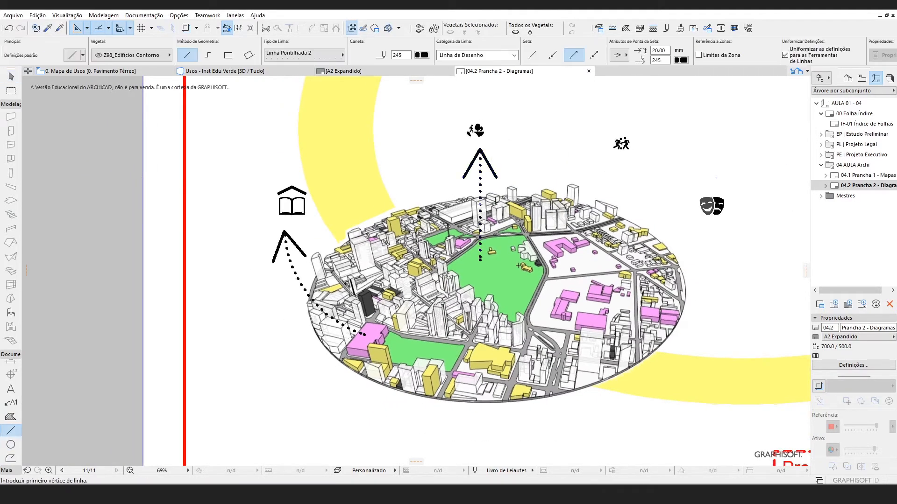
click(569, 243)
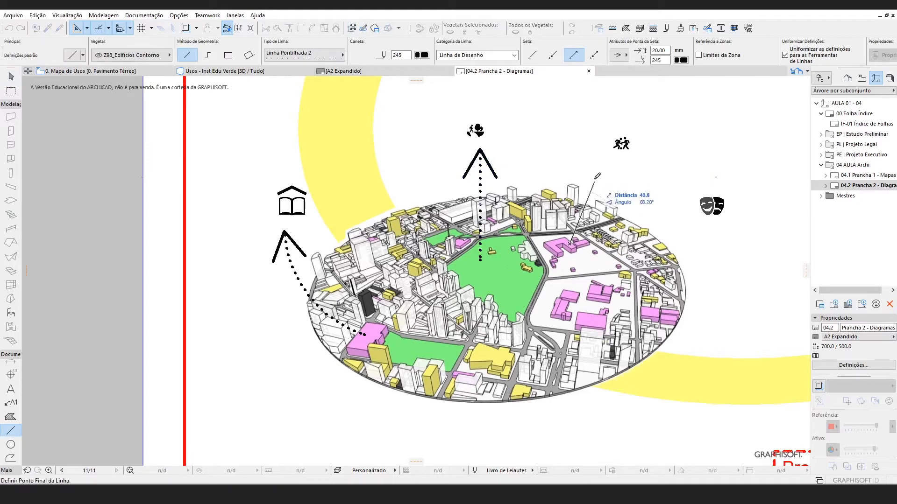
click(614, 165)
scroll(651, 207, down, 3)
middle_drag(737, 225, 590, 243)
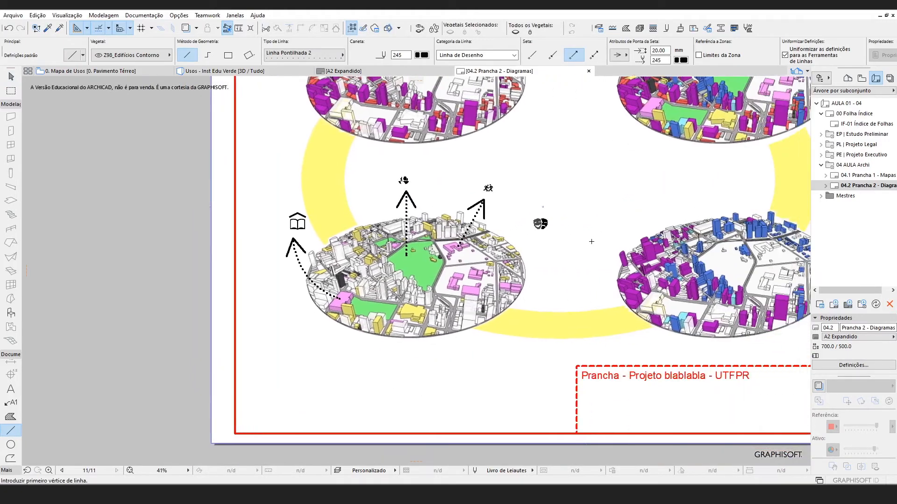
scroll(590, 242, up, 4)
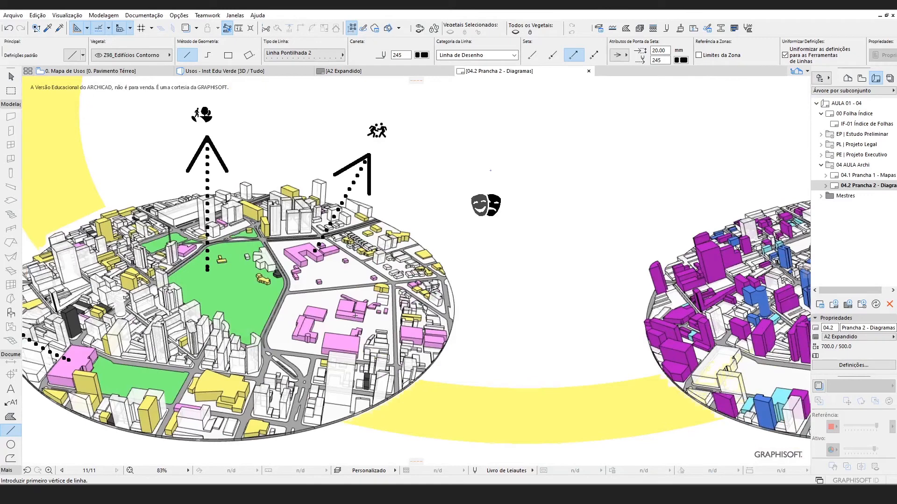
click(234, 384)
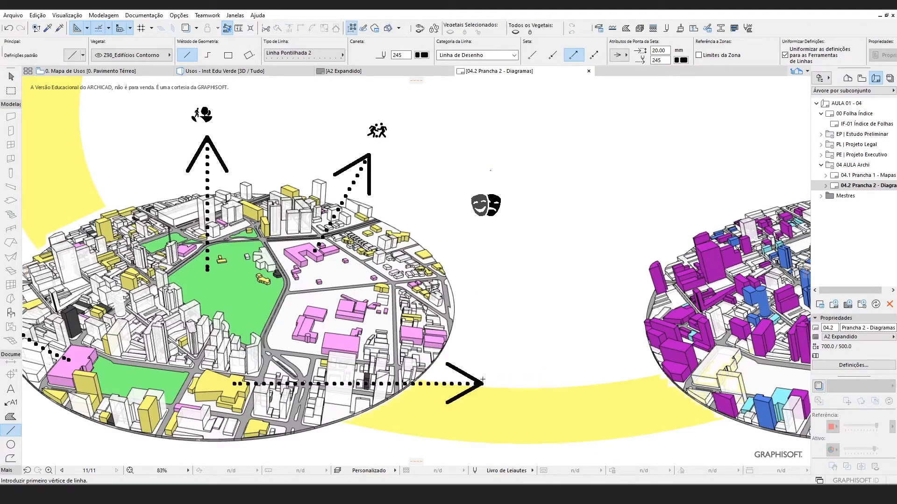
key(Escape)
key(ctrl+z)
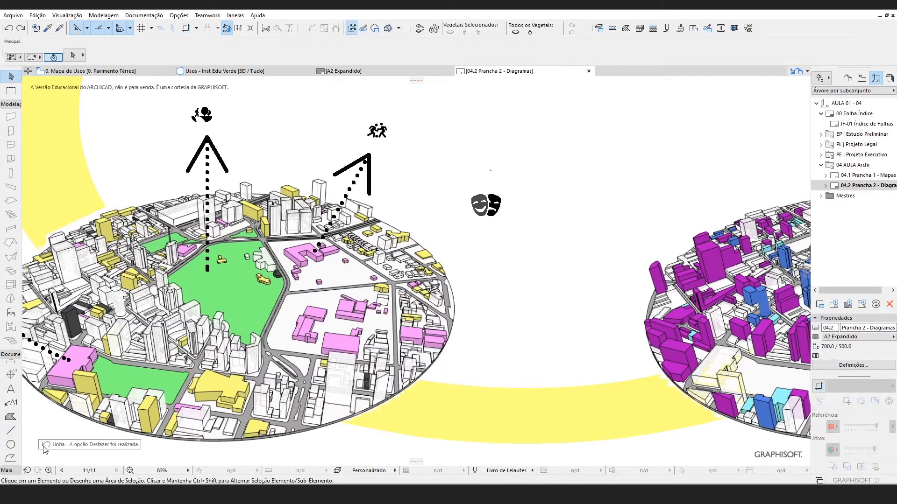
- Draw a dotted polyline arrow from the large yellow building horizontally past the diagram, turning up to end beneath the theatre-masks icon
click(10, 459)
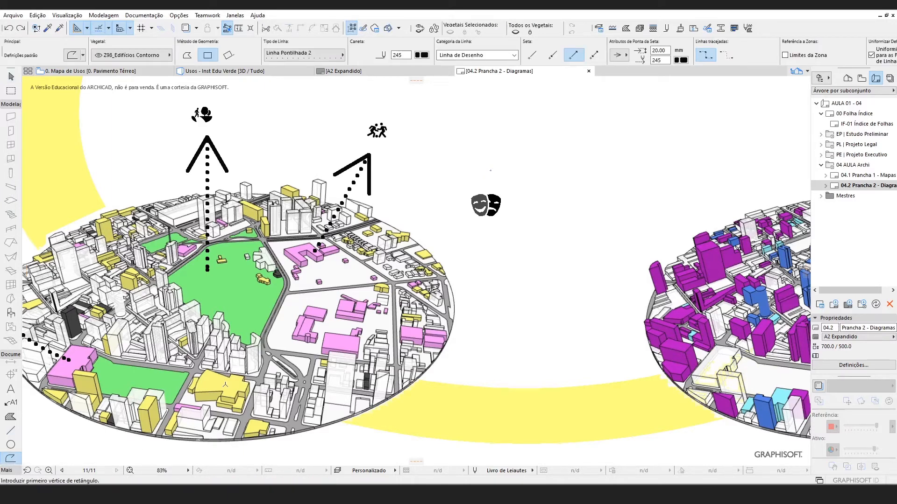
click(235, 385)
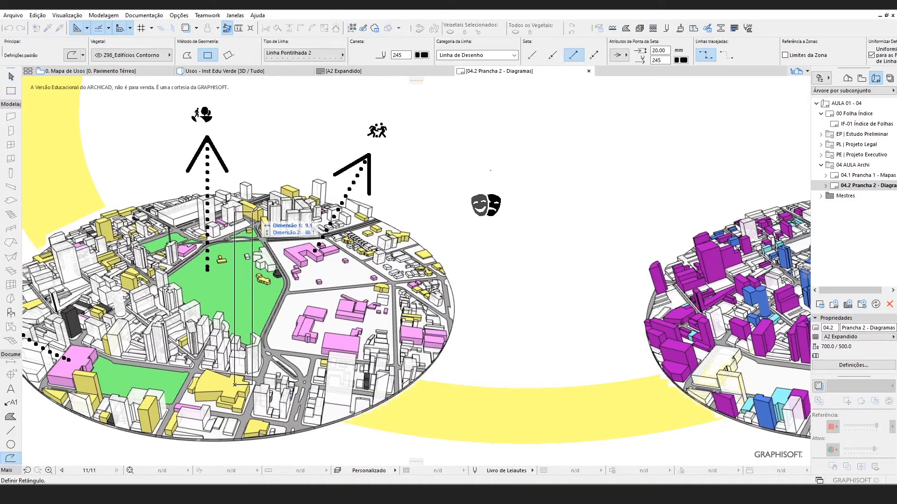
click(188, 54)
click(487, 385)
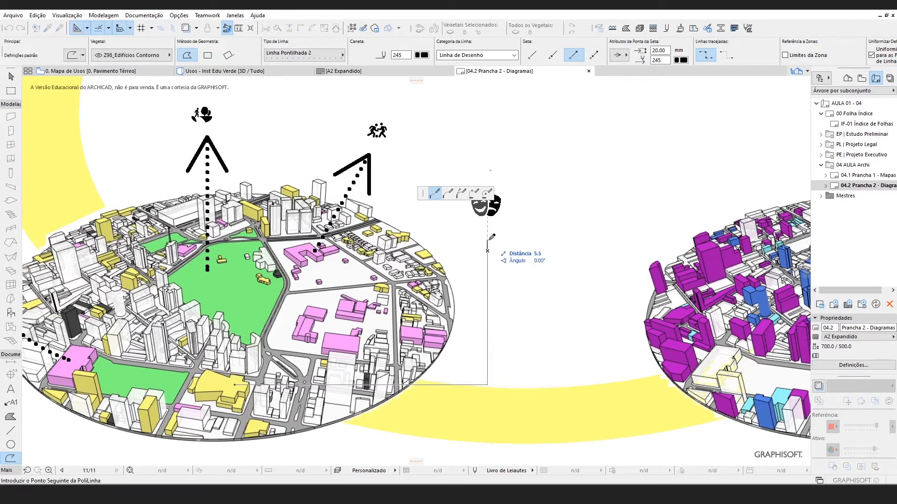
key(BackSpace)
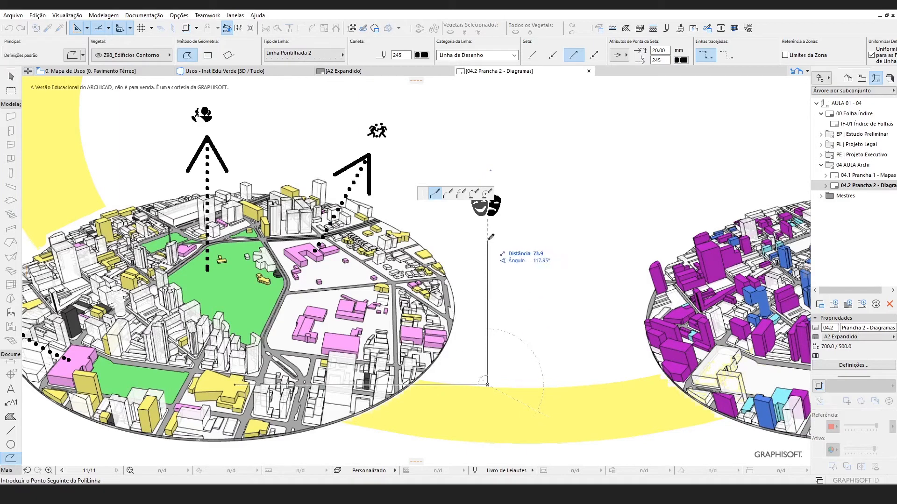
click(488, 239)
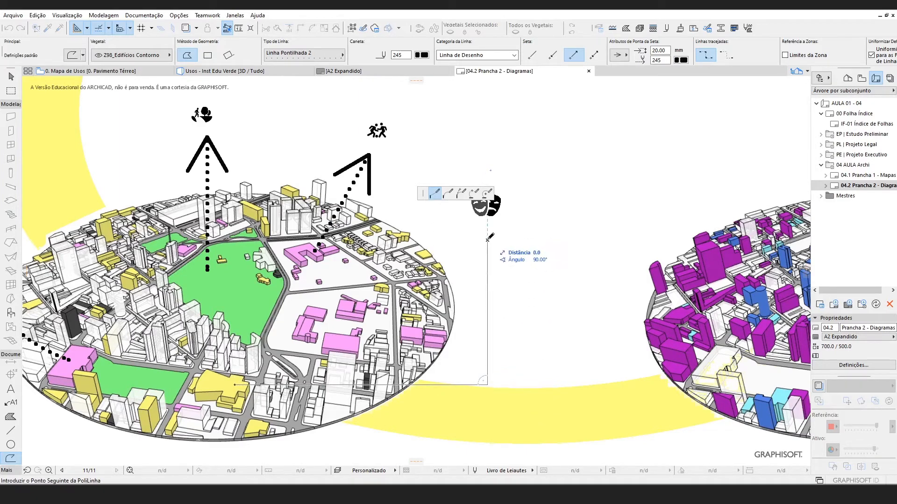
click(487, 240)
key(Escape)
scroll(496, 296, down, 4)
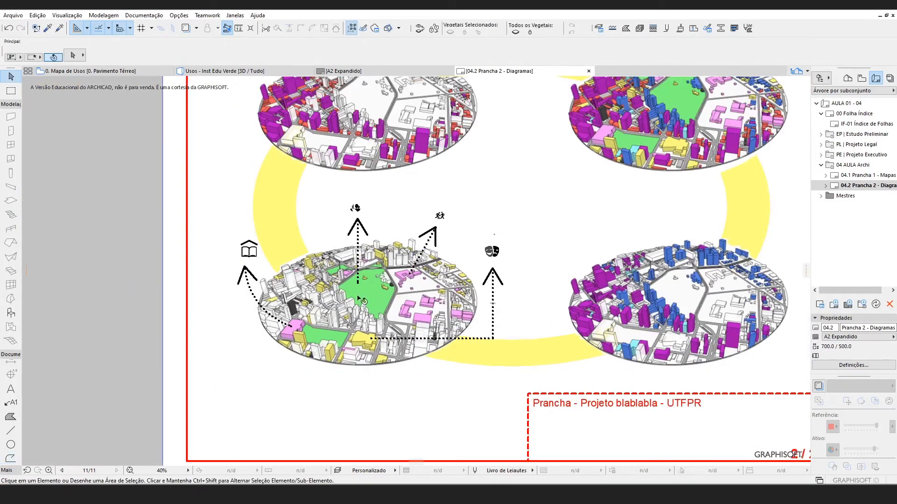
- Set the arrowhead size of all four dotted arrows to 10 mm
scroll(475, 281, up, 2)
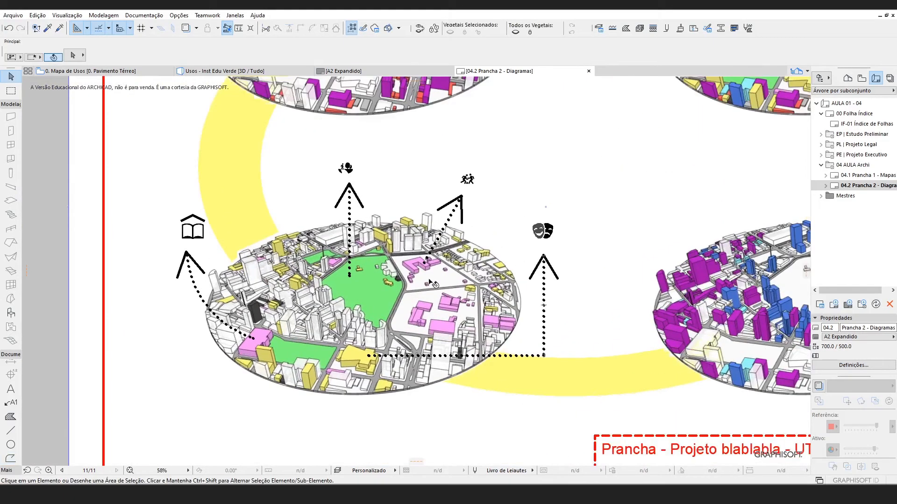
click(462, 208)
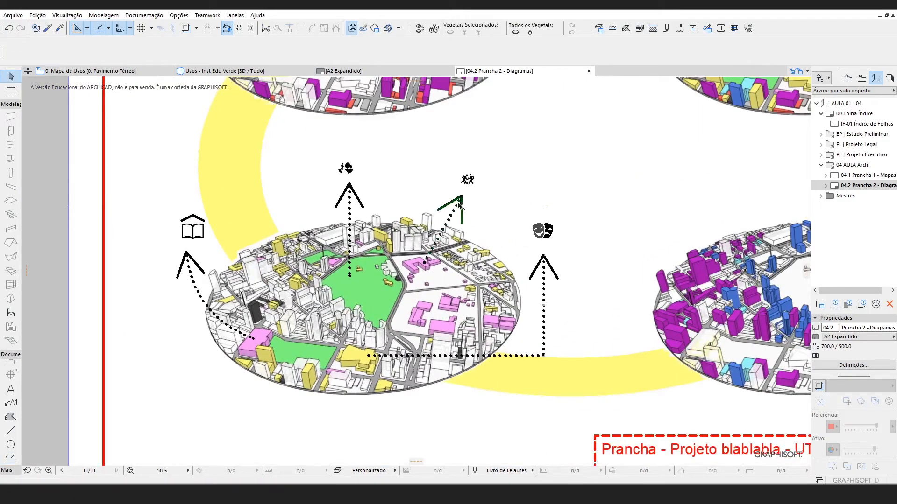
shift+click(544, 286)
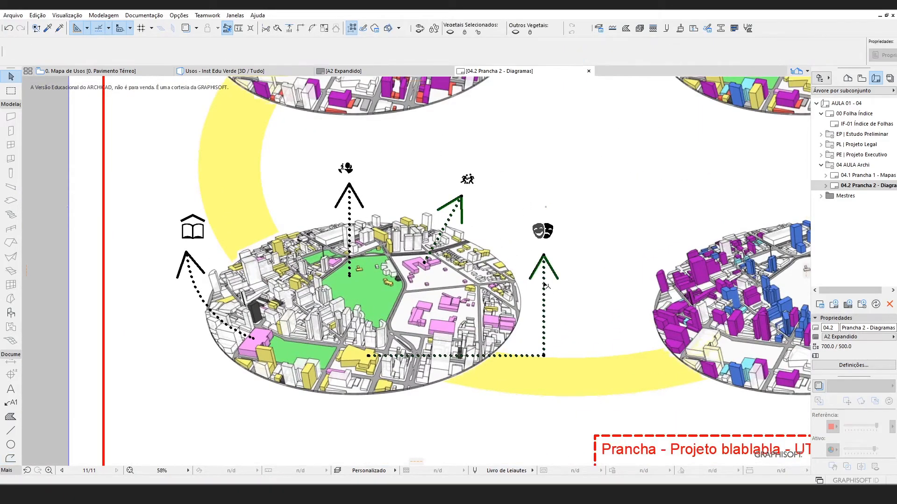
shift+click(354, 195)
shift+click(190, 264)
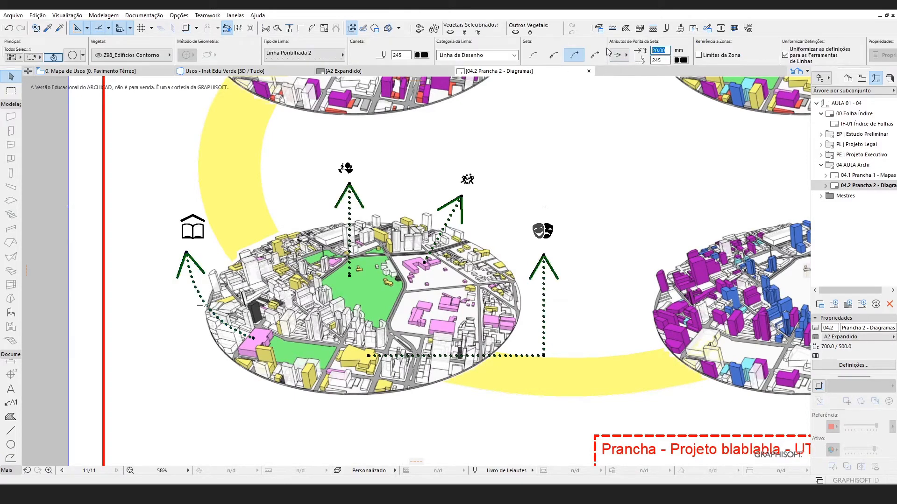
text(10)
key(Return)
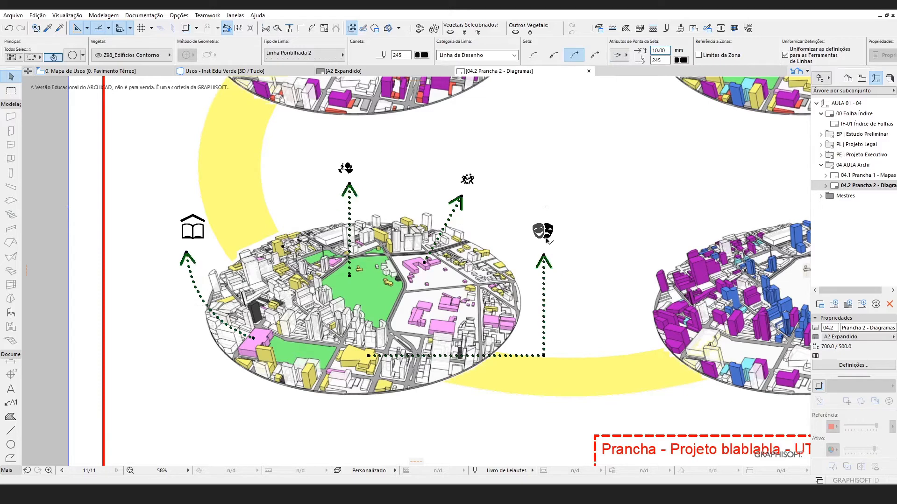
click(563, 241)
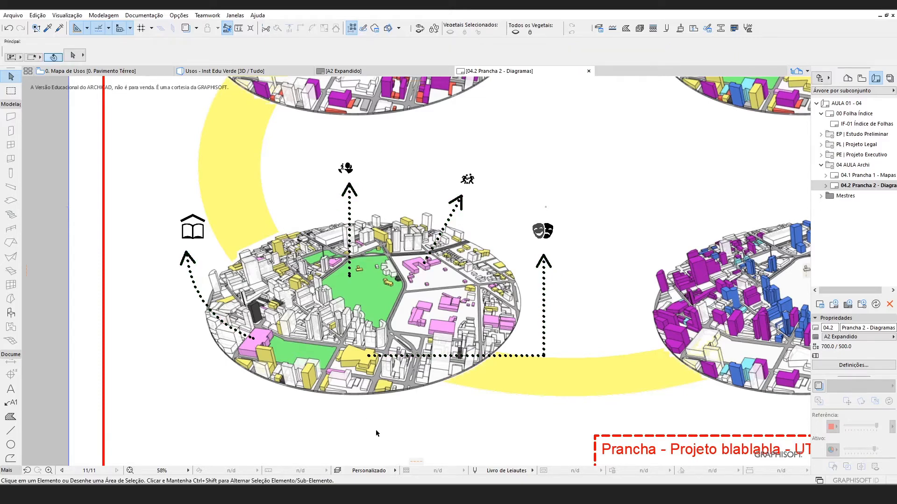
- Define pen 244 in the Livro de Leiautes pen set with a 2.4 mm thickness and black colour
click(474, 471)
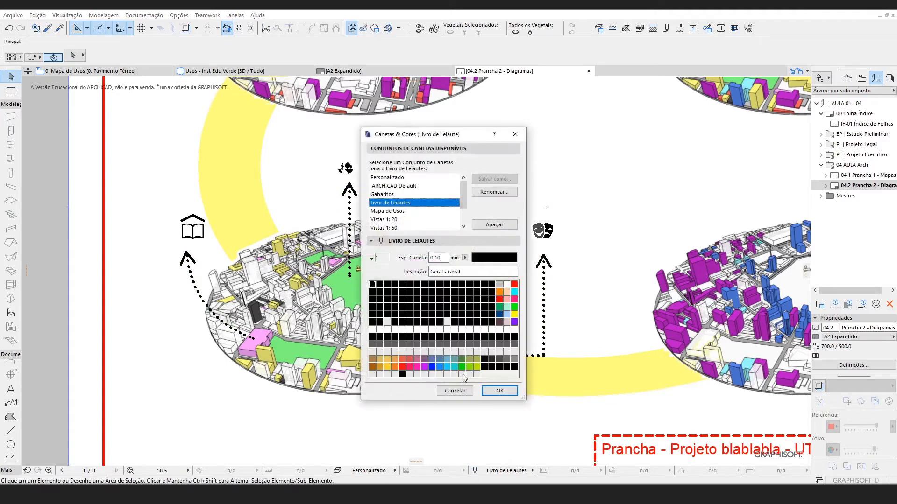
click(393, 375)
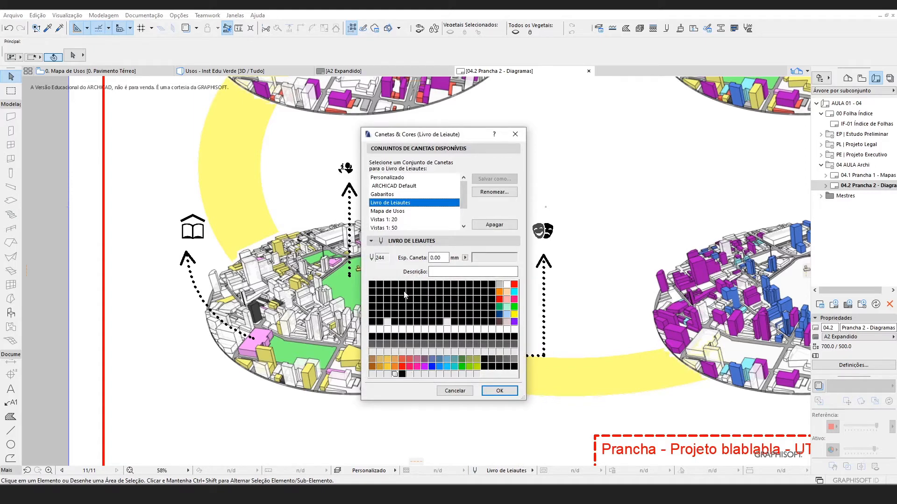
double_click(446, 257)
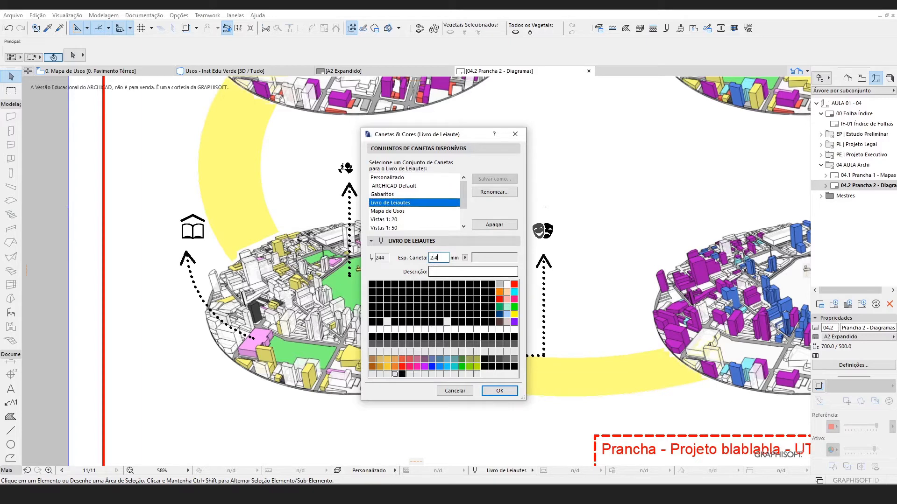
click(490, 258)
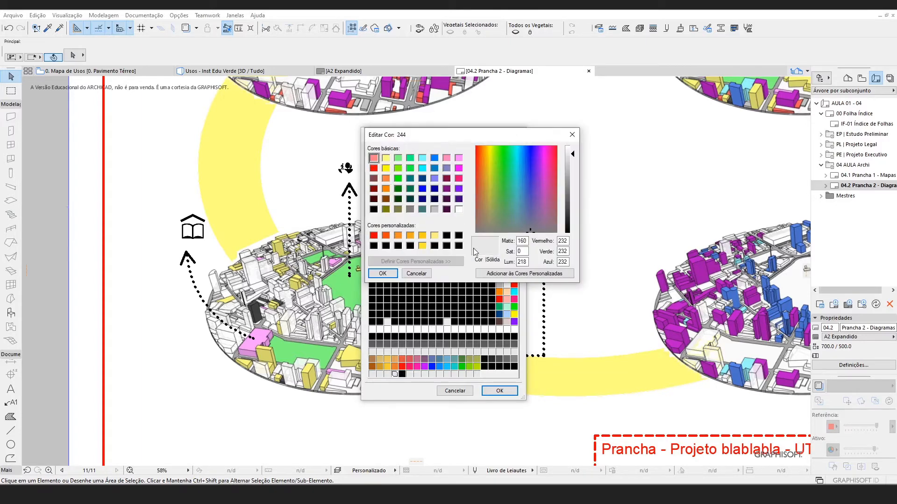
click(379, 274)
click(491, 258)
click(564, 229)
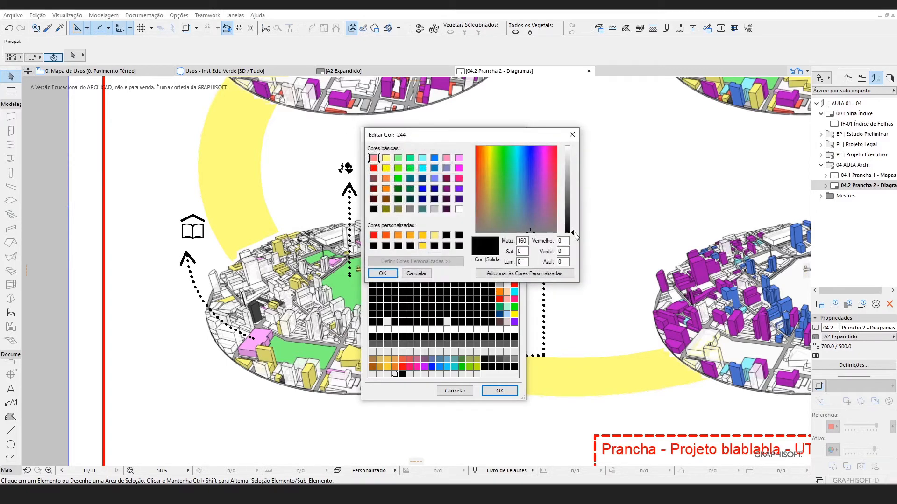
click(382, 273)
click(499, 391)
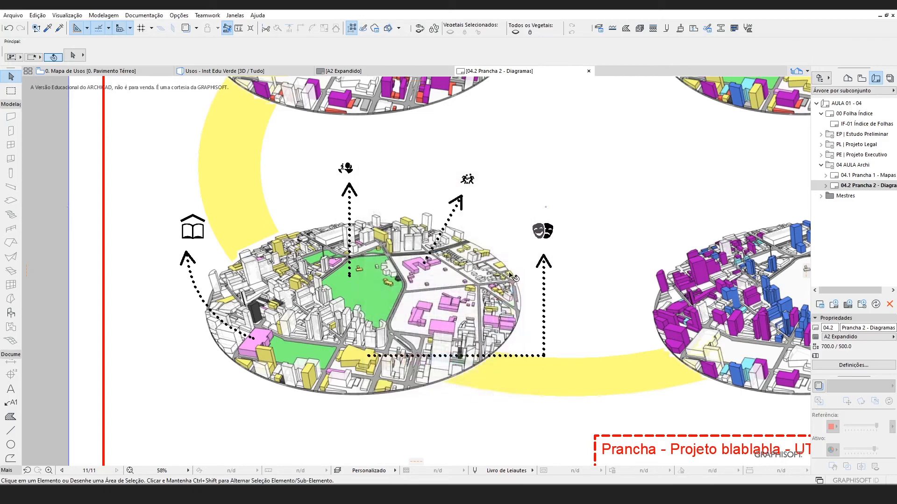
- Change the arrowhead shape of all four dotted arrows to the wider open style
click(542, 270)
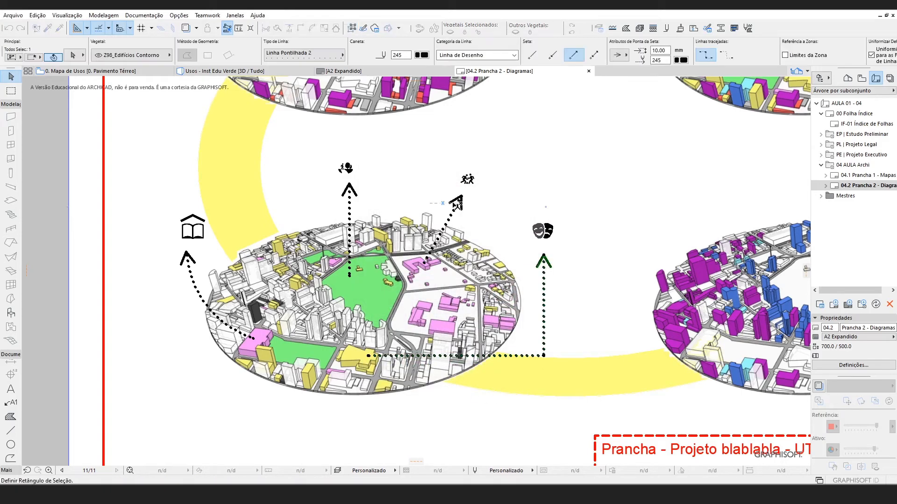
click(344, 186)
right_click(337, 181)
click(338, 184)
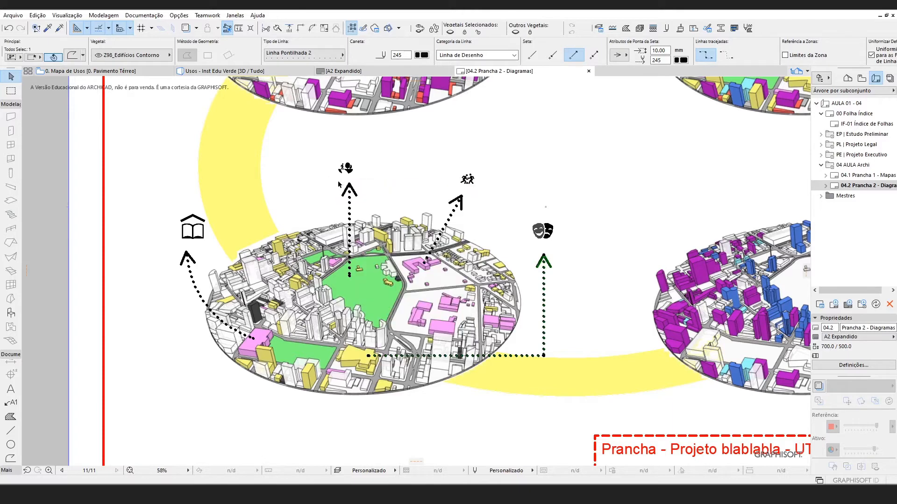
click(352, 185)
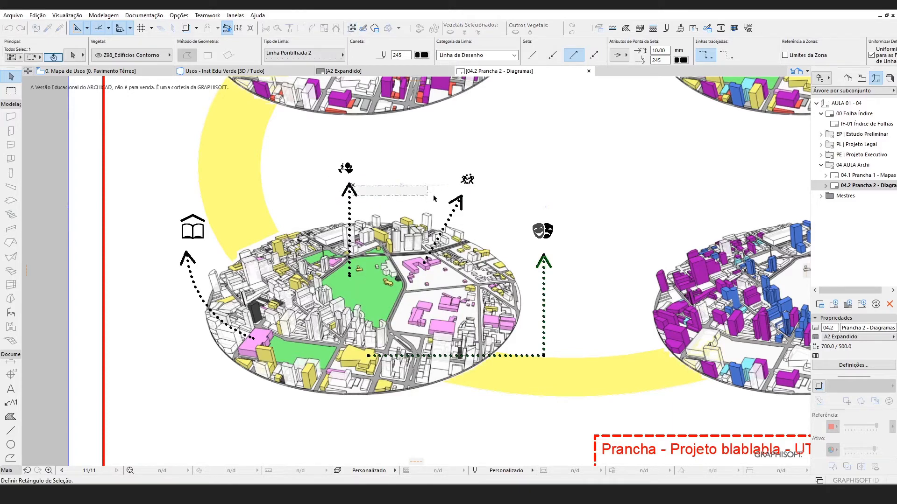
click(430, 201)
shift+click(351, 187)
shift+click(186, 257)
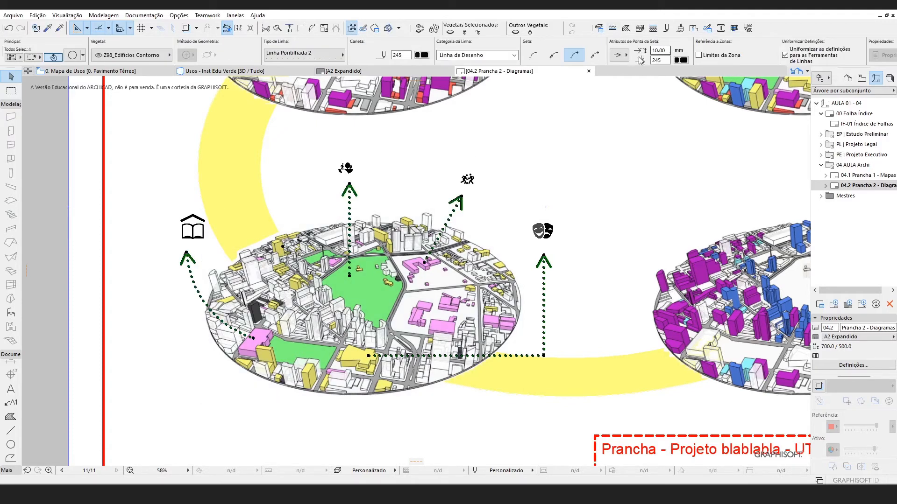
click(620, 56)
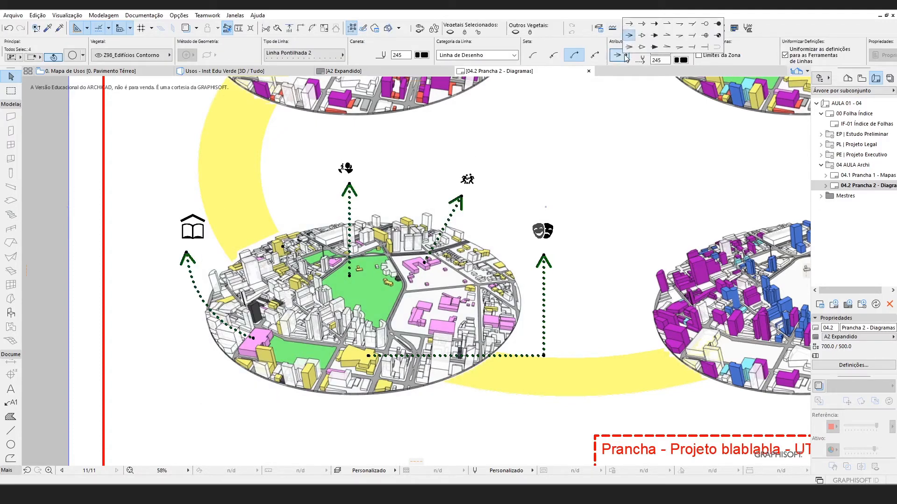
click(629, 26)
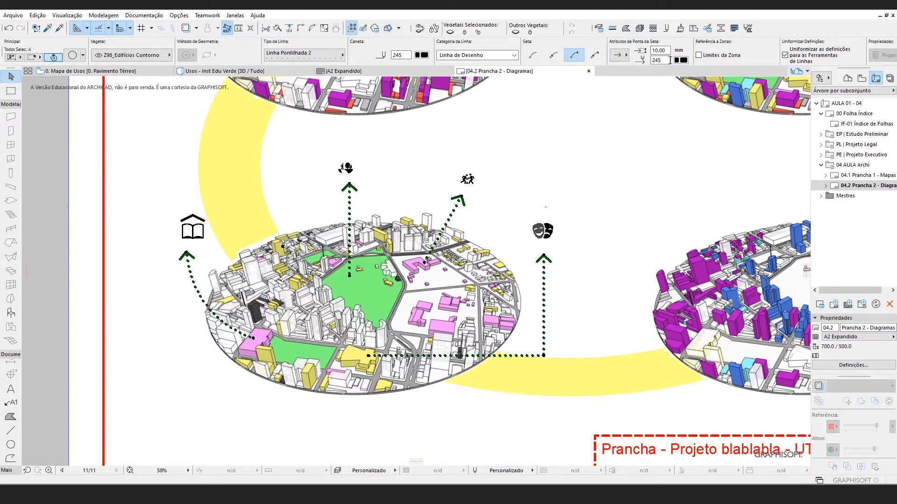
- Assign pen 244 to the arrowheads of the four dotted arrows
click(677, 60)
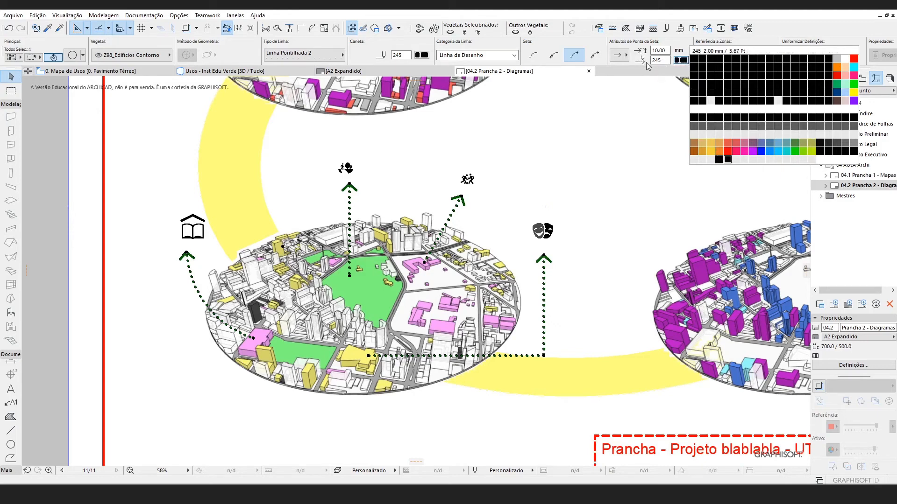
click(719, 160)
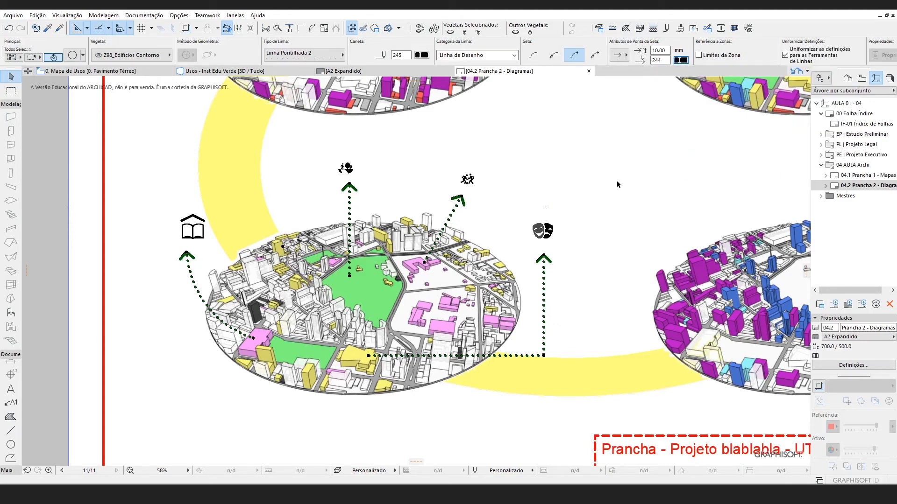
click(603, 192)
scroll(202, 260, down, 1)
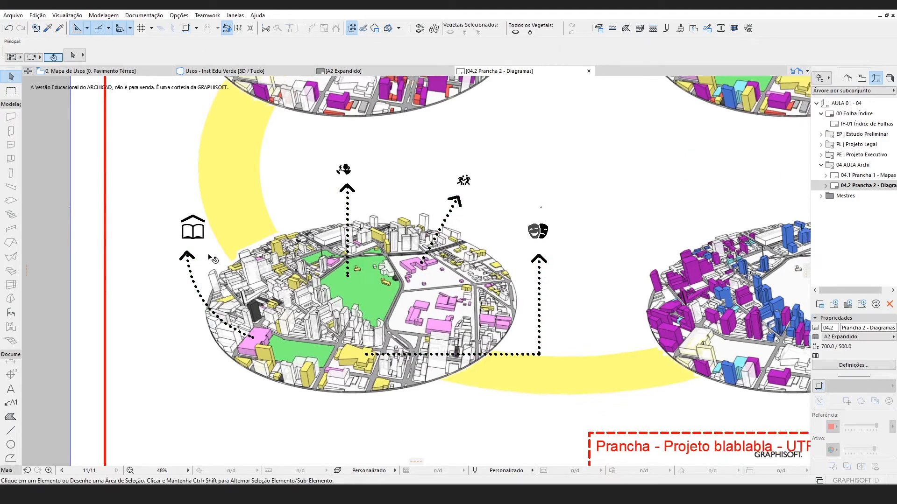
- Add a bold 4 mm Arial text block reading "Teatro Guaíra" beside the theatre-masks icon
scroll(446, 248, up, 3)
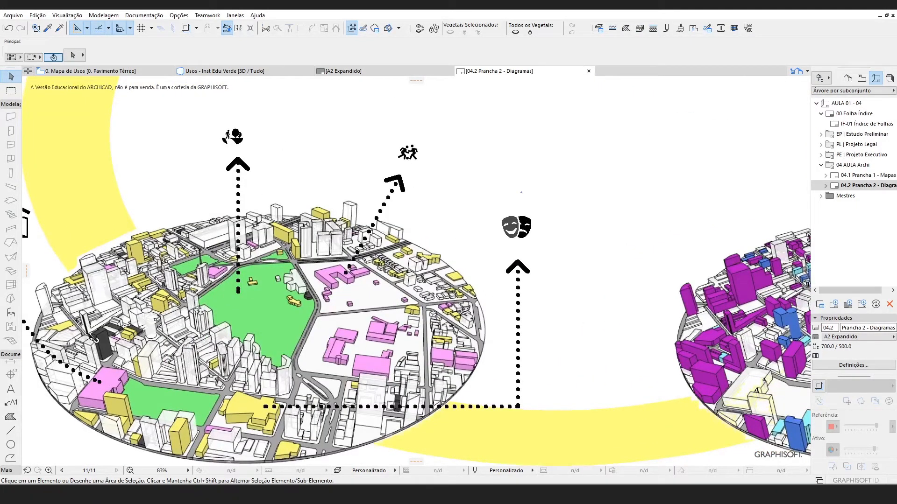
click(11, 390)
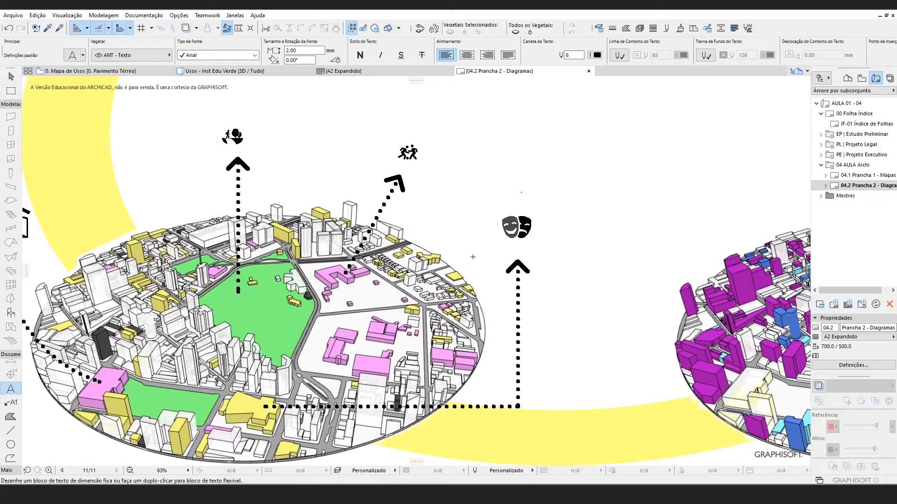
click(538, 233)
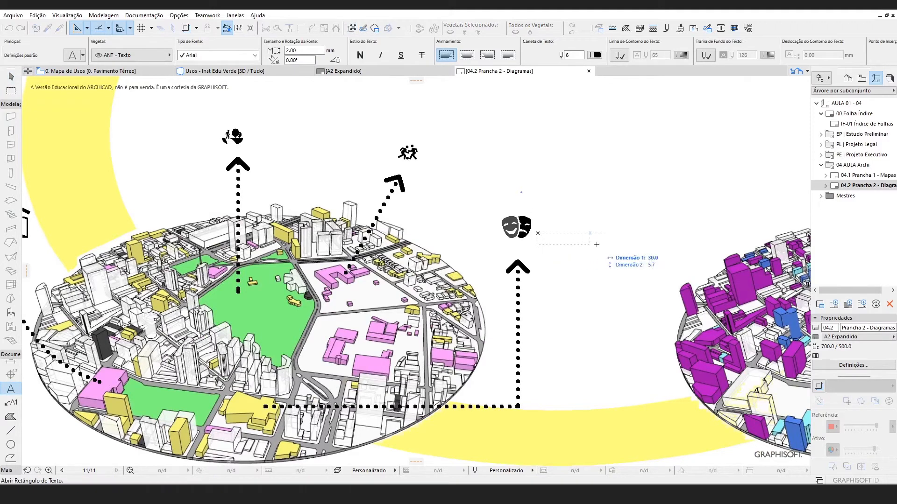
click(652, 261)
double_click(659, 211)
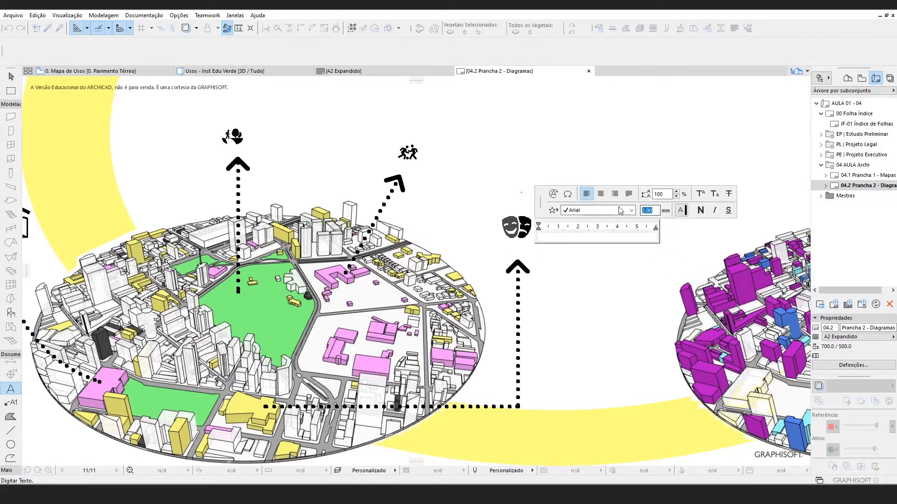
text(4)
key(Return)
click(698, 214)
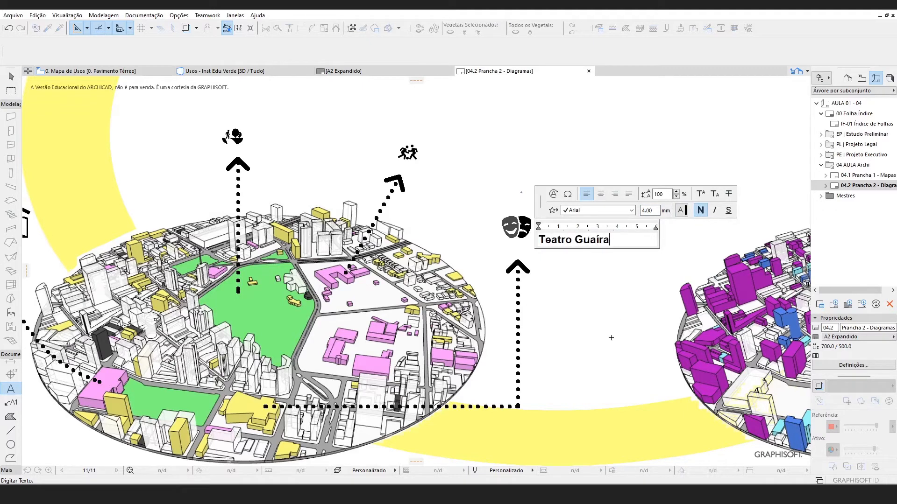
click(611, 338)
click(11, 76)
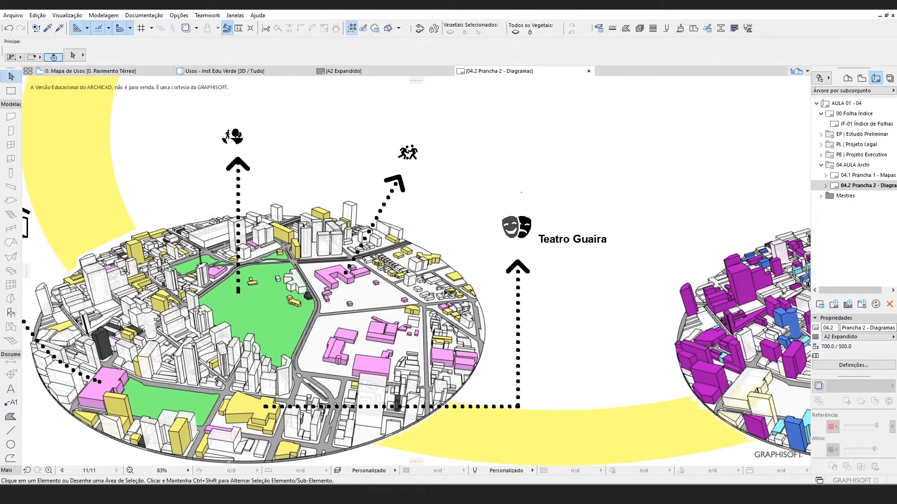
- Centre-align the "Teatro Guaíra" text and move it between the theatre-masks icon and its arrowhead
click(560, 240)
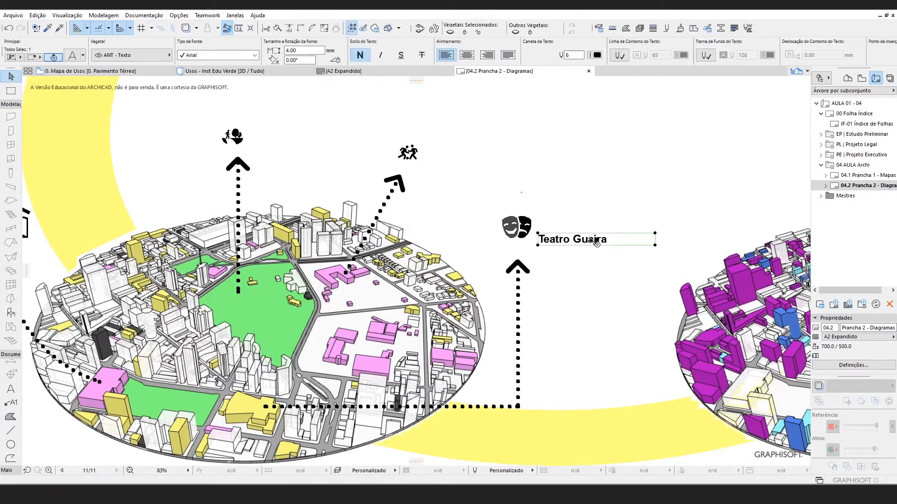
click(466, 55)
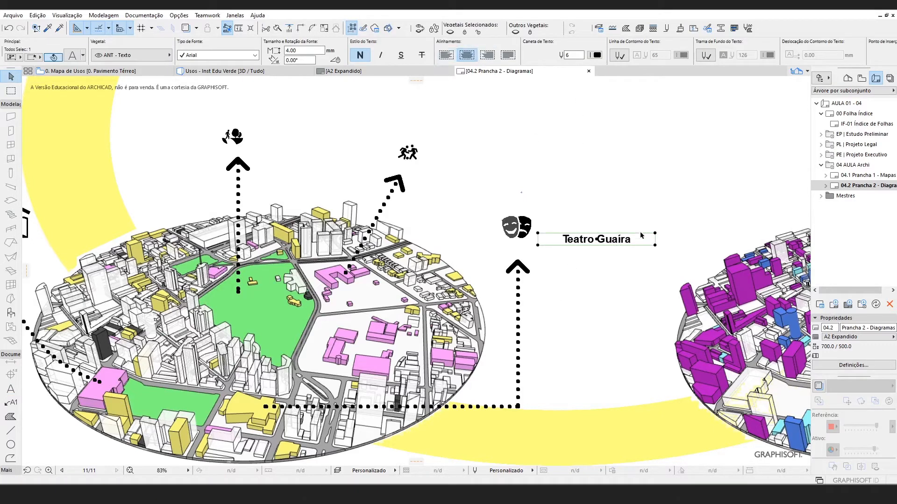
drag(599, 240, 521, 251)
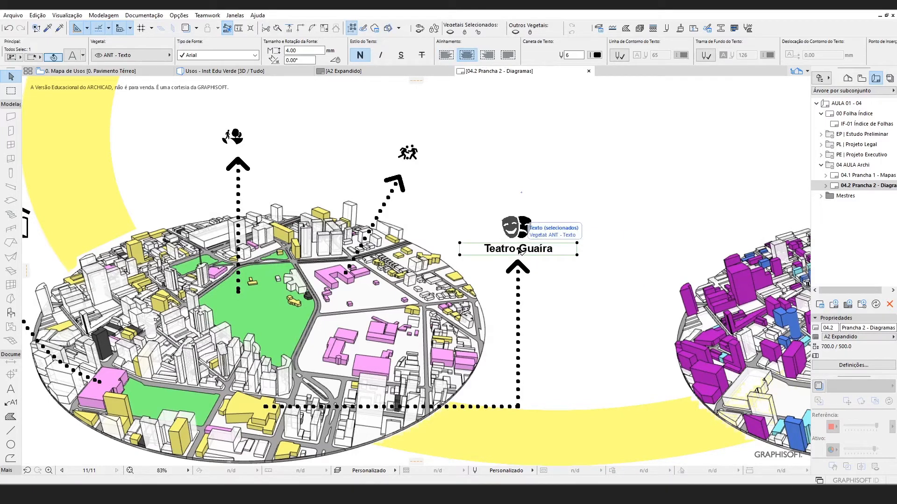
- Copy the "Teatro Guaíra" label to just beneath the running-figures icon
click(520, 251)
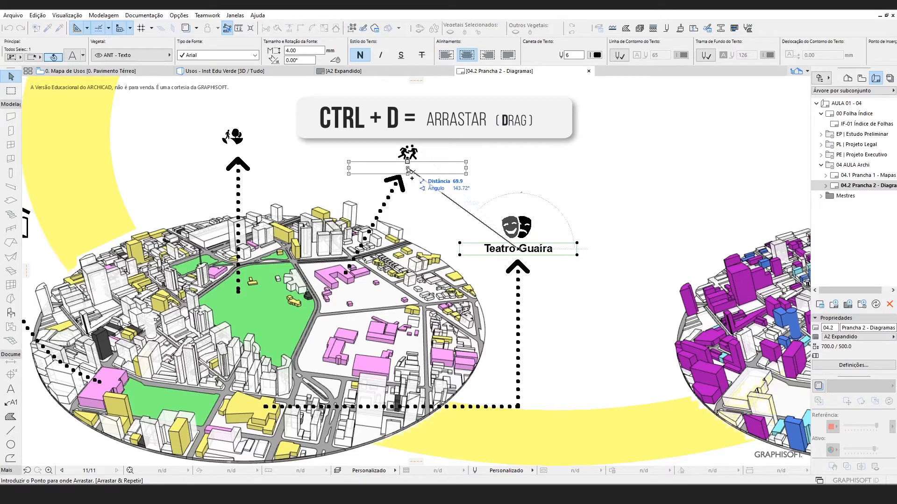
click(407, 169)
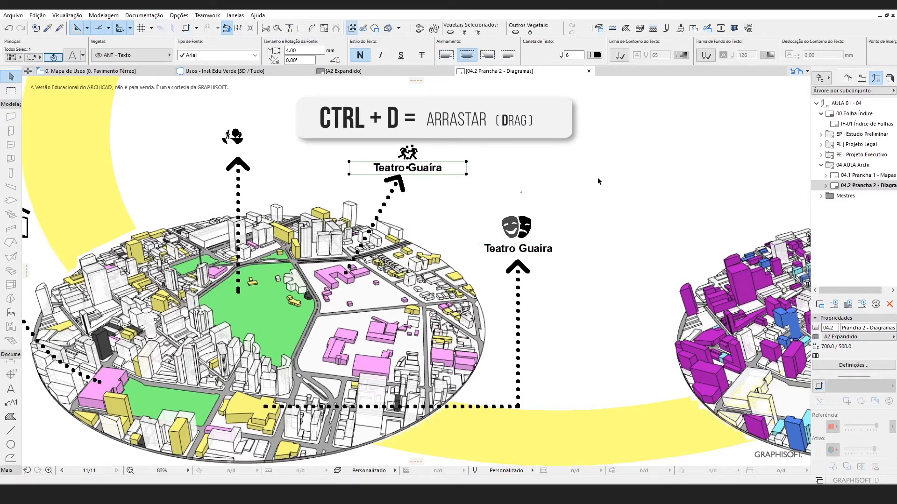
scroll(510, 160, down, 5)
scroll(511, 160, up, 4)
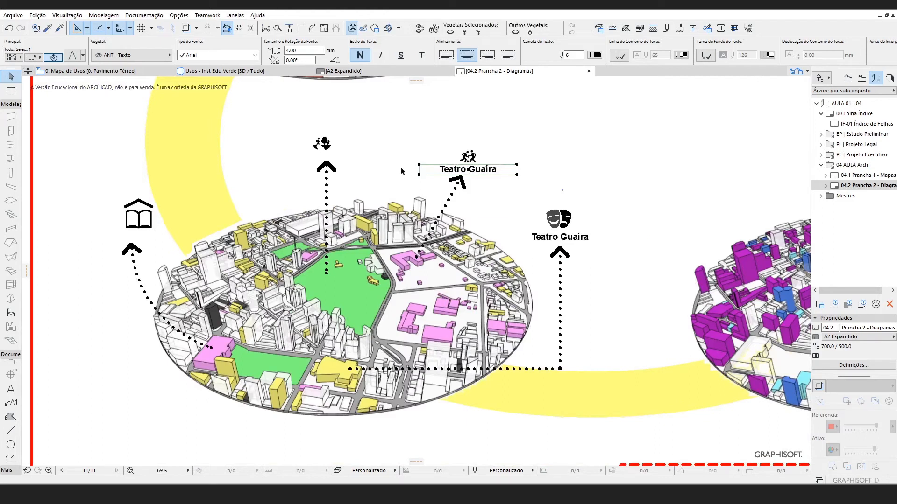
- Place multiple copies of the "Teatro Guaíra" label, one beneath the park icon and one beneath the book icon
click(486, 193)
click(485, 172)
click(470, 173)
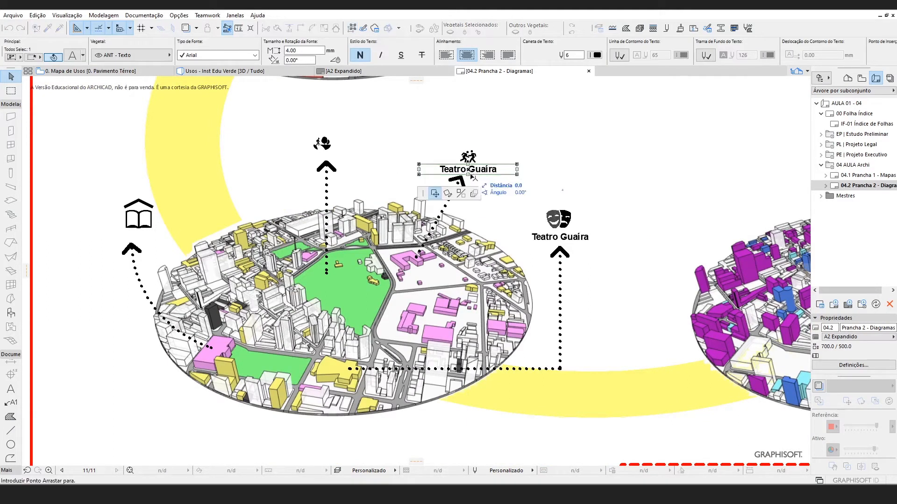
click(464, 194)
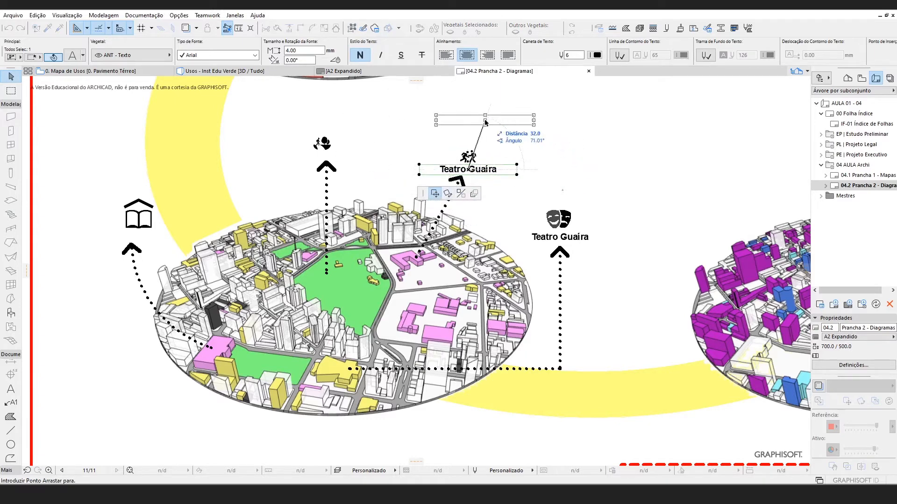
key(ctrl+alt)
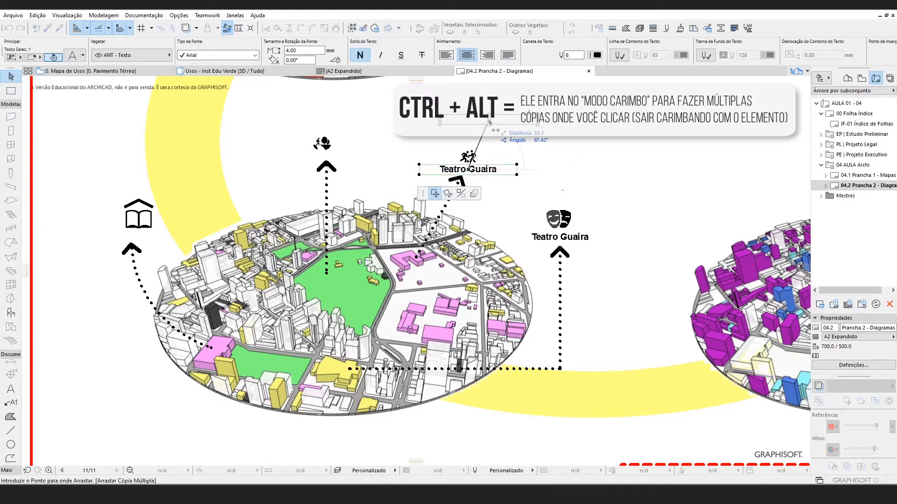
scroll(328, 161, up, 3)
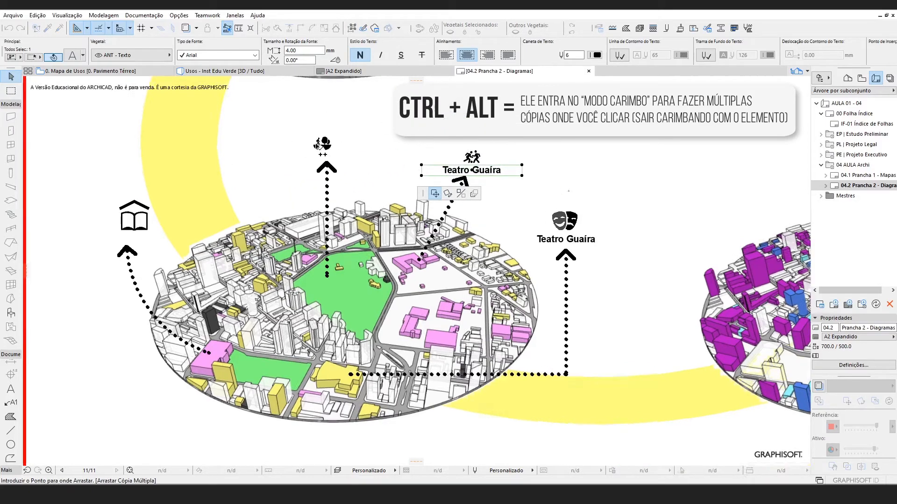
click(336, 175)
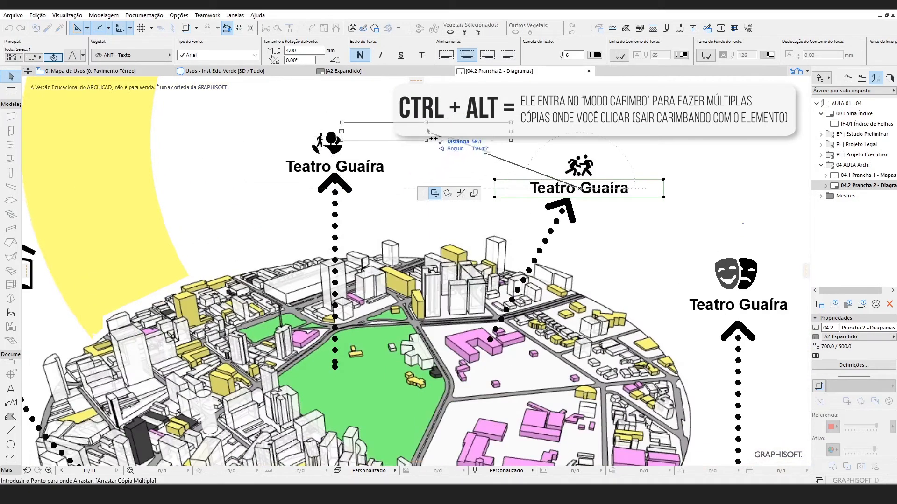
scroll(328, 200, down, 3)
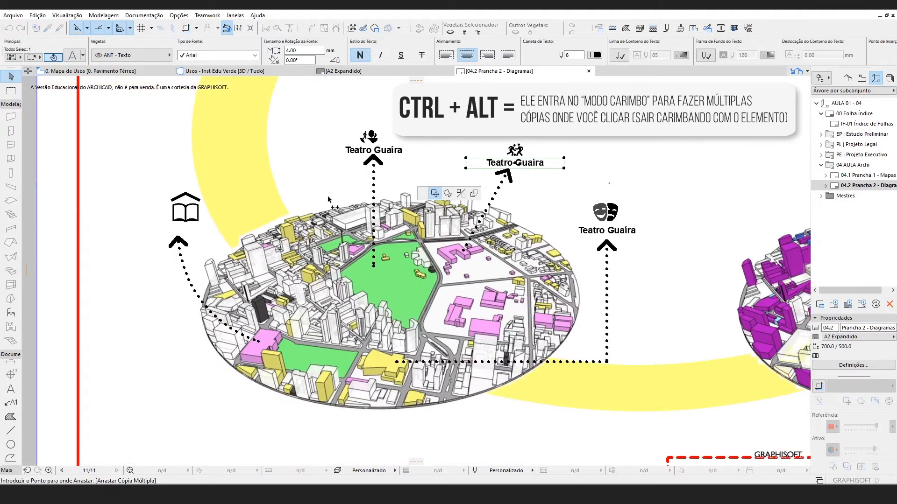
click(177, 233)
scroll(185, 231, up, 2)
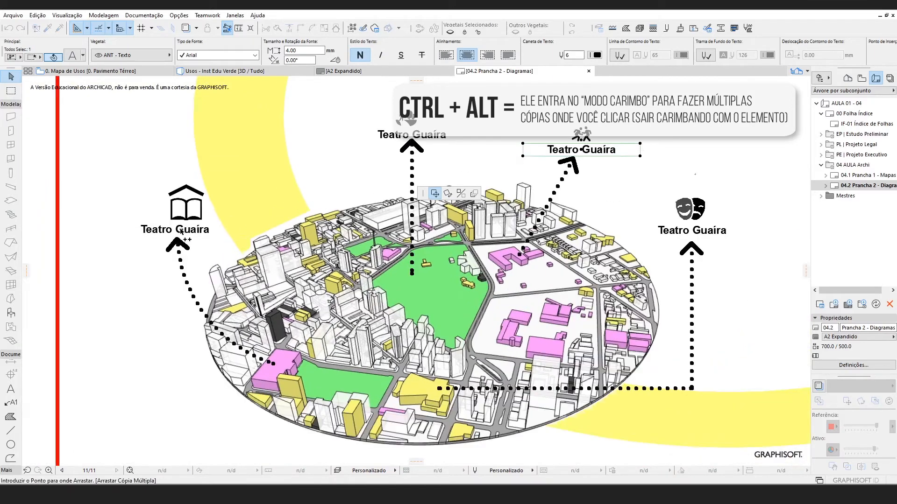
key(Escape)
key(Escape)
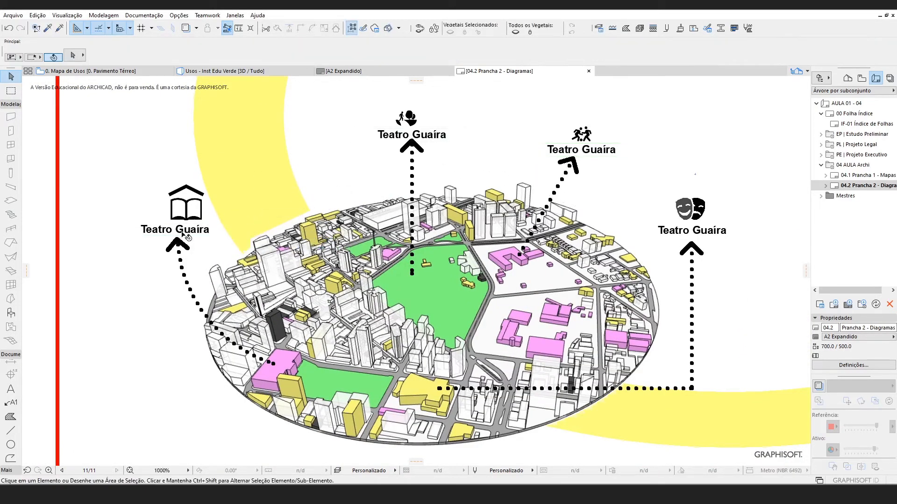
- Replace the label text beneath the book icon with "UFPR"
double_click(194, 232)
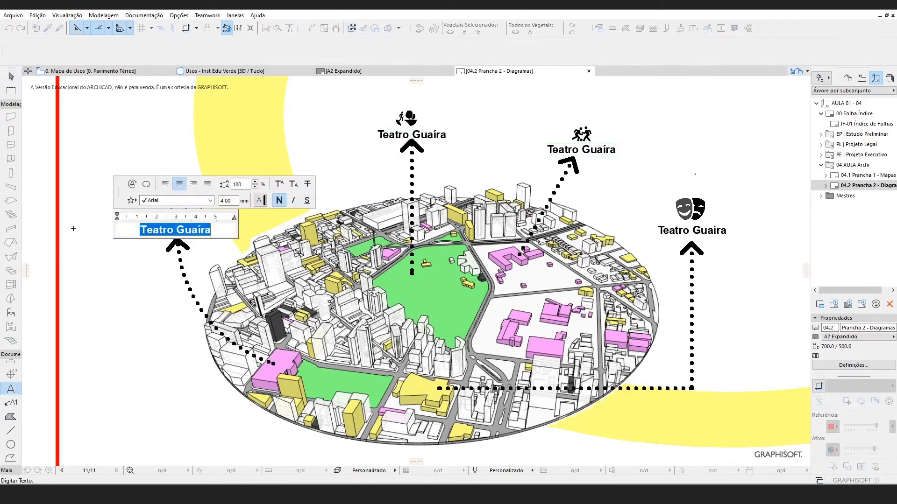
text(UFPR)
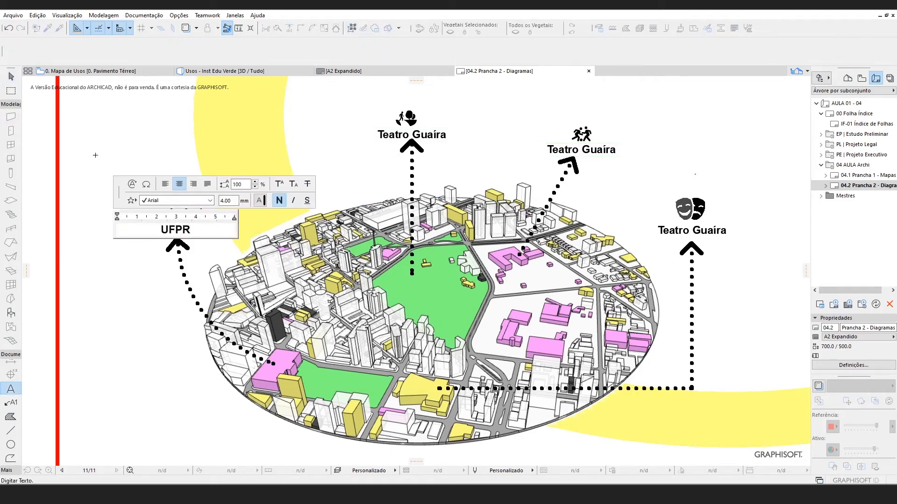
click(222, 167)
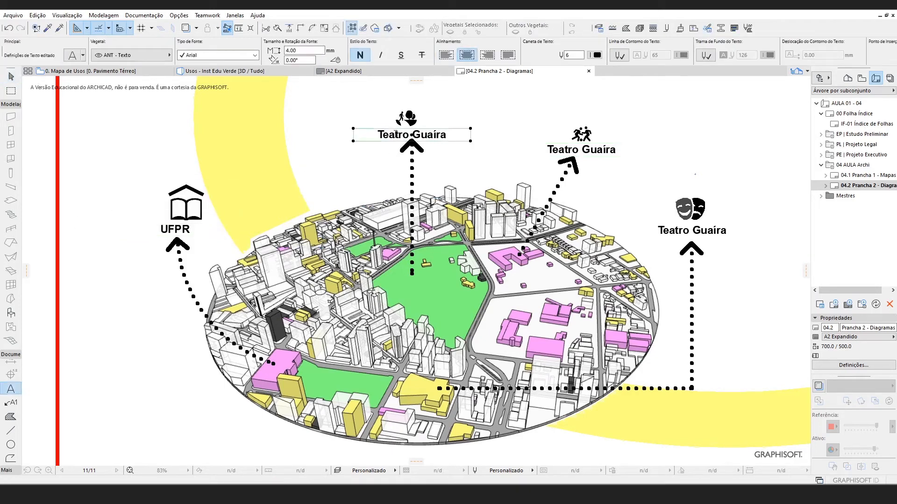
- Replace the label text beneath the park icon with "Passeio Público"
double_click(396, 136)
key(ctrl+a)
text(pASSE)
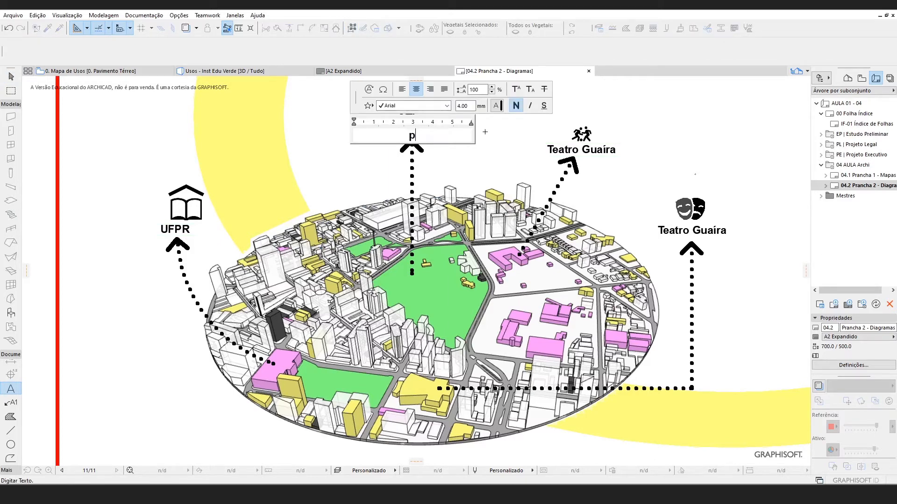
key(BackSpace)
key(BackSpace)
key(BackSpace)
text(ssecio)
key(BackSpace)
key(BackSpace)
key(BackSpace)
text(io Público)
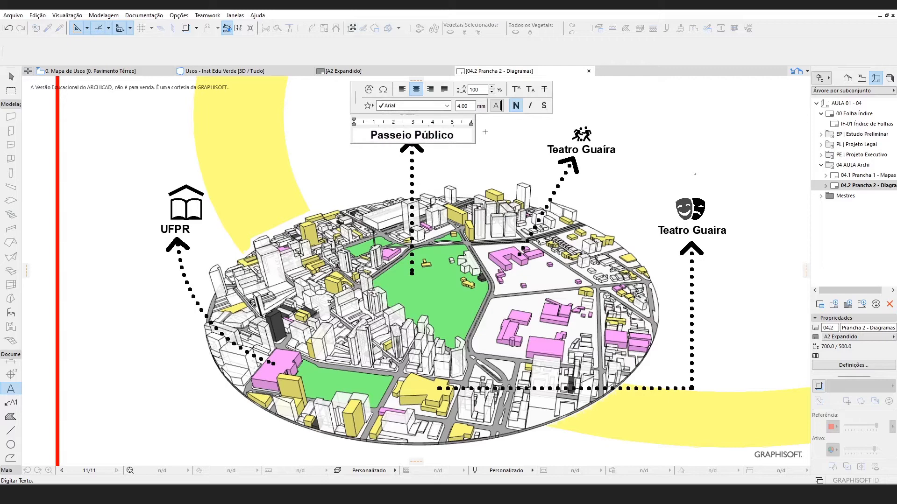
click(495, 145)
- Replace the label text beneath the running-figures icon with "Círculo Militar"
click(557, 149)
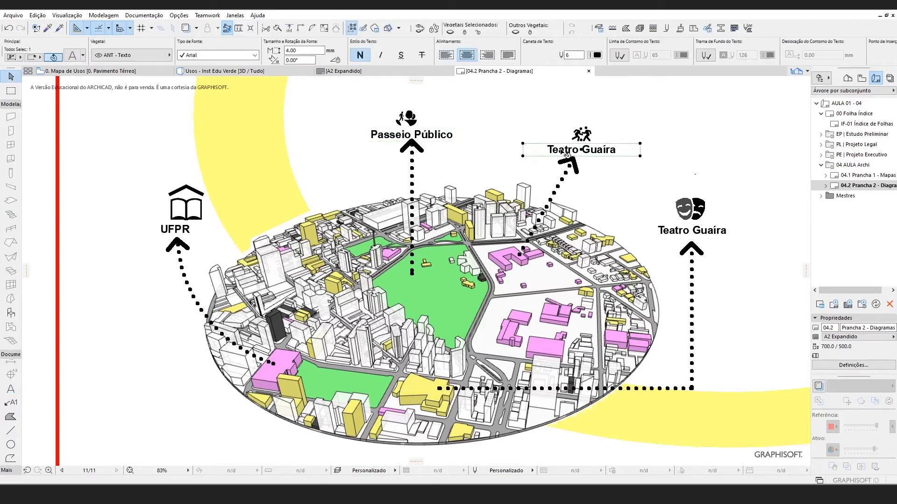
double_click(557, 149)
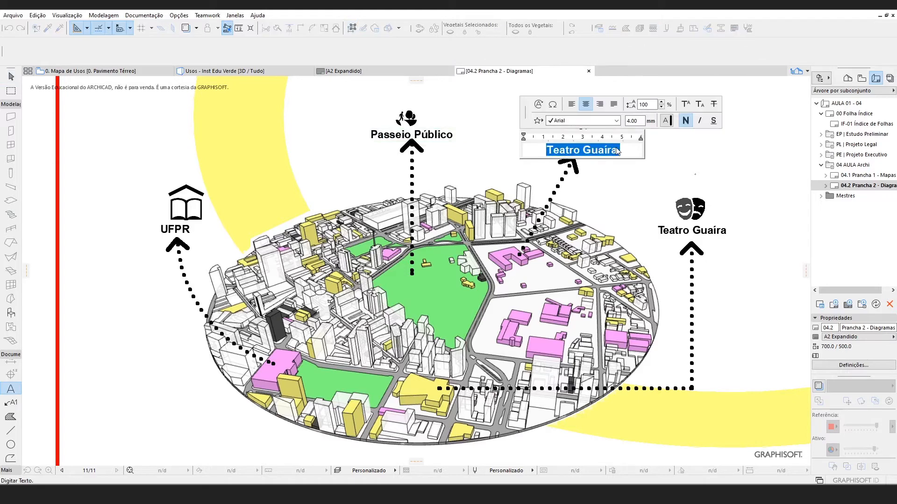
text(Círculo Militar)
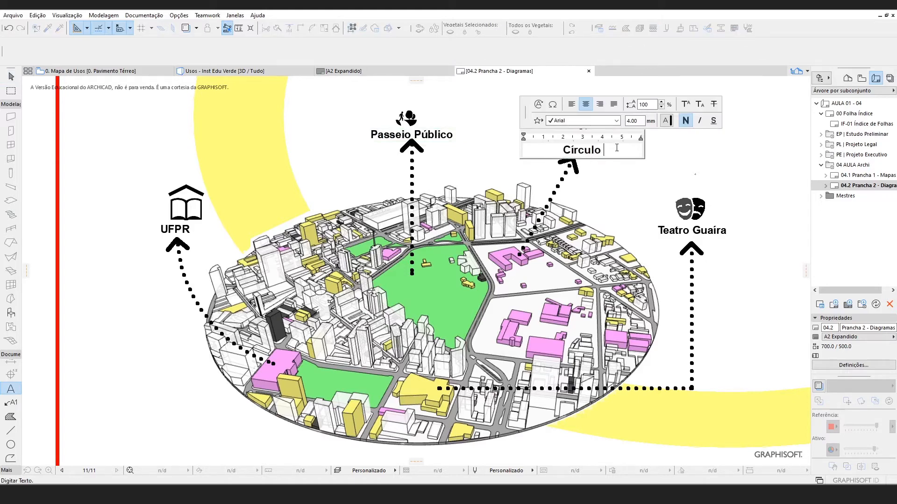
click(612, 194)
- Examine the labelled diagram up close and the composition of all four diagrams on the sheet
scroll(496, 226, down, 3)
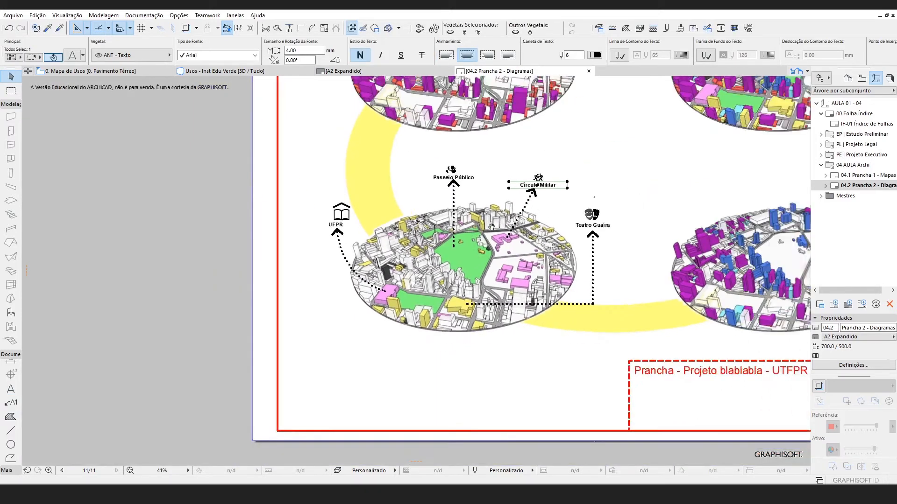
middle_drag(496, 226, 395, 260)
middle_drag(537, 222, 426, 275)
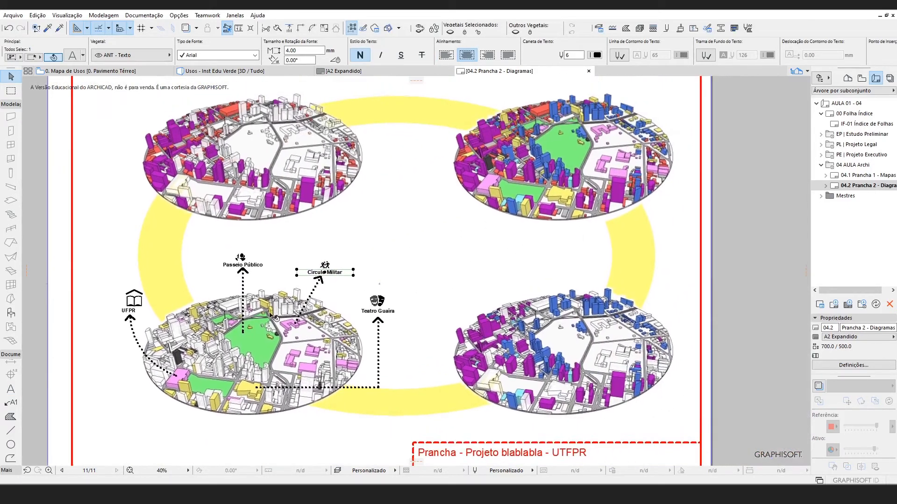
click(106, 187)
scroll(260, 331, up, 10)
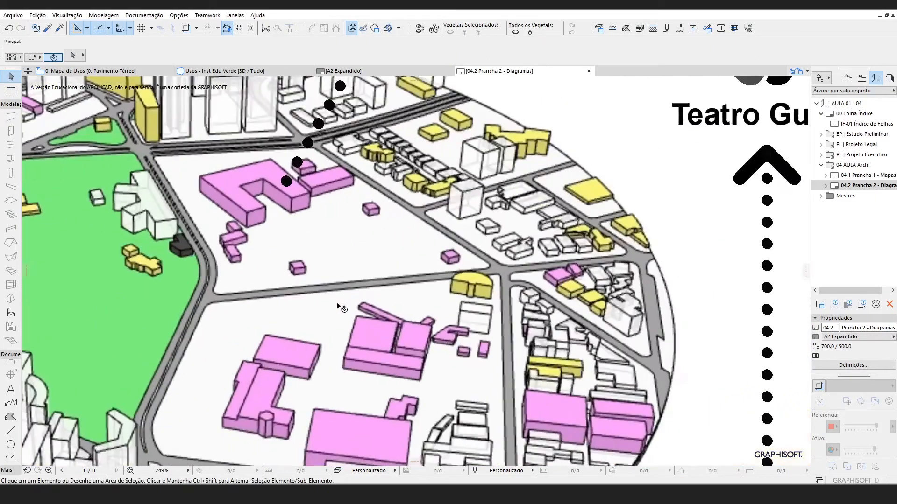
scroll(271, 363, down, 7)
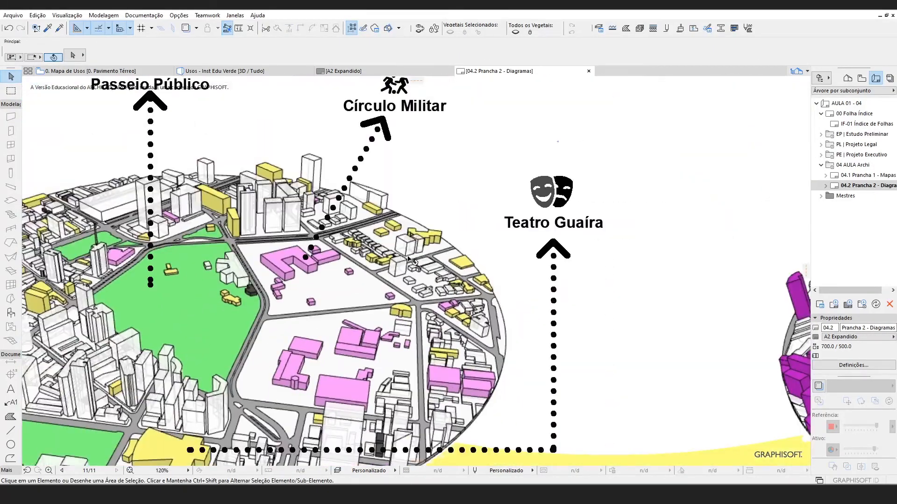
scroll(349, 287, up, 2)
scroll(355, 295, down, 5)
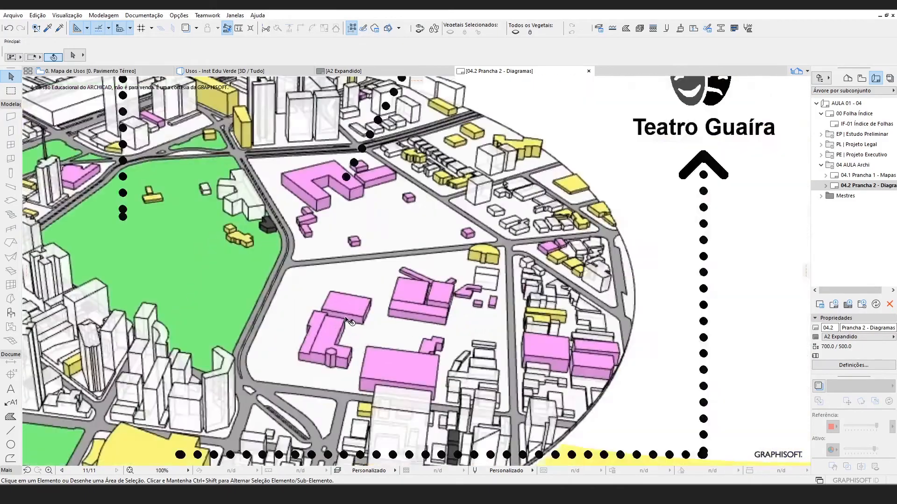
scroll(336, 318, down, 1)
middle_drag(421, 307, 426, 335)
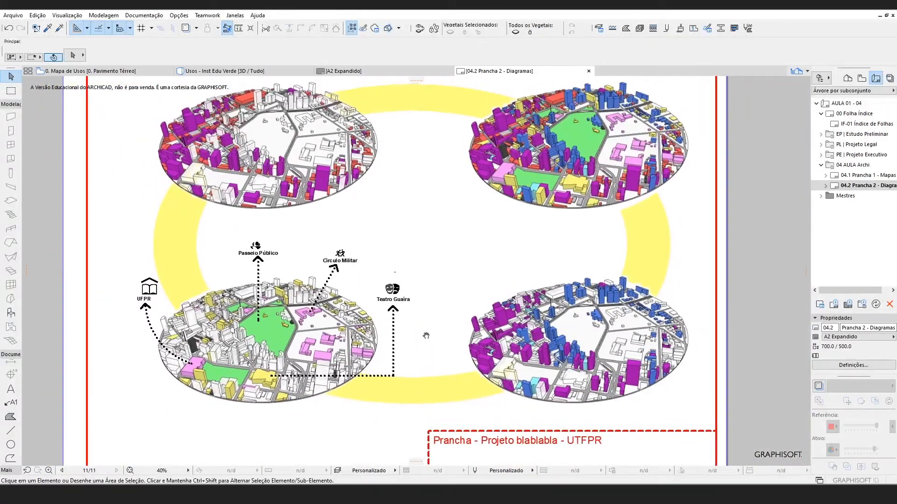
middle_drag(344, 201, 342, 228)
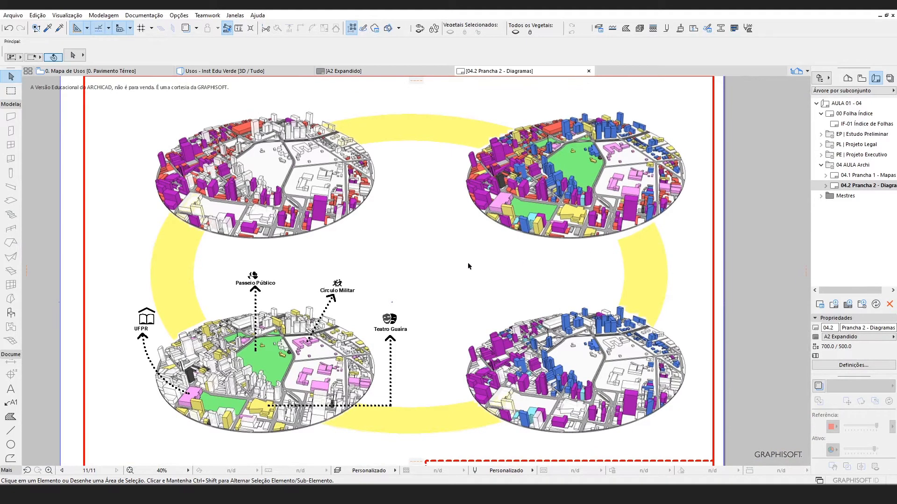
scroll(451, 303, down, 1)
middle_drag(400, 248, 397, 222)
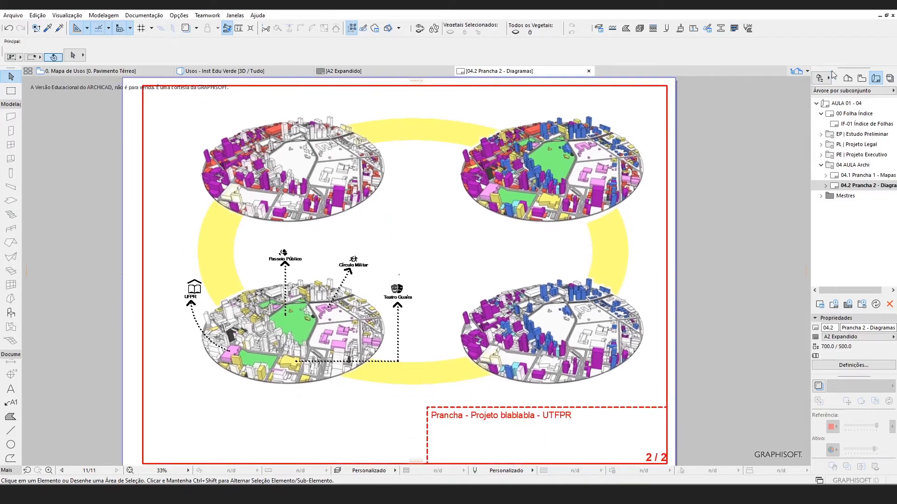
- Permanently delete the existing "01 Legenda Mapa de Usos" schedule from the project's element schedules
click(848, 78)
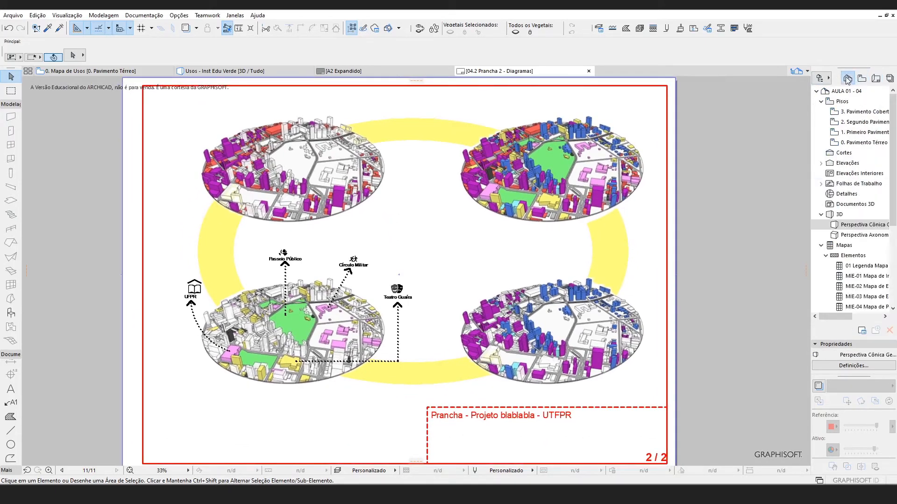
click(858, 266)
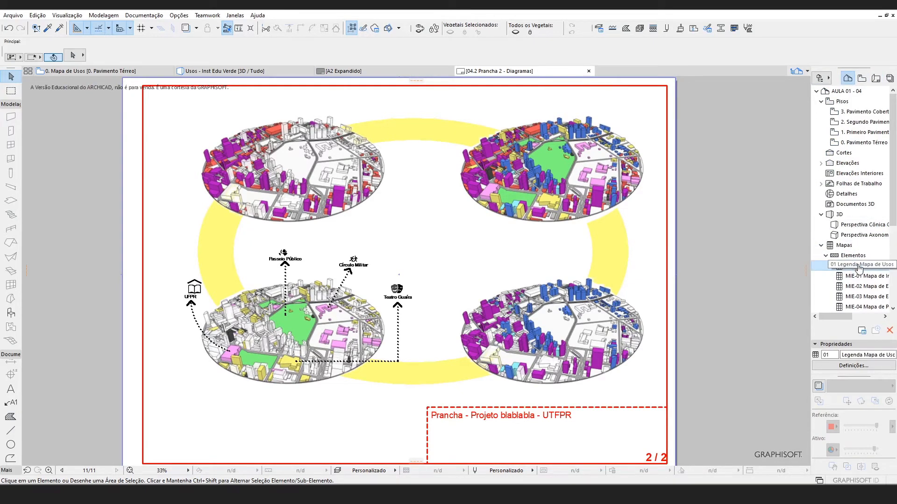
click(889, 331)
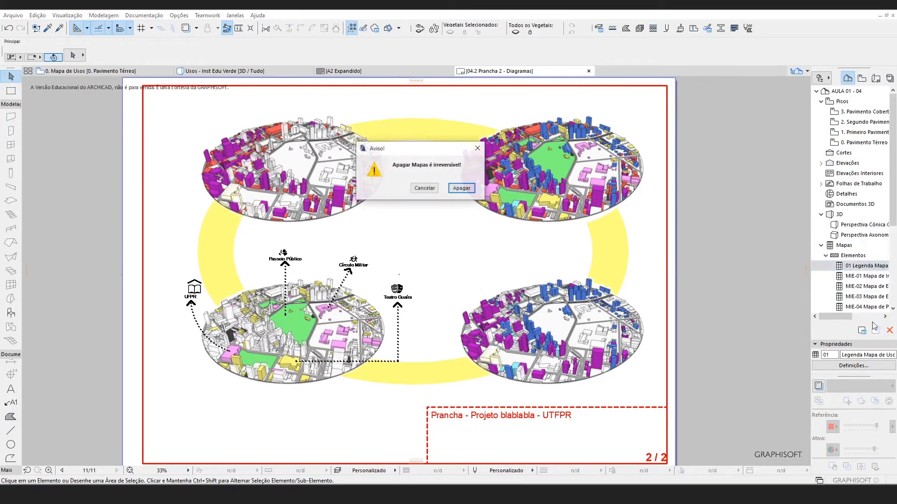
click(462, 189)
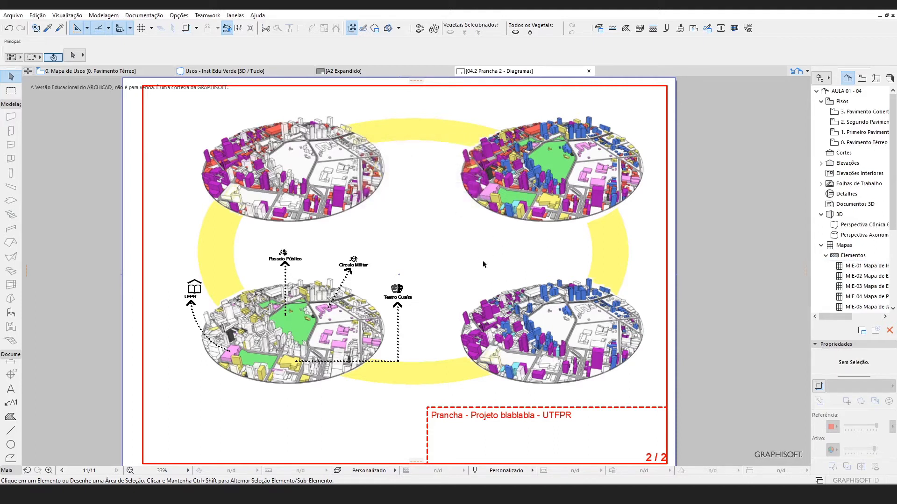
- Create a new element schedule scheme with ID 00 and the name "Legenda de Usos"
click(853, 256)
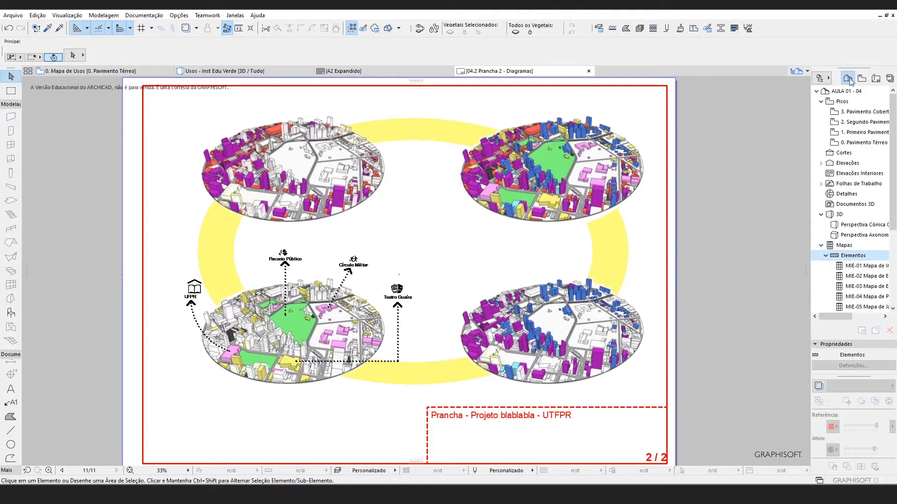
click(843, 246)
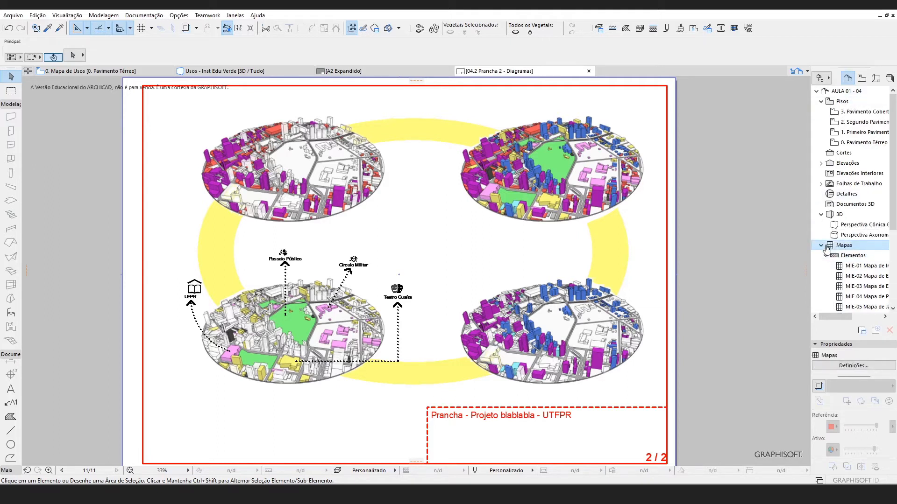
double_click(842, 246)
double_click(843, 245)
scroll(857, 249, up, 2)
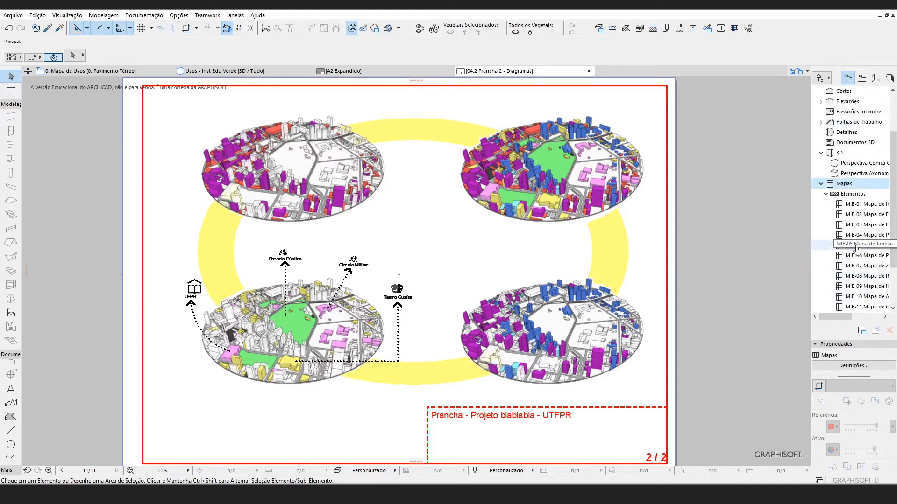
click(851, 194)
right_click(852, 196)
click(848, 202)
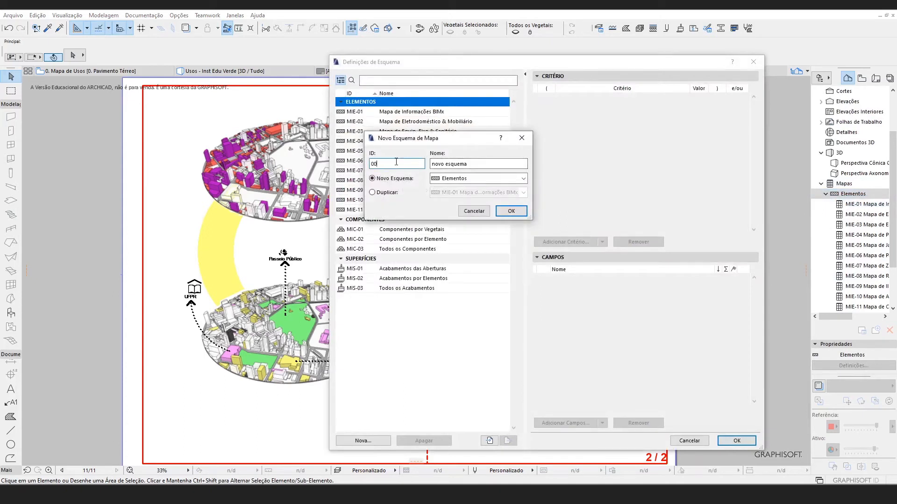
key(Tab)
text(L)
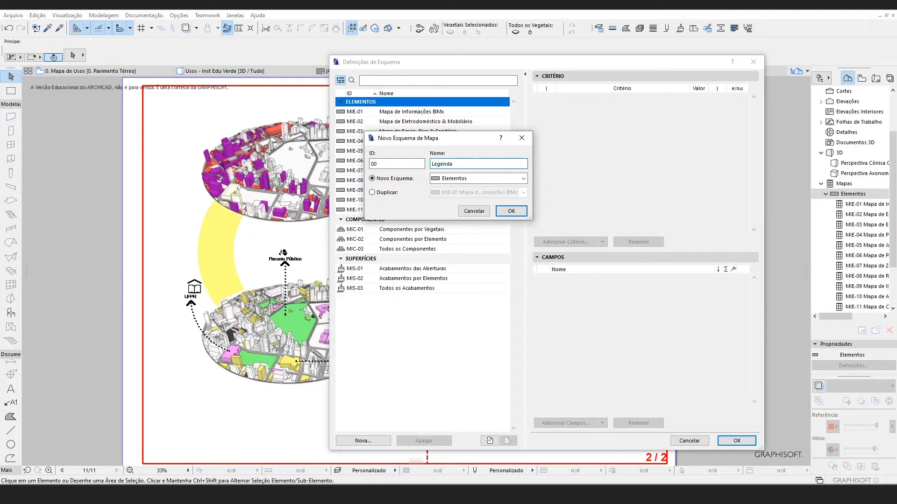
text(egenda de Usos)
click(511, 210)
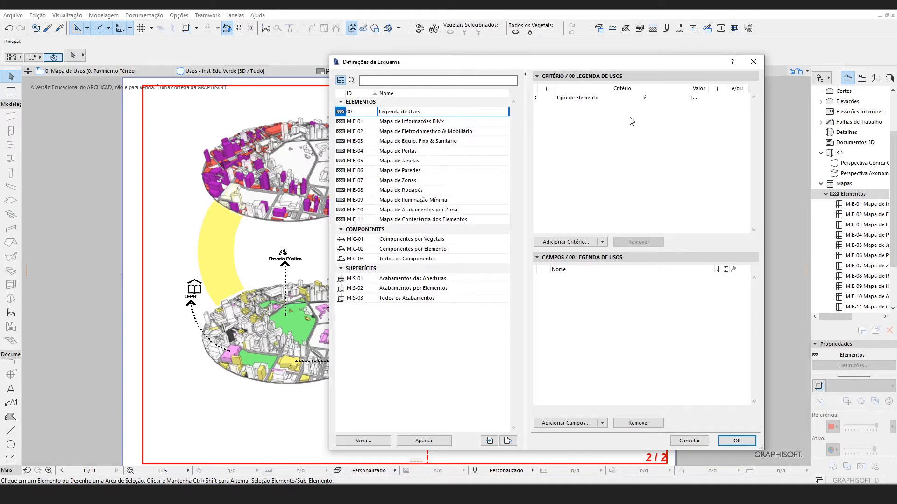
- Widen the scheme settings dialog so the criterion's Valor column can be read in full
click(685, 99)
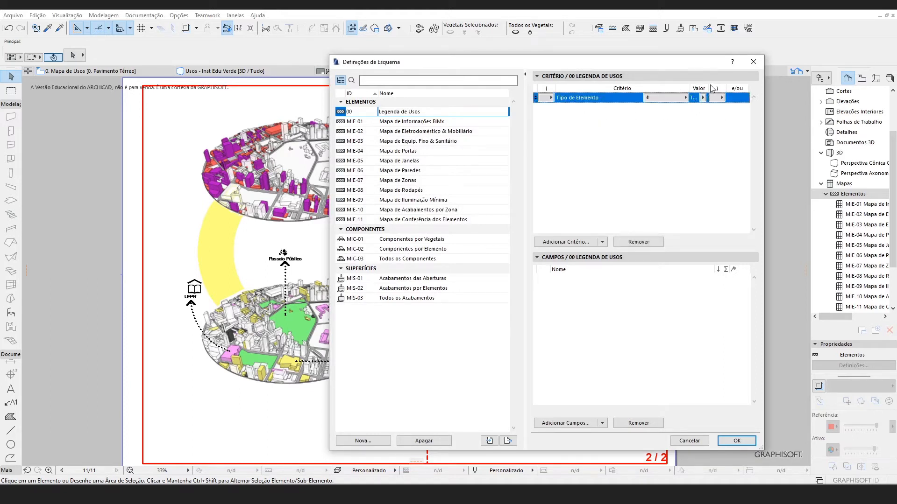
drag(765, 151, 812, 142)
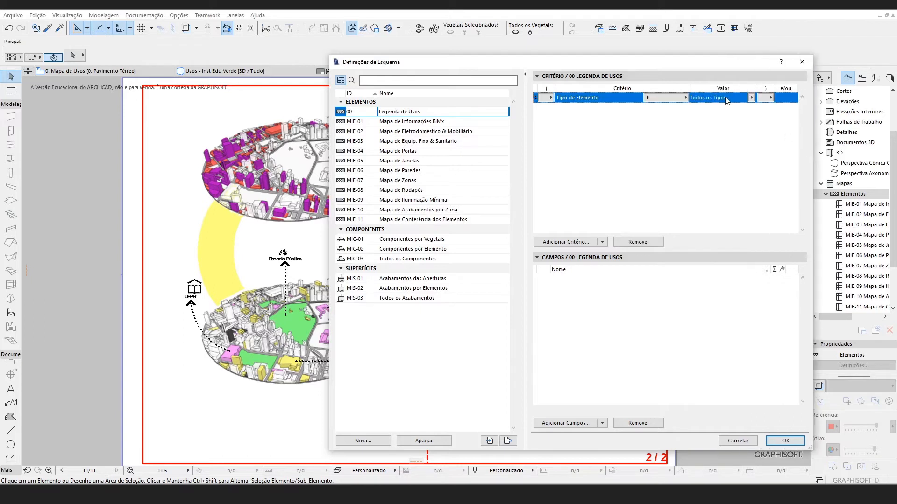
click(637, 138)
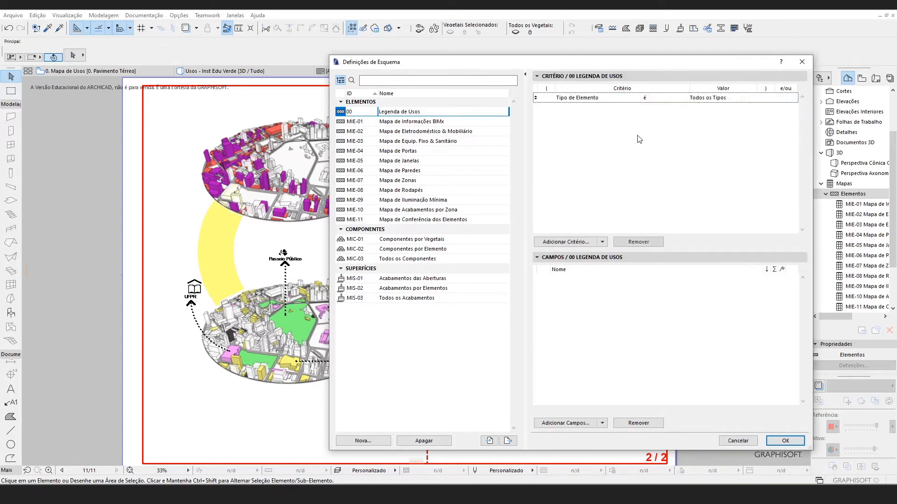
- Add the Tipo de Uso property from the MAPAS E ESTUDOS group as a criterion of the Legenda de Usos scheme
click(577, 243)
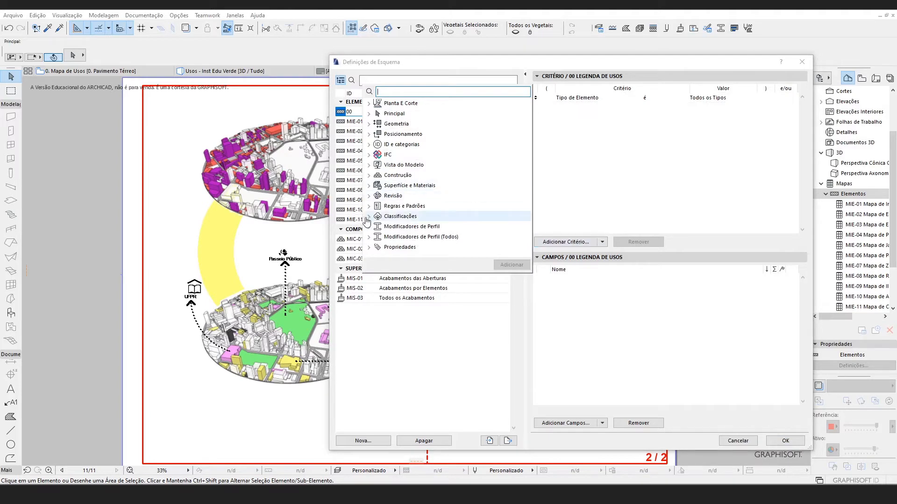
click(370, 248)
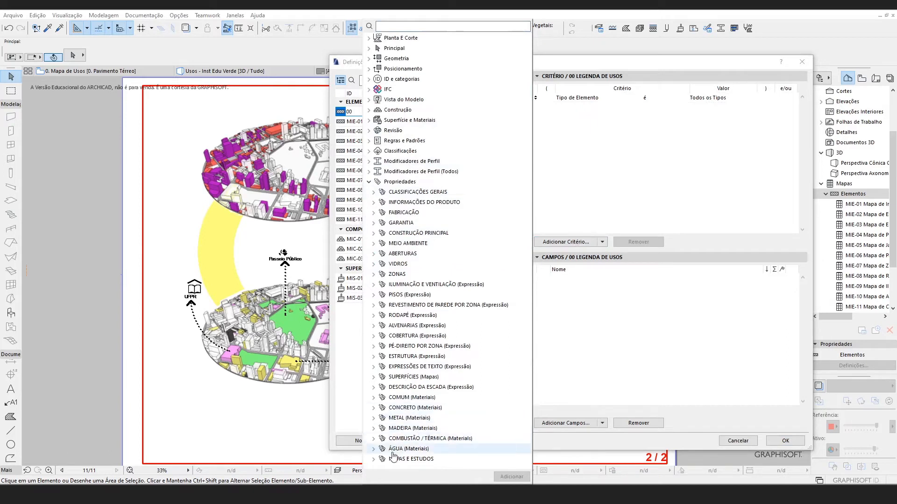
click(374, 459)
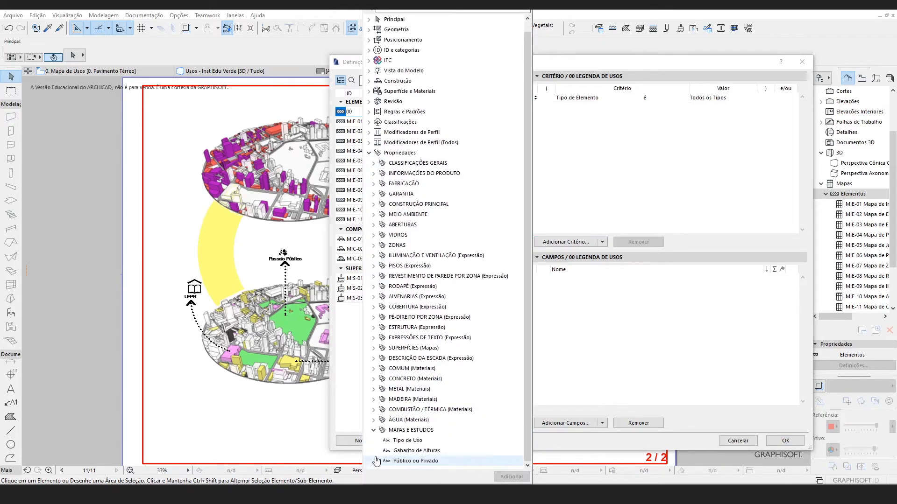
click(413, 442)
click(512, 476)
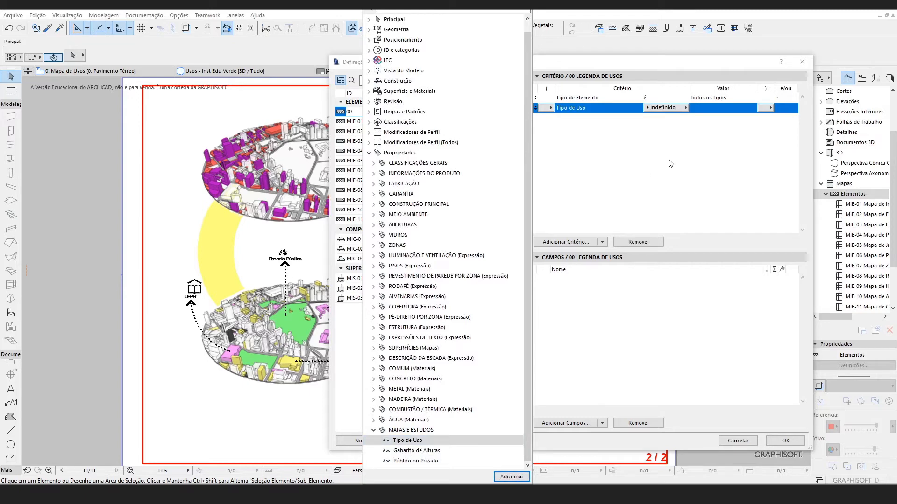
- Check the condition options for the Tipo de Uso criterion and remove that criterion from the scheme
click(664, 107)
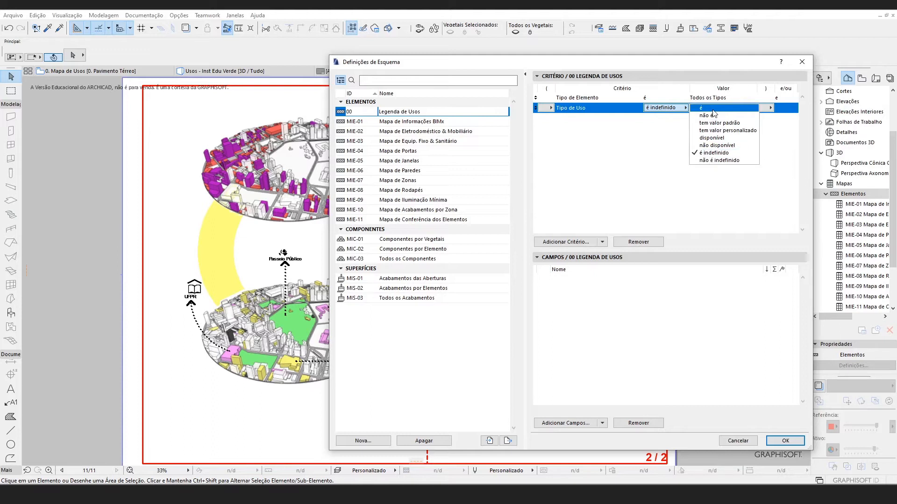
click(655, 155)
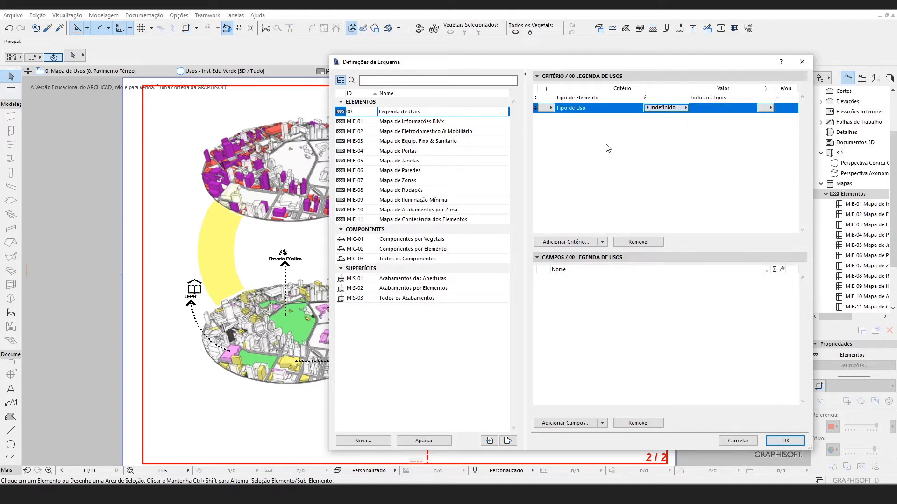
click(642, 241)
click(624, 173)
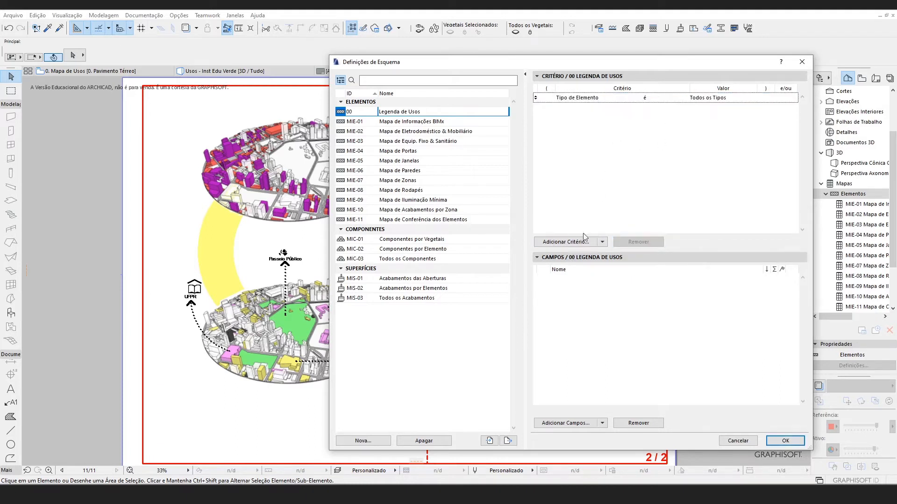
- Set the Tipo de Elemento criterion of the Legenda de Usos scheme to Tipos 3D
click(566, 423)
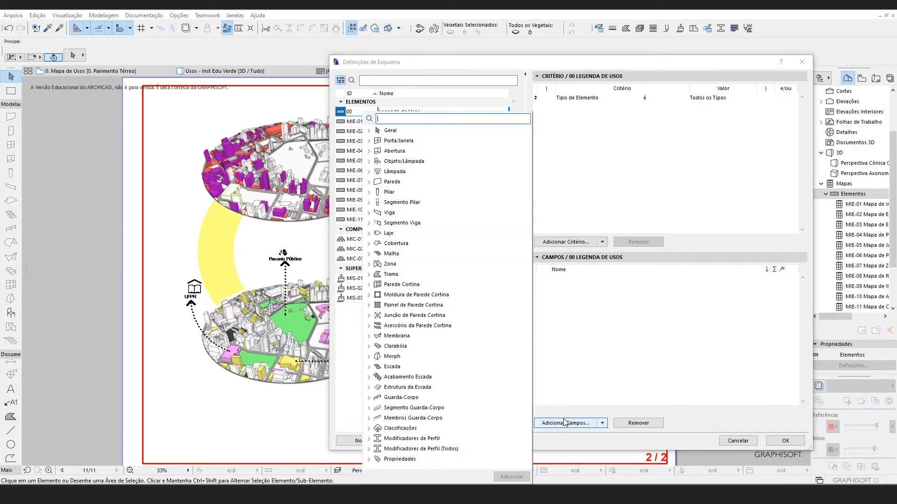
click(558, 299)
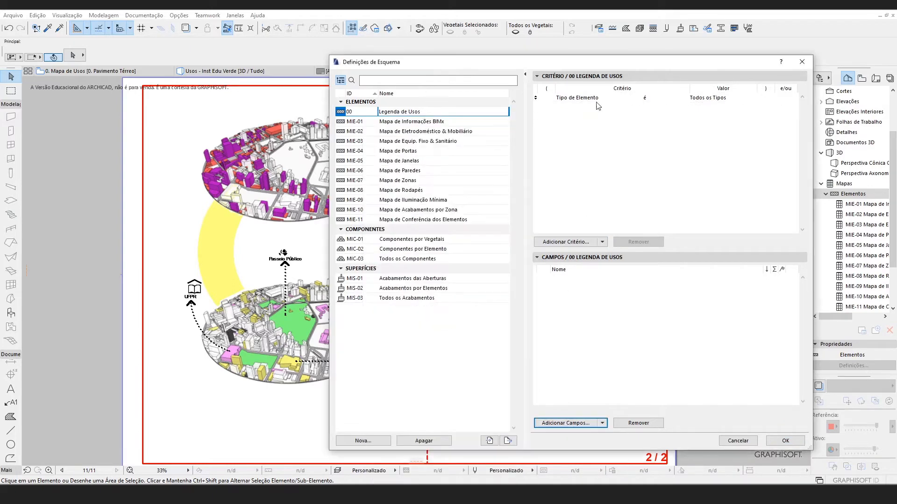
click(724, 98)
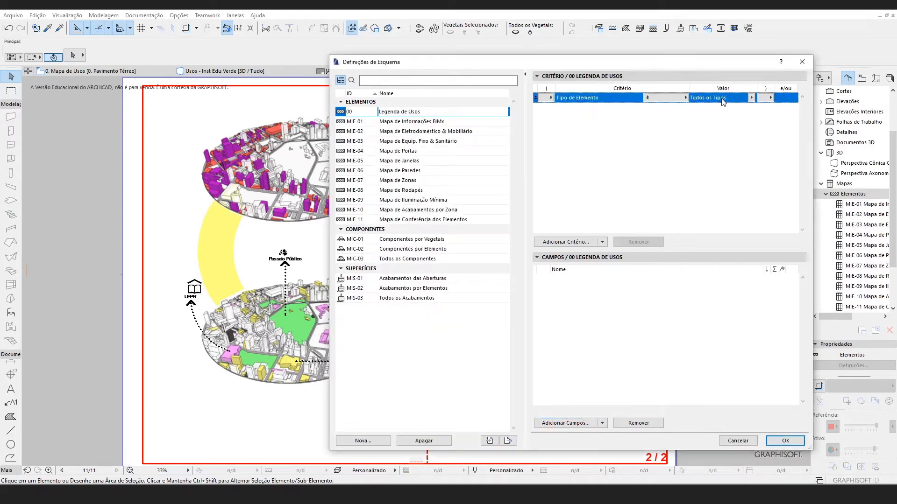
click(751, 97)
click(774, 108)
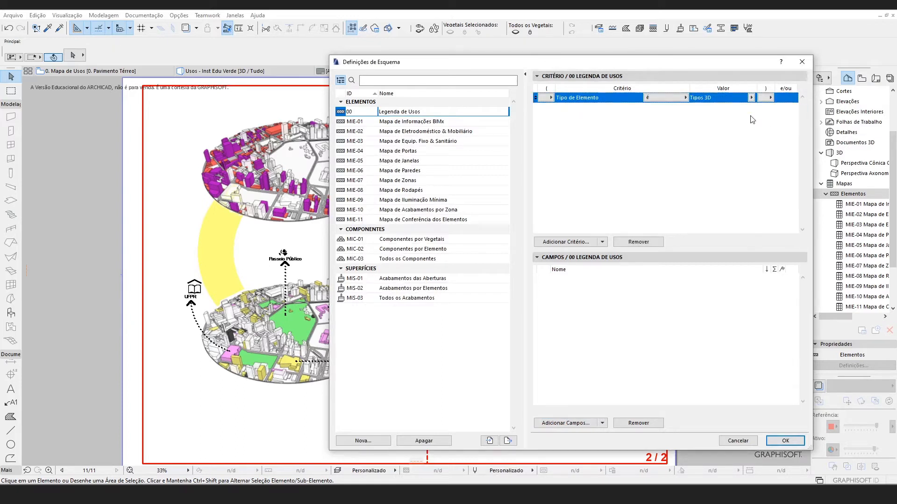
- Add the Tipo de Uso property from the MAPAS E ESTUDOS group as a field of the Legenda de Usos scheme and accept the scheme settings
click(670, 164)
click(566, 422)
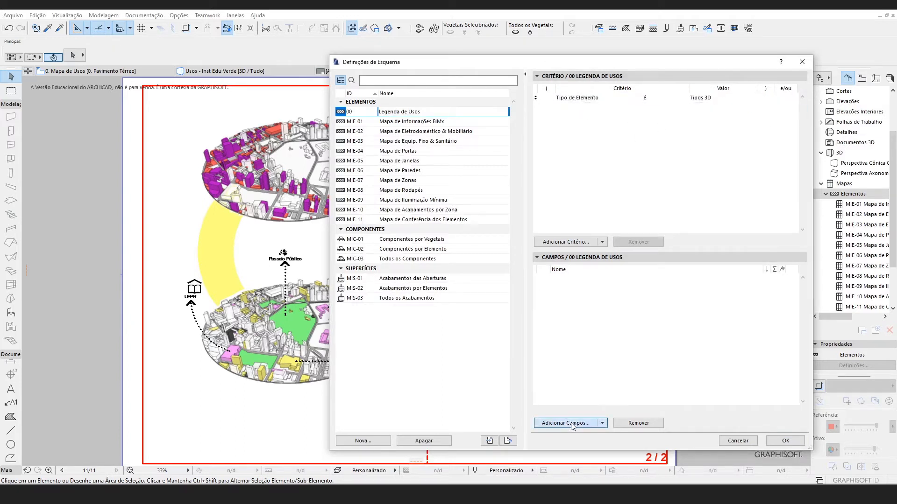
click(369, 459)
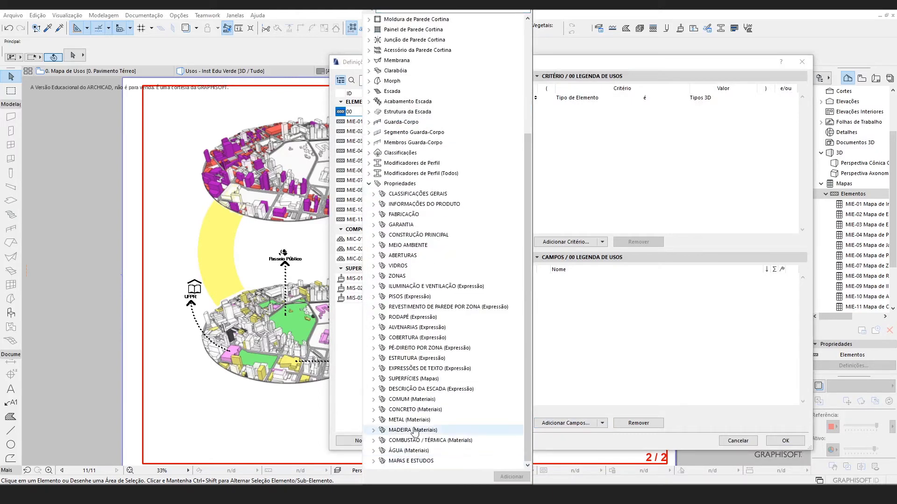
click(374, 461)
click(409, 441)
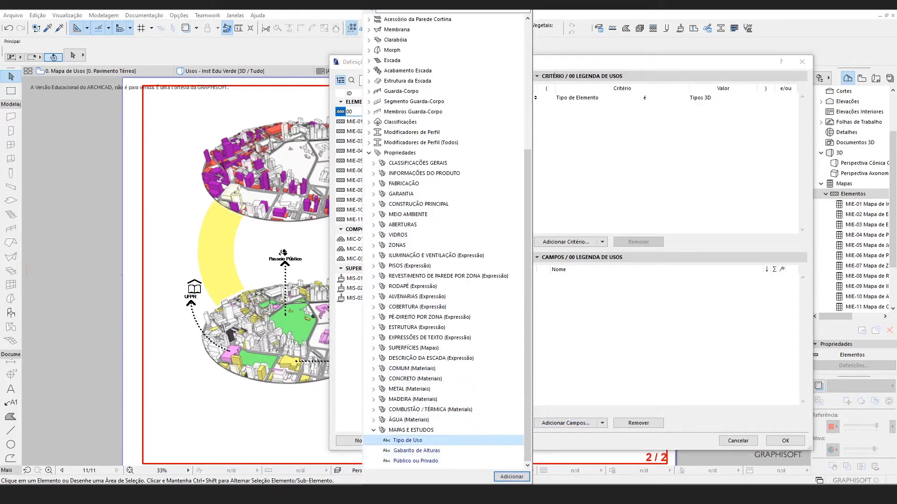
click(511, 476)
click(661, 322)
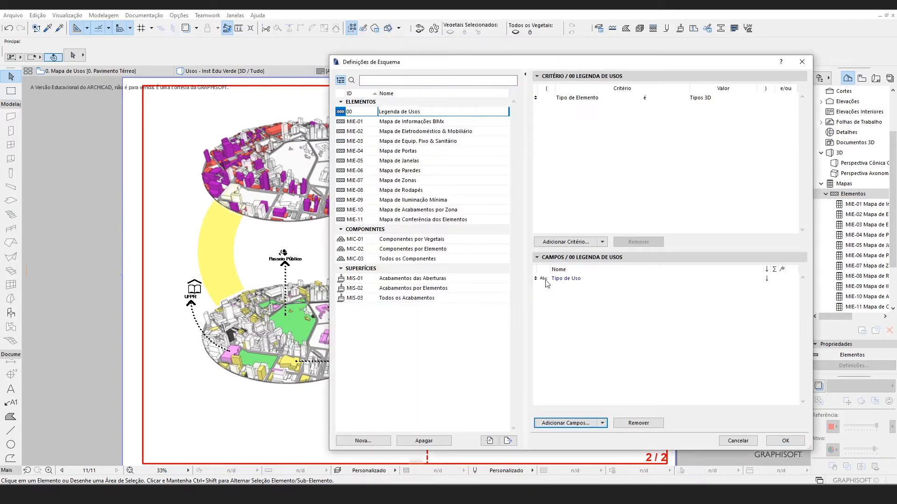
click(785, 441)
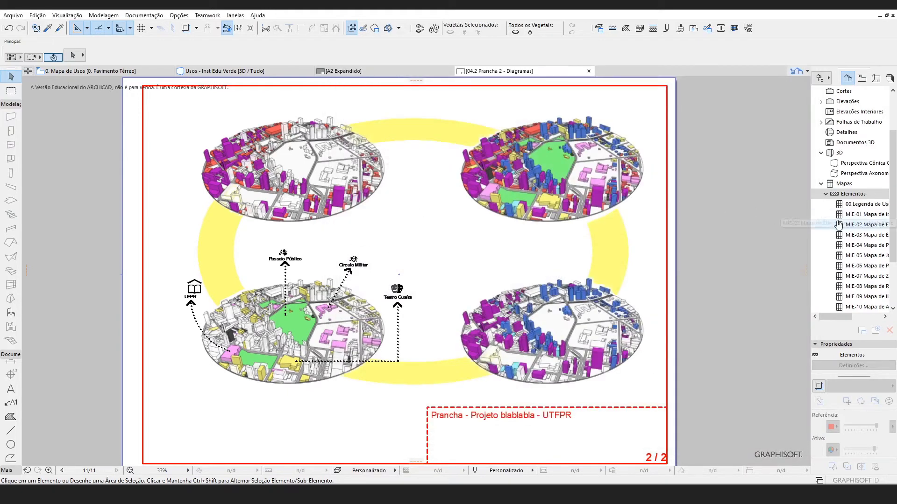
- Open the Legenda de Usos schedule and merge its uniform items
click(861, 204)
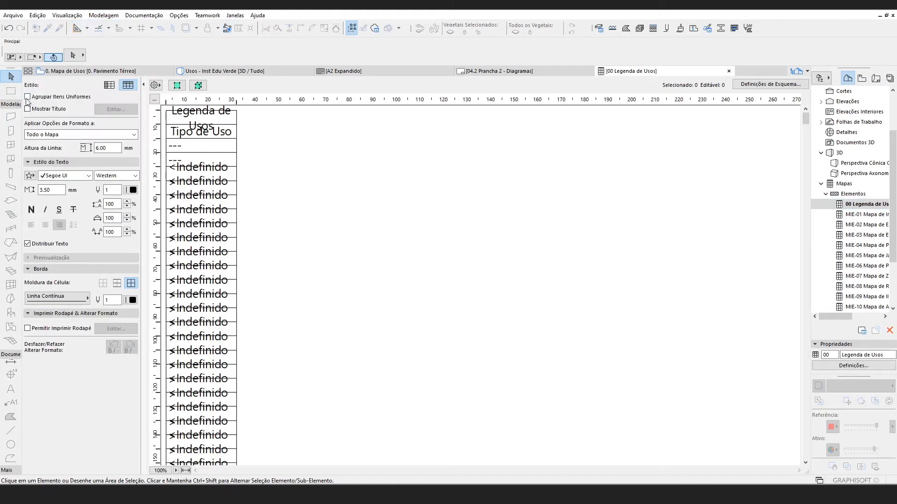
click(48, 100)
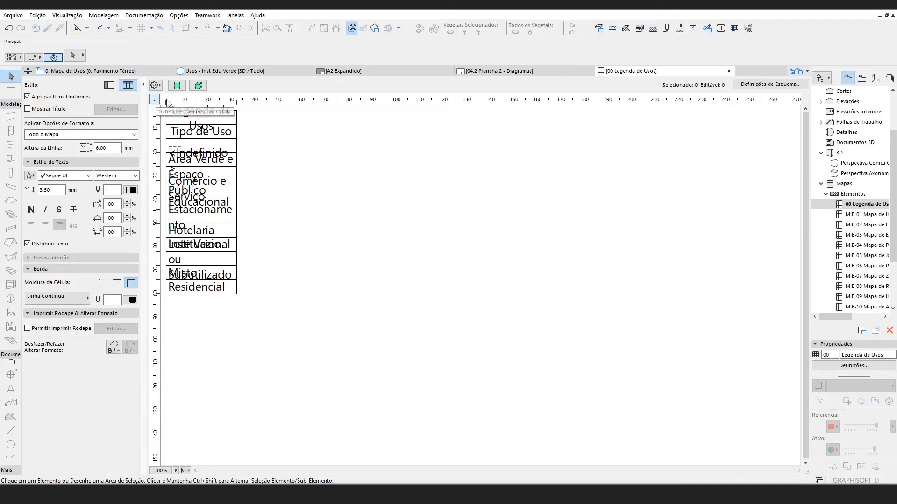
- Widen the schedule's Tipo de Uso column to about 80 mm and make the Área Verde e Espaço Público row slightly taller
double_click(237, 100)
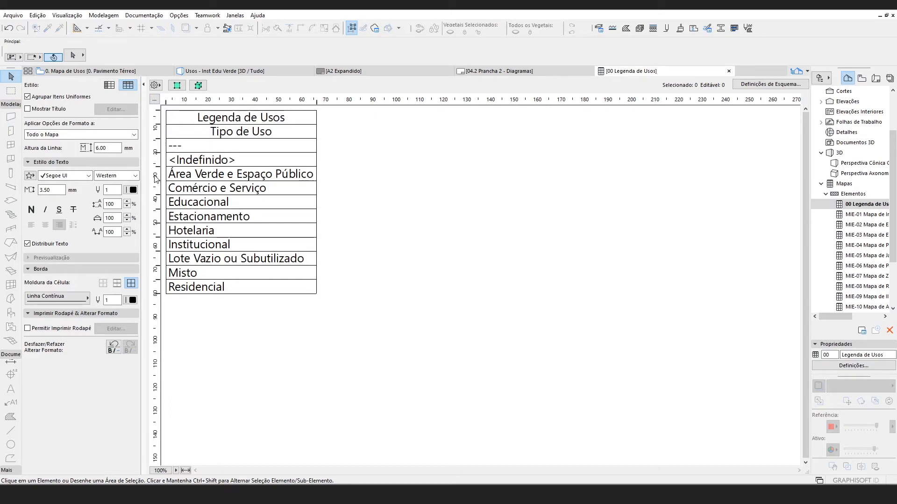
drag(159, 183, 159, 186)
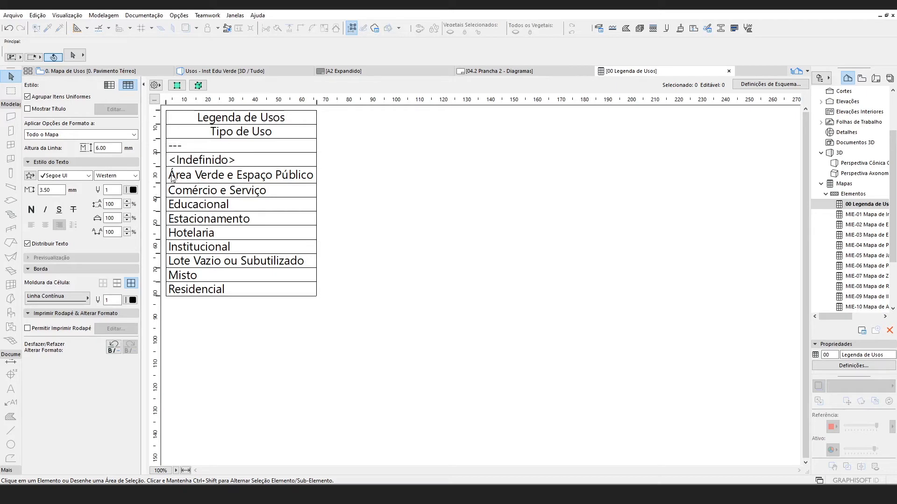
click(316, 102)
drag(317, 103, 352, 102)
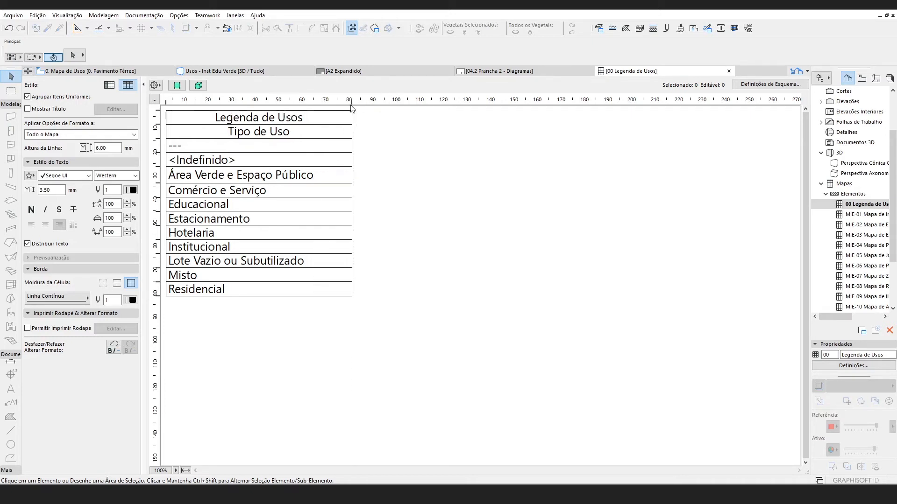
- Select the elements of the schedule's <Indefinido> row in the 3D view and locate the tall pillar on the green square
click(229, 160)
click(208, 147)
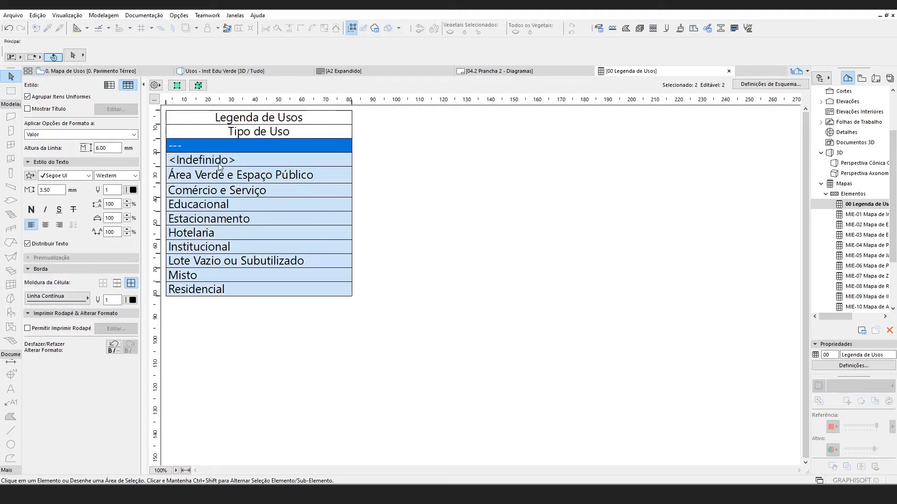
click(209, 161)
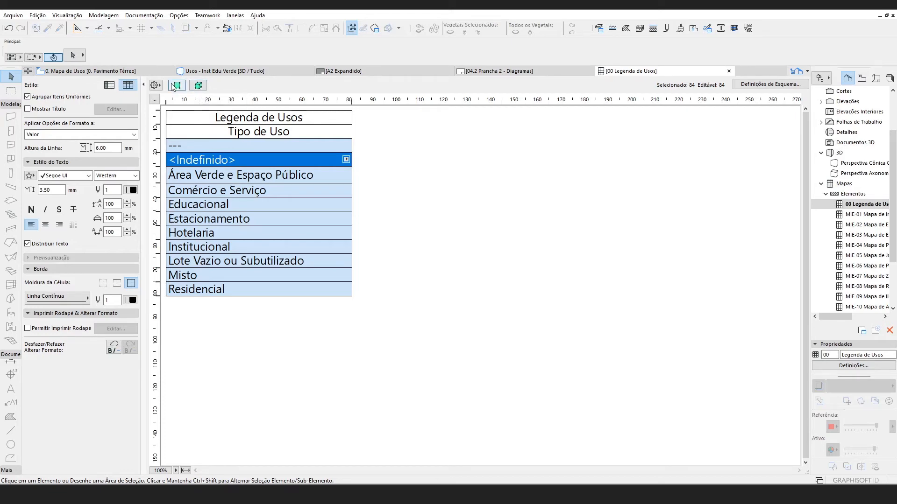
click(199, 87)
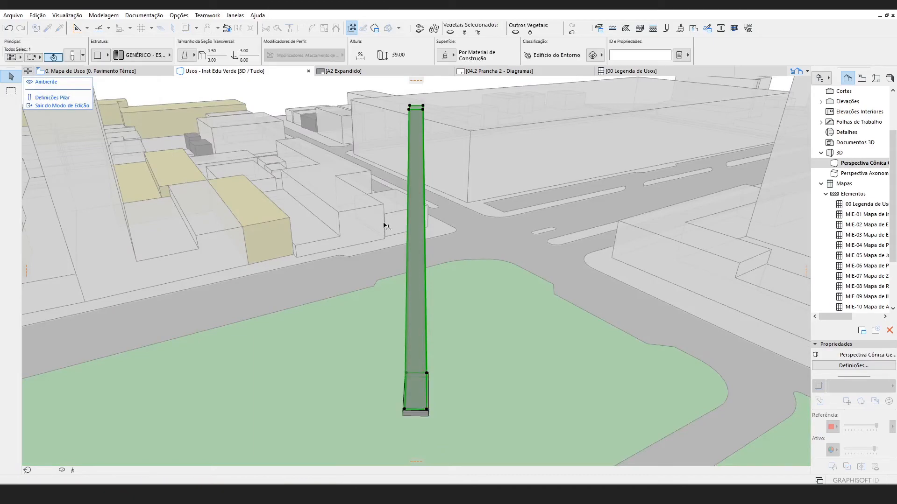
scroll(353, 186, down, 6)
scroll(354, 155, down, 8)
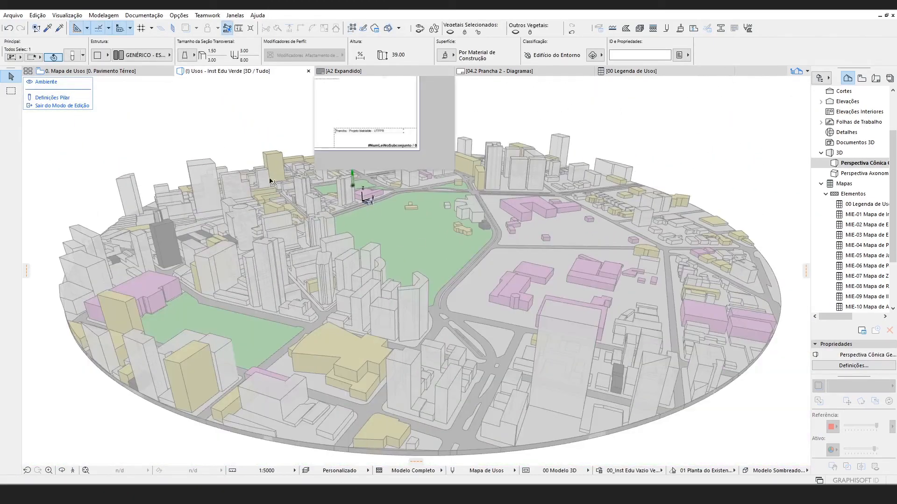
scroll(326, 128, up, 10)
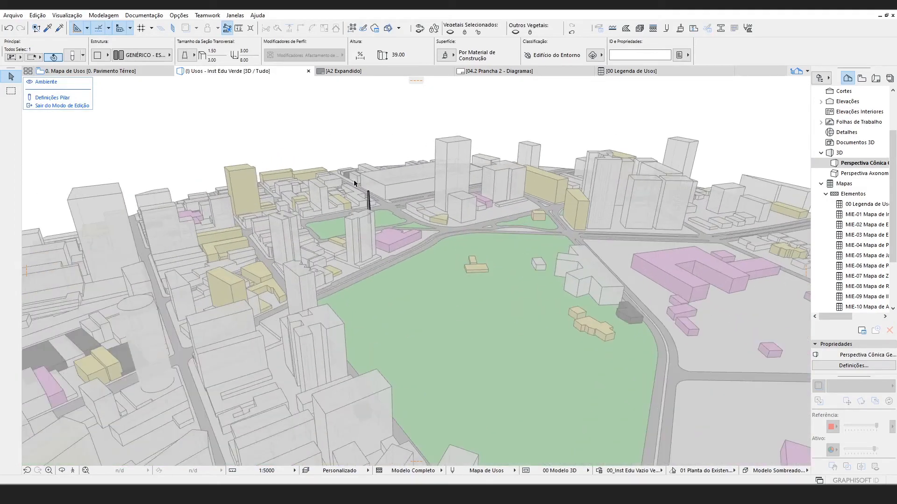
scroll(356, 196, up, 4)
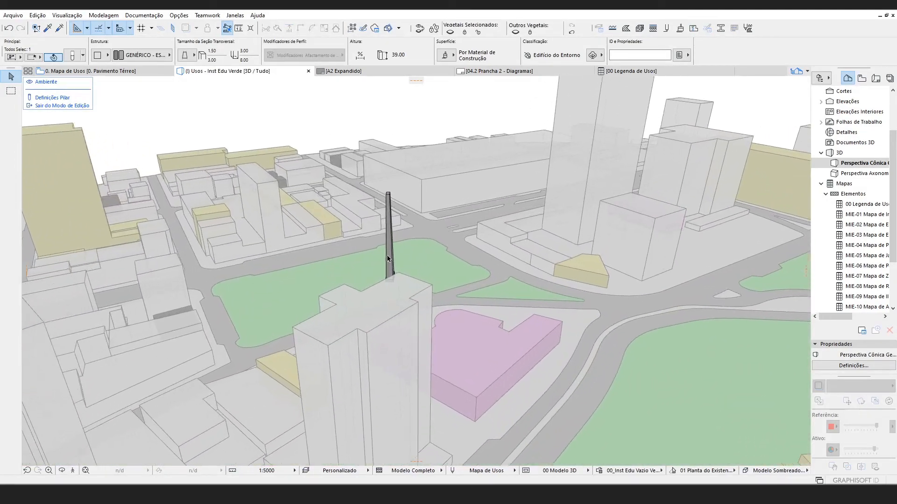
shift+middle_drag(353, 274, 442, 287)
scroll(421, 266, up, 5)
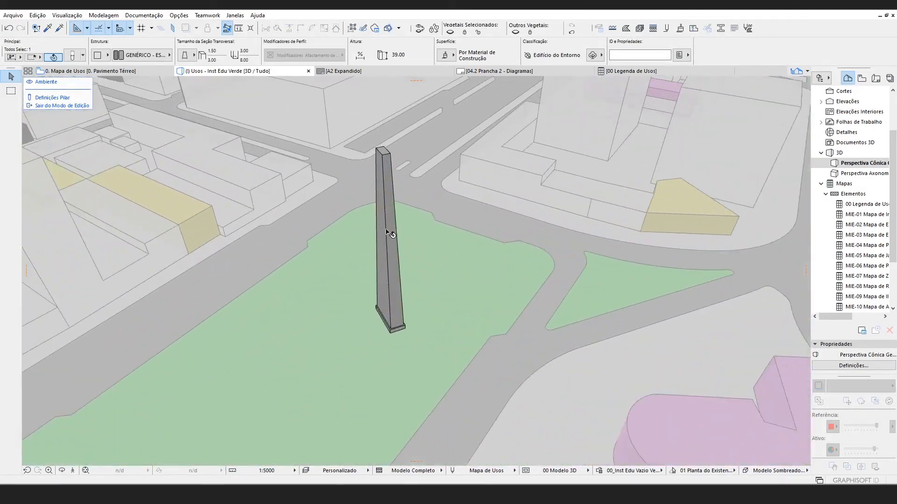
scroll(383, 390, up, 1)
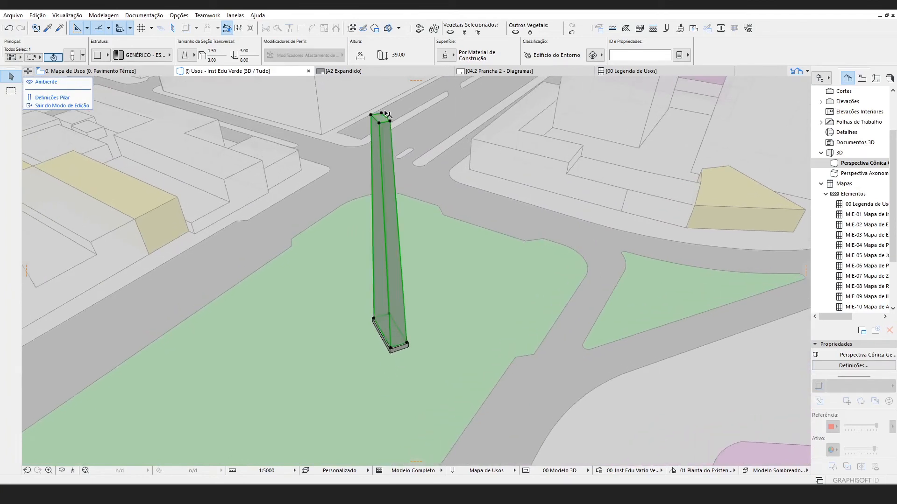
- Set the Tipo de Uso property of the selected pillar segment to Área Verde e Espaço Público
click(53, 98)
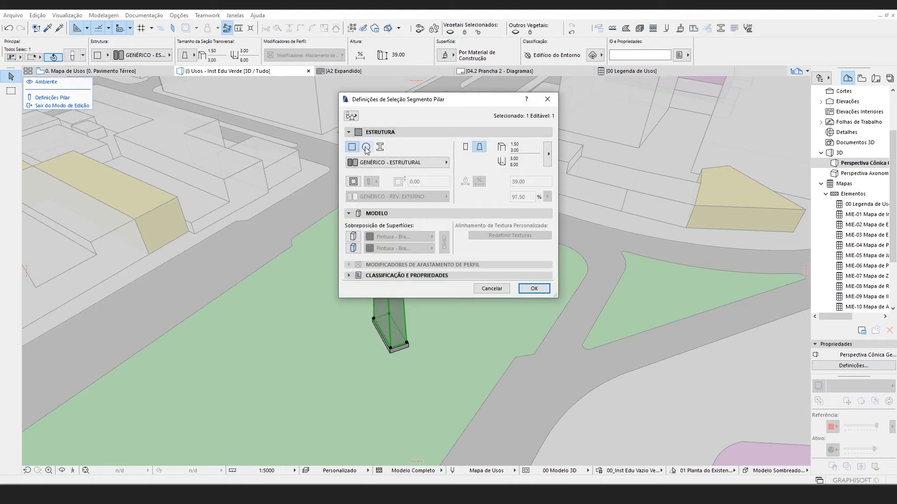
click(355, 119)
click(414, 117)
click(388, 276)
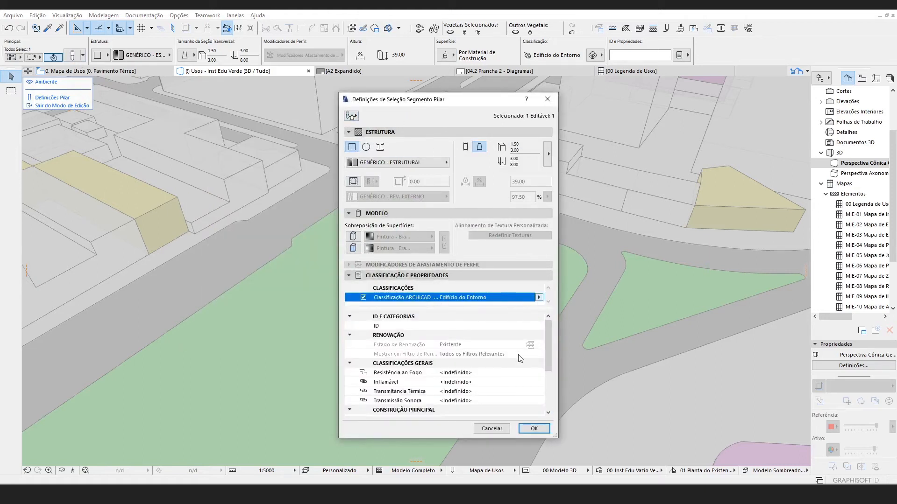
scroll(452, 396, down, 3)
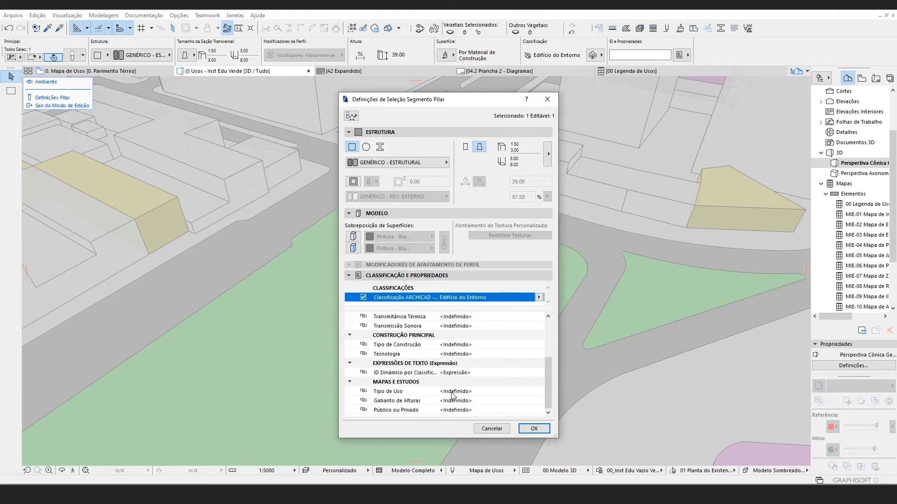
click(481, 392)
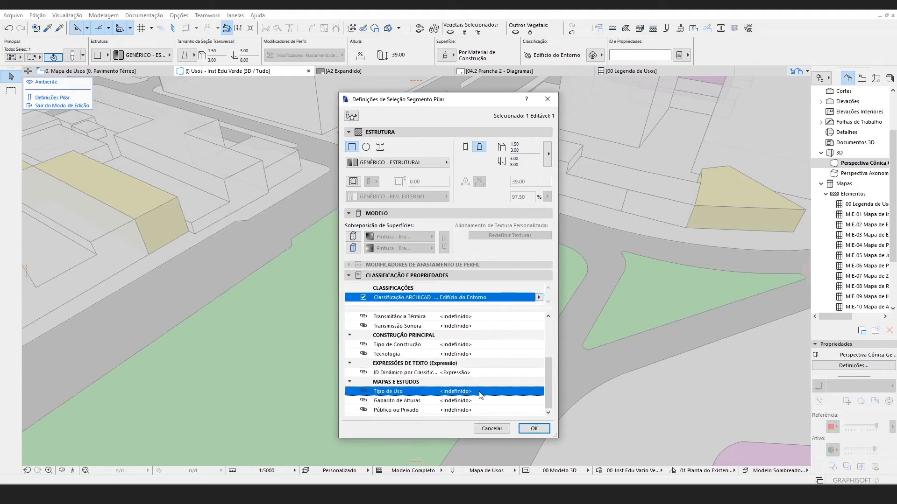
click(371, 391)
click(422, 411)
click(539, 392)
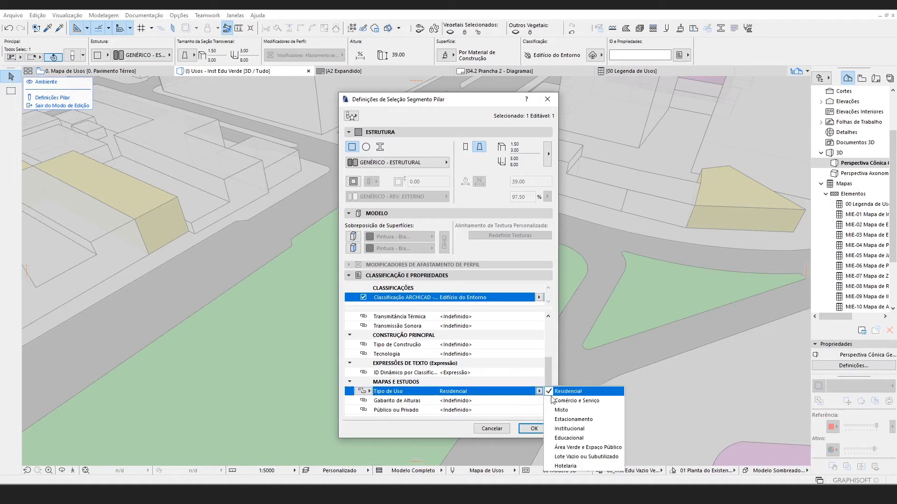
click(585, 447)
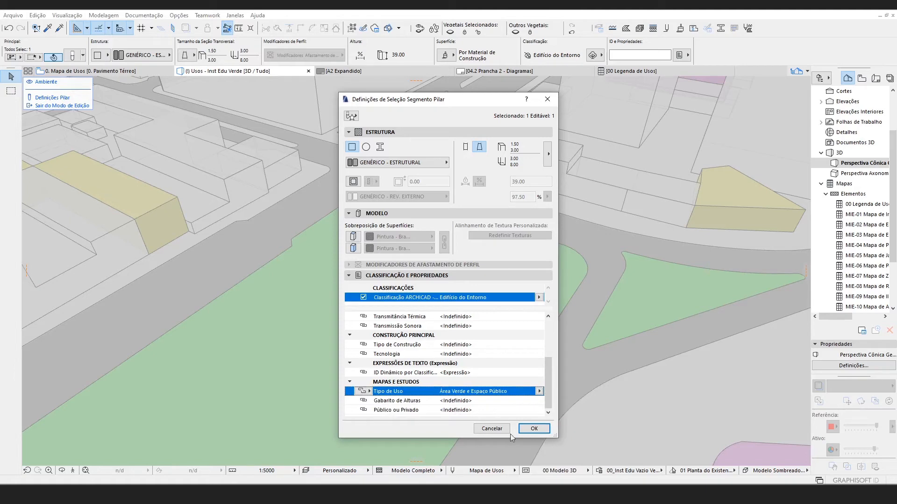
click(534, 429)
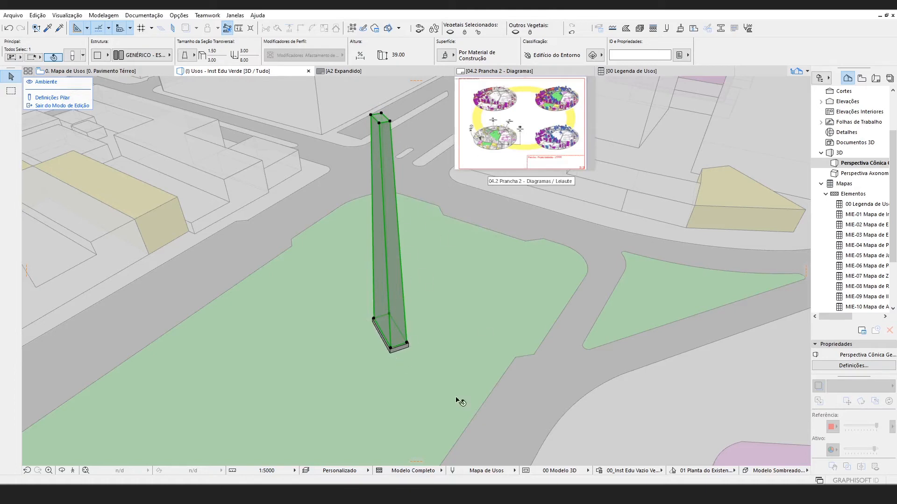
- Show the elements still listed as <Indefinido> in the schedule in 3D, examine them across the model and clear the selection
click(630, 70)
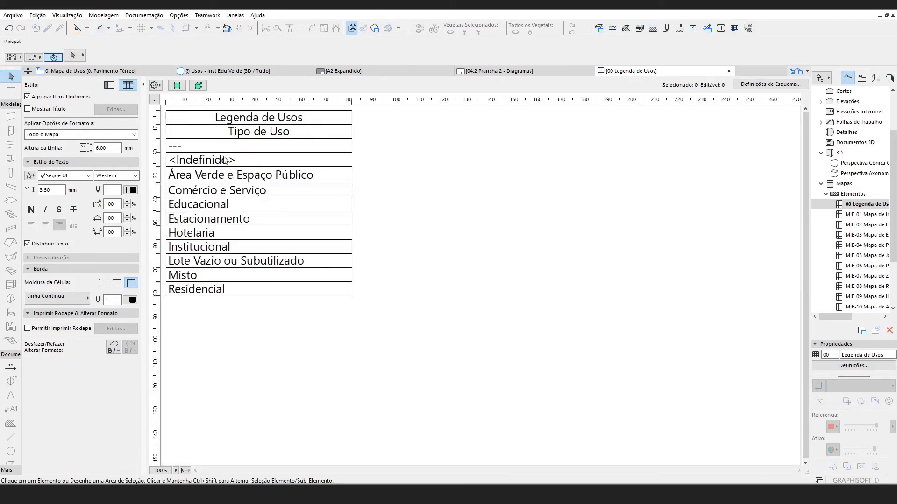
click(225, 161)
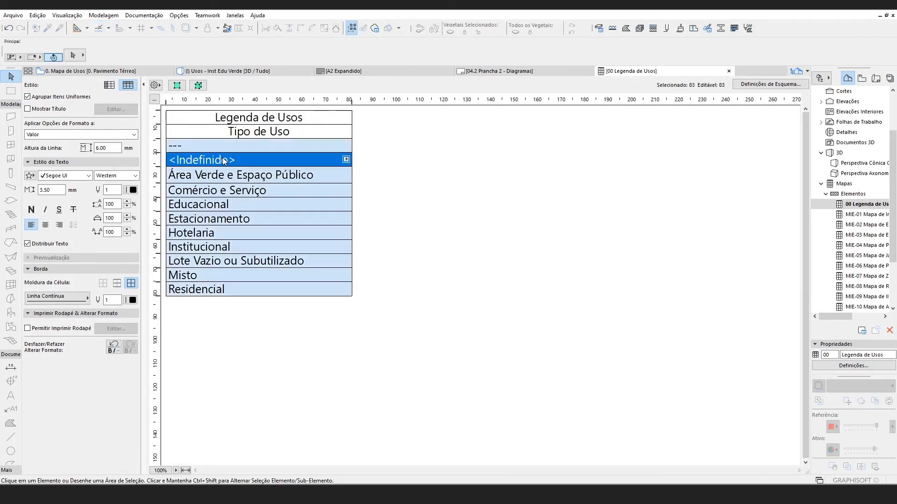
click(199, 85)
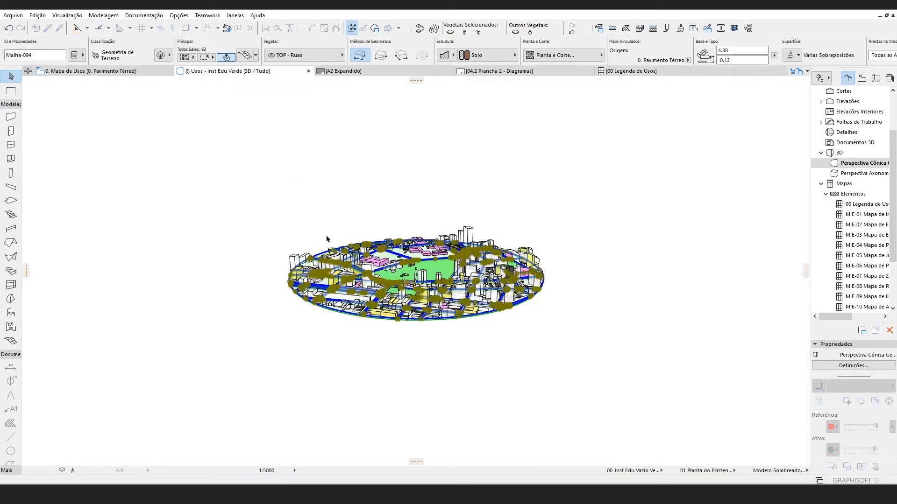
scroll(364, 329, up, 10)
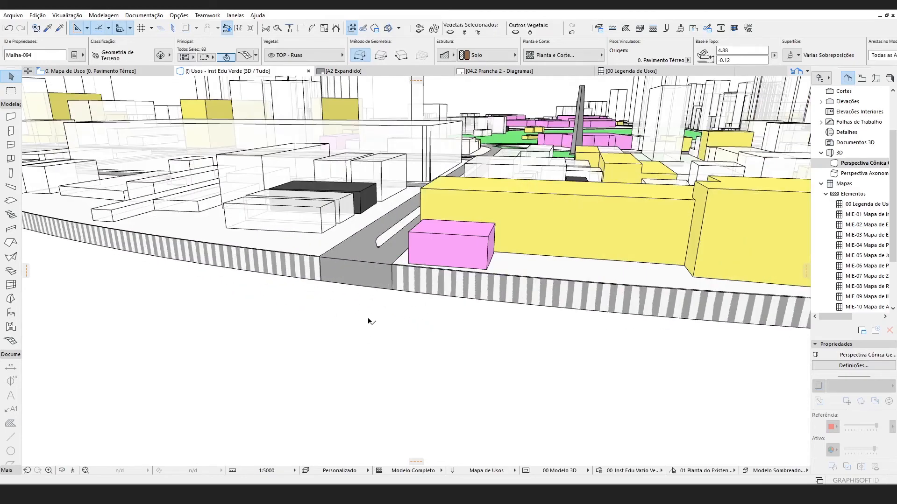
scroll(369, 318, down, 10)
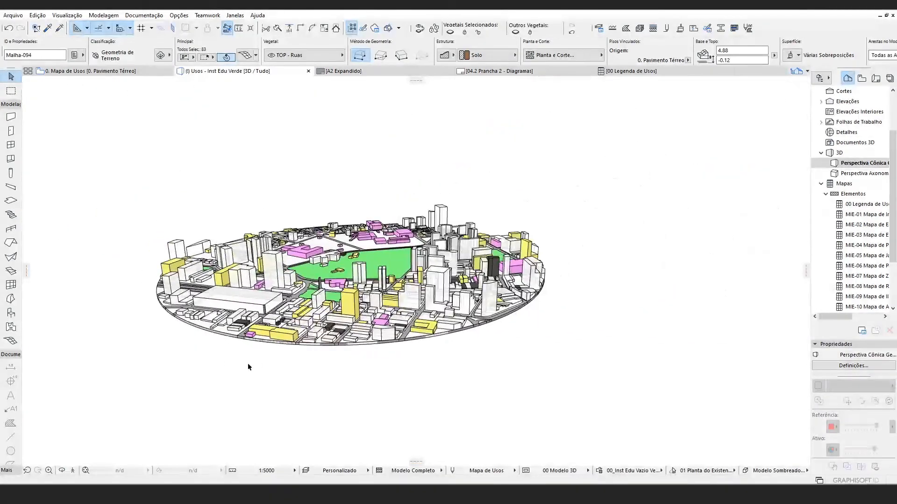
click(249, 365)
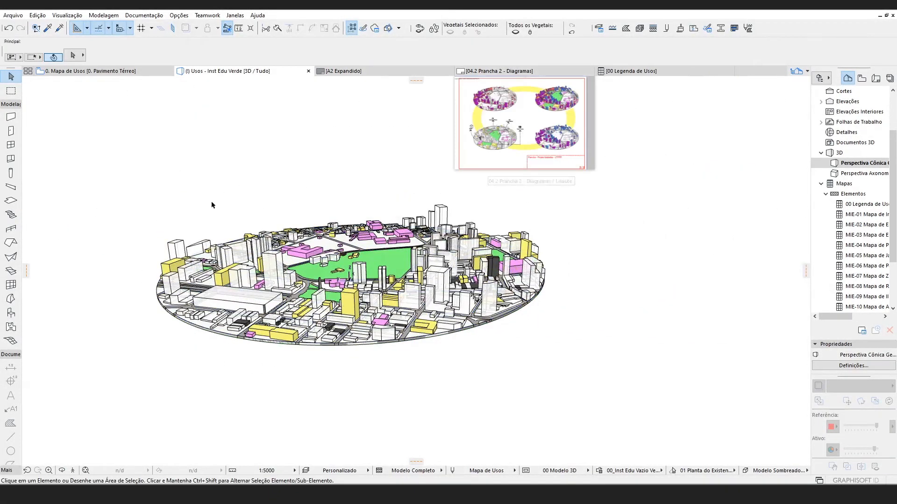
- Check a surrounding building beside the green square in the 3D model and return to the Legenda de Usos schedule
scroll(221, 193, up, 2)
shift+middle_drag(464, 318, 369, 371)
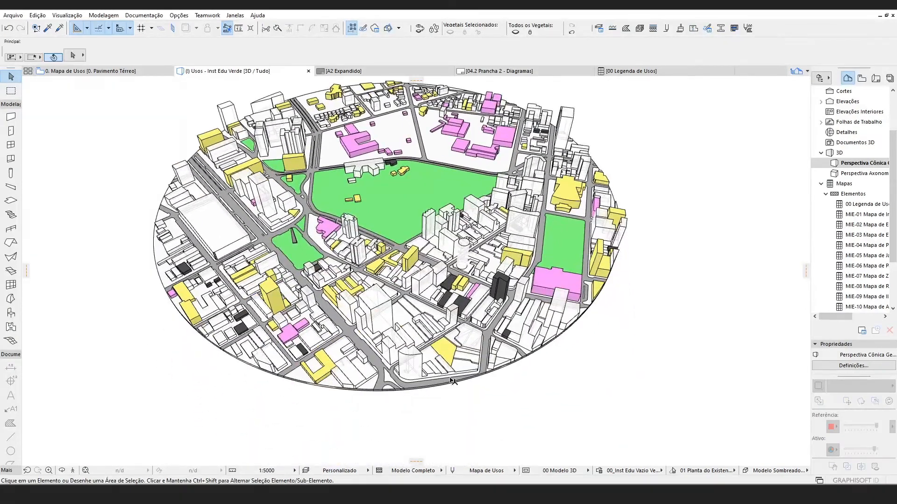
click(259, 262)
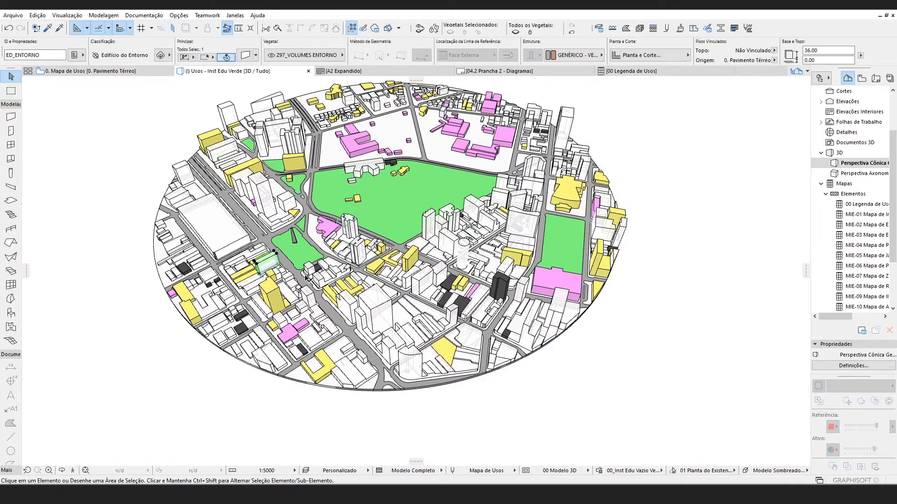
click(558, 350)
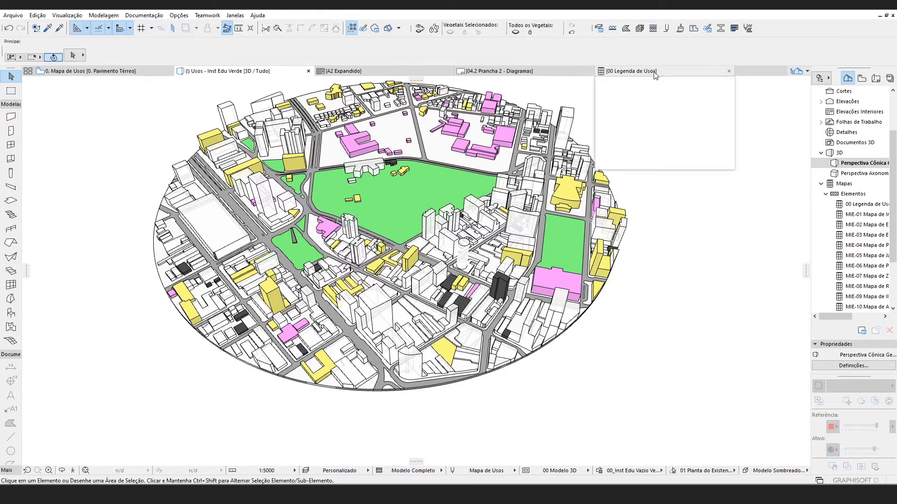
click(631, 71)
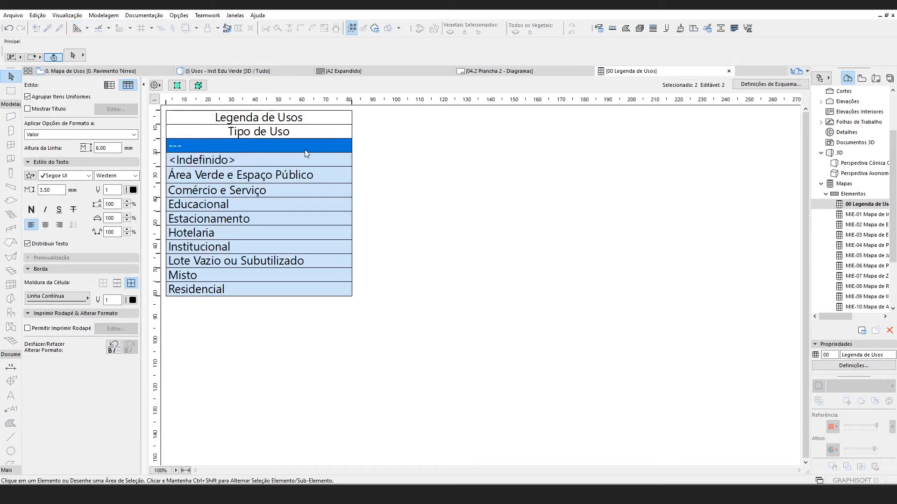
- In the Legenda de Usos scheme settings, set the Tipo de Elemento criterion to Parede
click(227, 71)
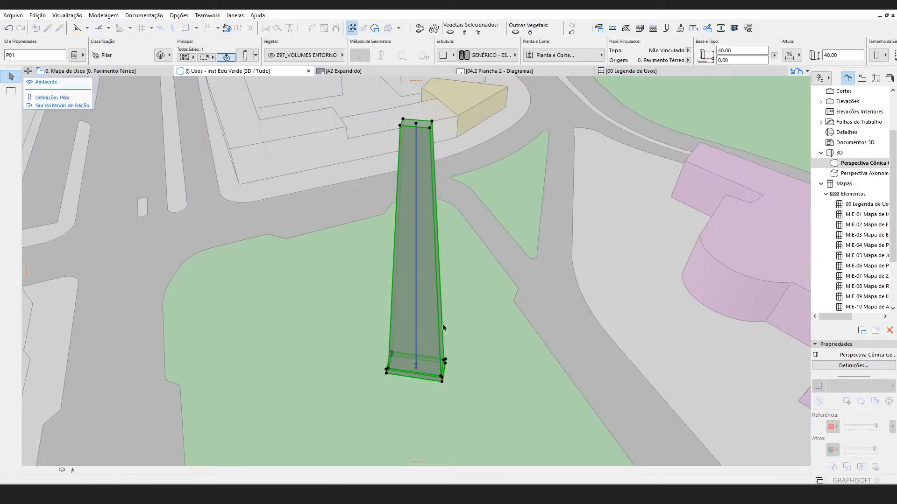
click(629, 69)
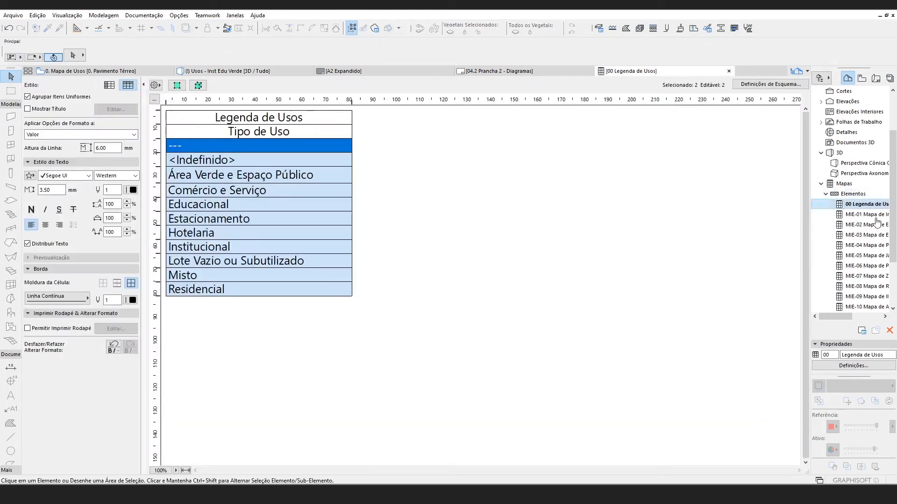
click(854, 365)
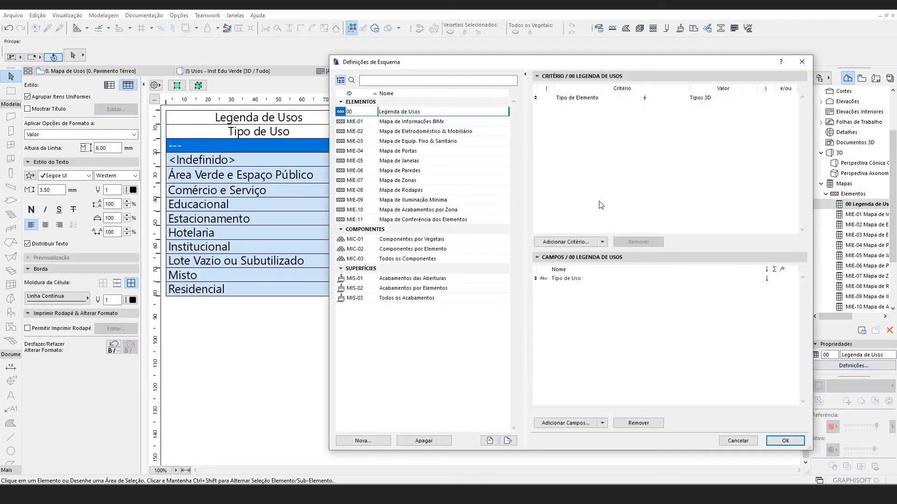
drag(376, 63, 264, 49)
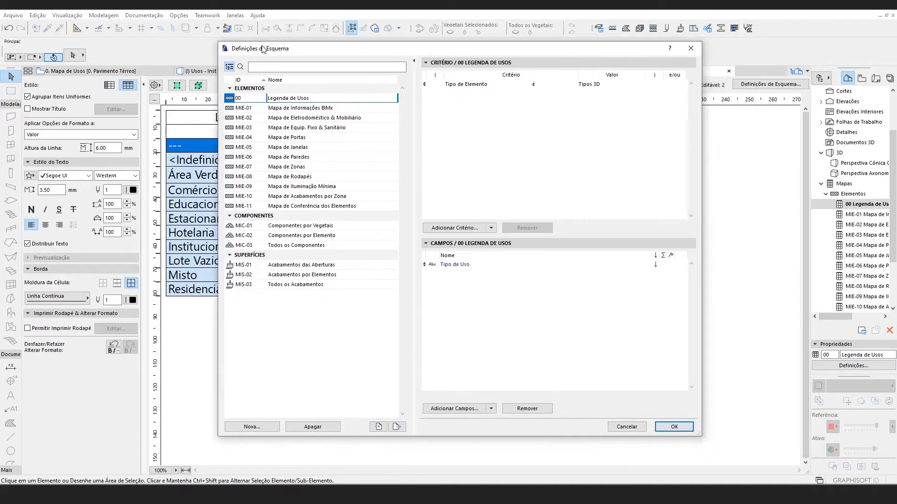
click(635, 85)
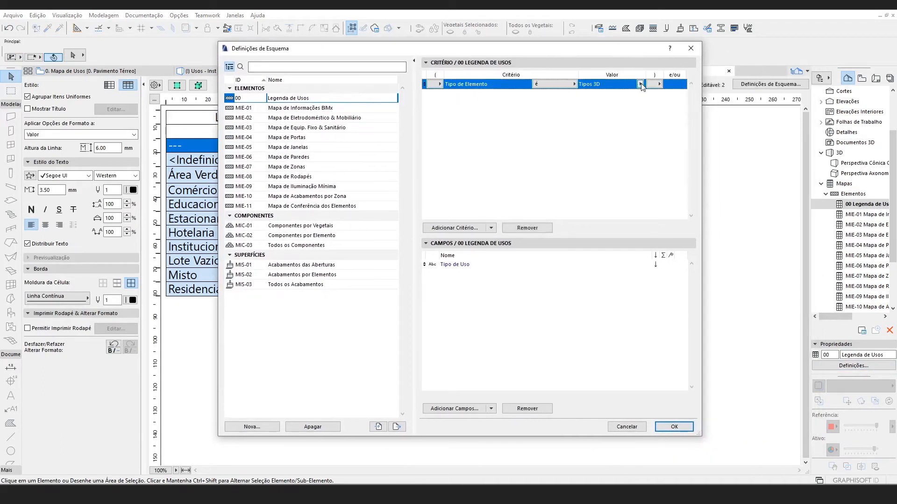
click(640, 84)
click(674, 115)
- Add a second Tipo de Elemento criterion to the Legenda de Usos scheme and set its value to Malha
click(462, 228)
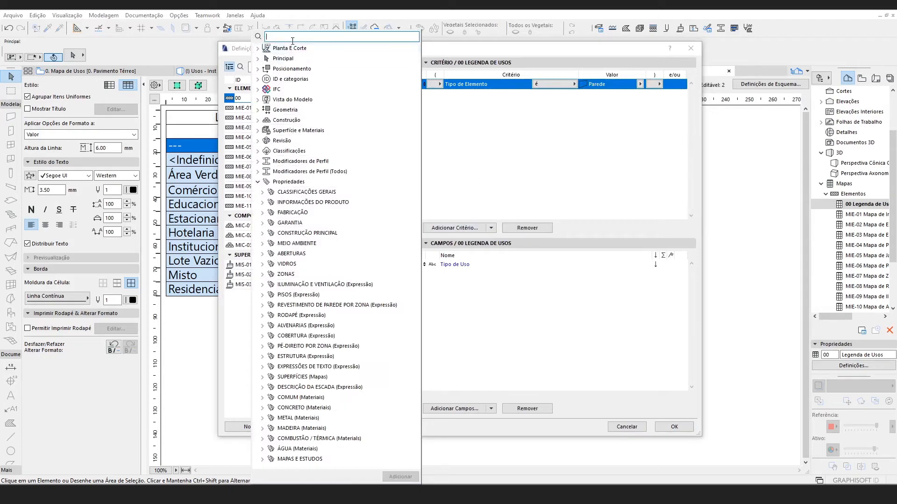
text(tipo)
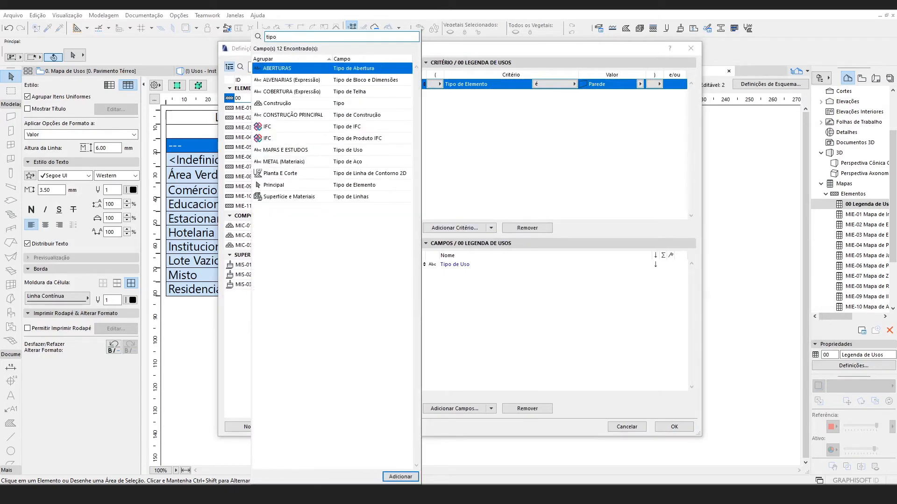
click(365, 185)
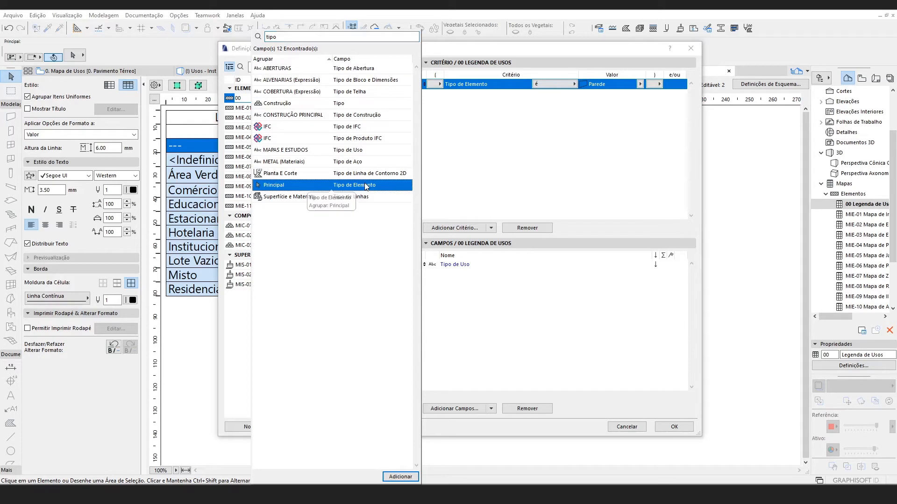
click(400, 478)
click(535, 130)
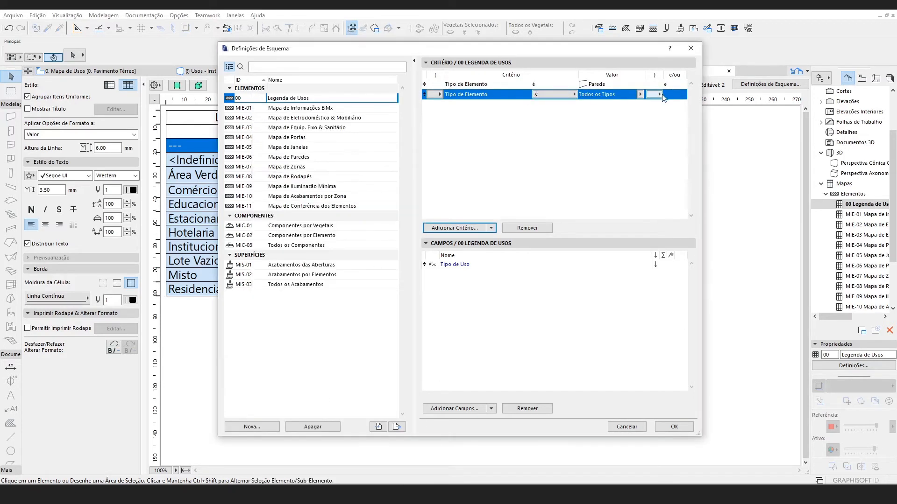
click(640, 94)
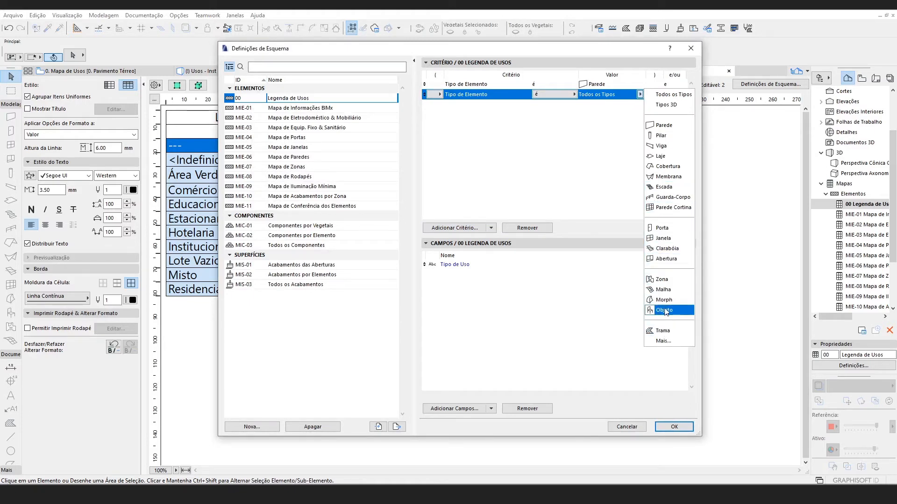
click(663, 290)
- Join the Parede and Malha criteria with "ou" and apply the scheme settings
click(668, 84)
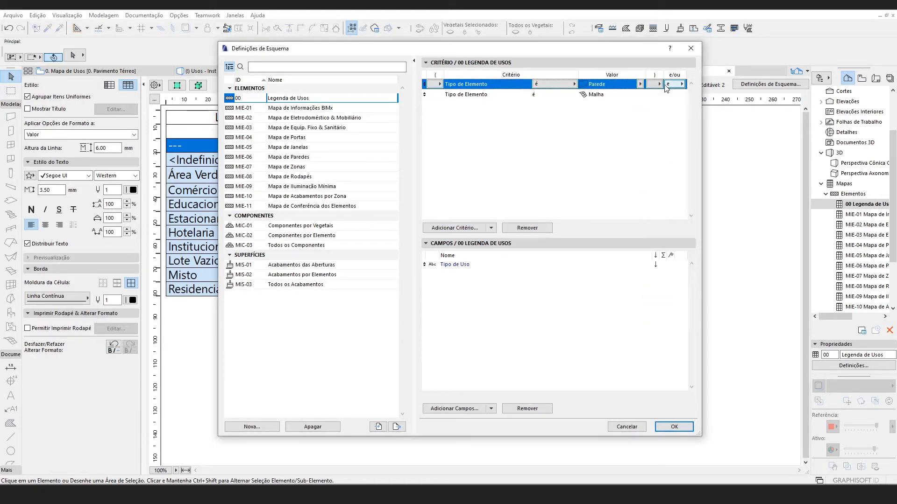
click(681, 84)
click(695, 92)
click(601, 131)
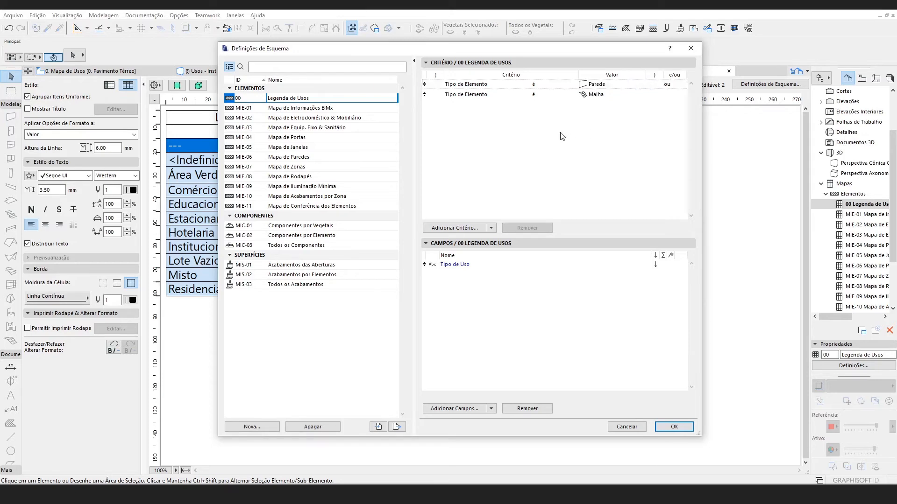
click(687, 429)
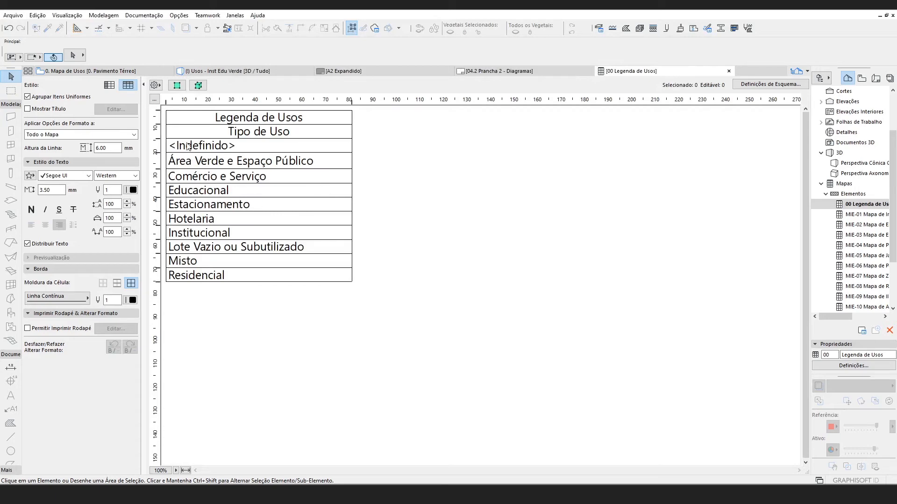
- Select the <Indefinido> row of the schedule, check the 3D model and return to the schedule
click(189, 146)
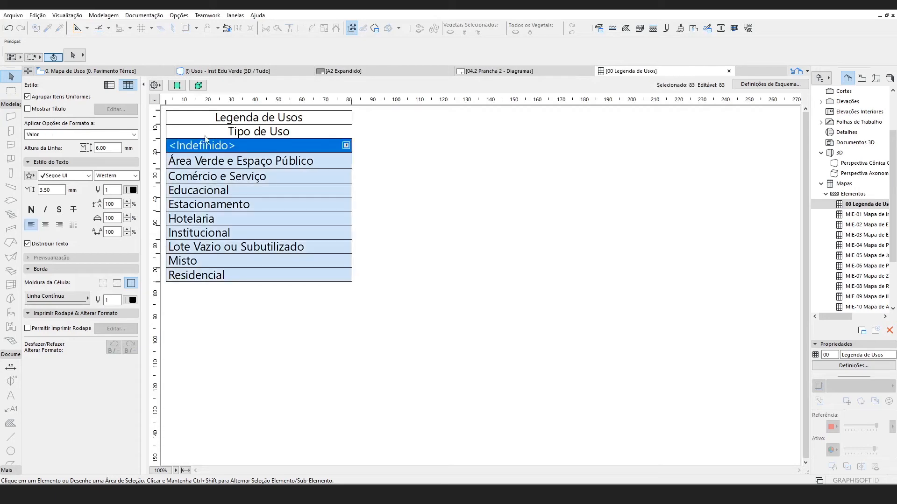
click(220, 71)
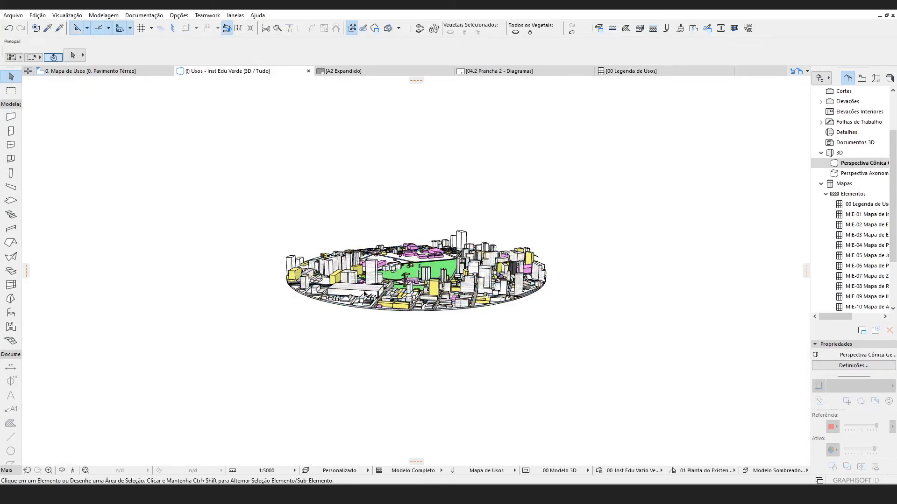
click(612, 71)
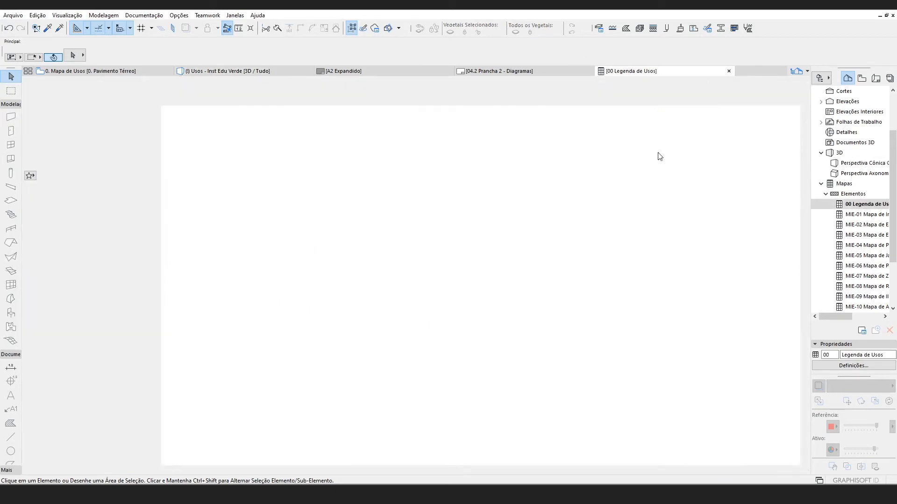
- Add the Tipo de Uso property from MAPAS E ESTUDOS as a third scheme criterion and widen the settings dialog
click(854, 366)
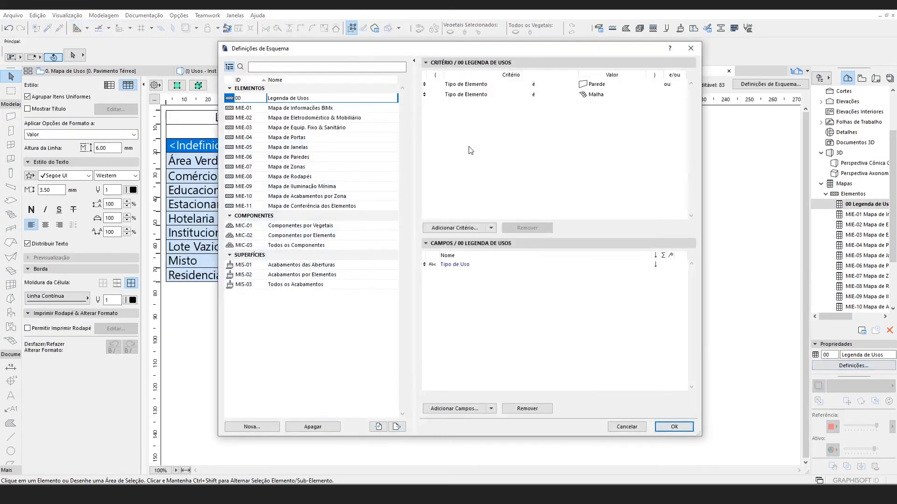
click(454, 228)
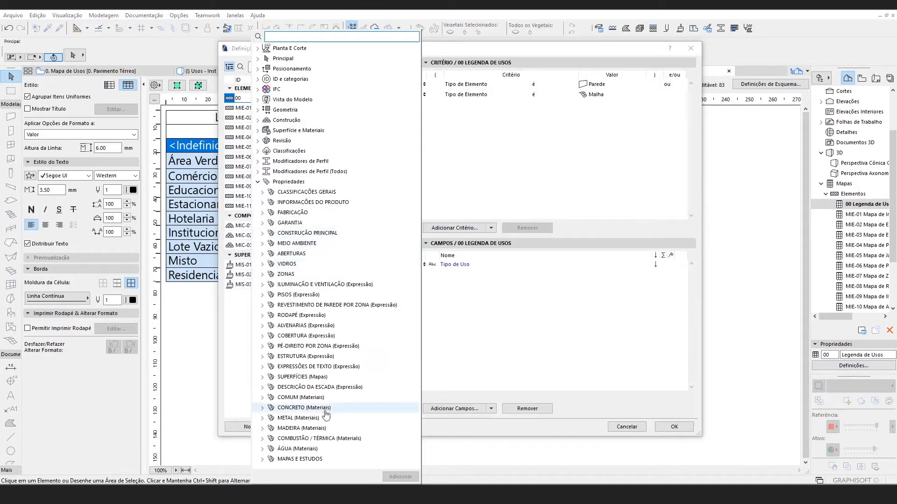
click(263, 460)
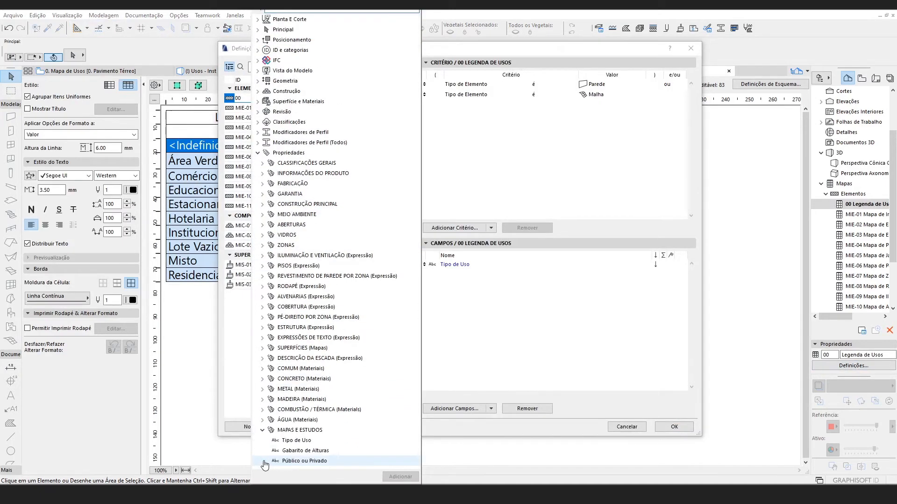
click(297, 440)
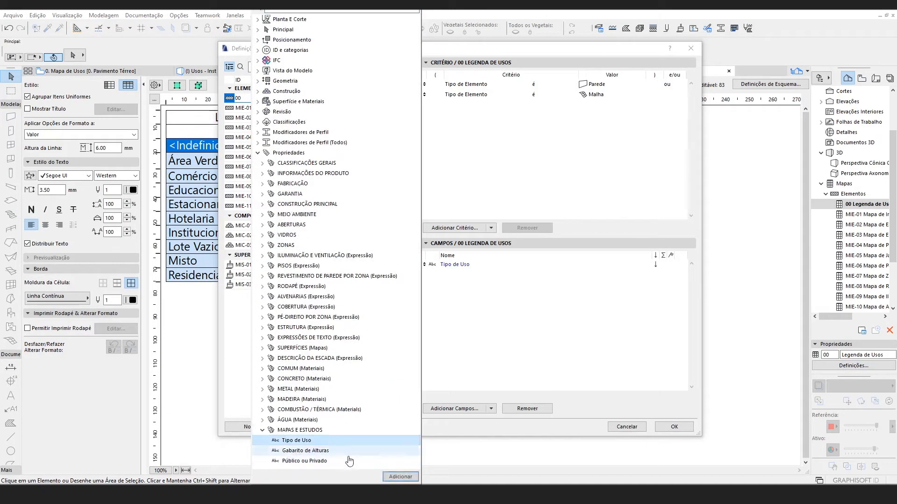
click(396, 476)
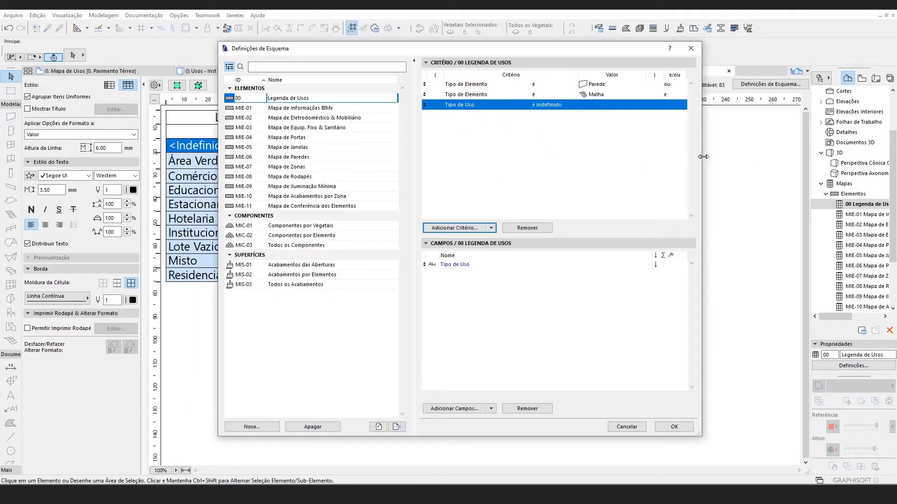
drag(699, 156, 743, 156)
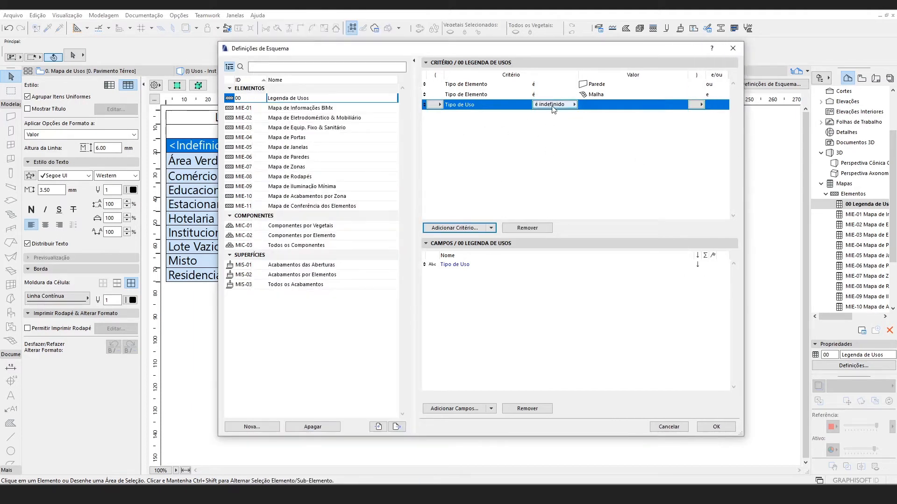
- Set the Tipo de Uso criterion's condition to "tem valor personalizado" and apply the scheme settings
click(565, 107)
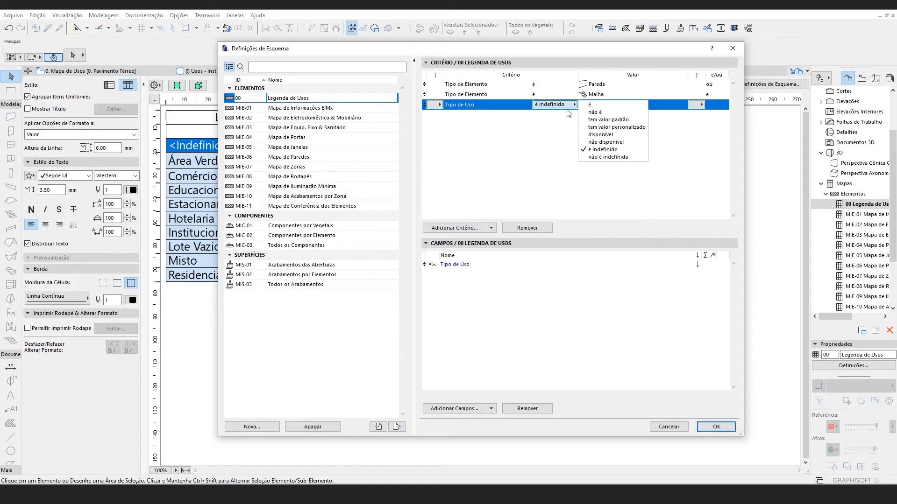
click(567, 175)
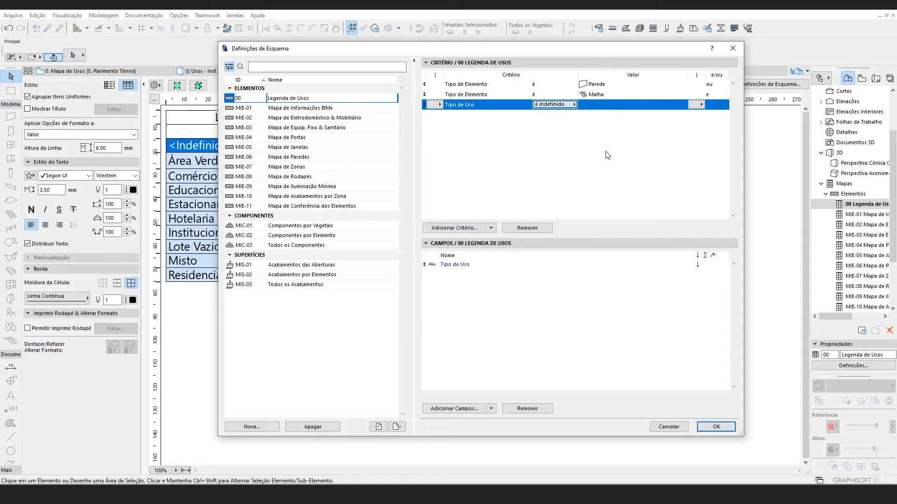
click(563, 104)
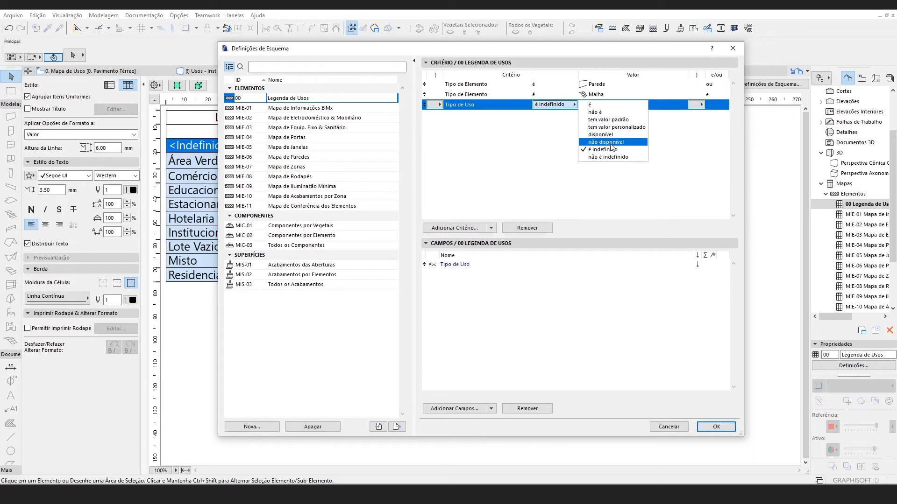
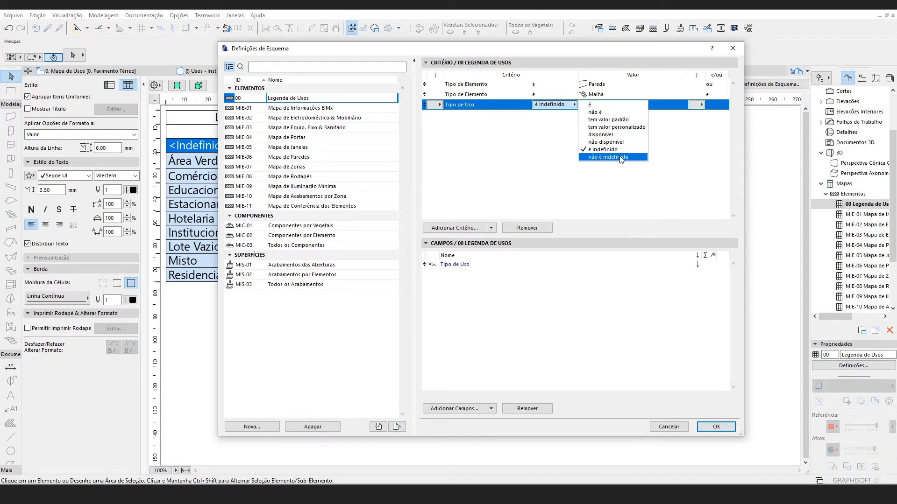
click(626, 128)
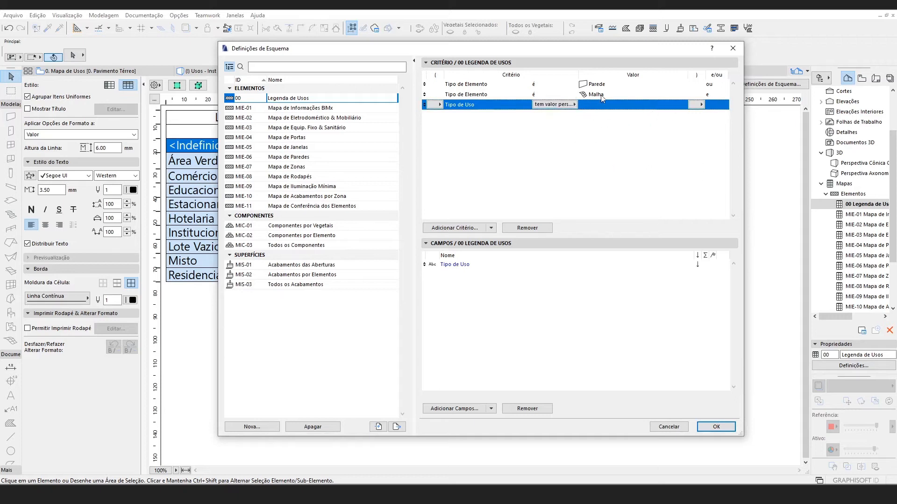
click(714, 426)
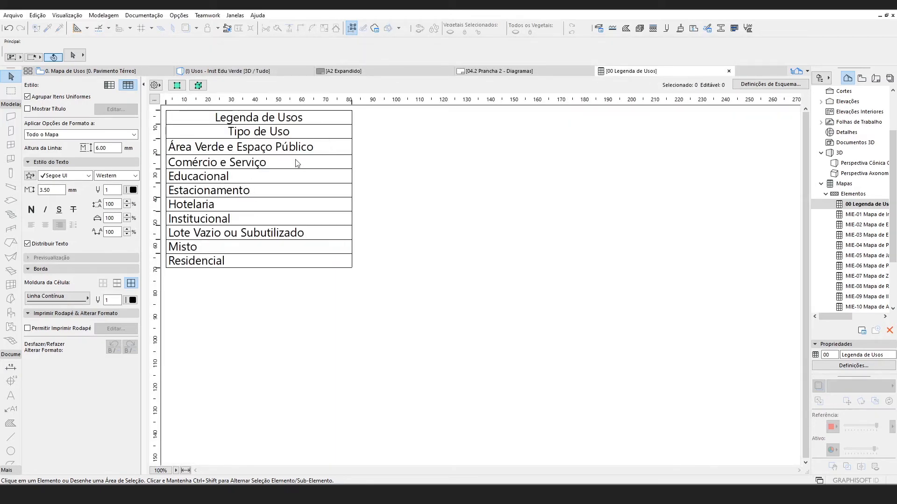
click(249, 117)
click(261, 131)
drag(239, 133, 216, 133)
click(359, 156)
- Add the general field Personalizar texto 1 to the Legenda de Usos schedule after Tipo de Uso and apply the settings
click(851, 367)
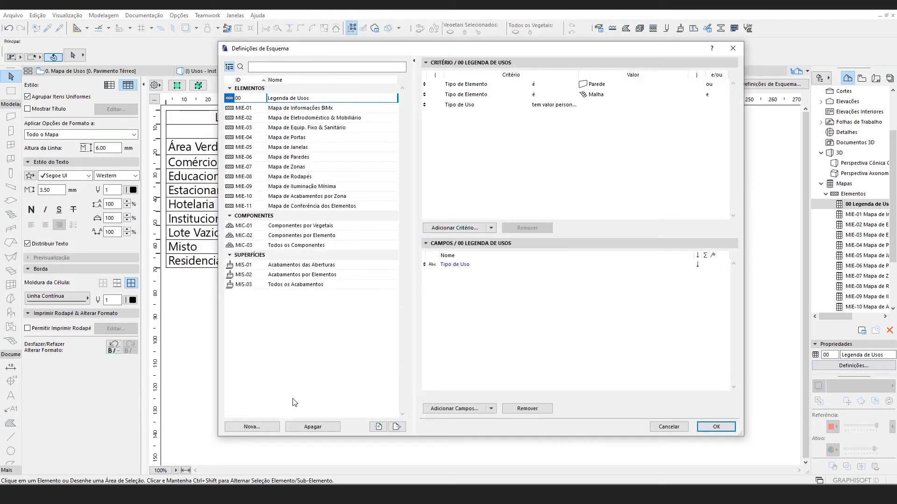
click(454, 303)
click(448, 409)
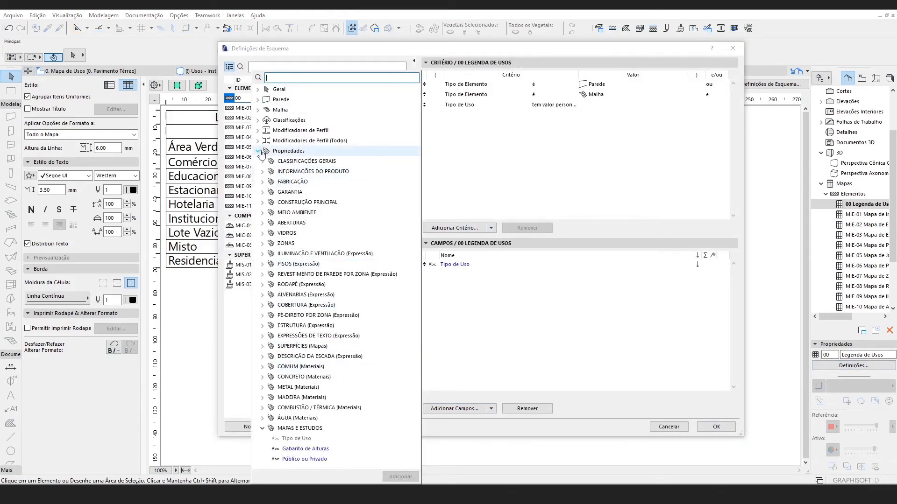
click(261, 152)
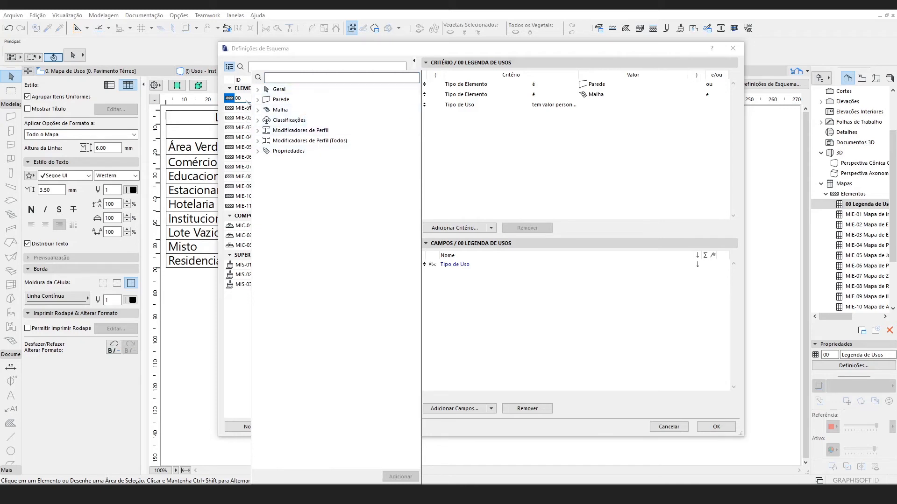
click(258, 89)
scroll(345, 348, down, 5)
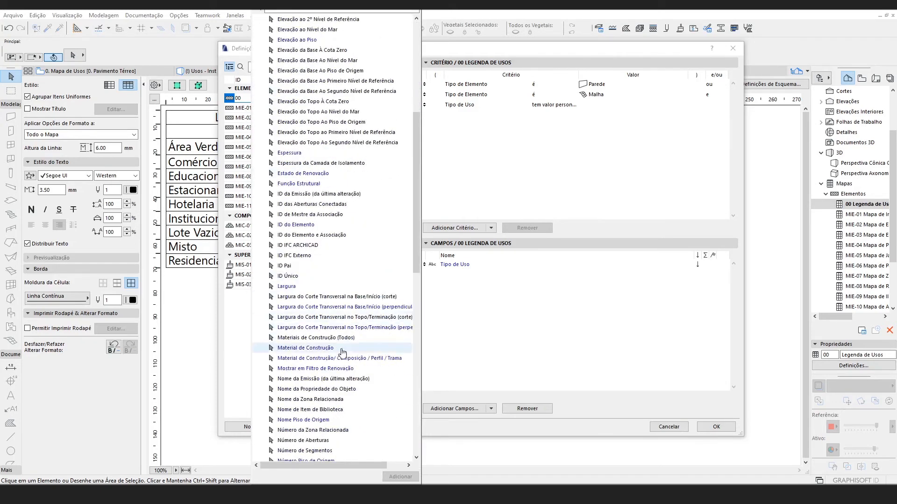
scroll(345, 348, down, 9)
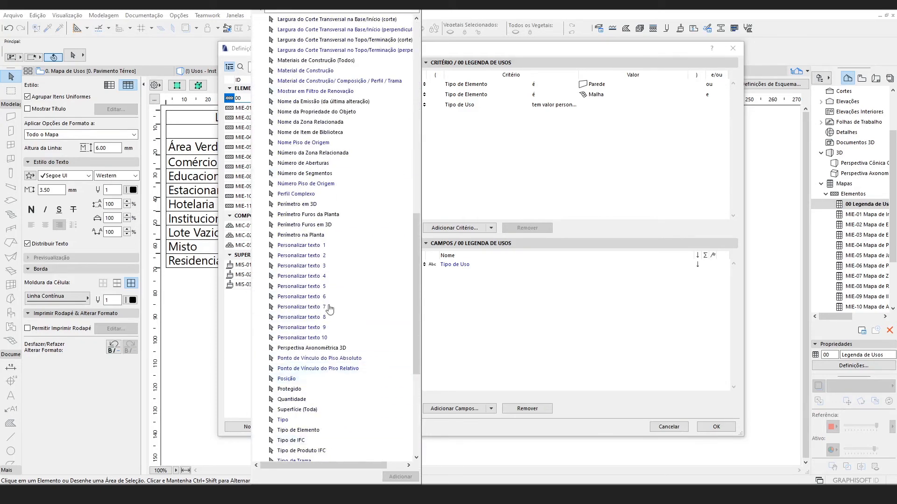
click(303, 246)
click(415, 476)
click(721, 426)
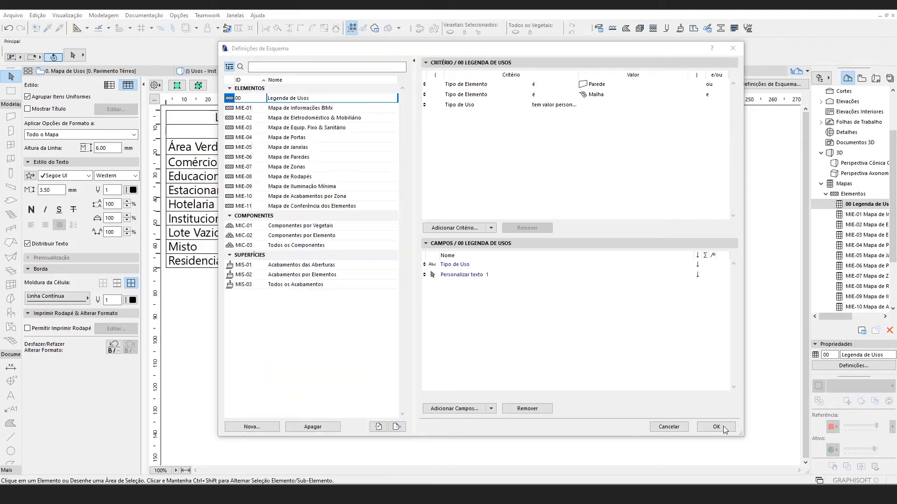
click(717, 426)
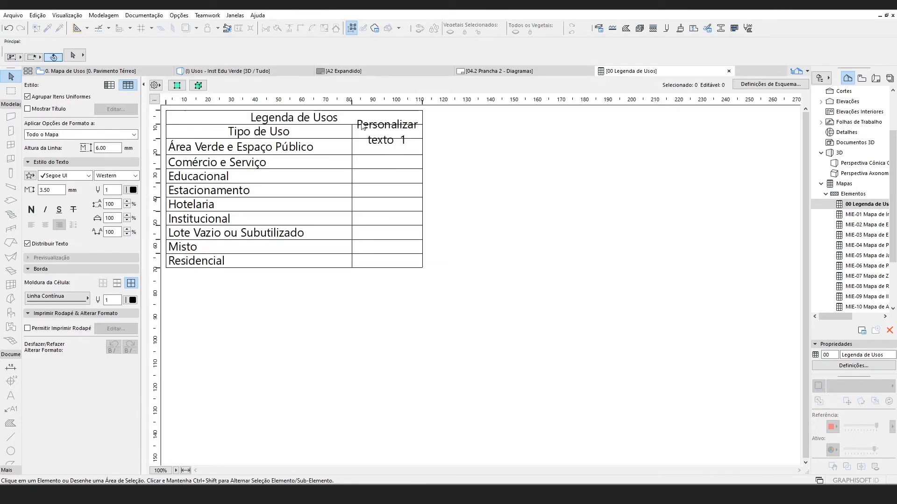
- Fit the column header row's height to its text and rename the Personalizar texto 1 header as Cor
double_click(158, 140)
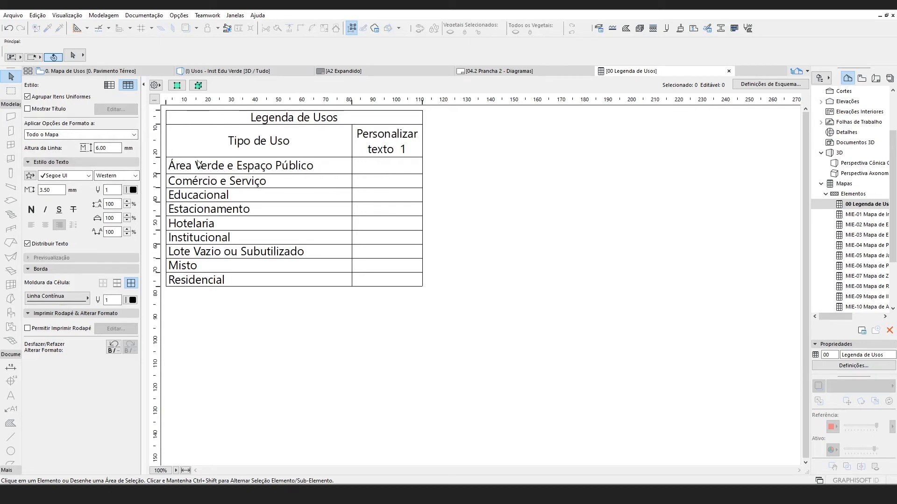
click(400, 166)
click(395, 147)
drag(400, 149, 297, 111)
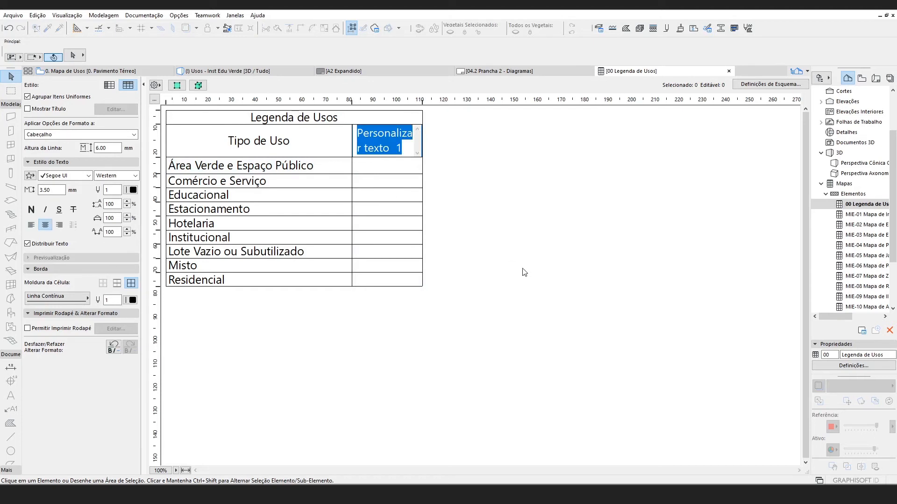
text(Cor)
click(554, 397)
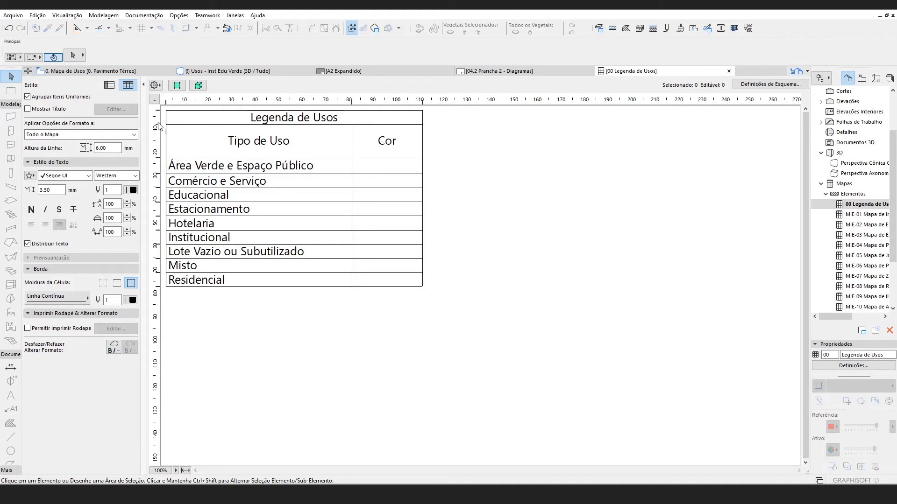
- Increase the height of the schedule's title row and make the title Legenda de Usos bold
drag(158, 125, 158, 132)
double_click(296, 125)
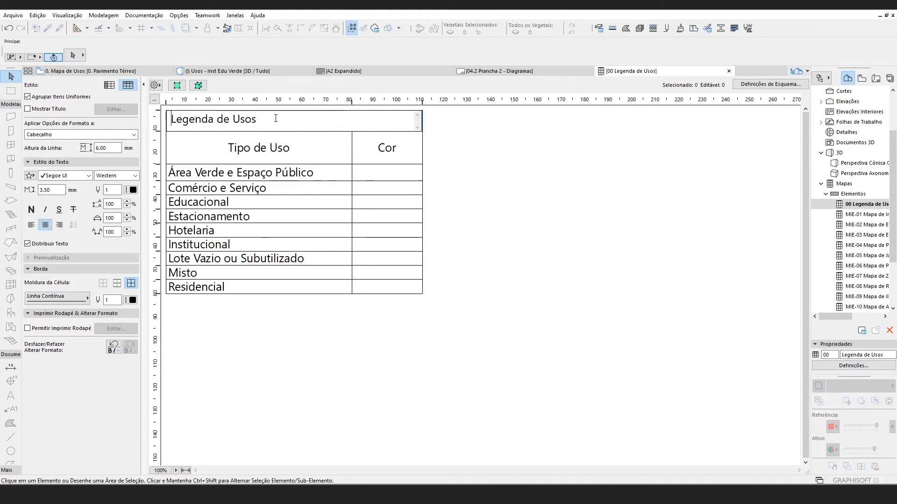
drag(276, 123, 181, 131)
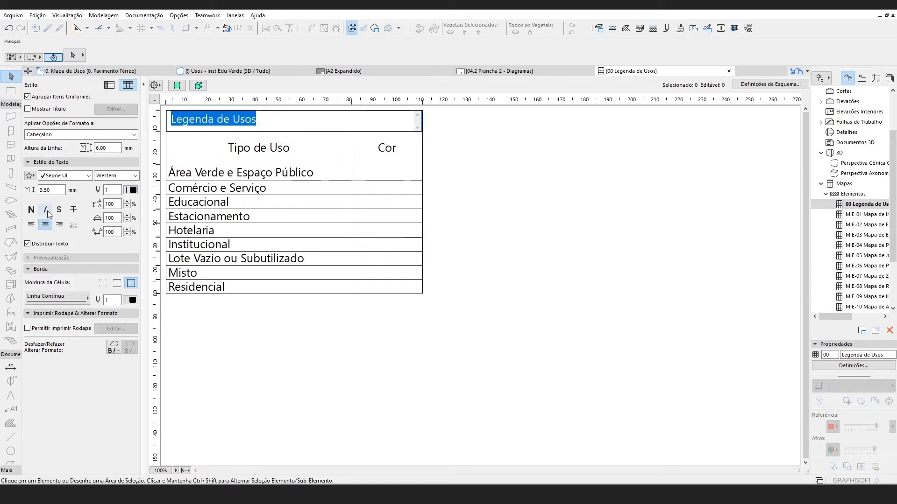
click(31, 209)
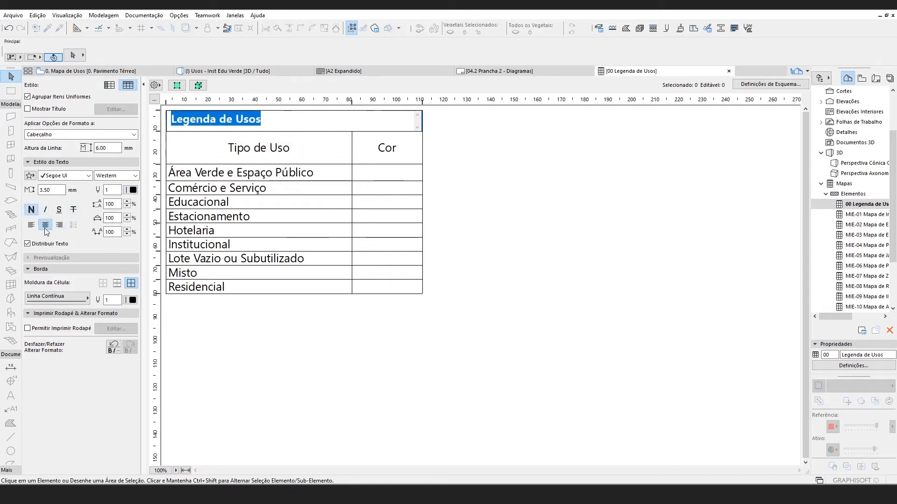
- Try the schedule's header cells without borders and restore their full cell frame
click(103, 284)
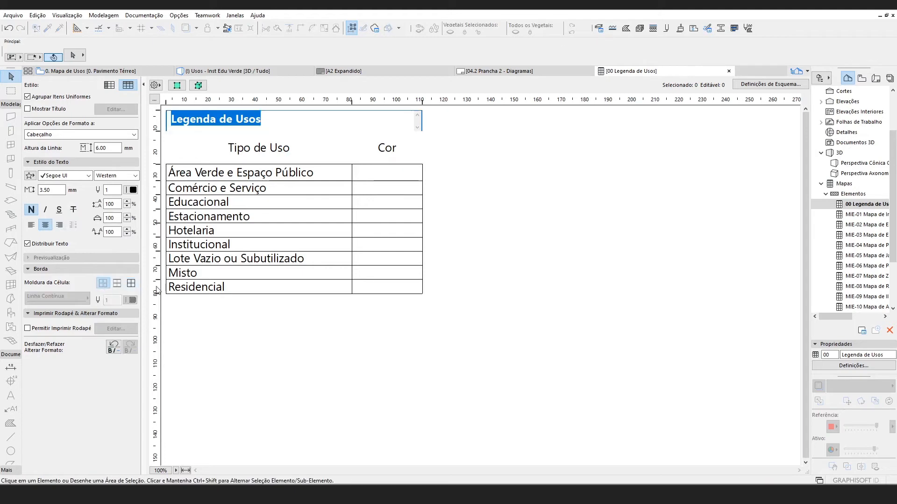
click(271, 312)
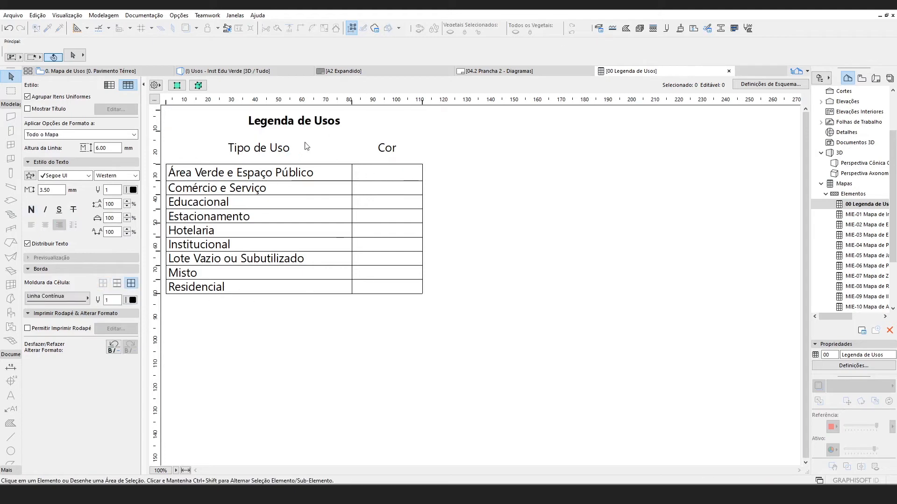
double_click(248, 150)
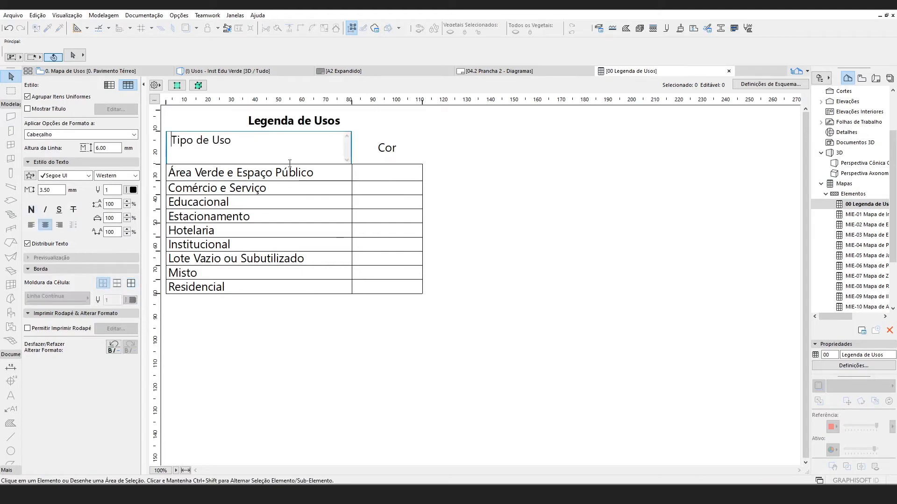
click(370, 157)
click(132, 286)
click(280, 355)
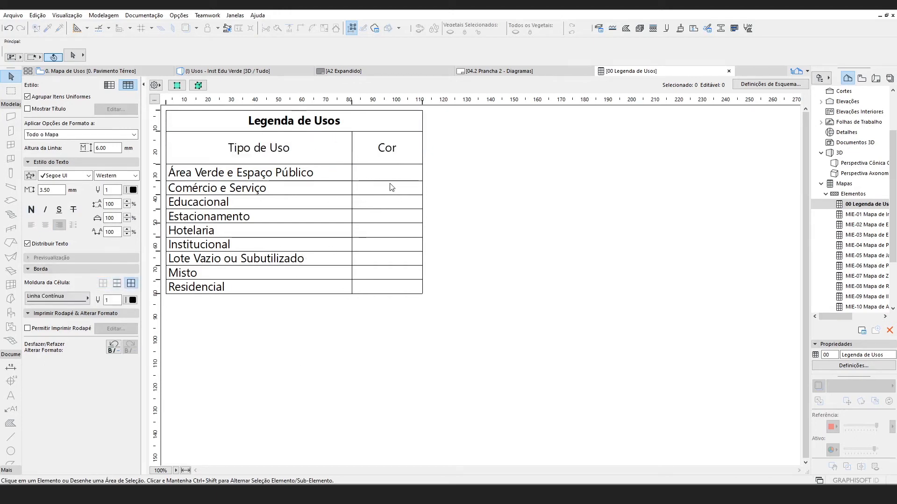
- Save the 00 Legenda de Usos schedule as a view and place it on the 04.2 Prancha 2 - Diagramas layout
right_click(624, 74)
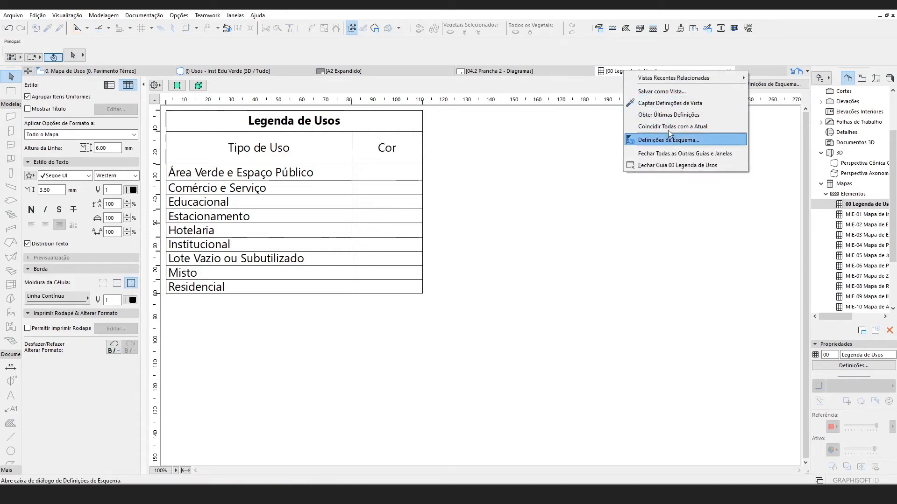
click(766, 162)
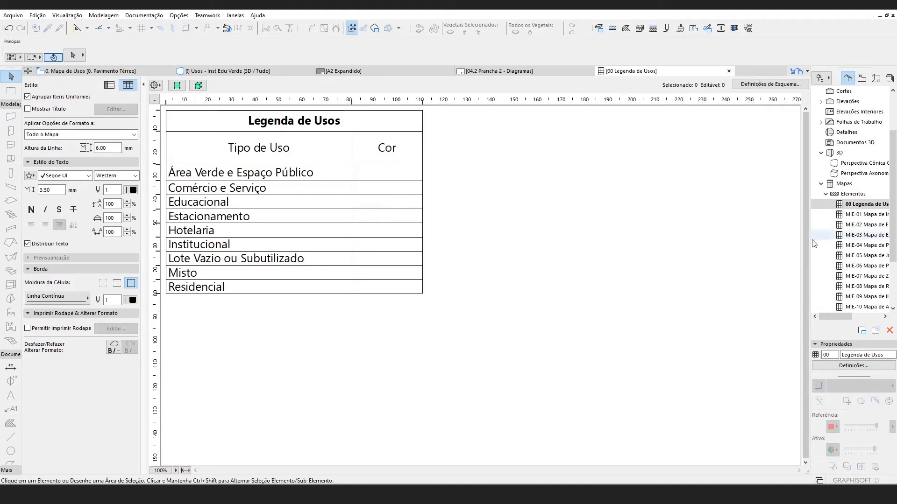
right_click(861, 205)
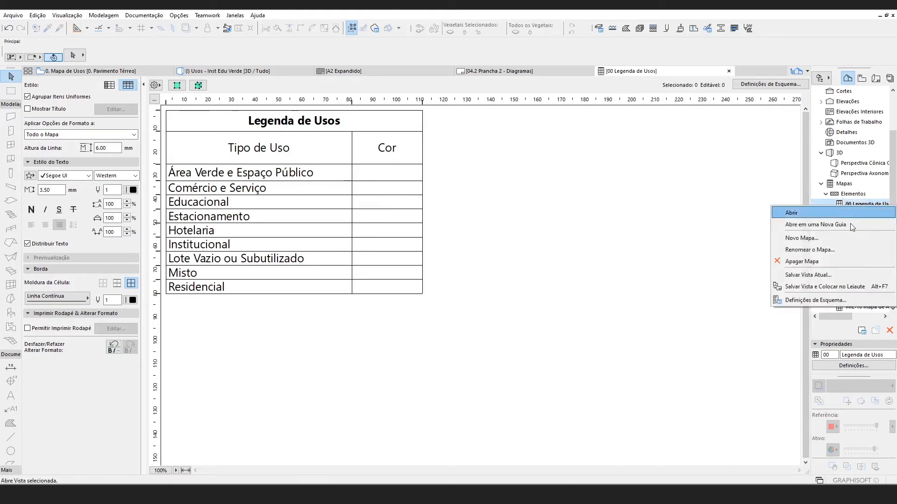
click(823, 286)
click(414, 244)
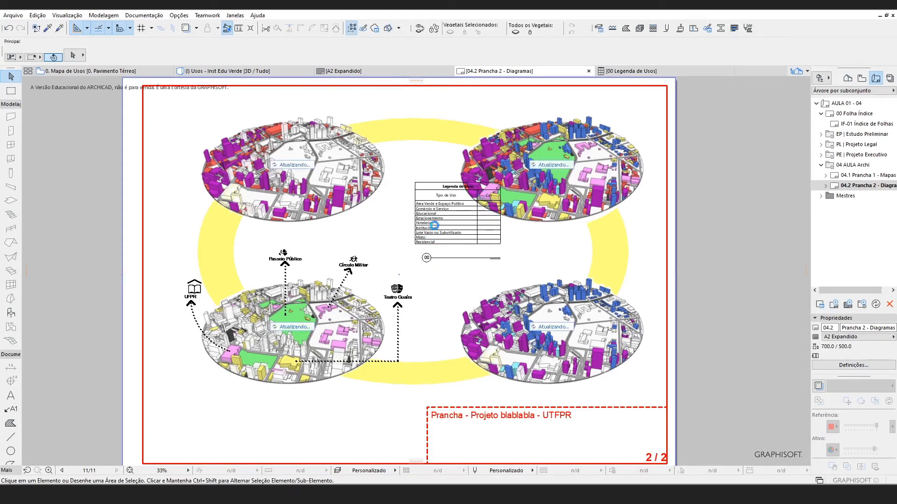
- Set the title of the placed Legenda de Usos drawing to Sem Título
click(476, 258)
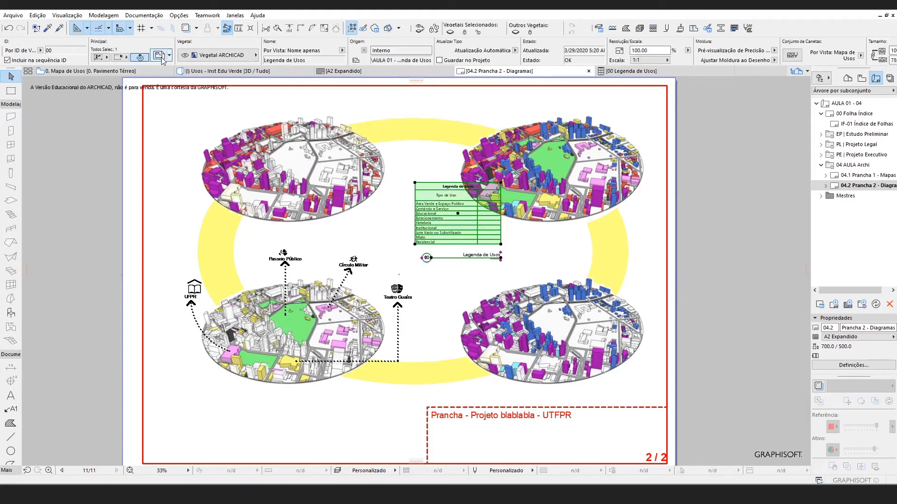
scroll(340, 147, up, 3)
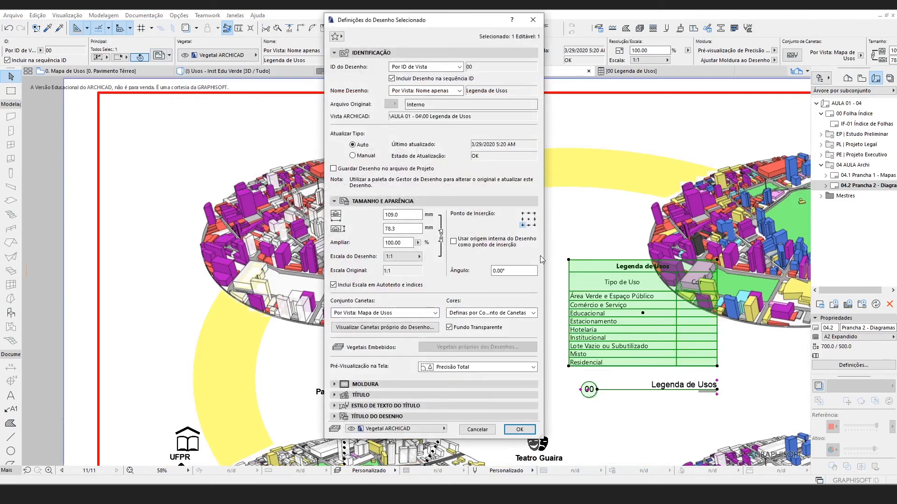
click(381, 393)
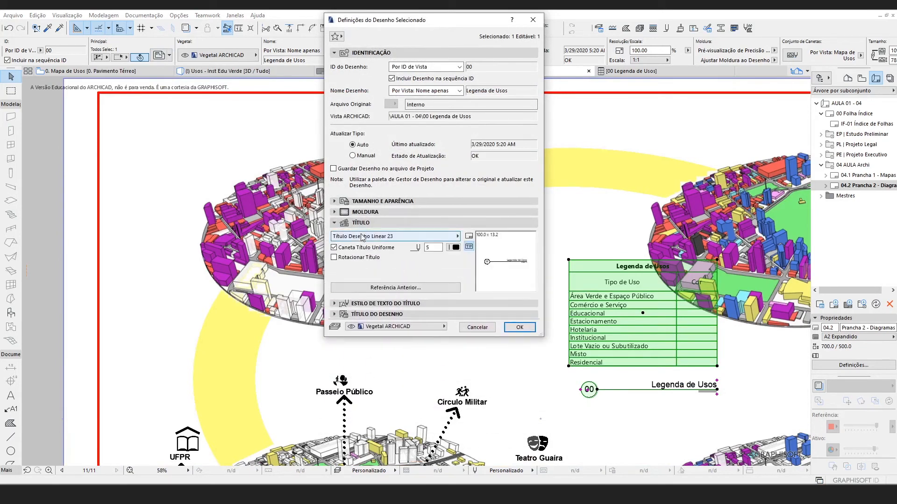
click(363, 237)
click(510, 237)
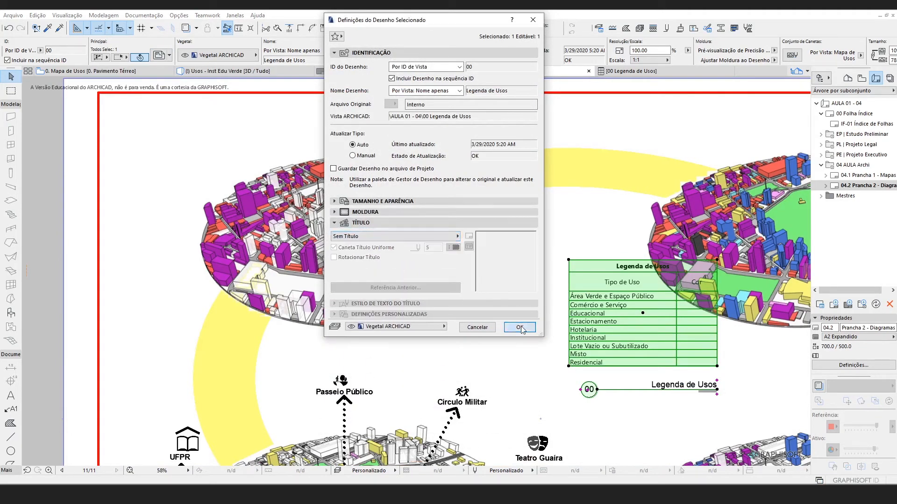
click(521, 329)
- Move the legend drawing into the empty space between the four diagrams and deselect it
click(643, 313)
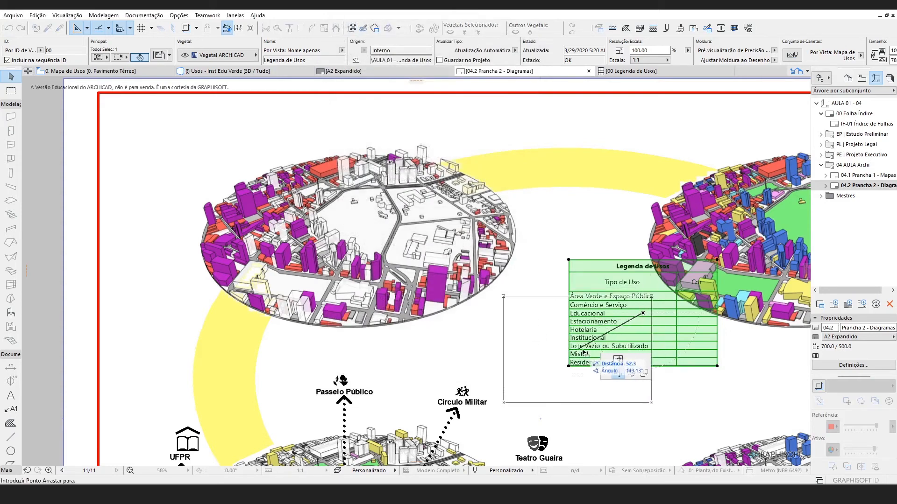
click(582, 351)
middle_drag(565, 289, 439, 213)
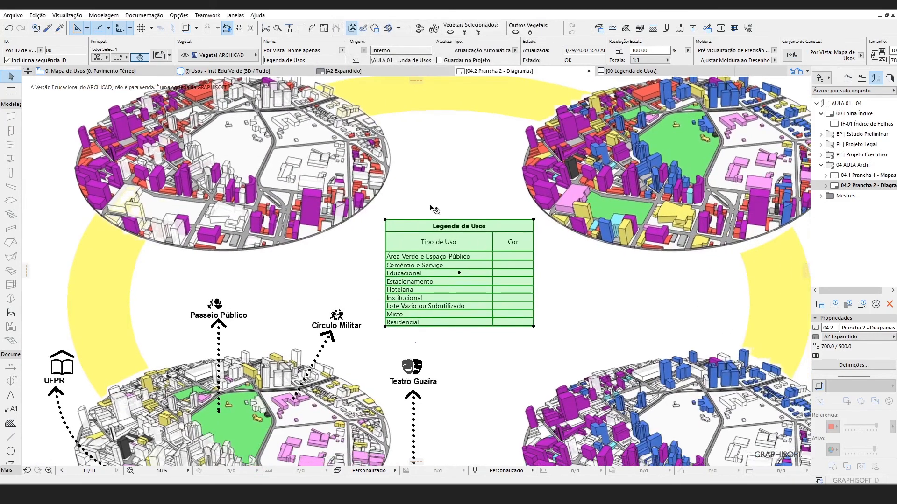
click(429, 209)
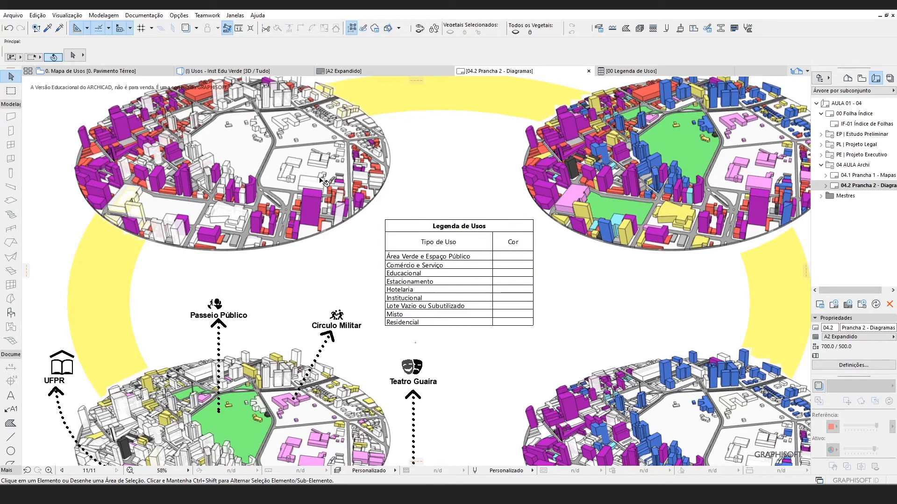
- Draw a small rectangular Trama Sólida fill in the Cor cell of the Área Verde e Espaço Público row, spanning the row's height
click(11, 424)
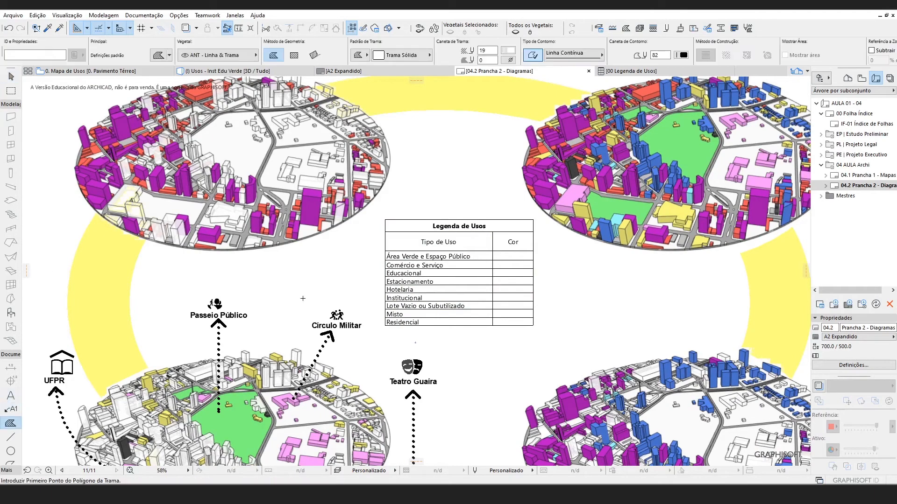
scroll(506, 244, up, 5)
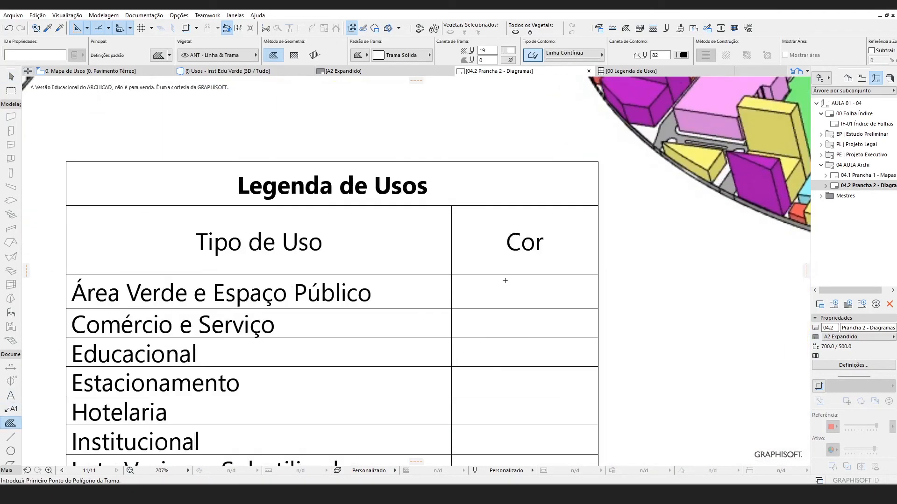
click(451, 274)
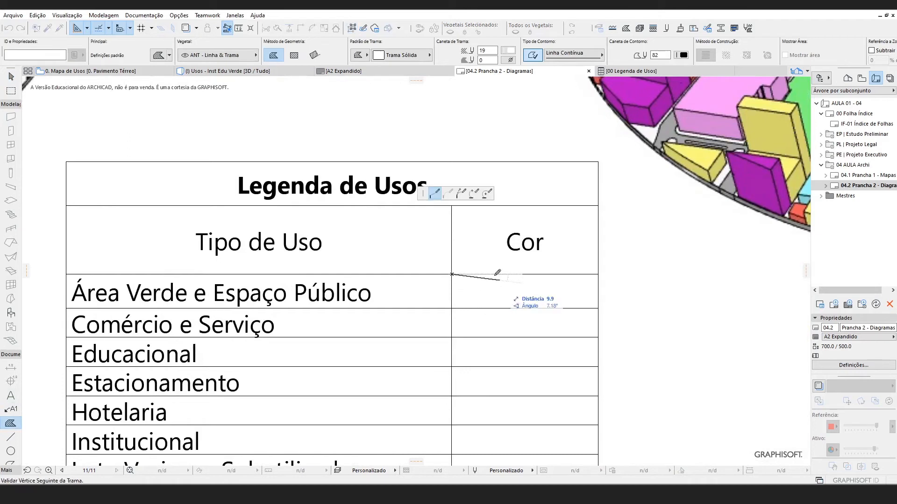
click(294, 55)
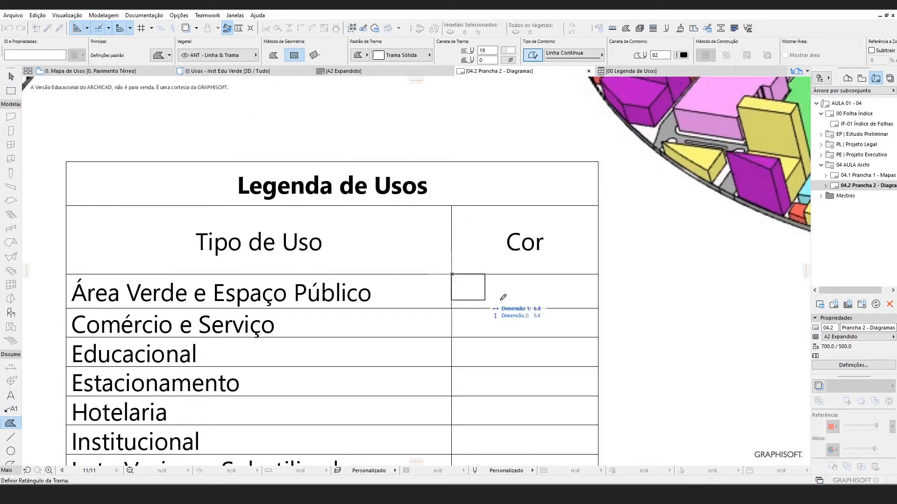
click(488, 308)
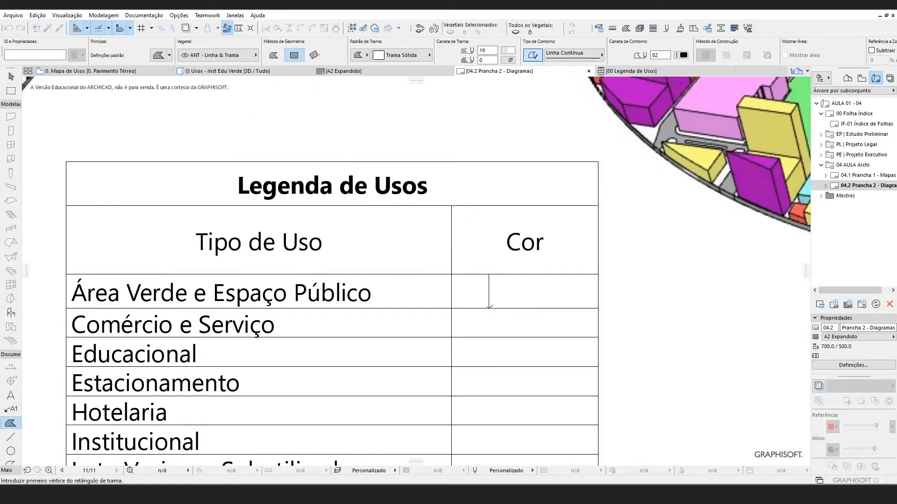
- Move the fill rectangle about 11 mm horizontally to the middle of its Cor cell
shift+click(481, 294)
key(ctrl+d)
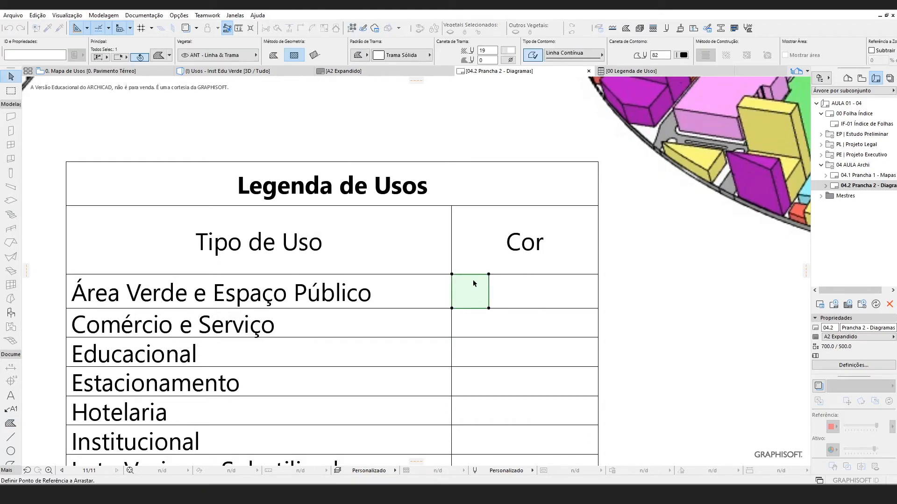
click(470, 274)
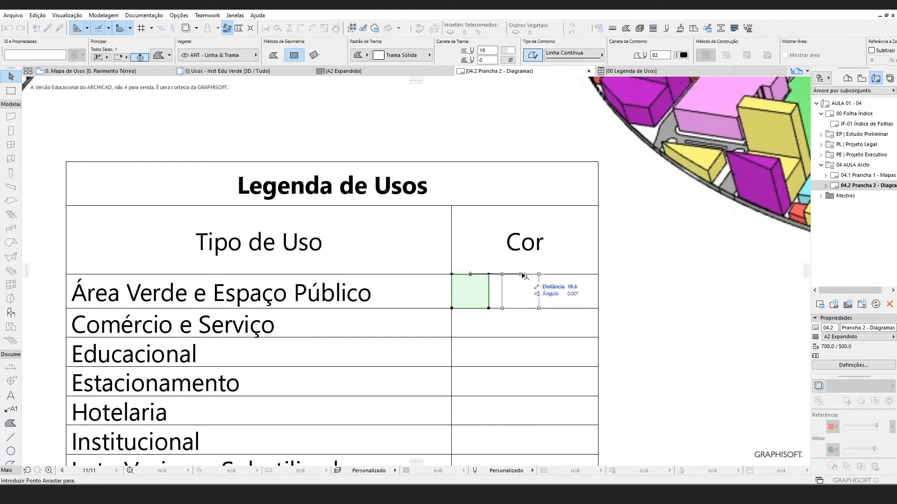
click(524, 274)
scroll(472, 166, down, 3)
scroll(559, 254, up, 2)
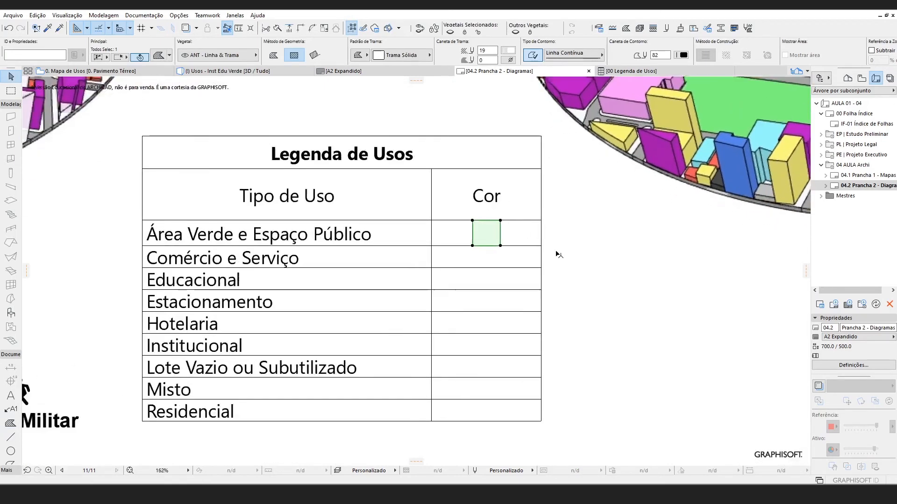
click(418, 58)
click(418, 57)
click(509, 57)
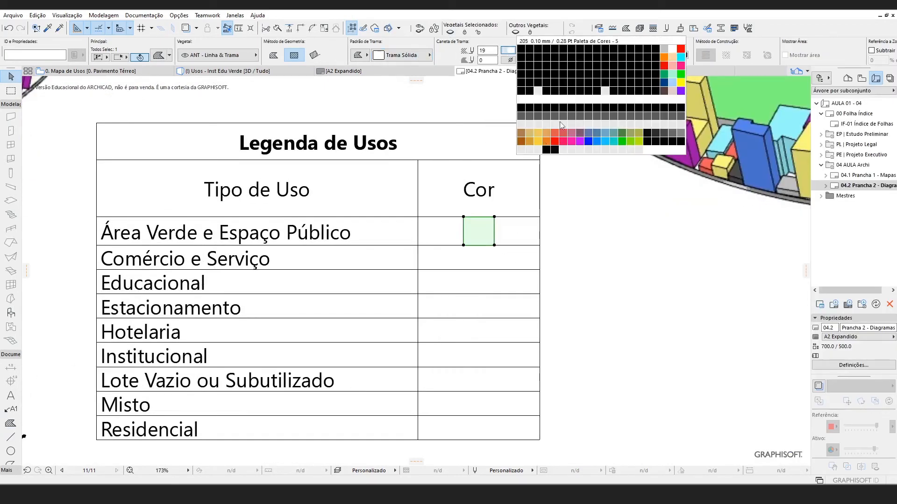
click(508, 52)
- Switch the layout's pen set to Mapa de Usos
scroll(578, 180, down, 5)
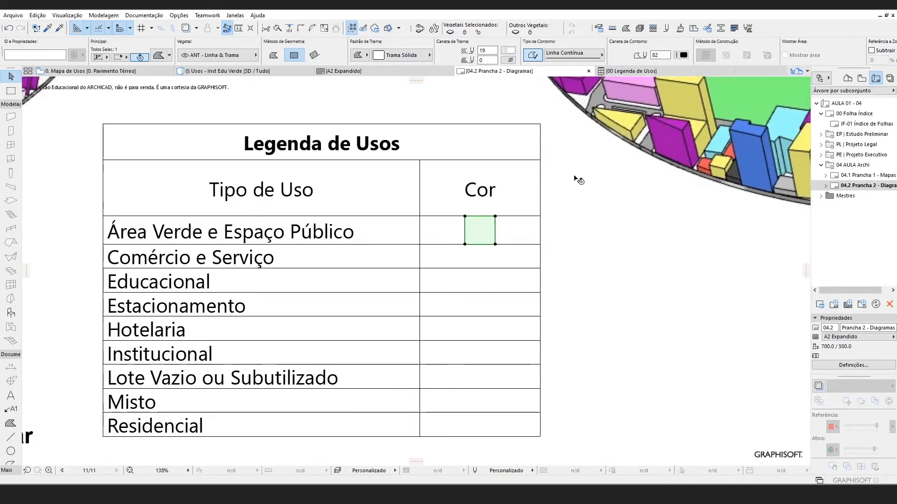
scroll(545, 228, down, 2)
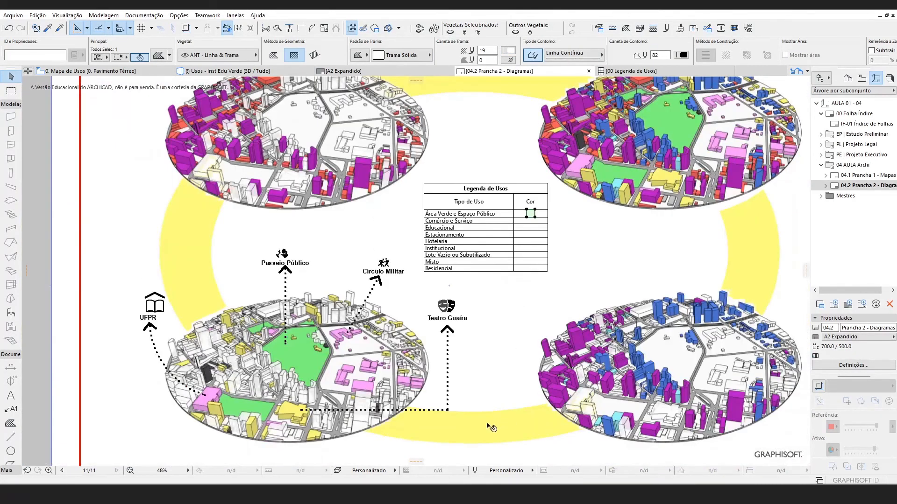
click(516, 472)
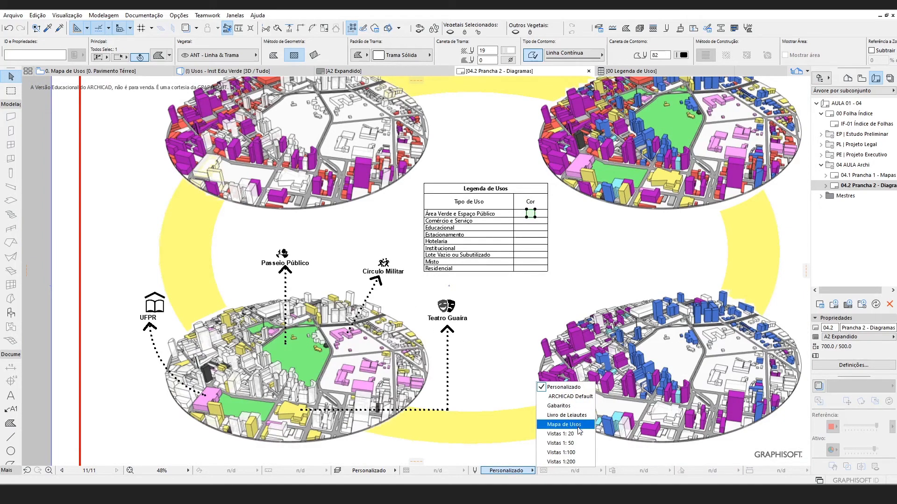
click(564, 425)
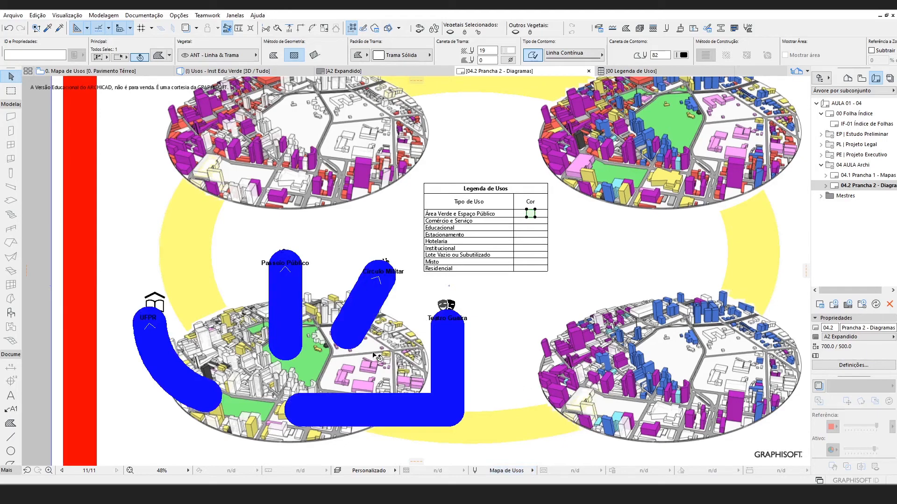
scroll(441, 386, down, 3)
scroll(494, 444, up, 3)
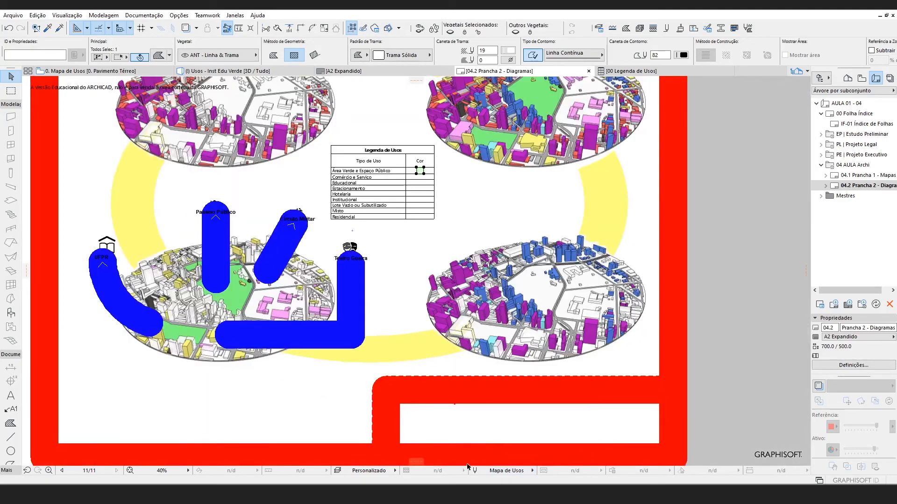
- Switch the layout's pen set back to Livro de Leiautes
click(506, 471)
click(566, 416)
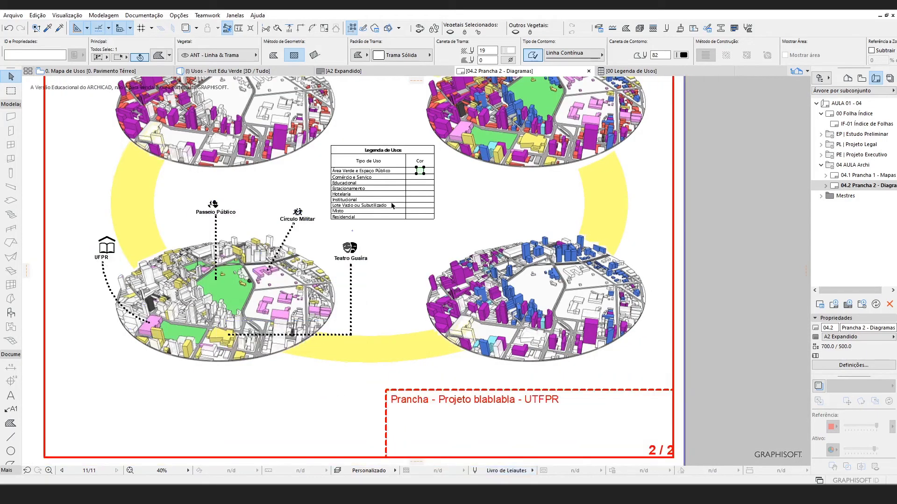
scroll(388, 172, up, 3)
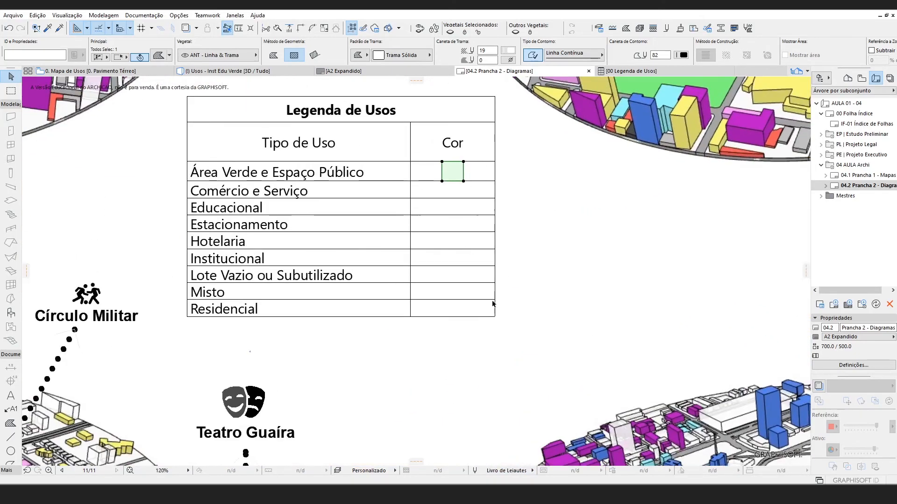
scroll(582, 259, down, 2)
scroll(542, 215, up, 2)
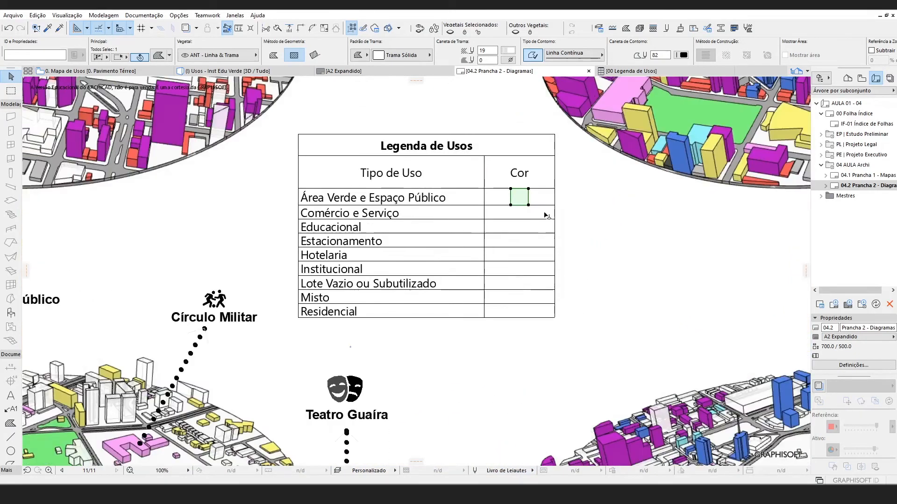
scroll(528, 252, down, 1)
scroll(554, 189, up, 1)
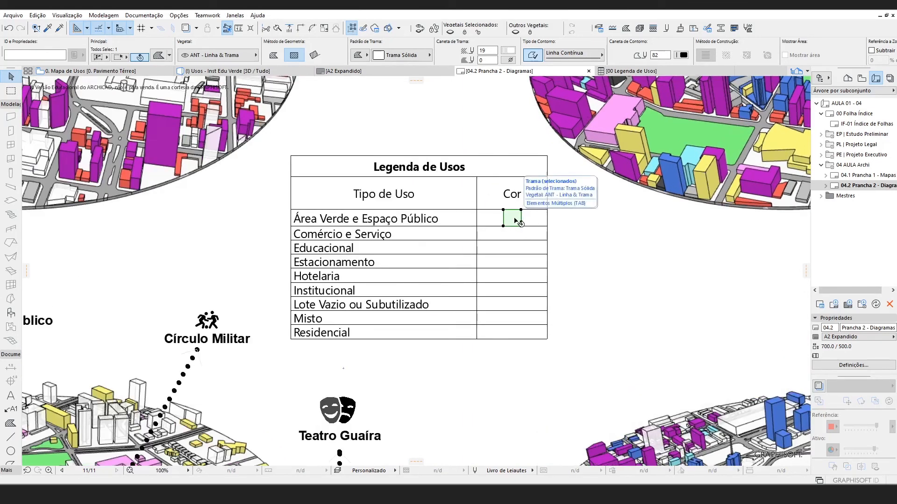
key(ctrl+u)
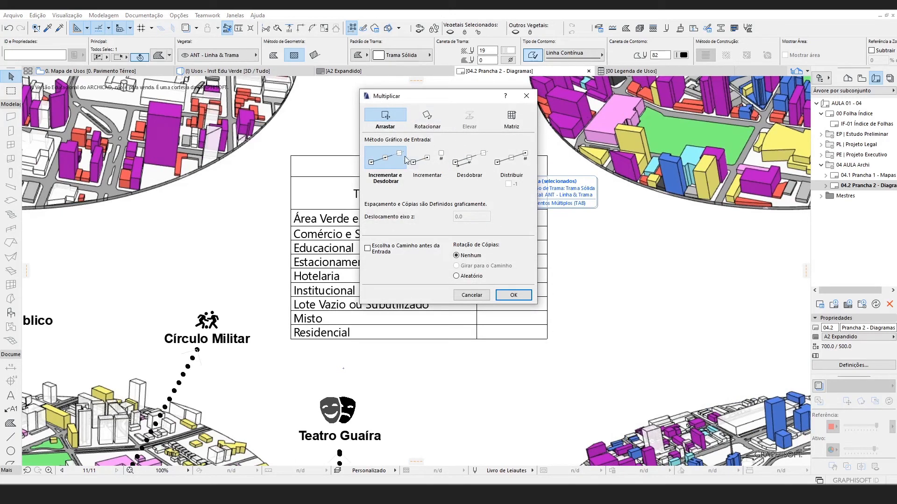
click(520, 298)
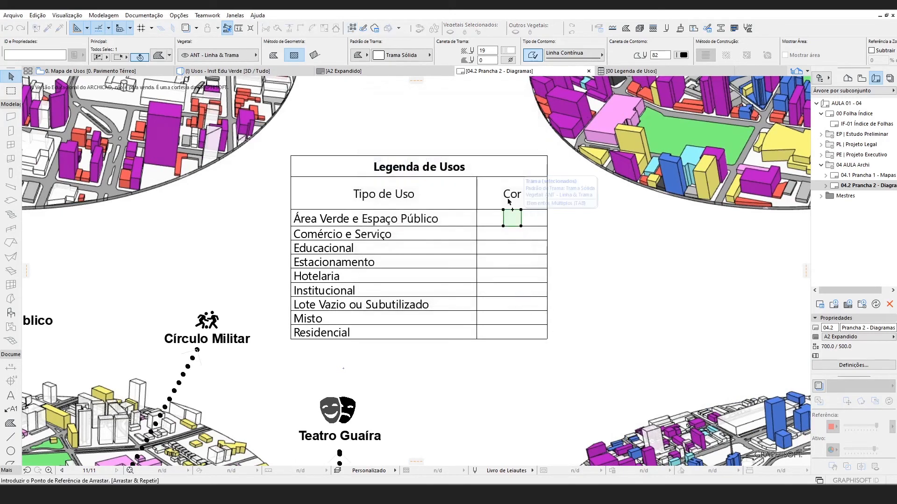
click(521, 211)
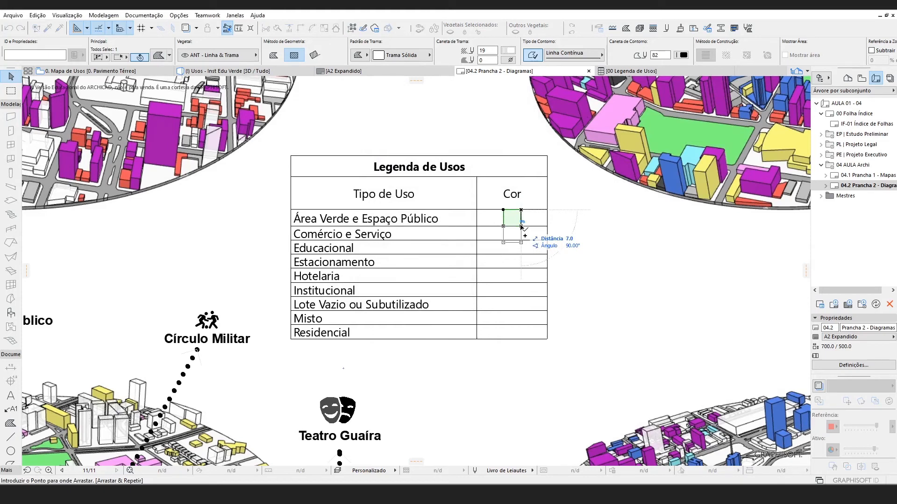
scroll(521, 226, up, 5)
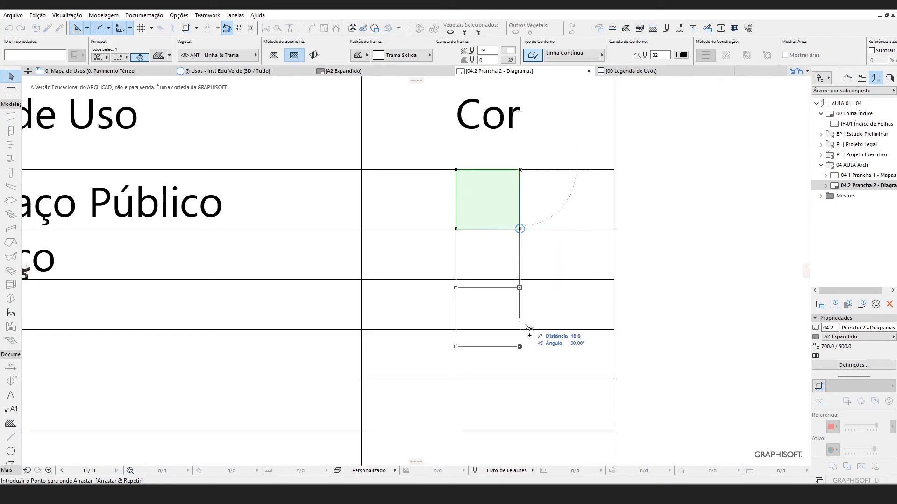
scroll(527, 326, down, 5)
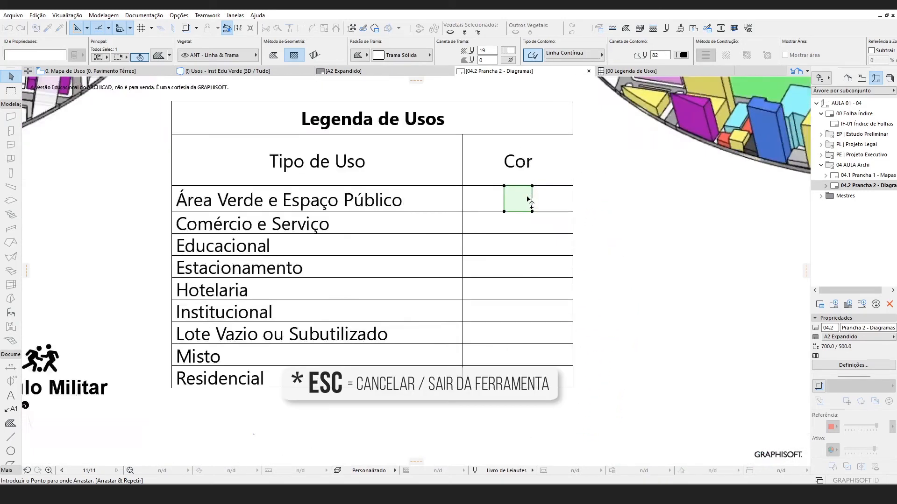
scroll(541, 204, up, 4)
key(Escape)
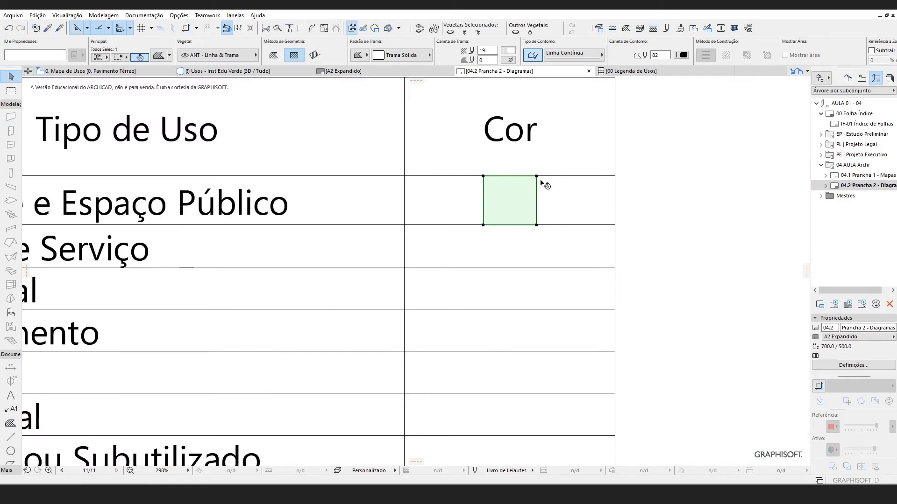
- Copy the fill rectangle into the Cor cell of the Comércio e Serviço row, directly below the first swatch
click(537, 176)
click(537, 228)
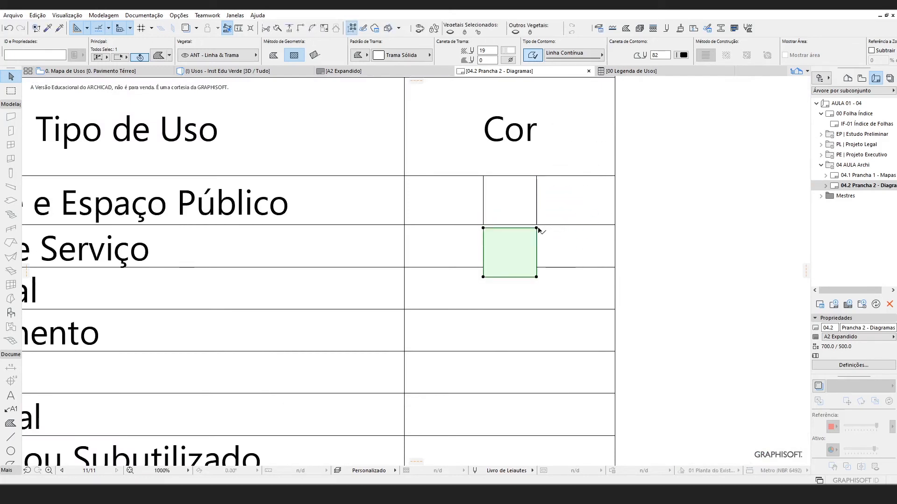
click(537, 228)
click(447, 207)
click(536, 228)
key(ctrl+d)
click(537, 228)
click(537, 225)
- Offset the copied fill's lower edge to the bottom line of the Comércio e Serviço row
click(516, 274)
click(474, 193)
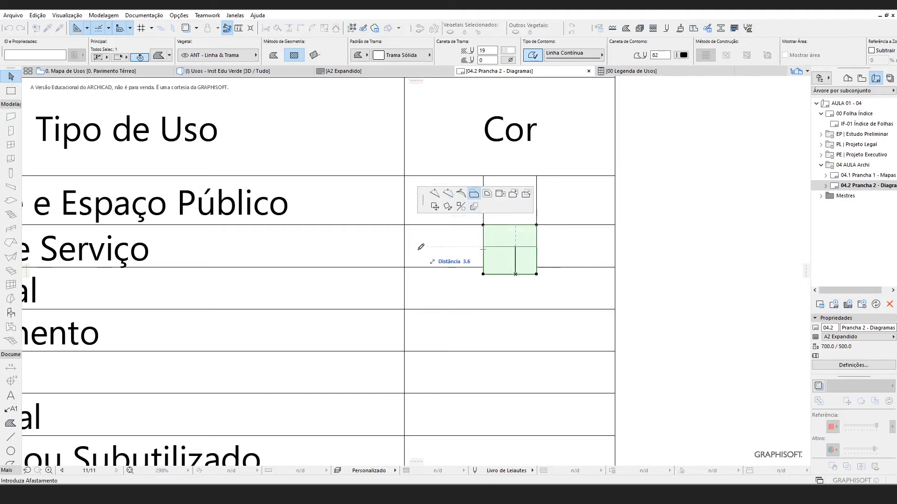
click(405, 267)
scroll(508, 247, down, 3)
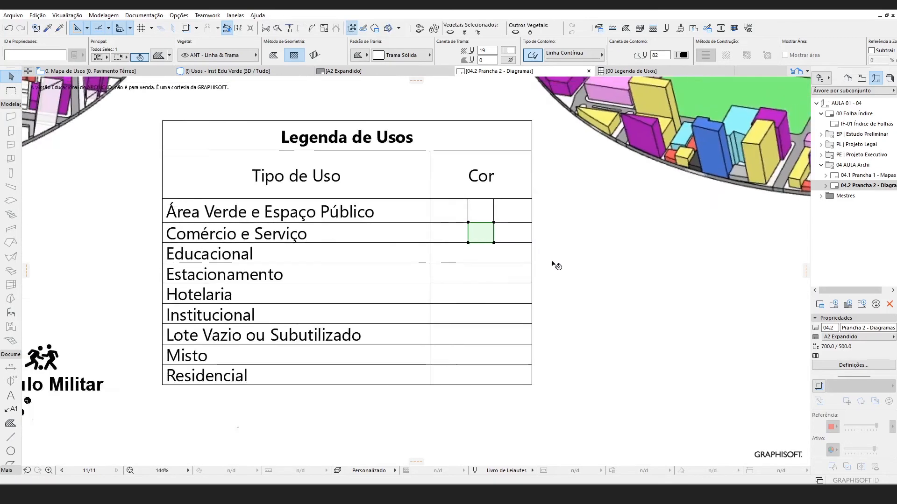
- Multiply the Comércio e Serviço fill down the Cor column with Incrementar e Desdobrar, one copy per row through Residencial
scroll(555, 263, up, 1)
key(ctrl+u)
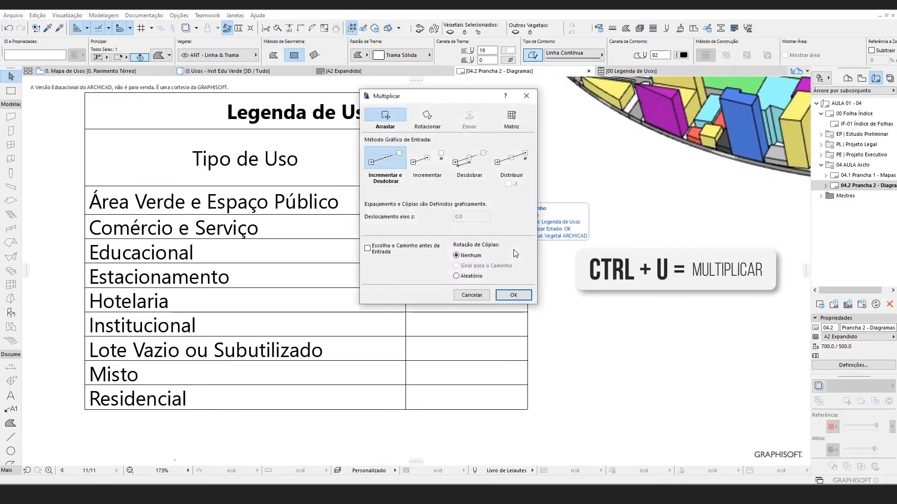
key(Return)
click(482, 214)
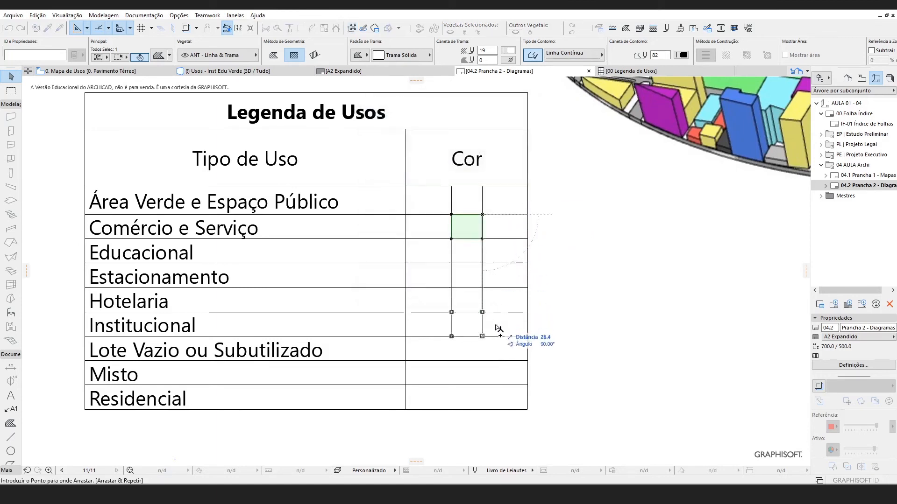
click(487, 392)
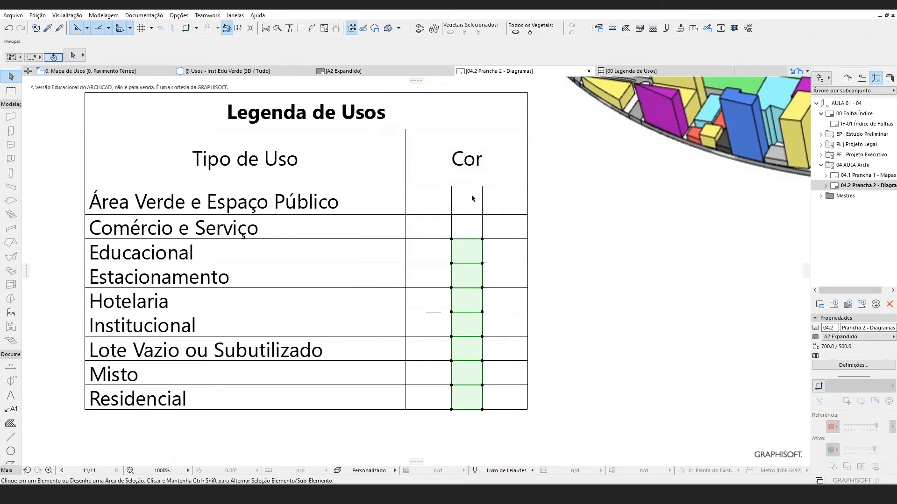
- Colour the Área Verde e Espaço Público swatch green with pen 80 and give it a lighter percentage fill pattern
key(ctrl+z)
scroll(492, 245, down, 4)
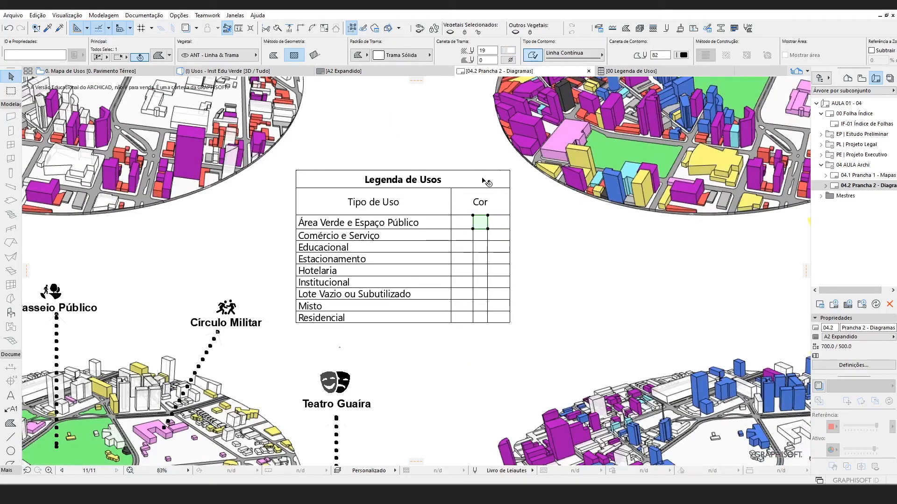
click(512, 52)
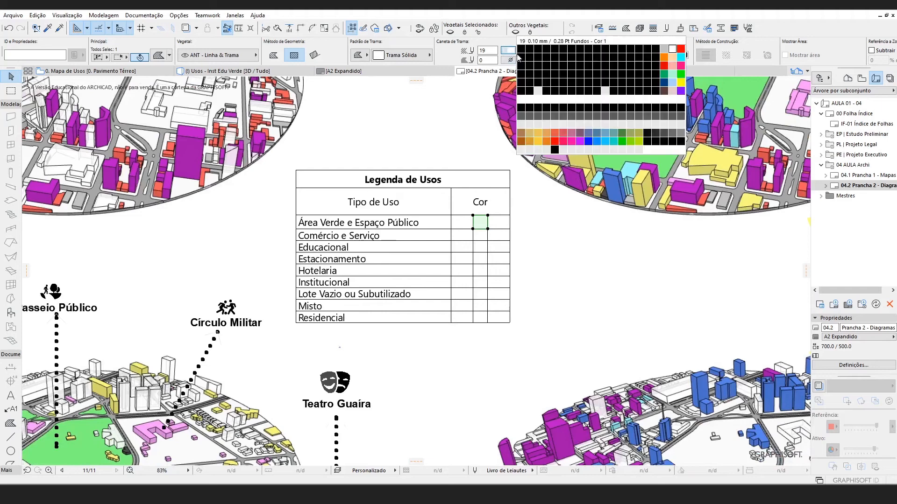
click(681, 74)
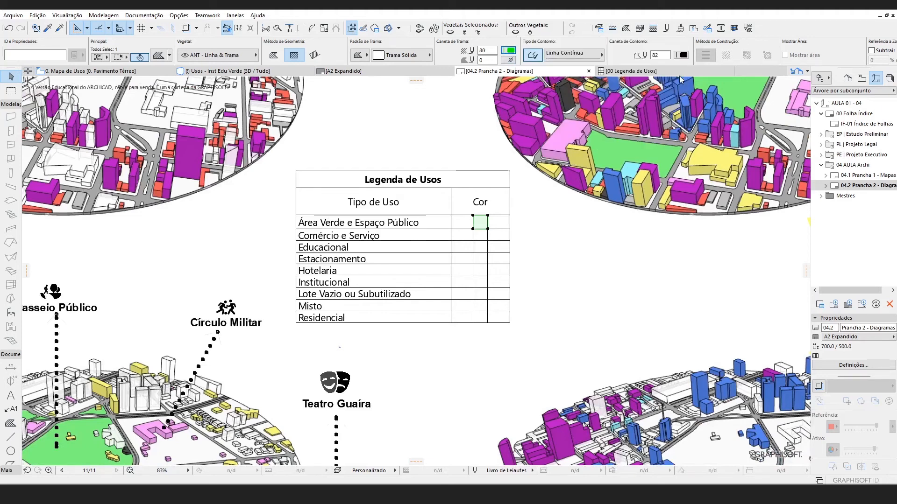
click(419, 58)
click(485, 101)
key(Escape)
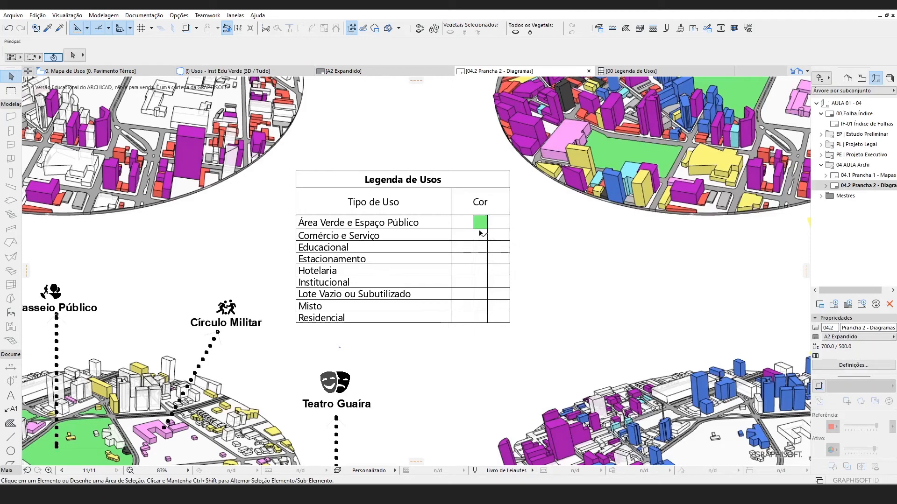
- Colour the Comércio e Serviço swatch red with pen 225 and give it a percentage fill pattern denser than 50 %
click(483, 240)
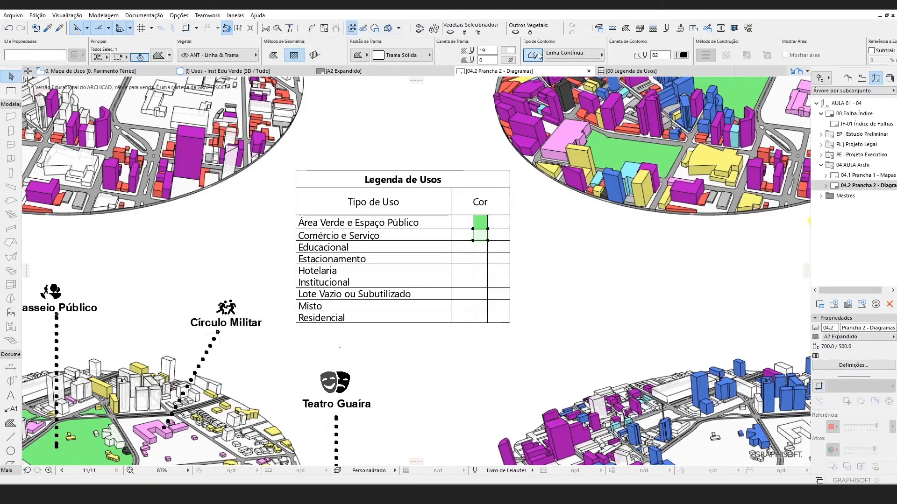
click(513, 53)
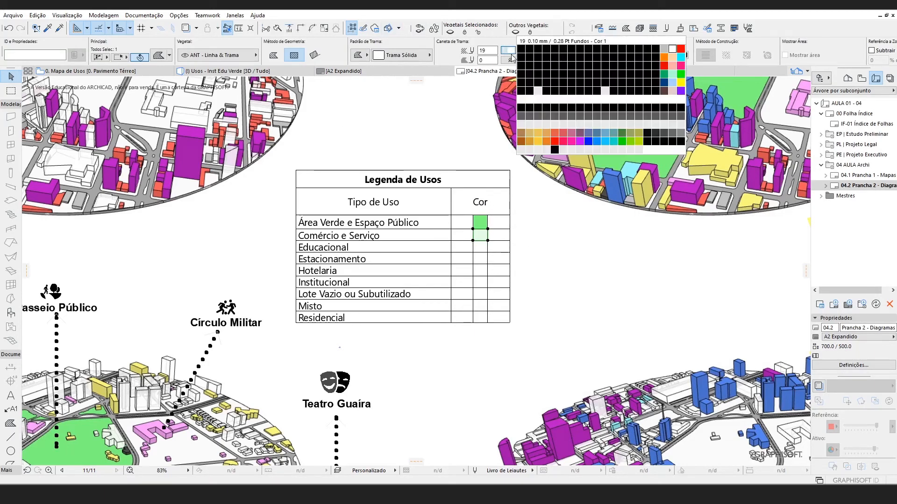
click(554, 141)
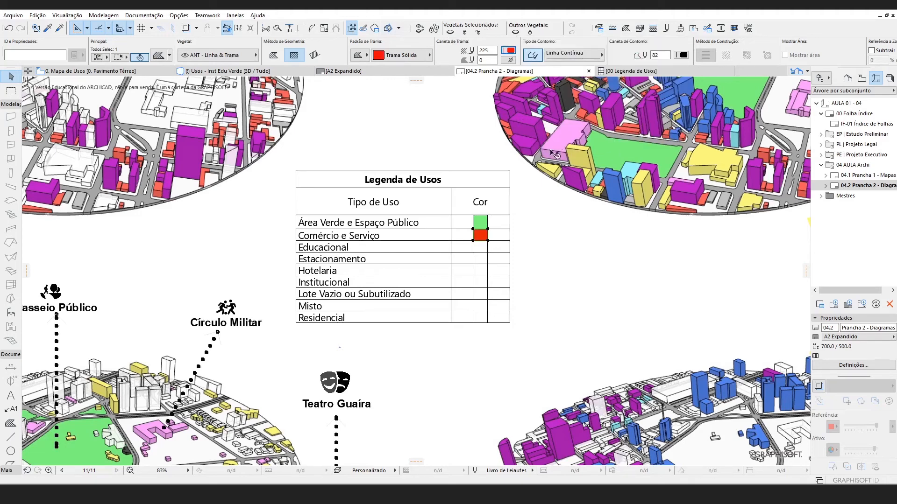
click(394, 55)
click(470, 101)
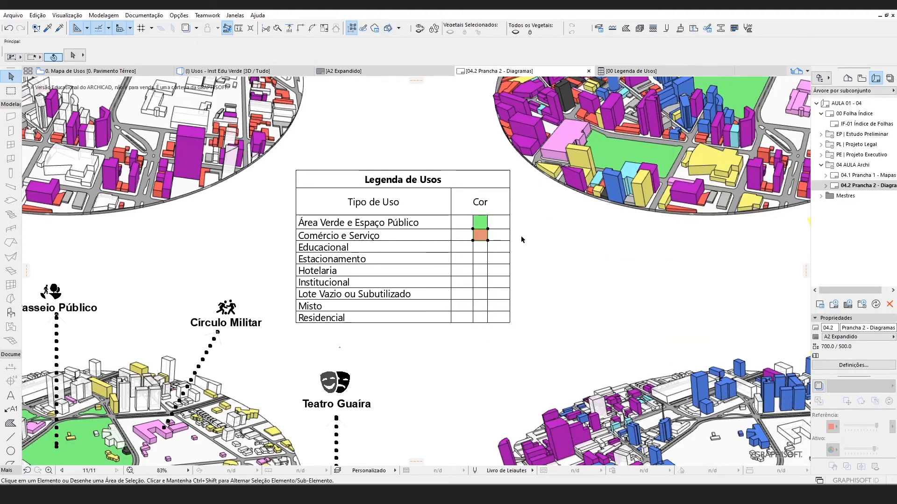
click(481, 236)
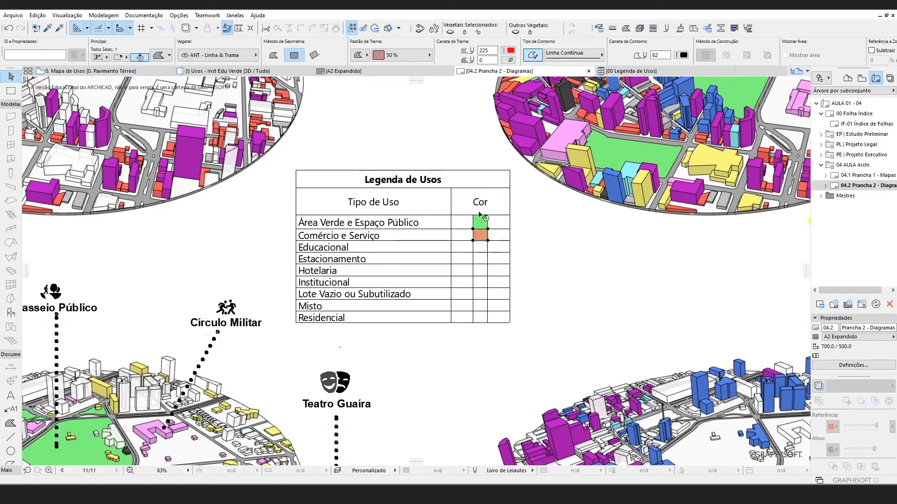
click(395, 55)
click(461, 105)
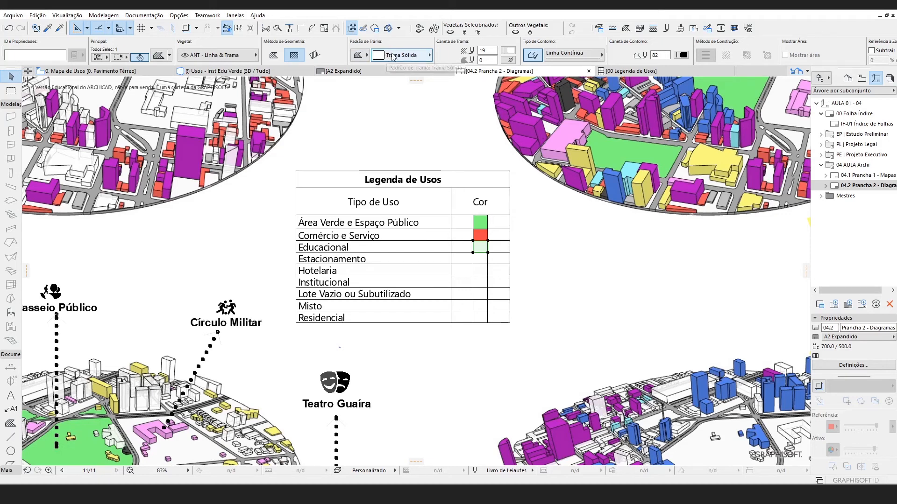
- Colour the Educacional swatch yellow with pen 100 and the Estacionamento swatch grey with pen 220
click(512, 54)
click(681, 82)
click(480, 258)
click(508, 50)
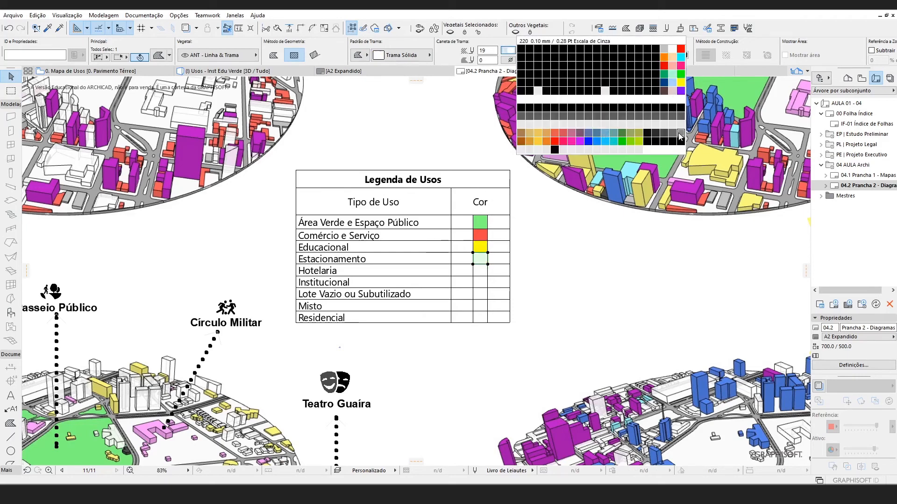
click(681, 135)
click(539, 260)
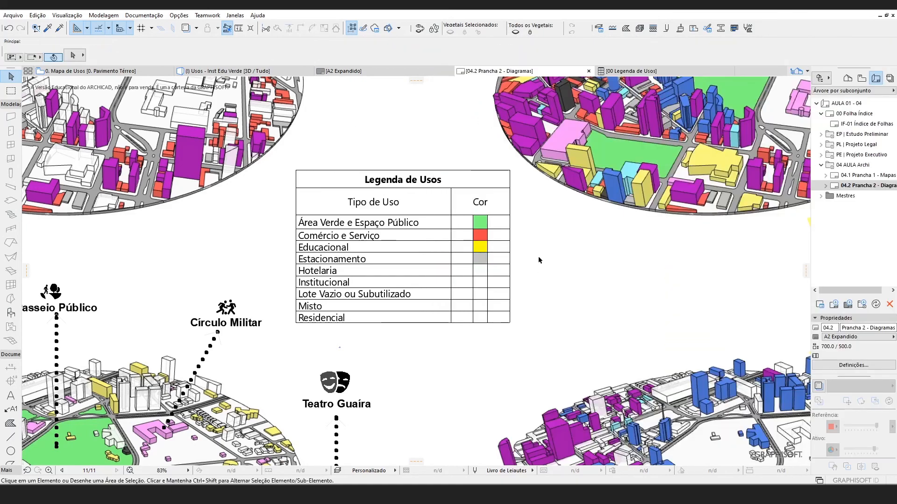
- Colour the Hotelaria swatch cyan with pen 40 and the Institucional swatch yellow
click(484, 276)
click(508, 50)
click(561, 61)
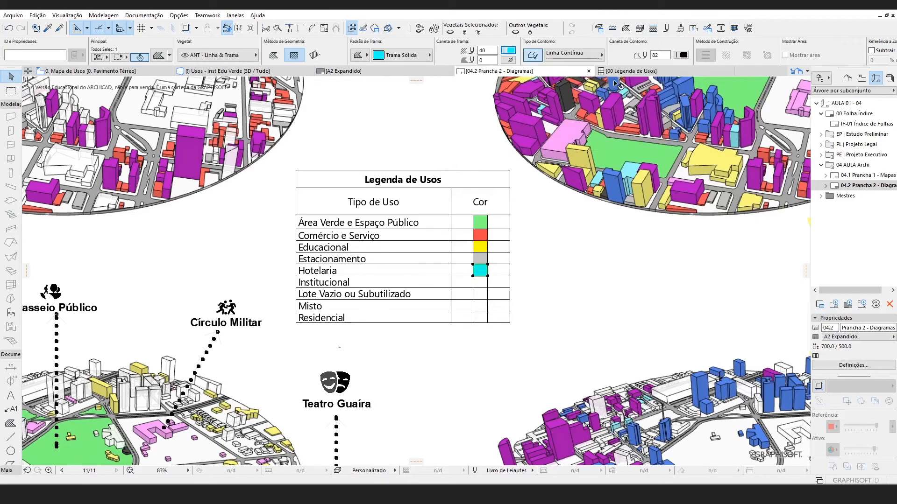
click(530, 294)
click(480, 283)
click(508, 52)
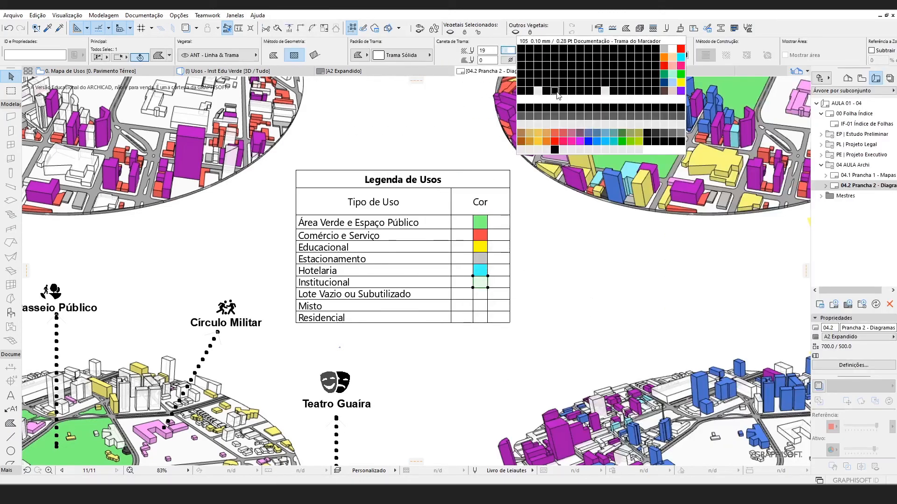
click(682, 83)
- Recolour the Educacional swatch pink with pen 227 and a lighter percentage fill pattern
click(485, 243)
click(509, 50)
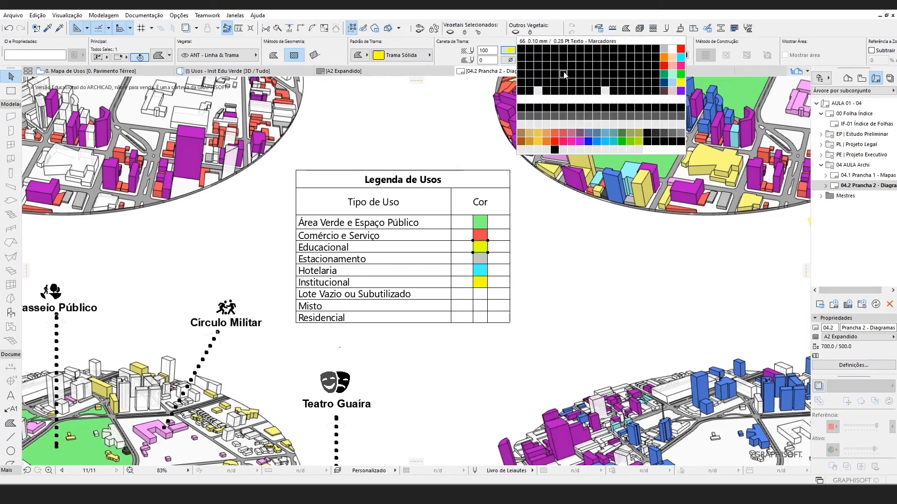
click(572, 144)
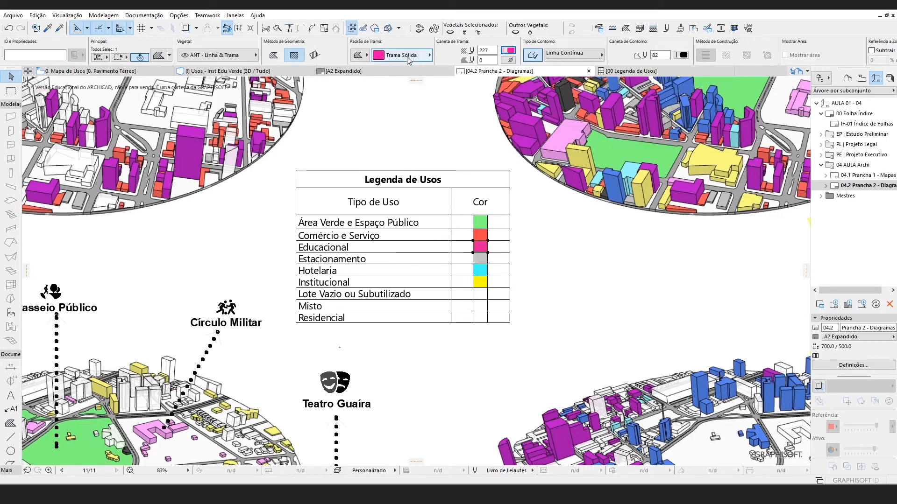
key(Escape)
- Colour the Lote Vazio ou Subutilizado swatch dark grey and the Misto swatch purple
click(480, 294)
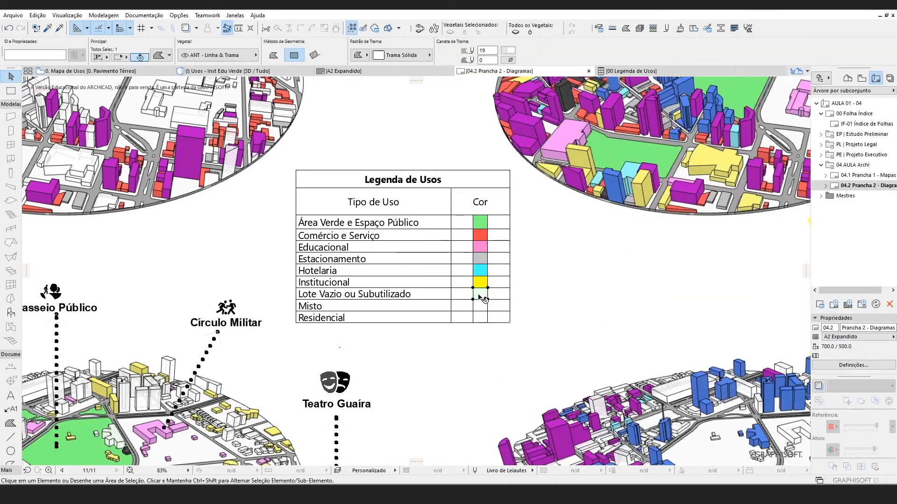
click(508, 50)
click(653, 162)
key(Escape)
click(480, 306)
click(509, 50)
click(579, 142)
key(Escape)
- Colour the Residencial swatch blue and deselect it
click(480, 317)
click(508, 51)
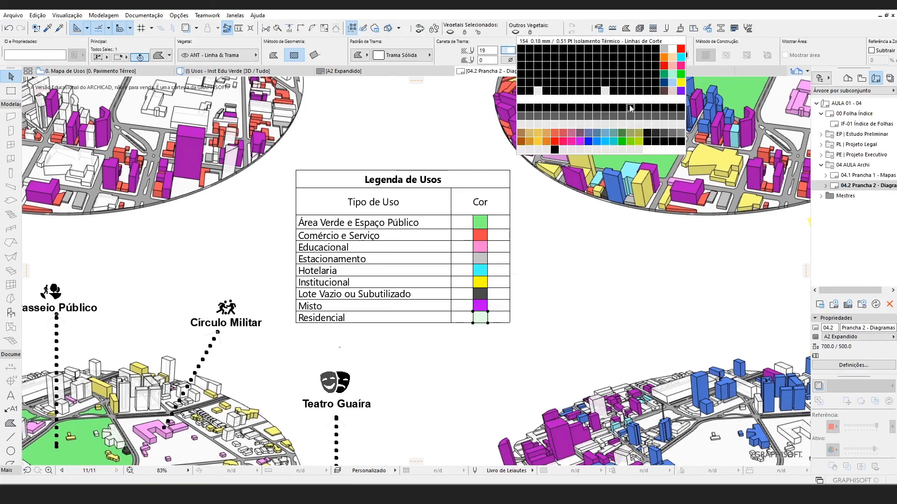
click(597, 142)
key(Escape)
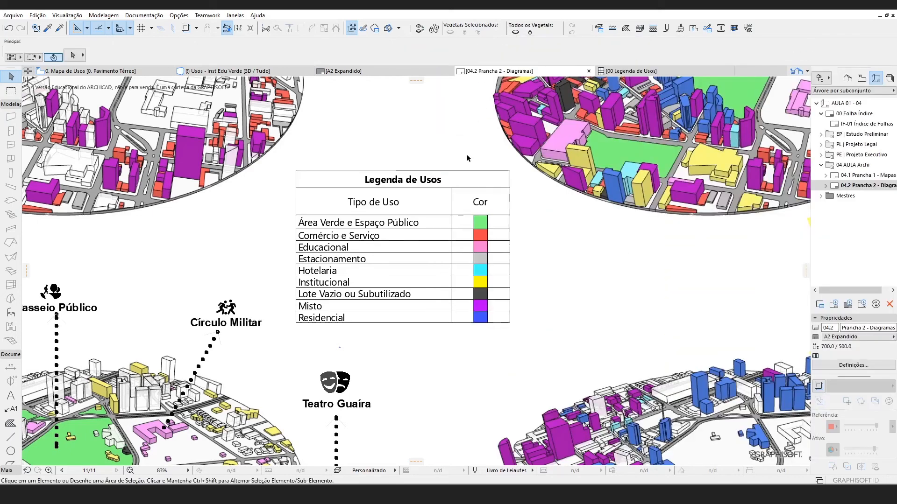
scroll(498, 288, down, 2)
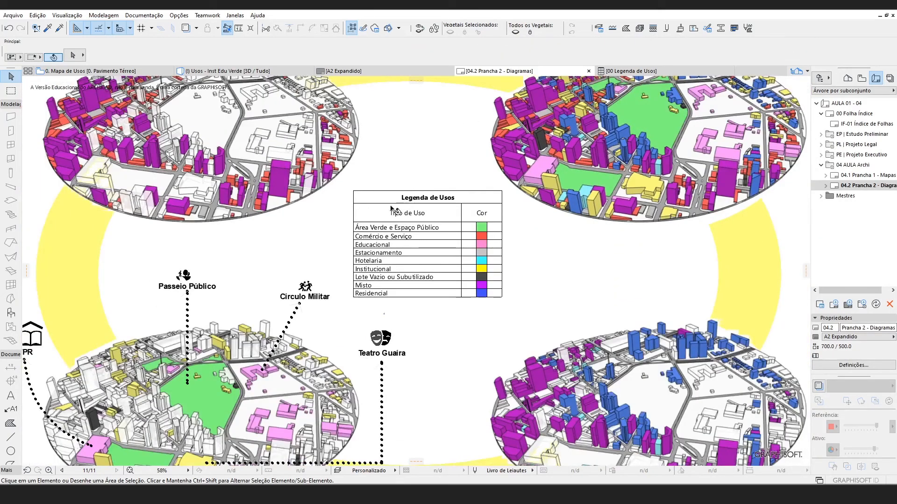
scroll(436, 267, up, 1)
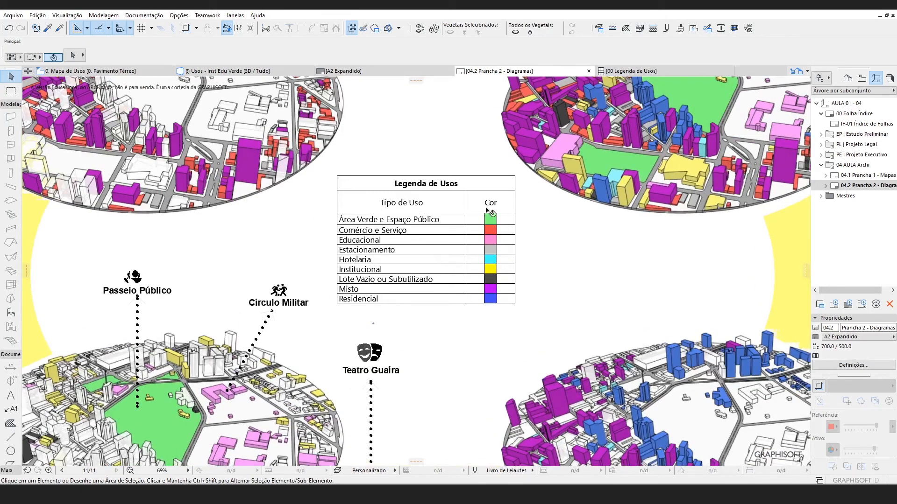
click(499, 246)
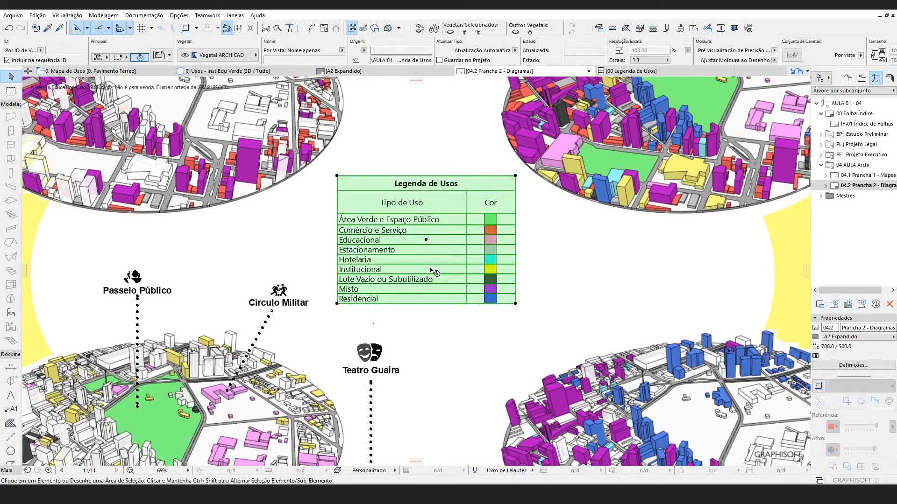
key(Escape)
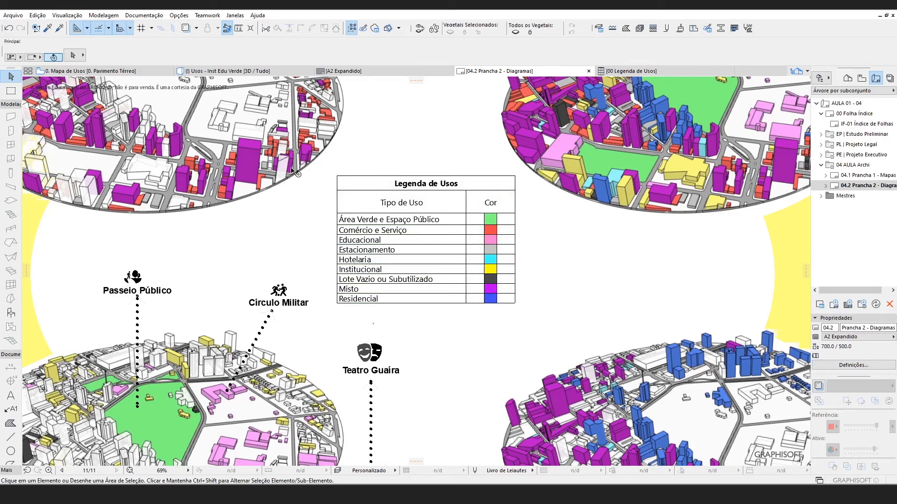
mouse_move(102, 74)
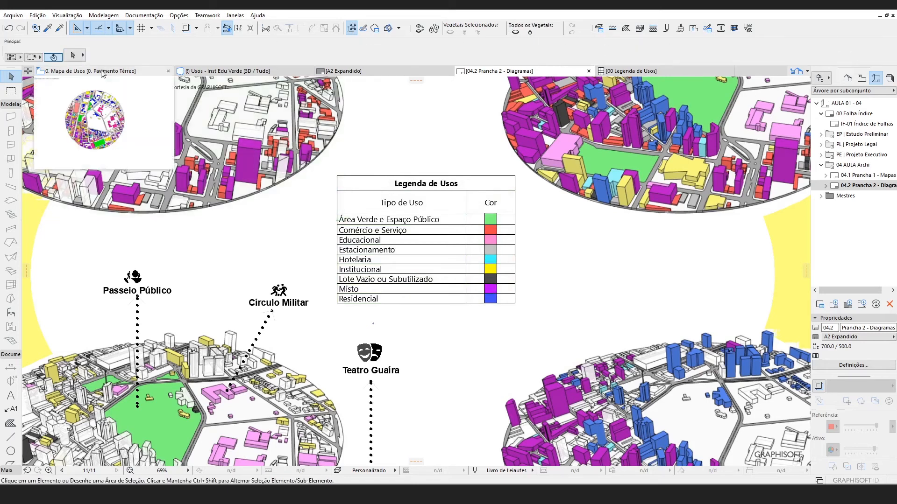
click(54, 58)
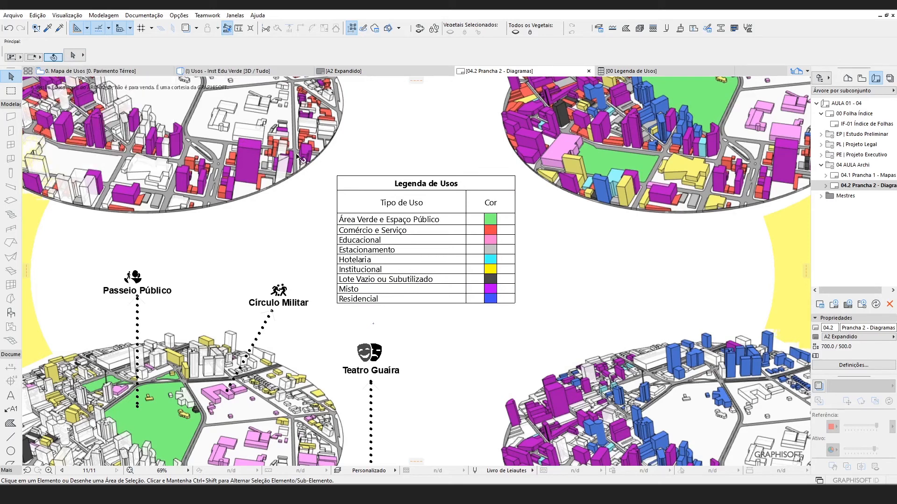
key(space)
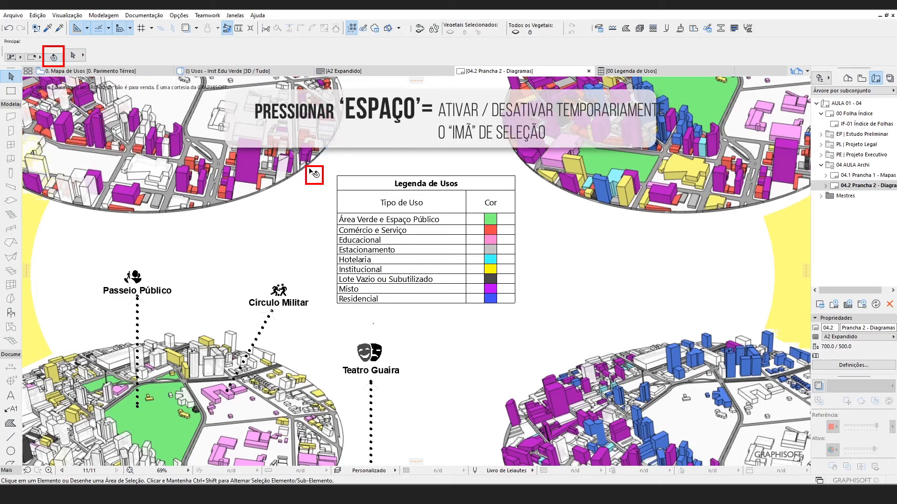
key(space)
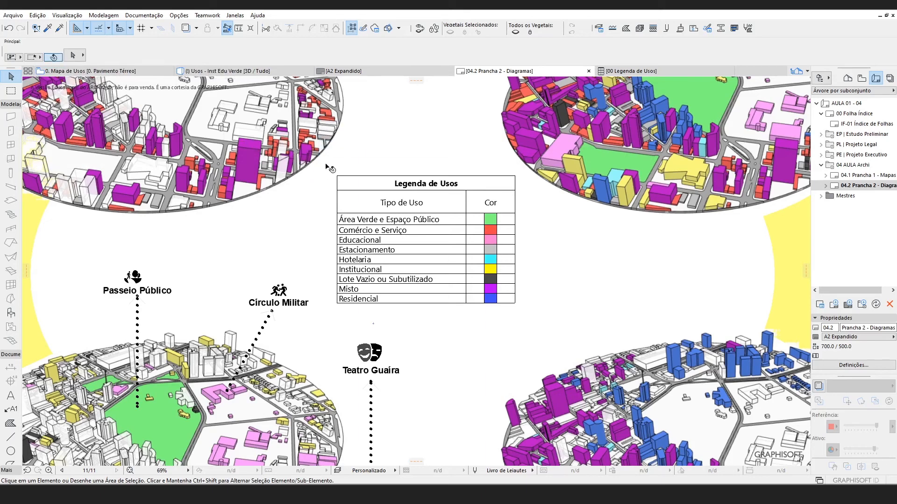
- Select the Legenda de Usos table together with all its colour swatches and group them
drag(332, 171, 524, 311)
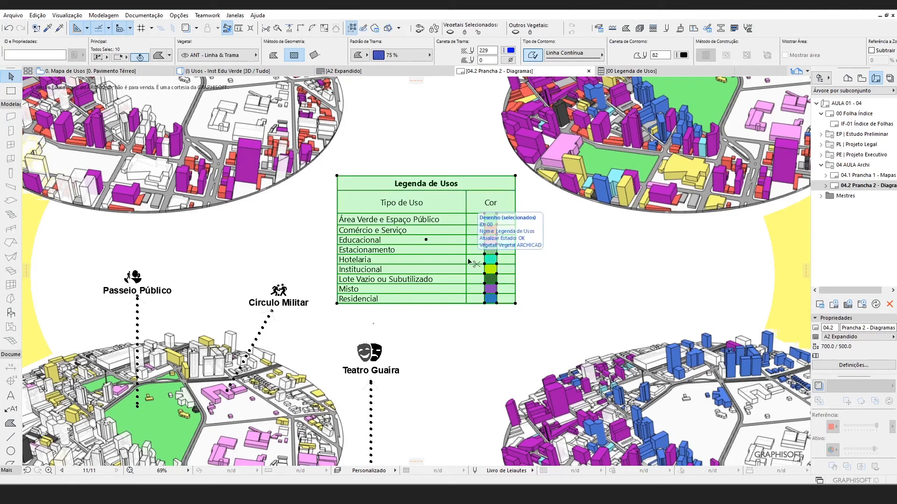
key(ctrl+g)
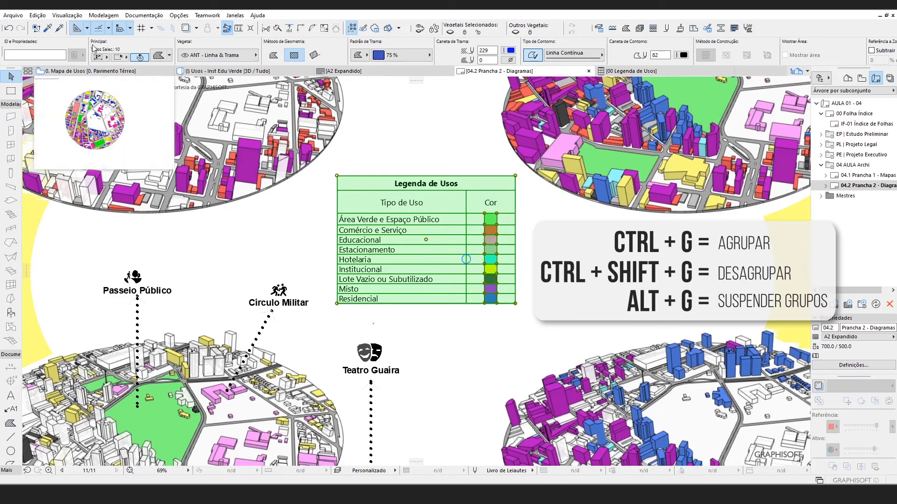
click(37, 15)
mouse_move(84, 149)
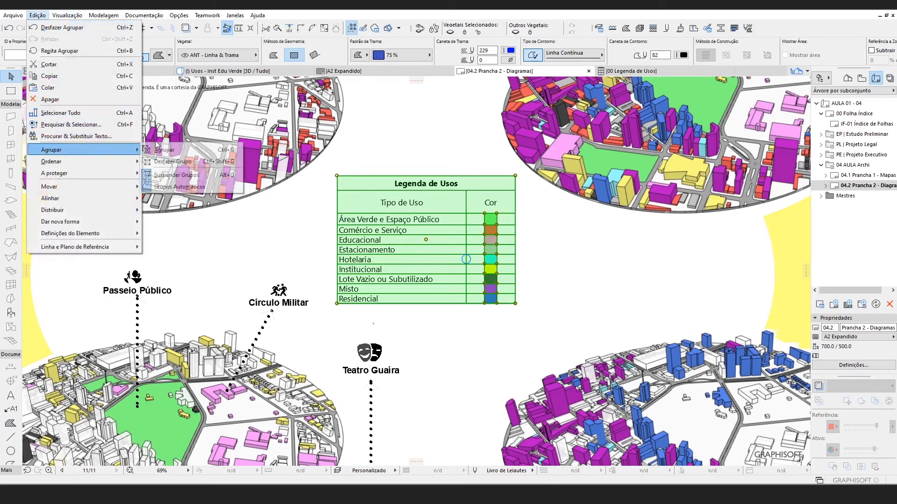
click(453, 231)
click(426, 240)
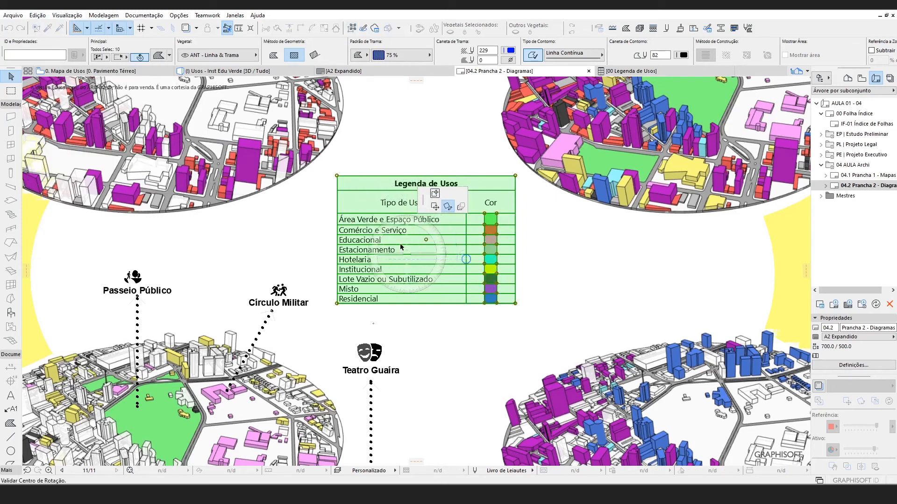
key(Escape)
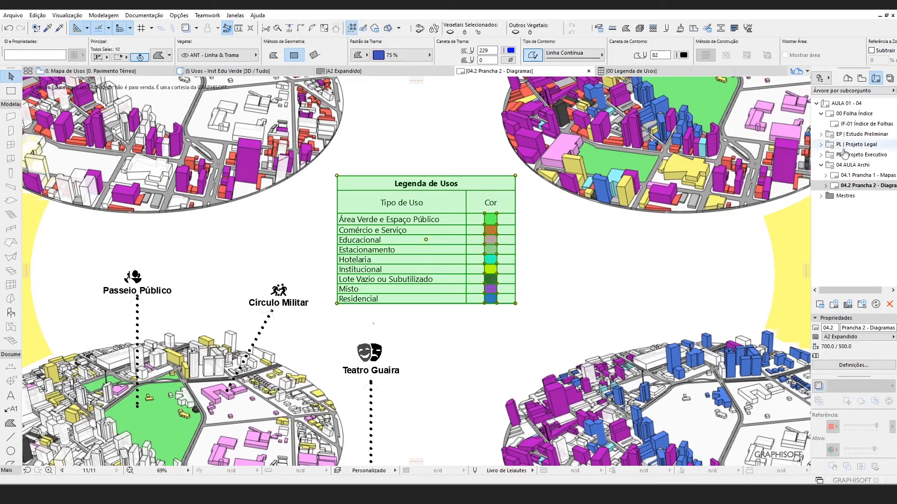
- Paste the grouped legend onto the 04.1 Prancha 1 - Mapas layout, beneath the Mapa de Usos title
double_click(859, 175)
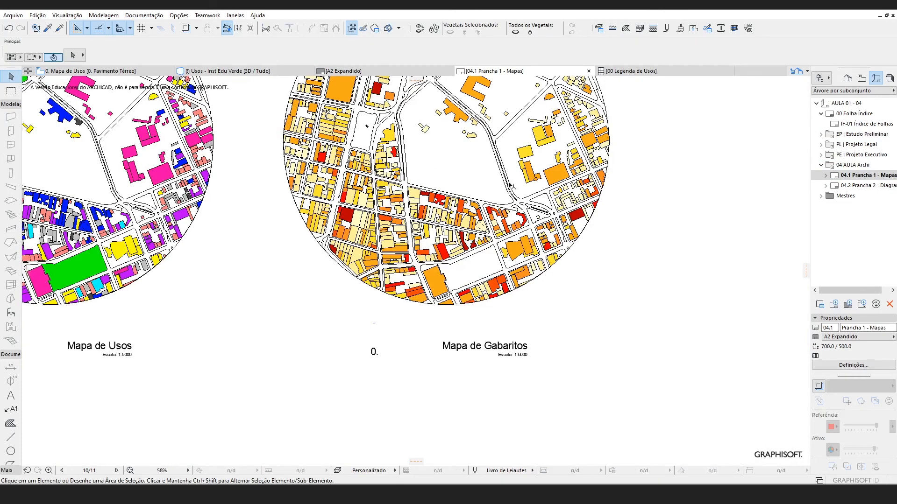
scroll(508, 183, down, 1)
scroll(508, 183, down, 1)
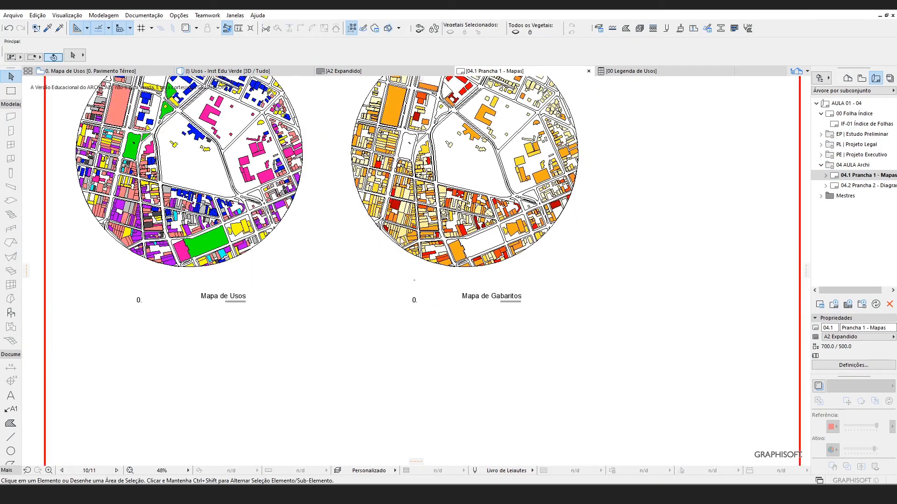
click(412, 241)
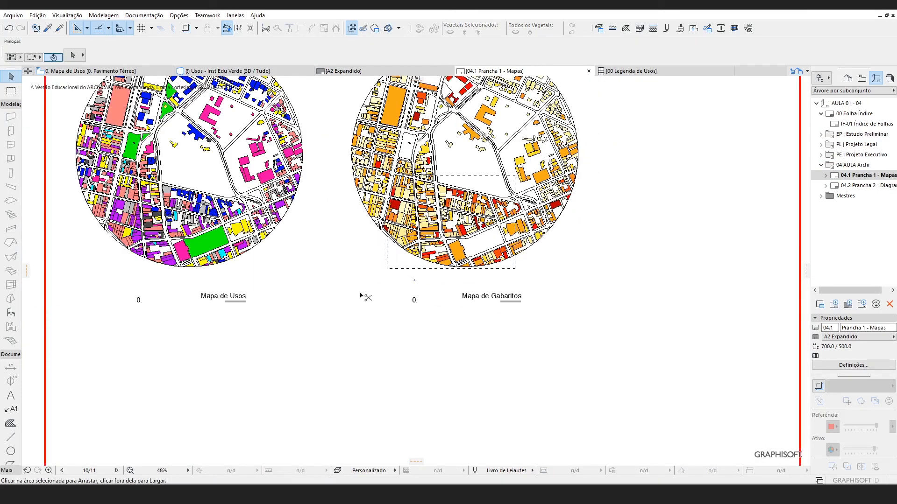
mouse_move(403, 262)
mouse_down()
mouse_move(294, 334)
mouse_move(229, 397)
mouse_move(72, 423)
mouse_move(144, 401)
mouse_up()
click(352, 347)
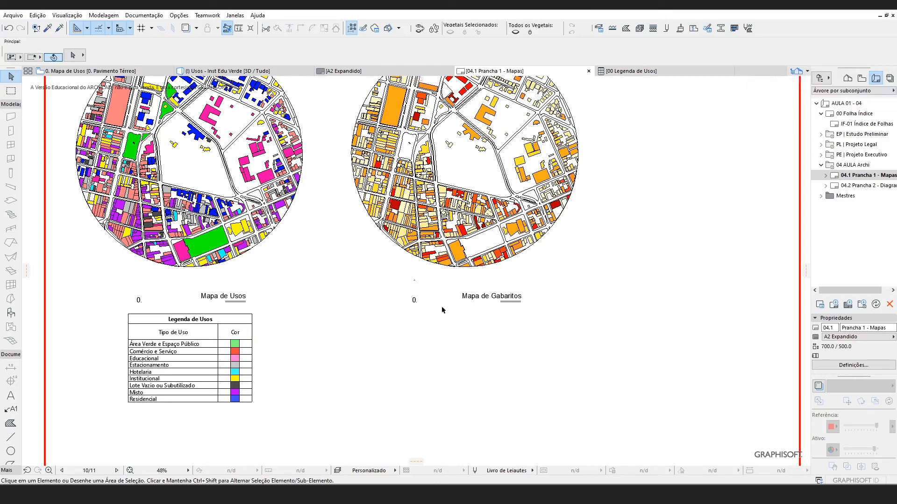
- Review the whole maps sheet, then return to the 04.2 Prancha 2 - Diagramas layout and examine its diagrams, callouts and legend
scroll(424, 287, down, 3)
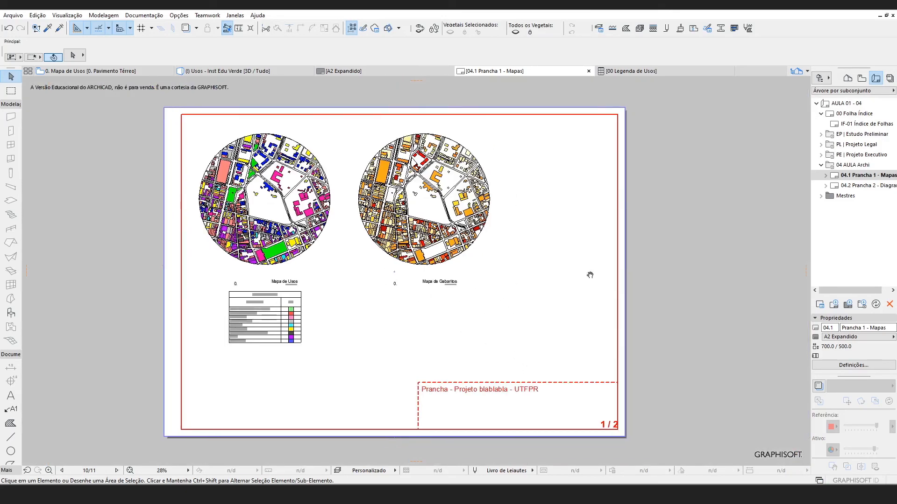
double_click(859, 185)
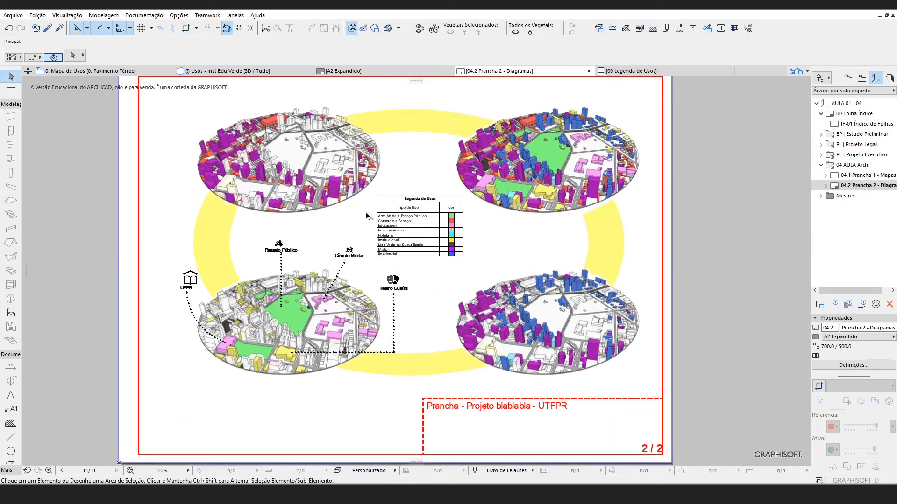
scroll(499, 200, up, 1)
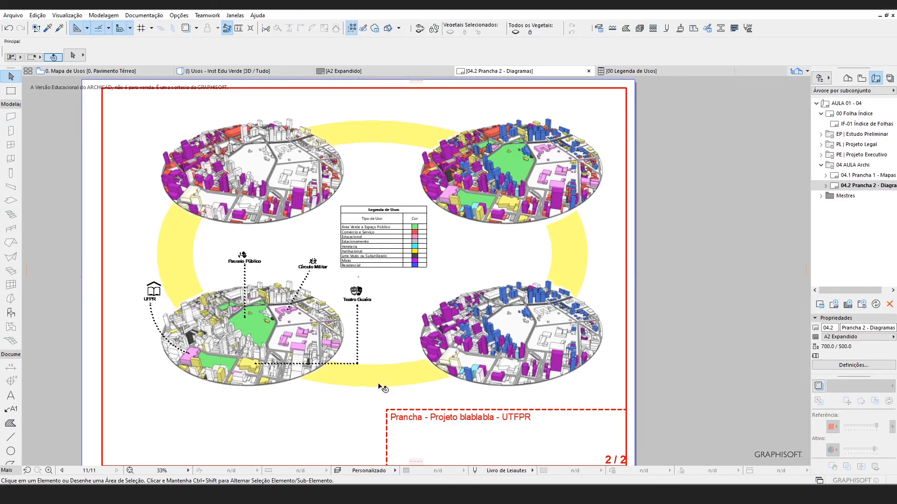
scroll(386, 383, up, 3)
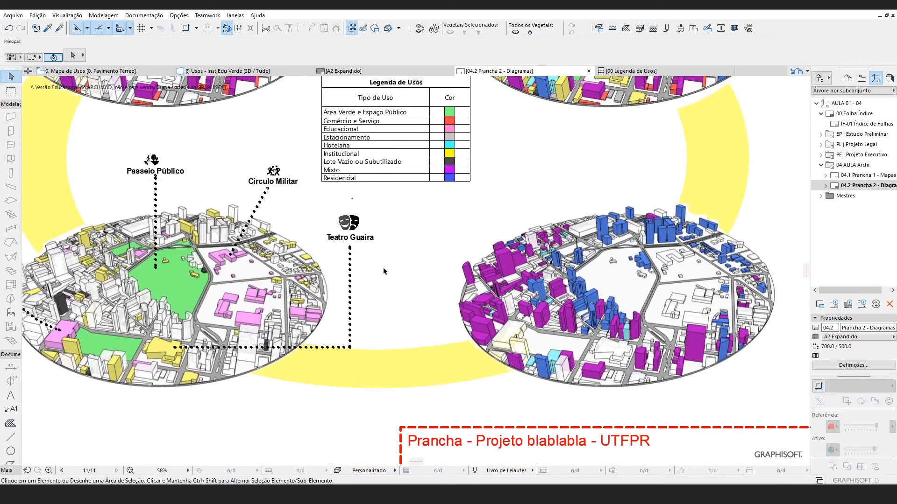
scroll(398, 287, down, 2)
scroll(401, 322, down, 2)
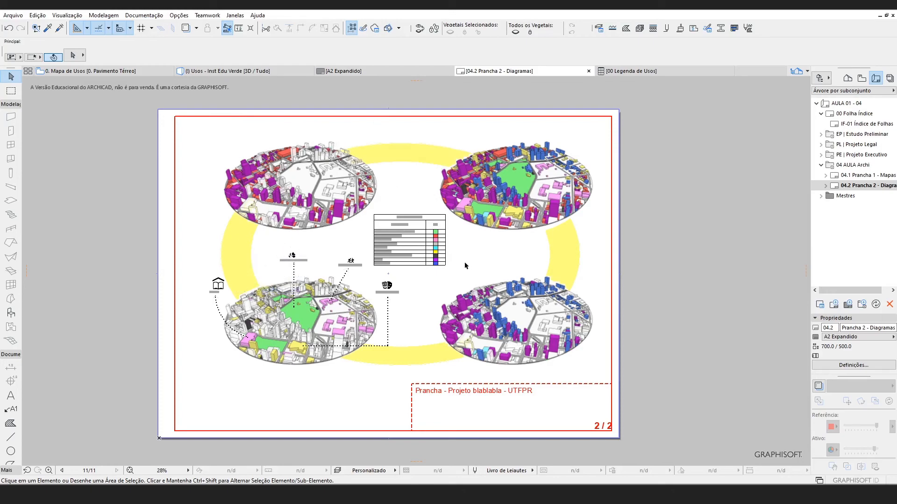
scroll(471, 282, up, 3)
scroll(421, 200, down, 2)
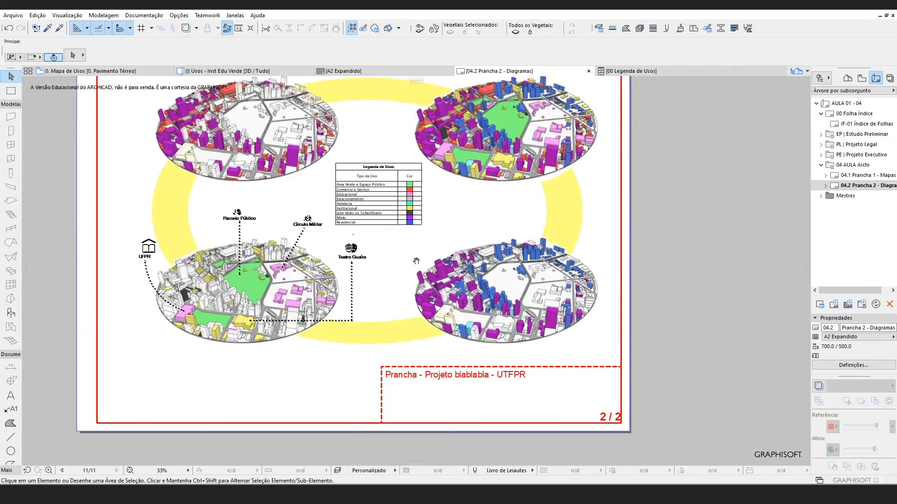
scroll(423, 278, down, 1)
mouse_move(65, 68)
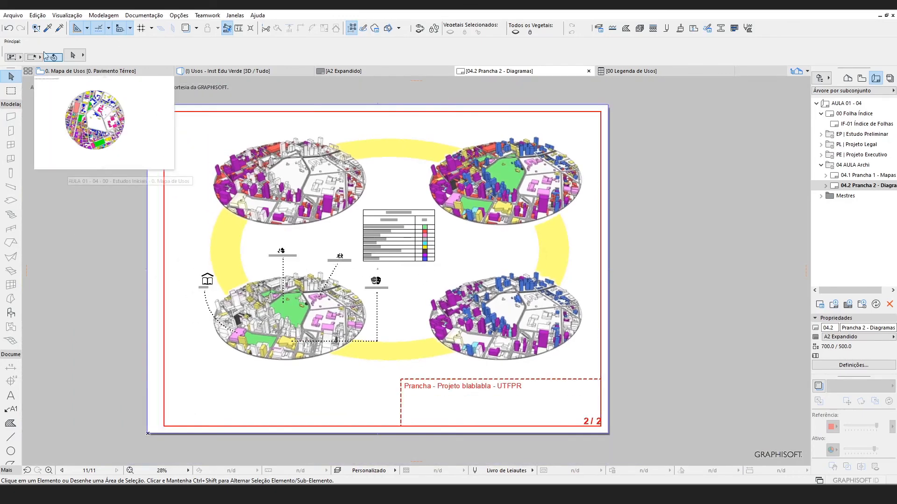
- Save the 04.2 Prancha 2 - Diagramas layout as a PDF file named "0000 PRANCHA AULA 02" in the arquivos folder
click(13, 15)
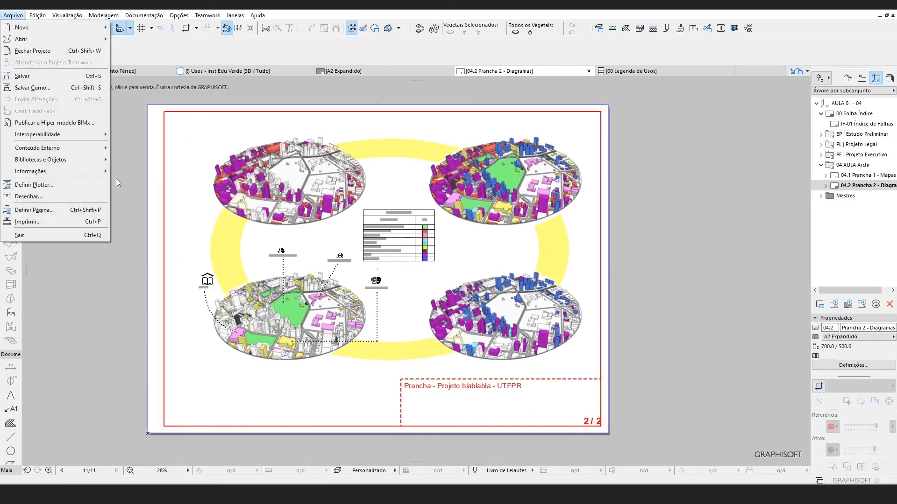
click(46, 89)
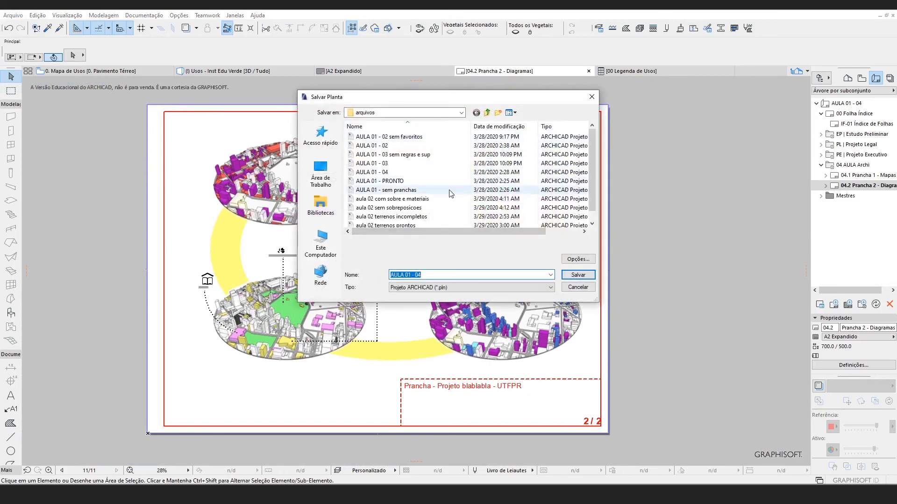
scroll(449, 191, down, 1)
click(426, 287)
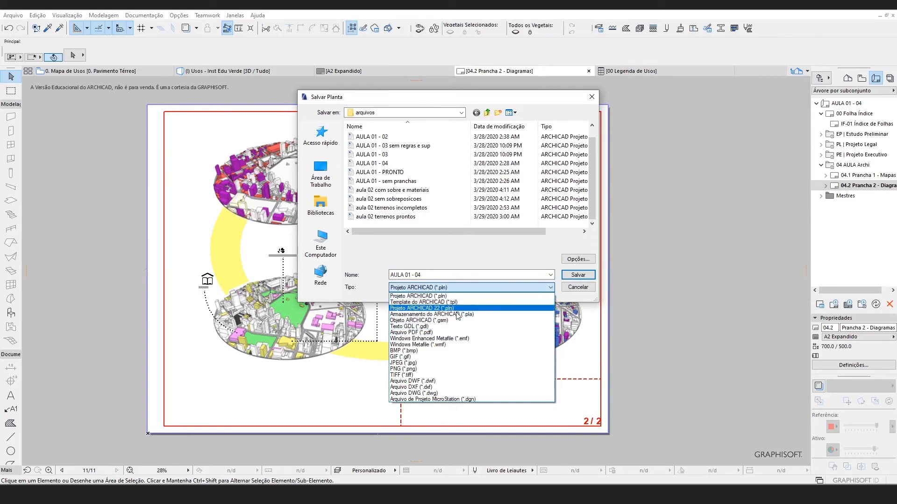
click(449, 332)
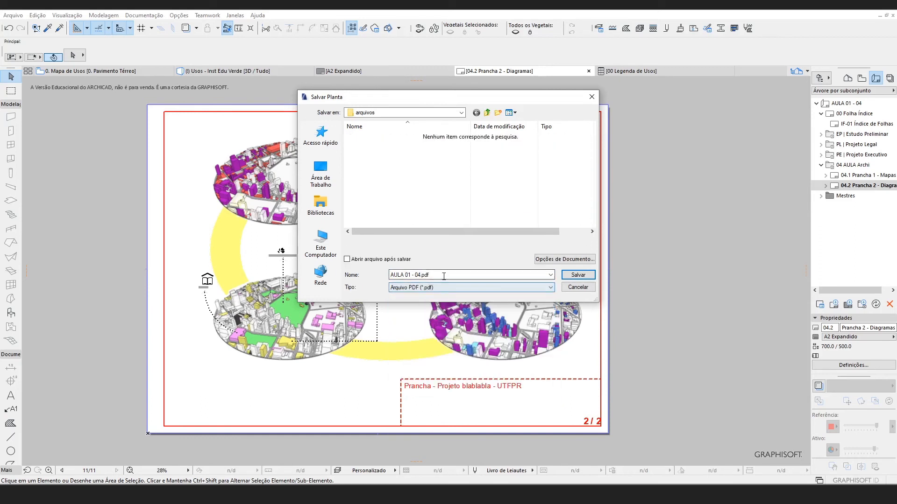
text(PRANCHA AULA)
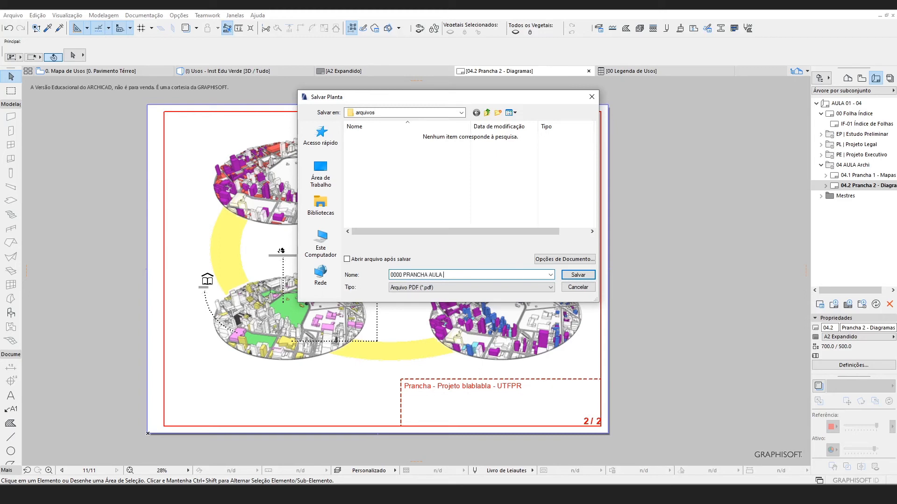
key(Return)
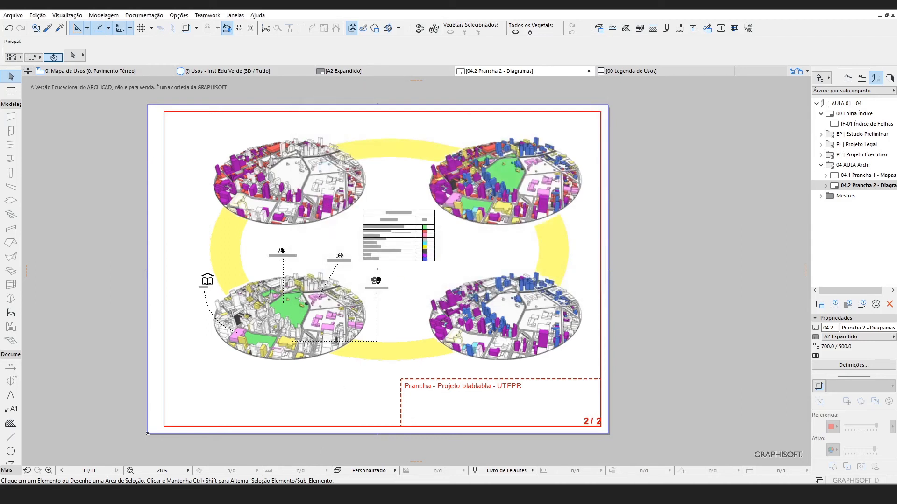
- Switch to File Explorer and open the exported PDF from the arquivos folder inside VIDEO AULAS to check the sheet
click(240, 495)
click(221, 466)
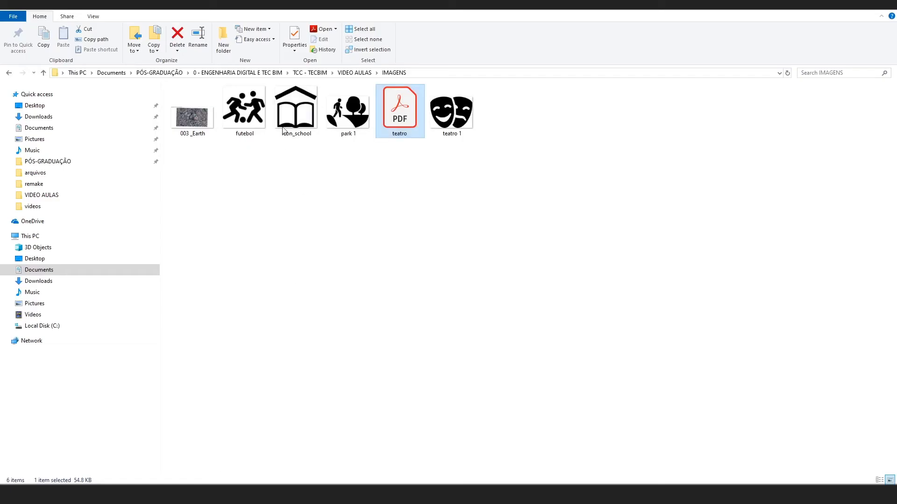
click(354, 73)
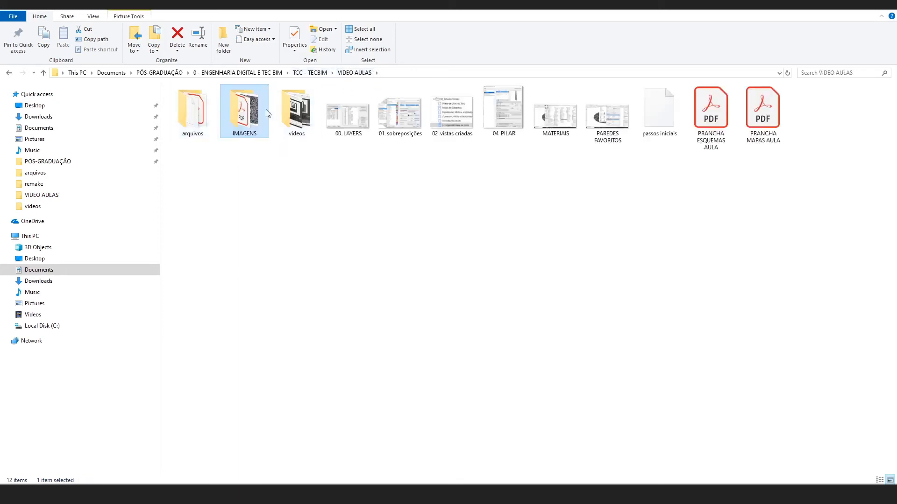
double_click(205, 116)
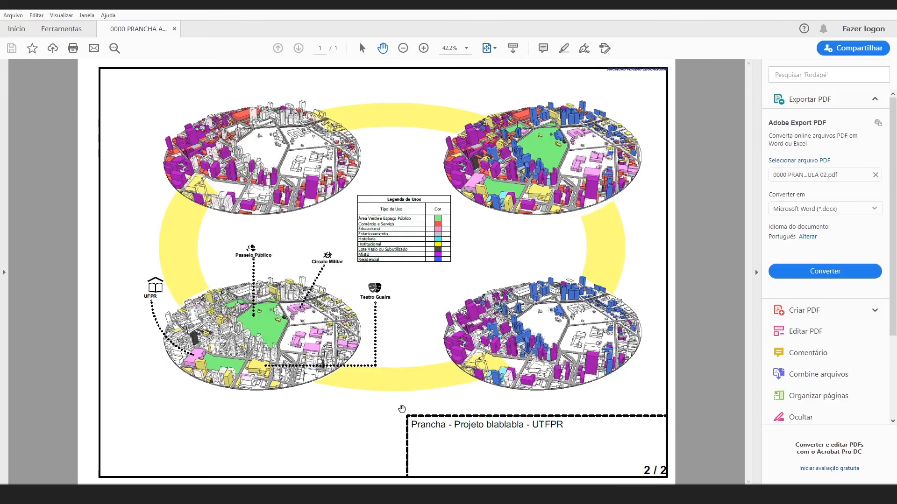
- Switch back to ArchiCAD and open the A2 Expandido master layout
click(276, 494)
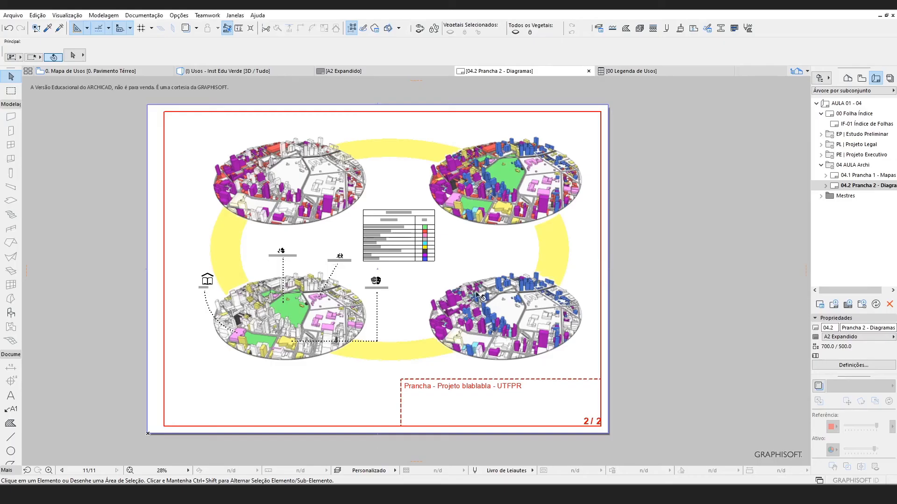
double_click(867, 198)
double_click(862, 268)
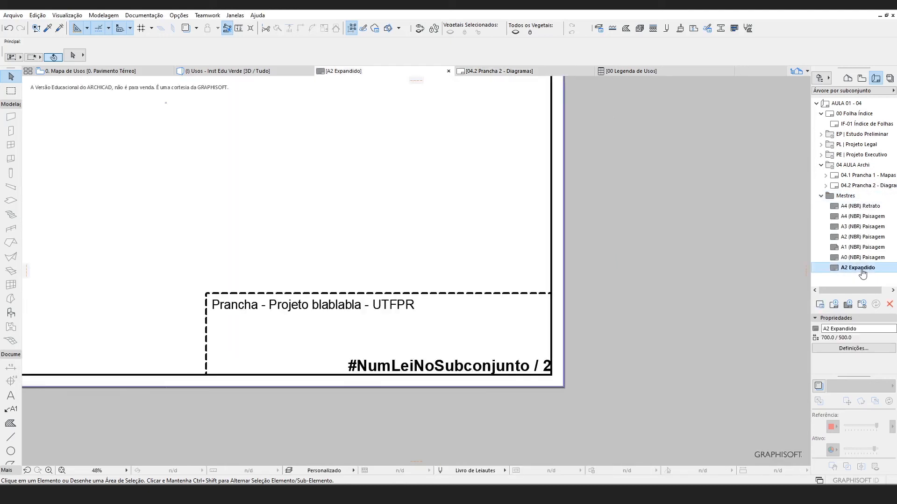
- Set the line pen of the sheet's outer border frame to pen 1 on the A2 Expandido master layout
scroll(232, 372, up, 2)
click(230, 371)
scroll(371, 329, down, 3)
scroll(389, 328, down, 1)
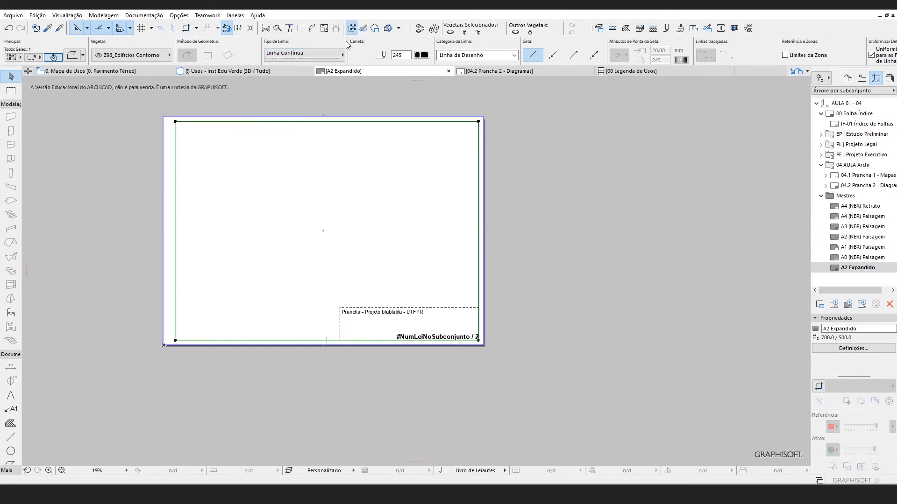
click(421, 55)
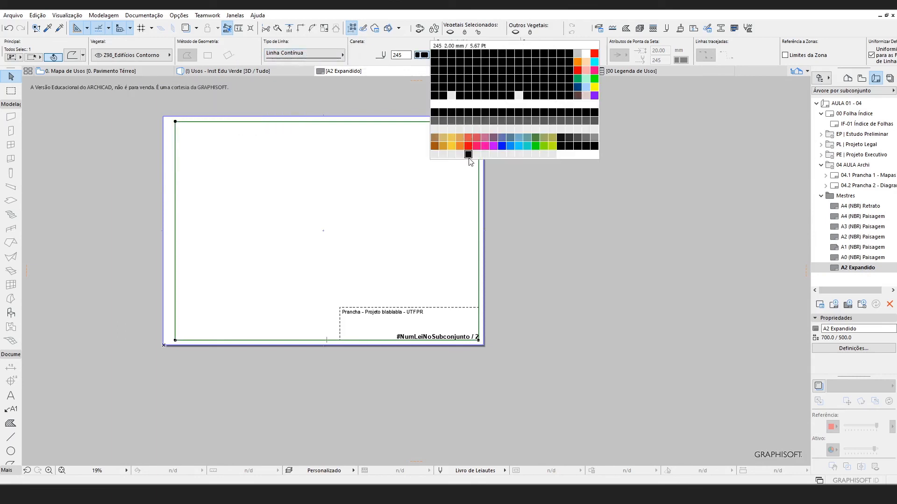
click(436, 52)
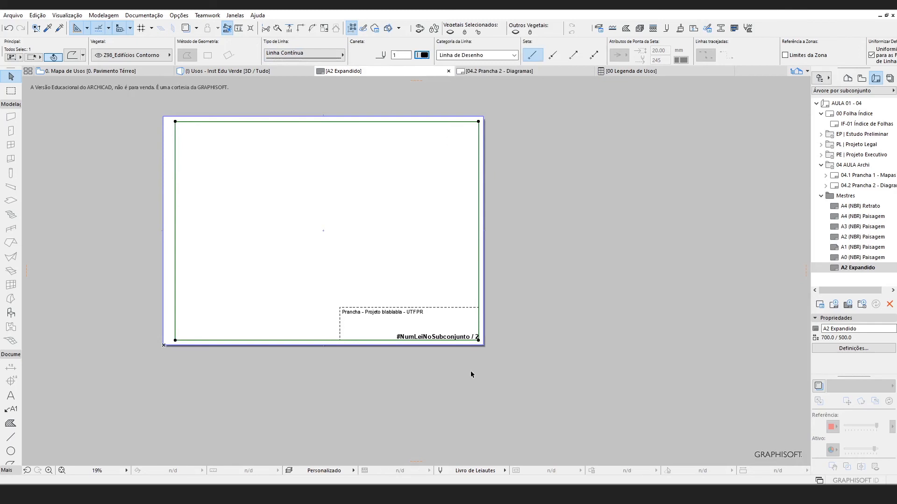
- Set the line pen of the dashed title block frame around "Prancha - Projeto blablabla - UTFPR" to pen 1
scroll(468, 355, up, 6)
click(546, 254)
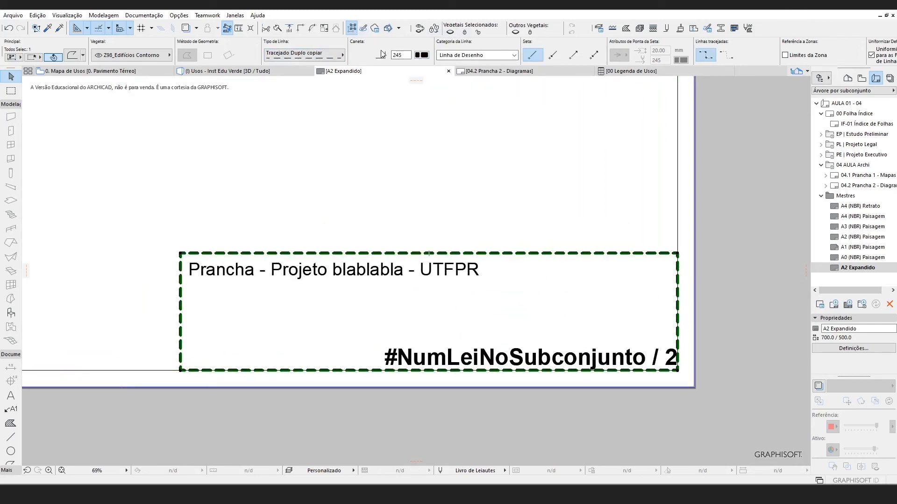
click(424, 55)
click(435, 56)
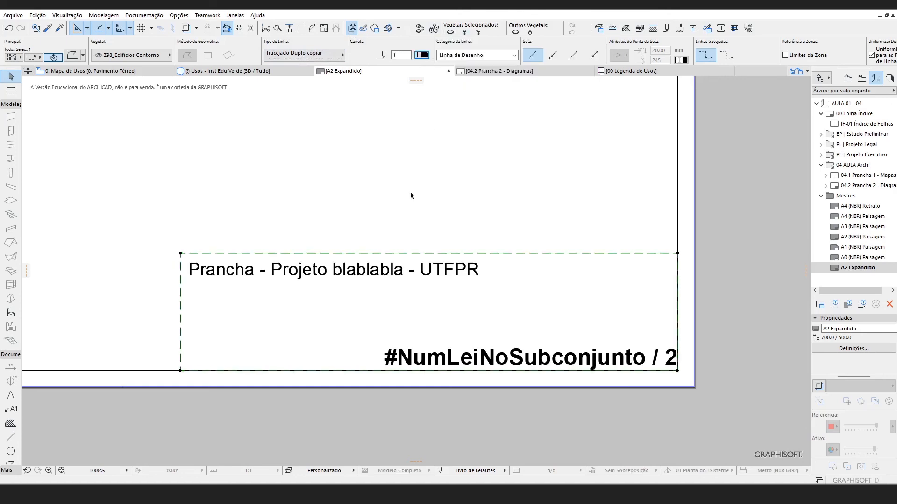
click(404, 195)
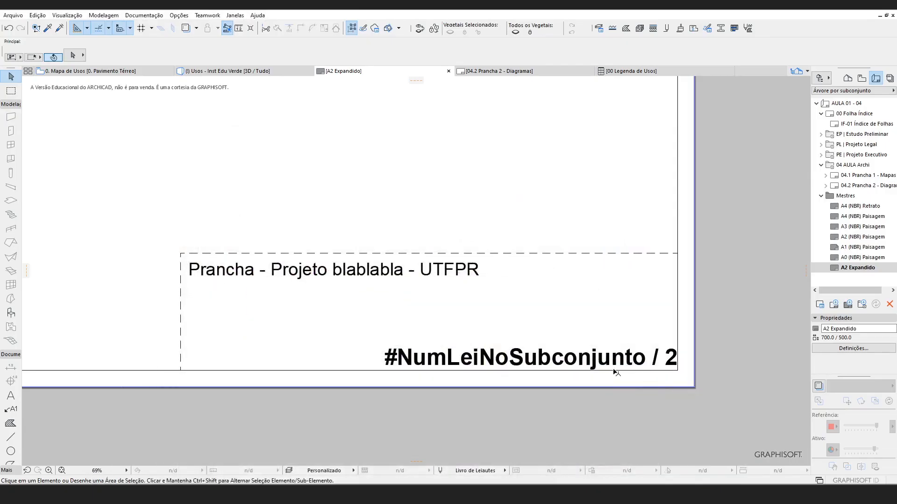
- Move the "#NumLeiNoSubconjunto / 2" sheet number text slightly left and up, away from the border's lower-right corner
click(613, 366)
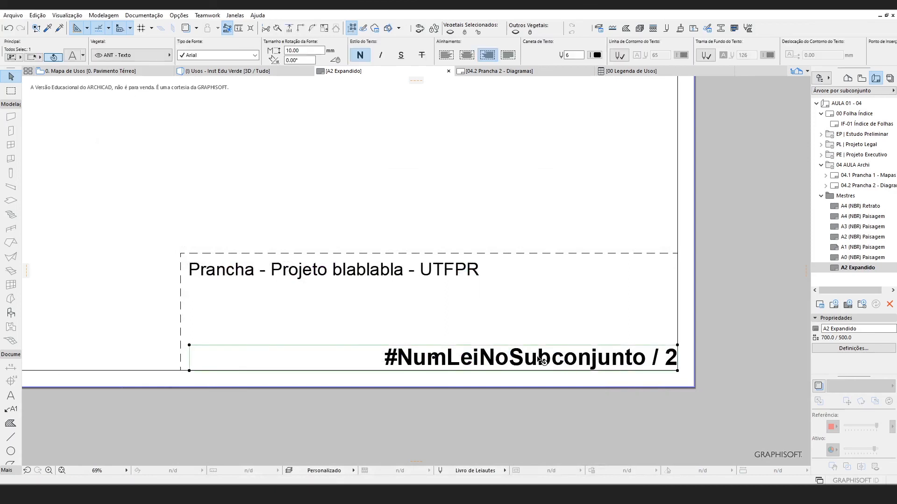
click(434, 358)
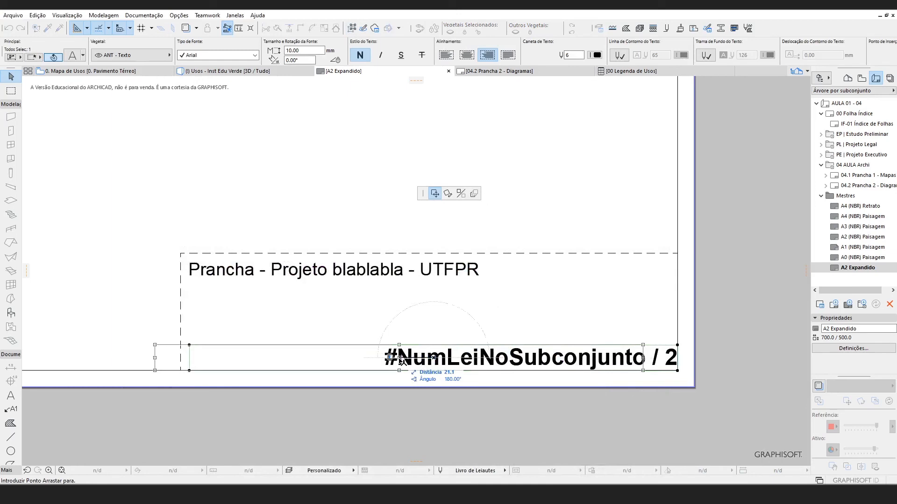
click(418, 357)
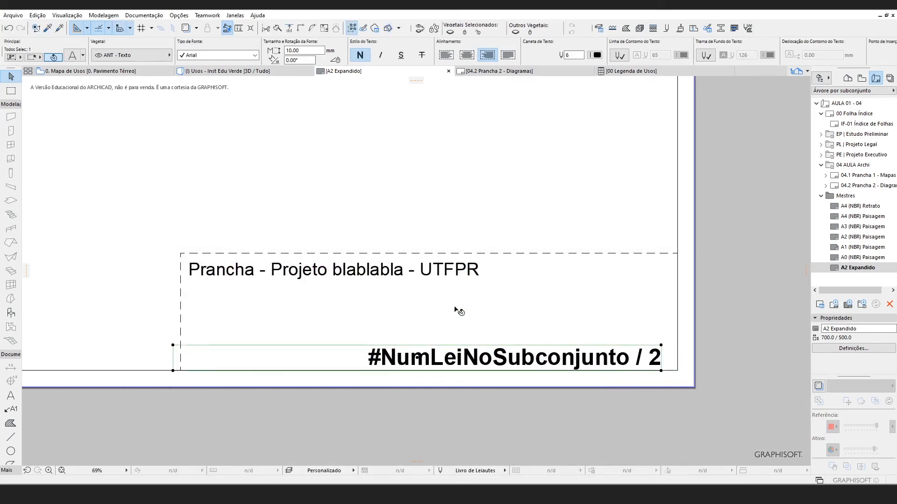
click(538, 209)
click(585, 362)
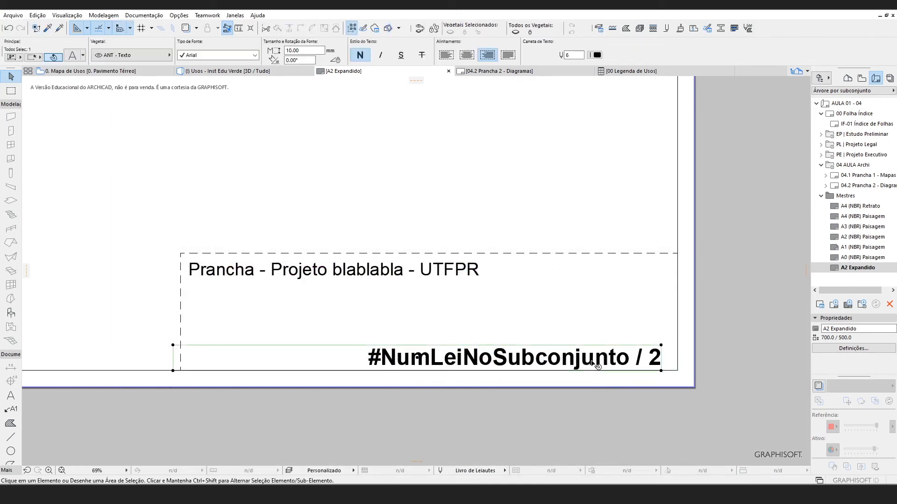
click(660, 371)
key(ctrl+e)
click(435, 194)
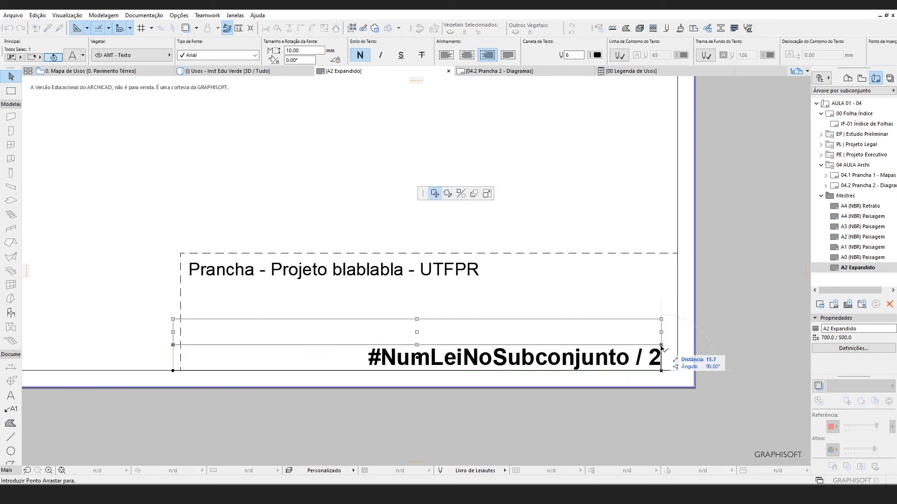
click(661, 346)
click(540, 154)
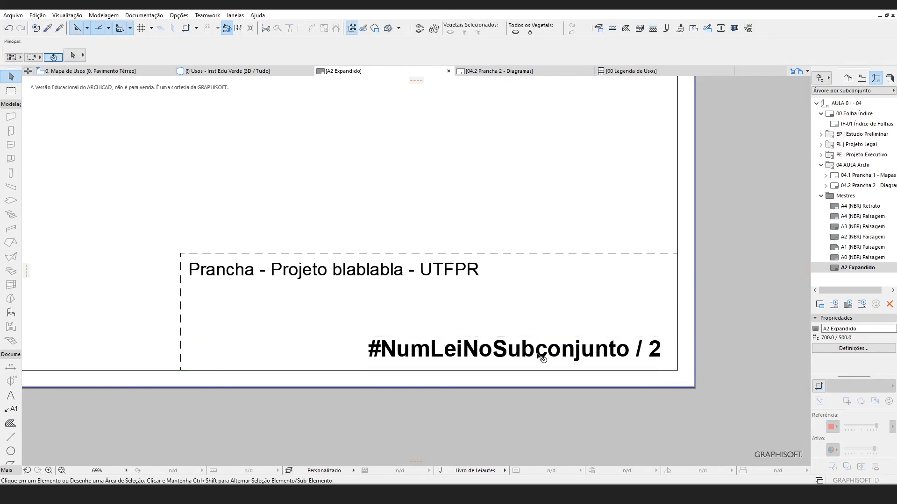
- Open the 04.2 Prancha 2 - Diagramas layout and set the arrowhead pen of the four dotted callout lines to 245
scroll(527, 331, down, 5)
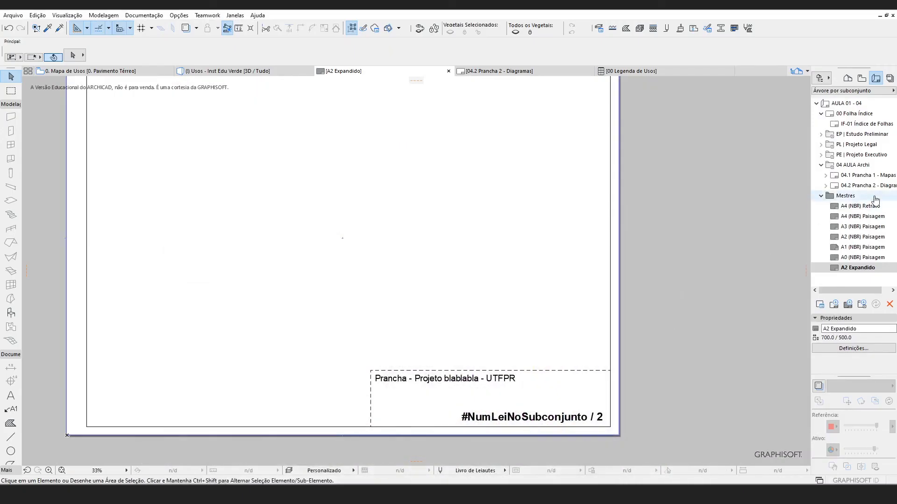
double_click(864, 185)
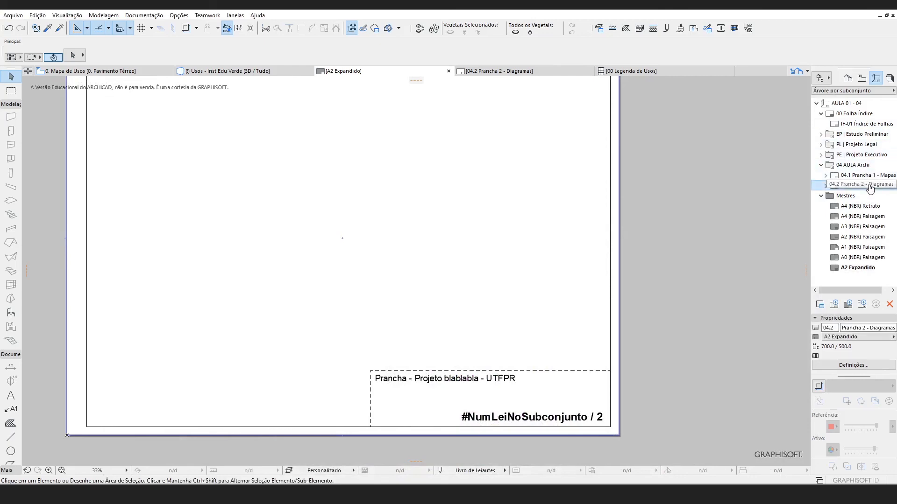
scroll(343, 312, up, 4)
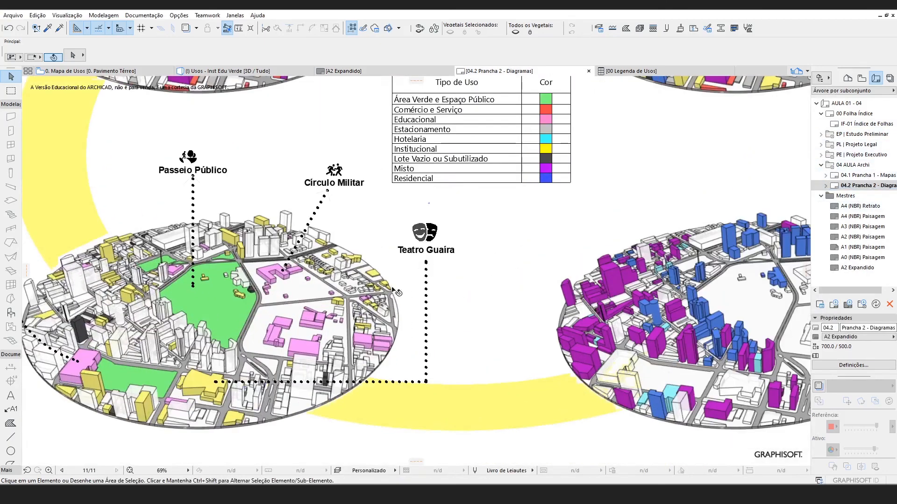
click(426, 264)
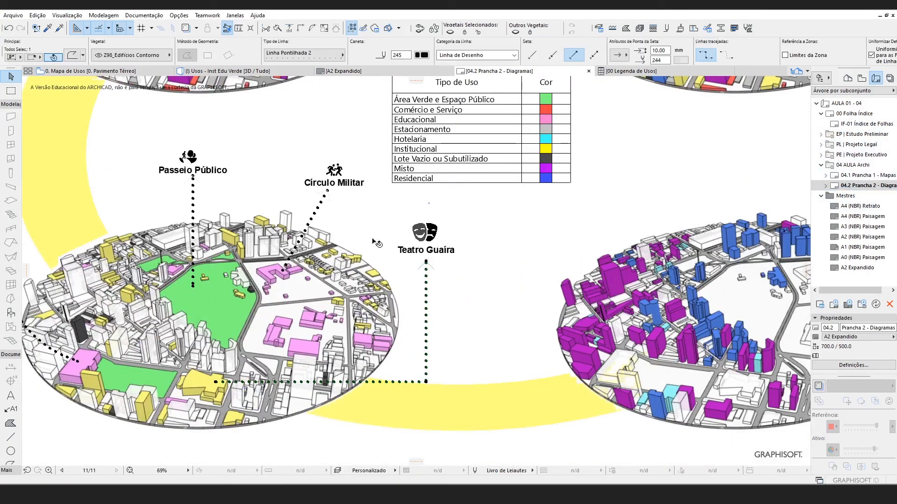
shift+click(329, 192)
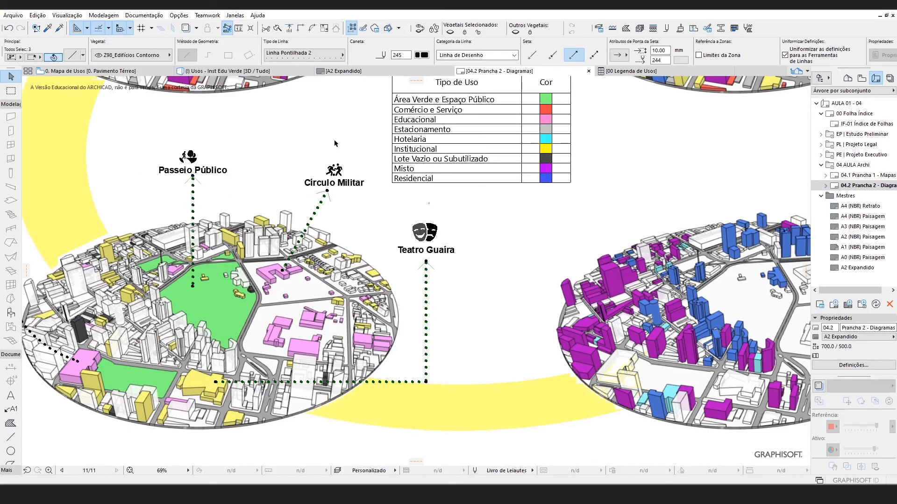
scroll(320, 153, down, 3)
scroll(202, 154, up, 2)
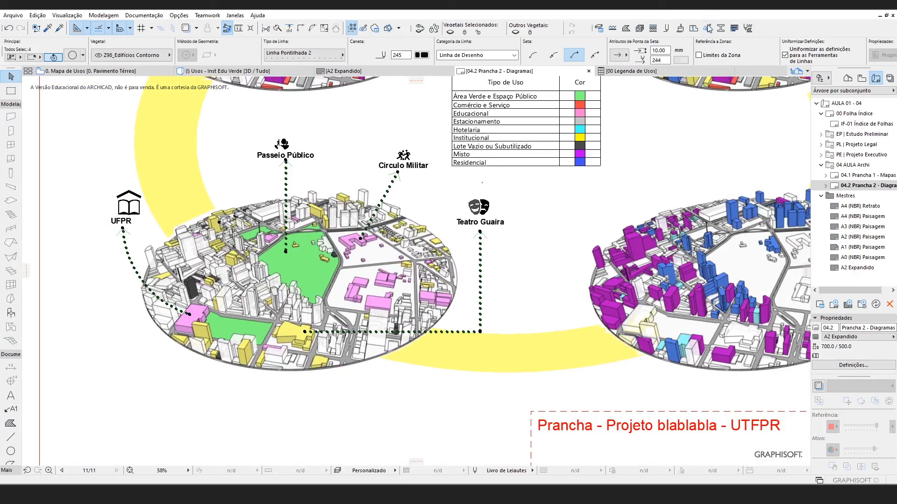
click(680, 61)
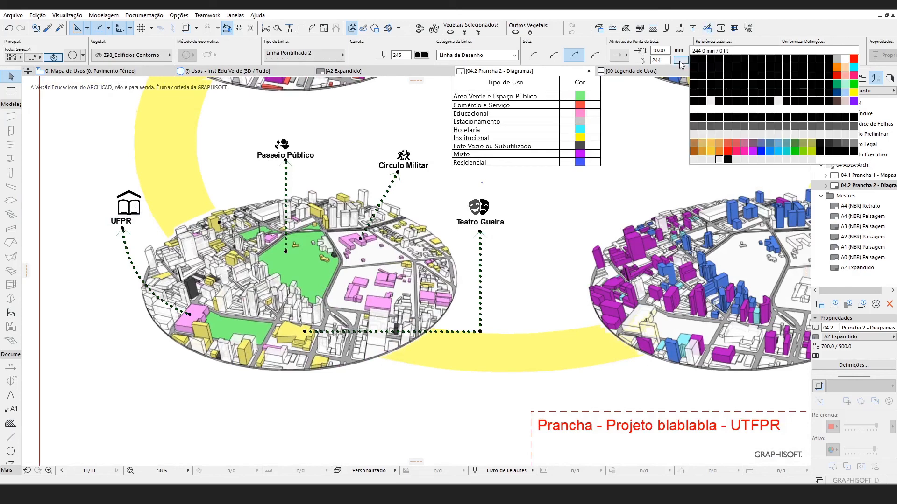
click(727, 159)
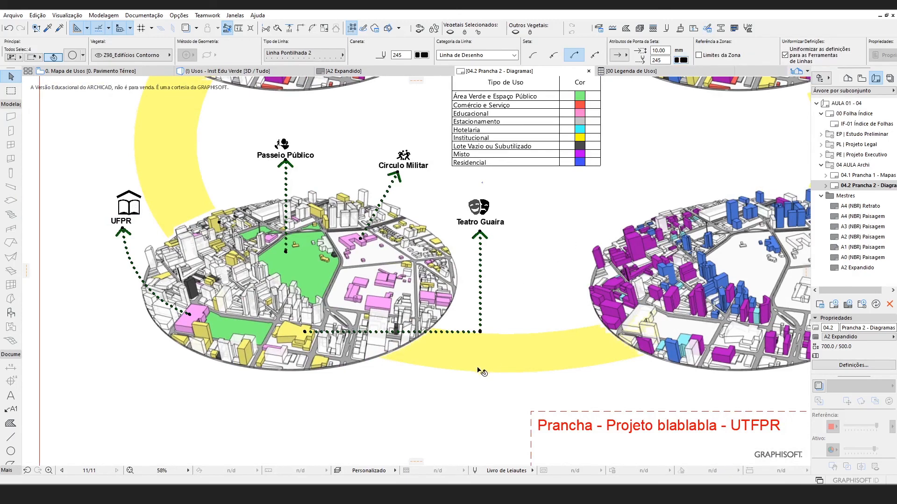
click(290, 434)
scroll(291, 433, down, 4)
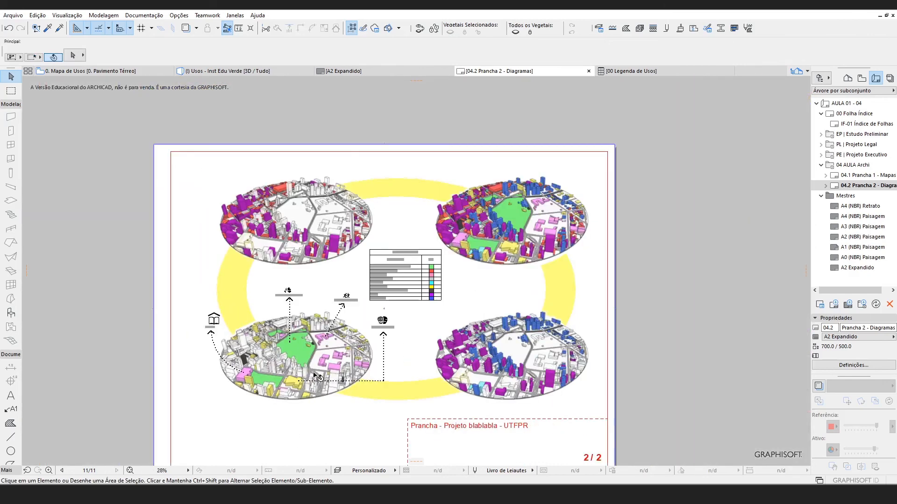
scroll(335, 289, up, 1)
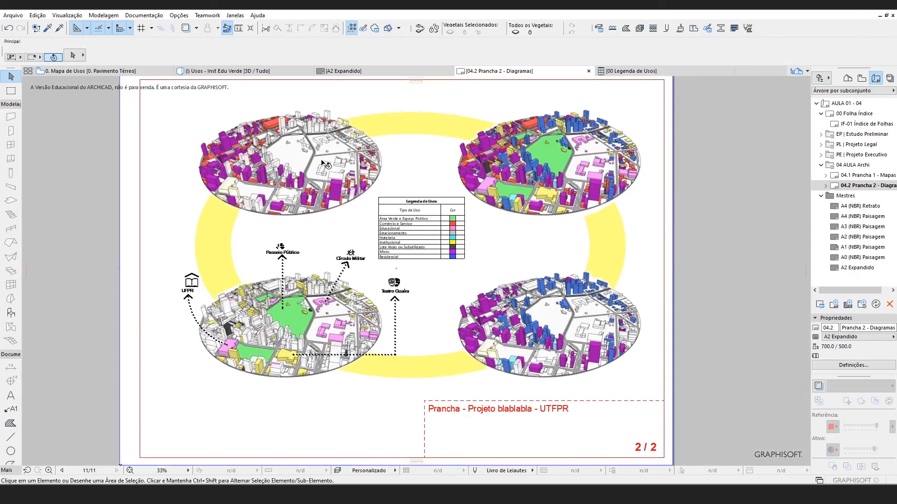
- Try to save the diagrams layout as a PDF over the existing "0000 PRANCHA AULA 02" file in the arquivos folder
key(ctrl+shift+s)
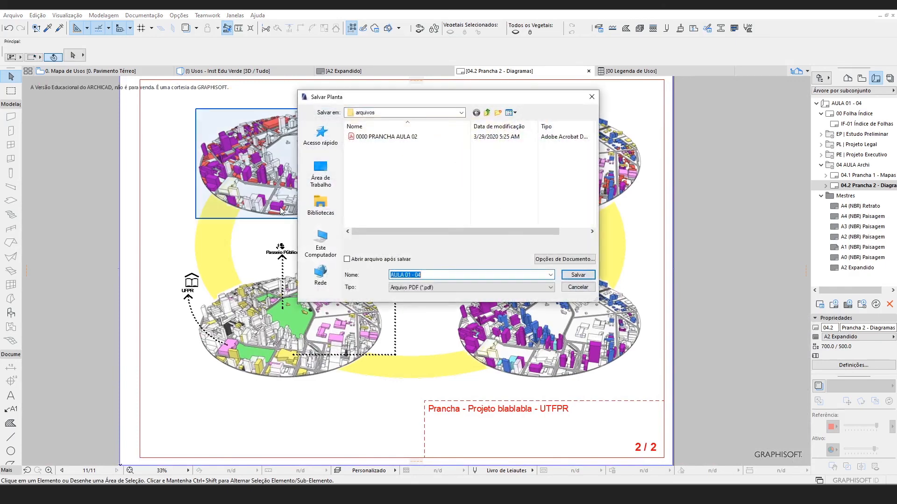
double_click(406, 137)
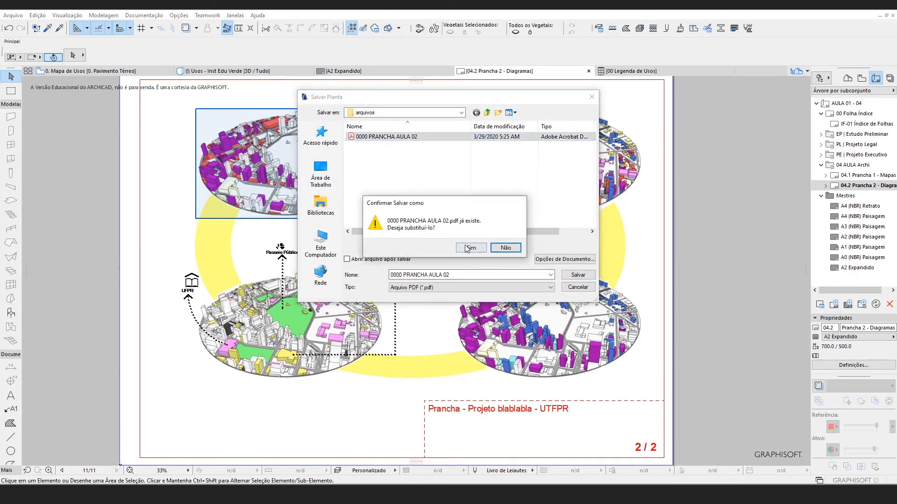
click(486, 248)
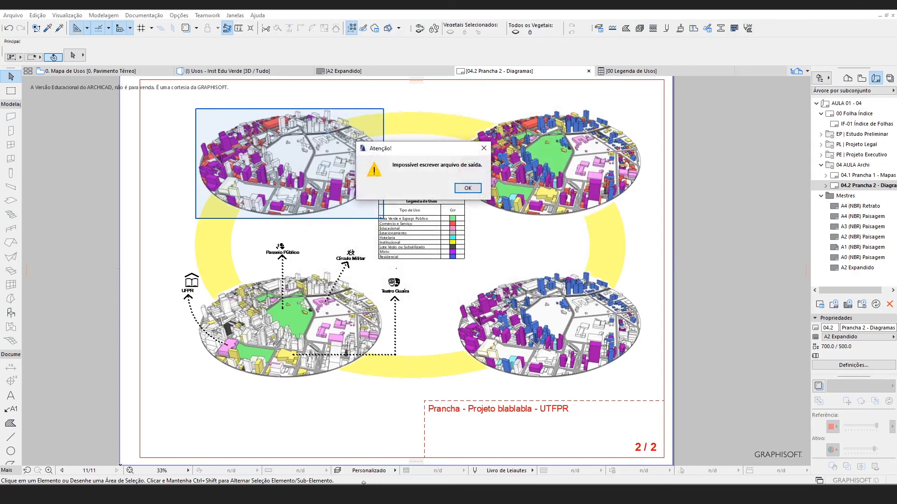
click(467, 188)
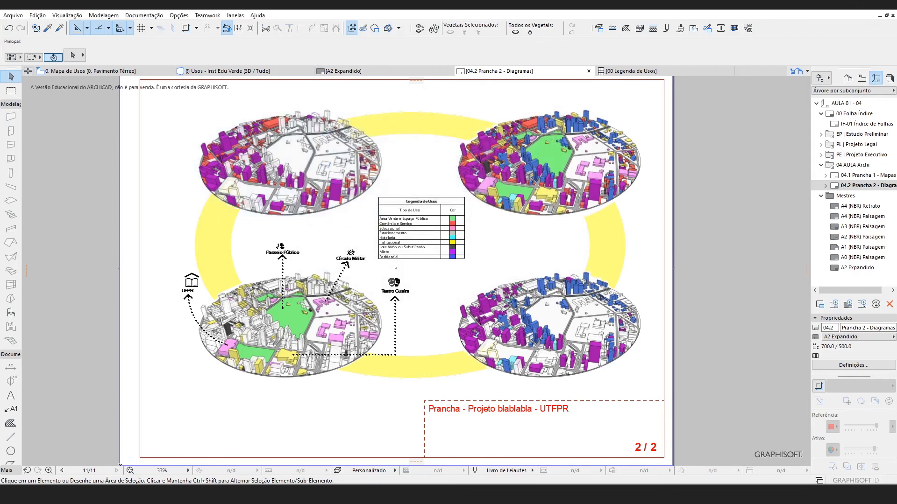
- Close the PDF in Adobe Acrobat Reader, return to ArchiCAD and save the diagrams layout over "0000 PRANCHA AULA 02" in the arquivos folder
mouse_move(355, 495)
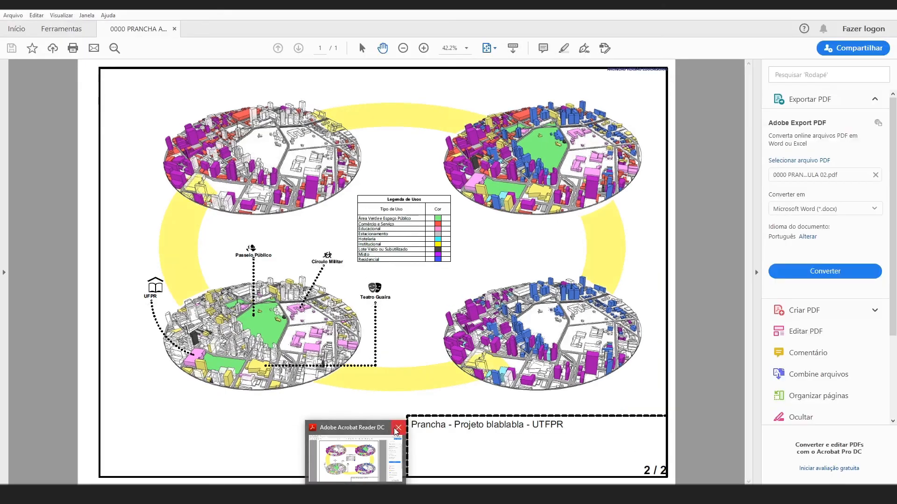
click(398, 429)
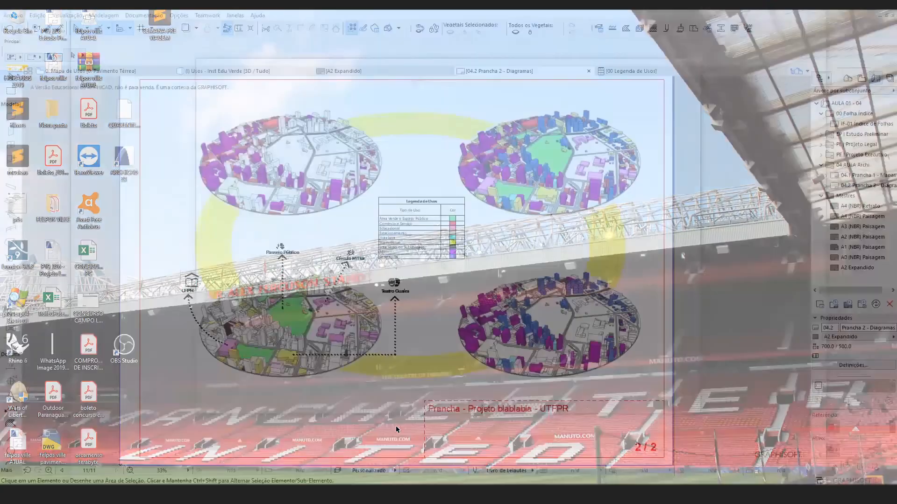
key(super+space)
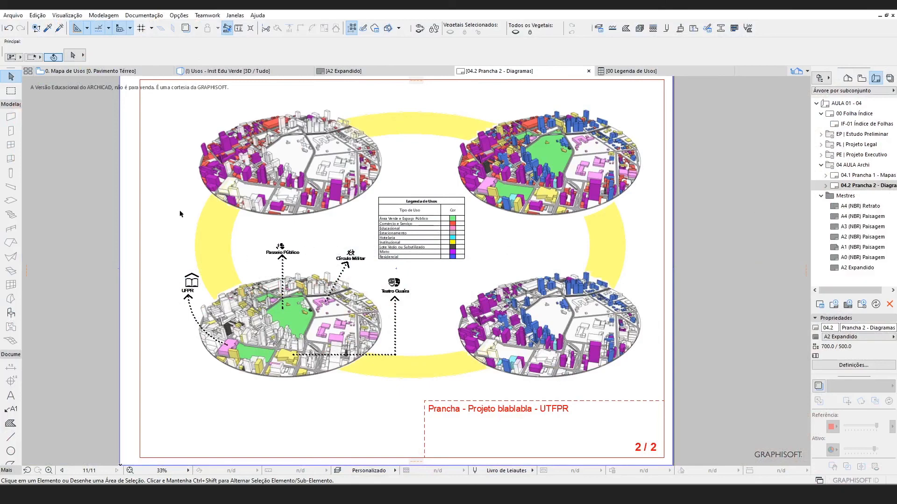
key(ctrl+shift+s)
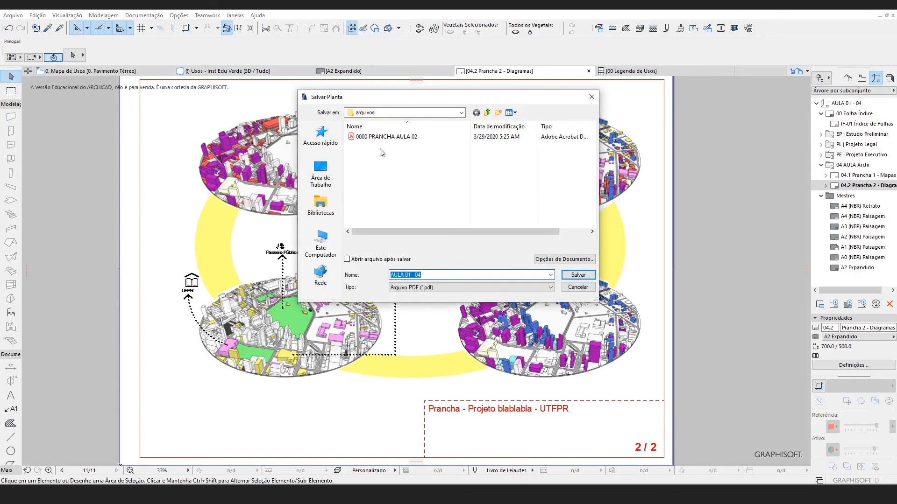
double_click(401, 138)
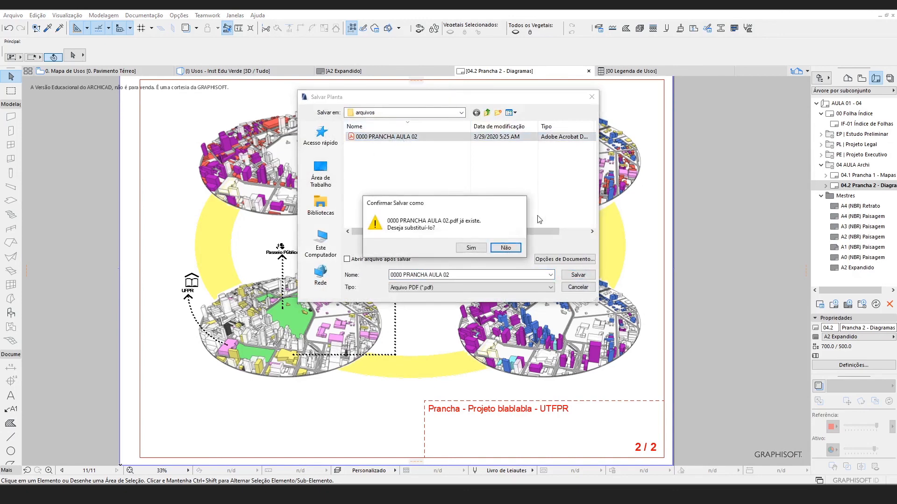
click(471, 248)
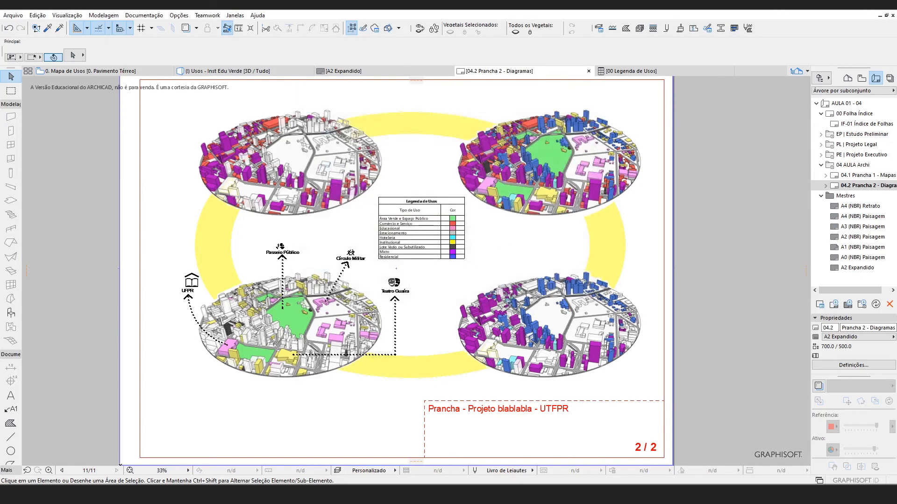
- Switch to File Explorer, open the "0000 PRANCHA AULA 02" PDF and examine its frame lines, callout arrows and legend
click(208, 457)
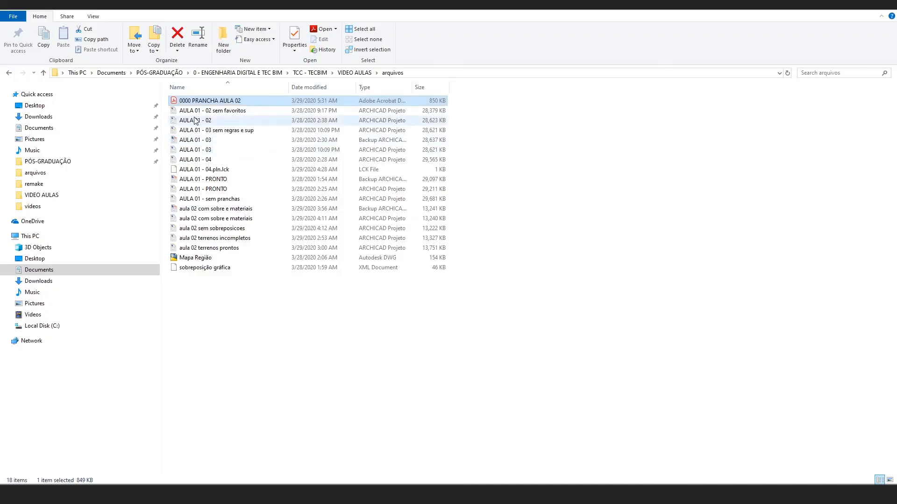
double_click(222, 104)
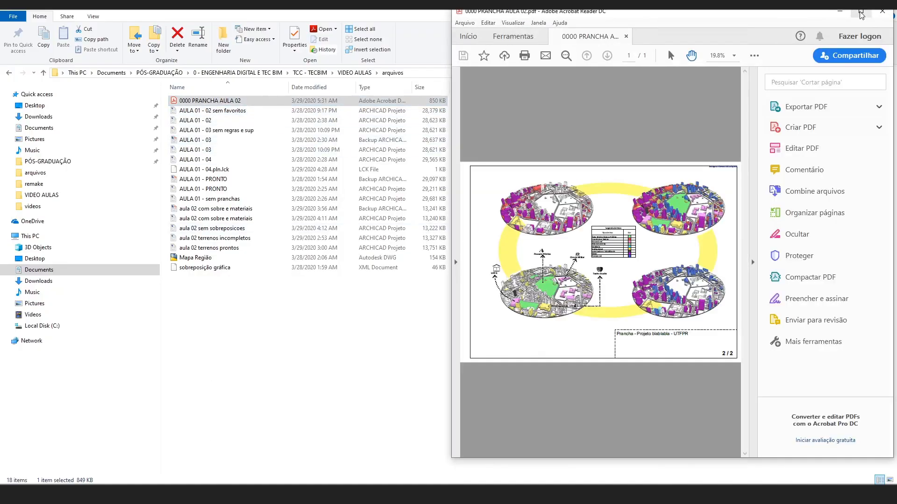
click(860, 10)
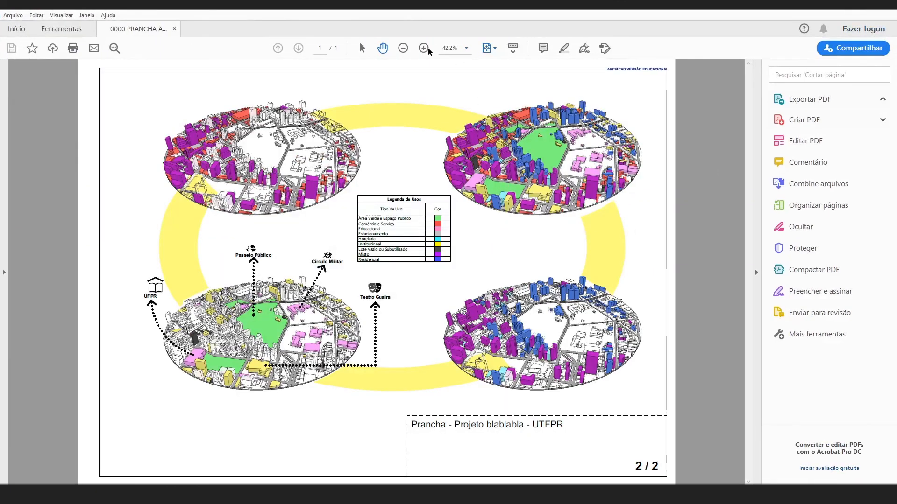
click(425, 49)
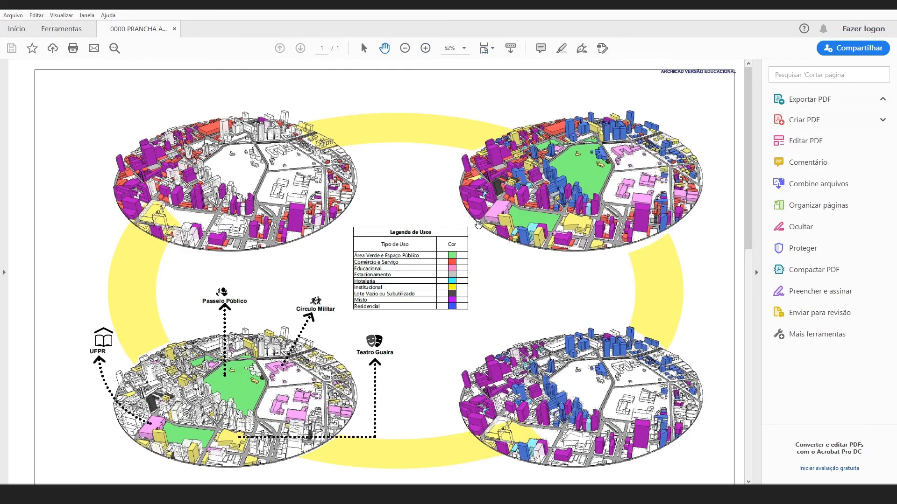
drag(372, 325, 360, 292)
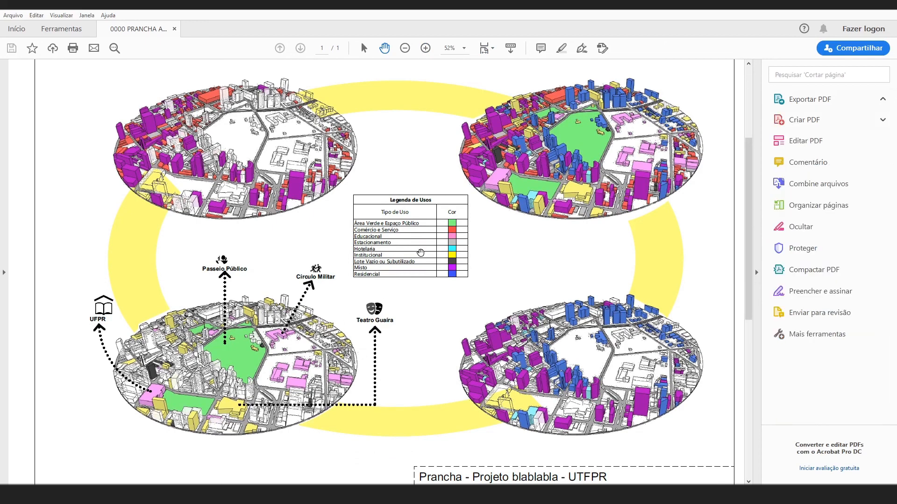
drag(412, 295, 395, 308)
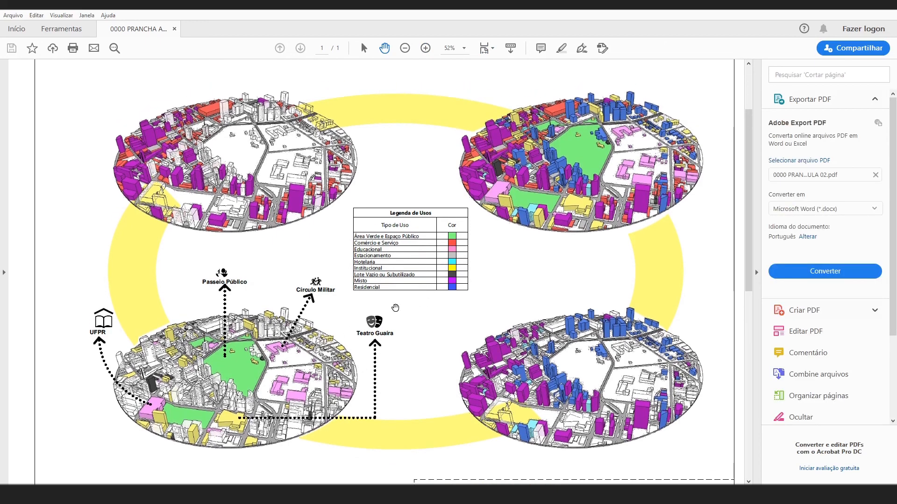